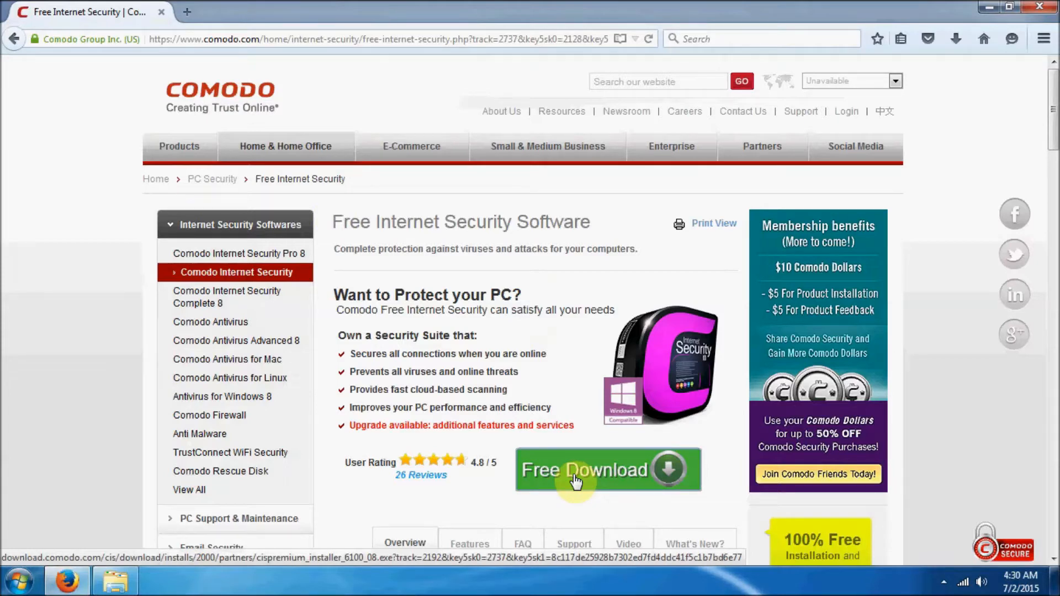
Locate the downloaded cispremium_installer_6100_08 file in its containing folder and run it.
left_click(956, 39)
left_click(904, 104)
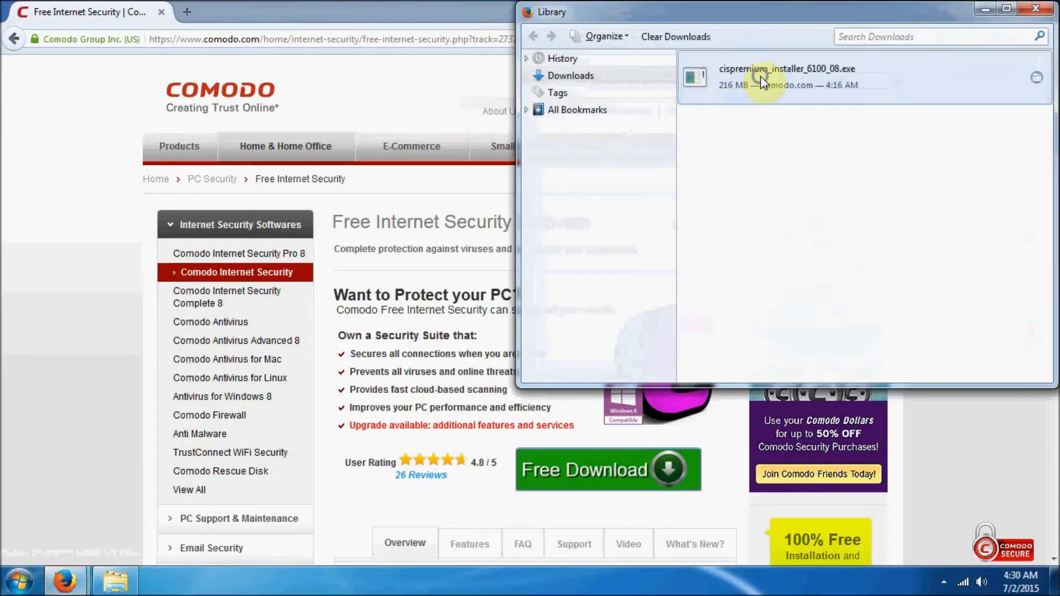
right_click(758, 73)
left_click(831, 105)
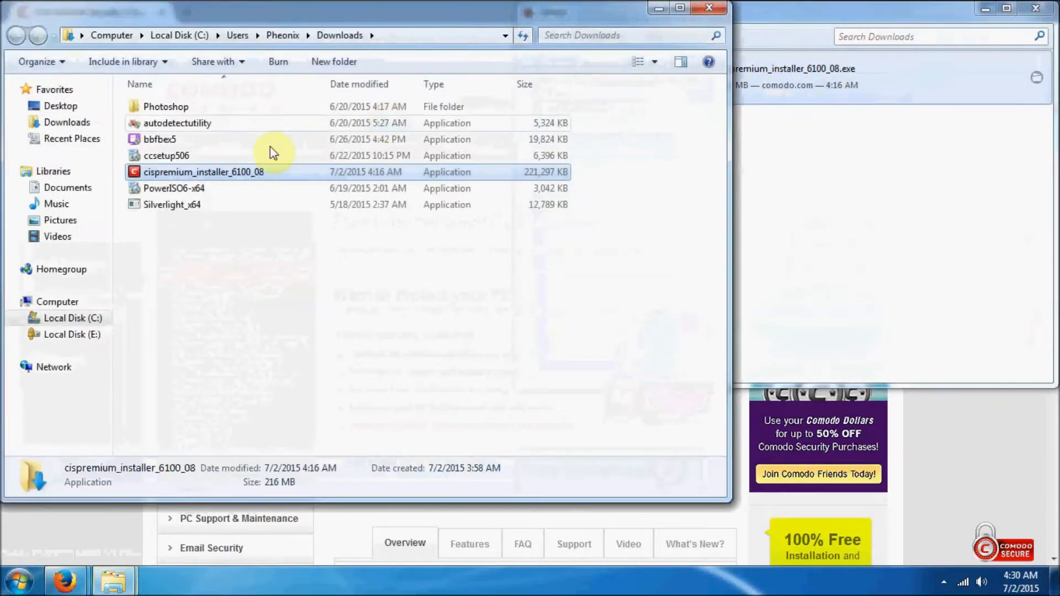
right_click(215, 171)
left_click(261, 198)
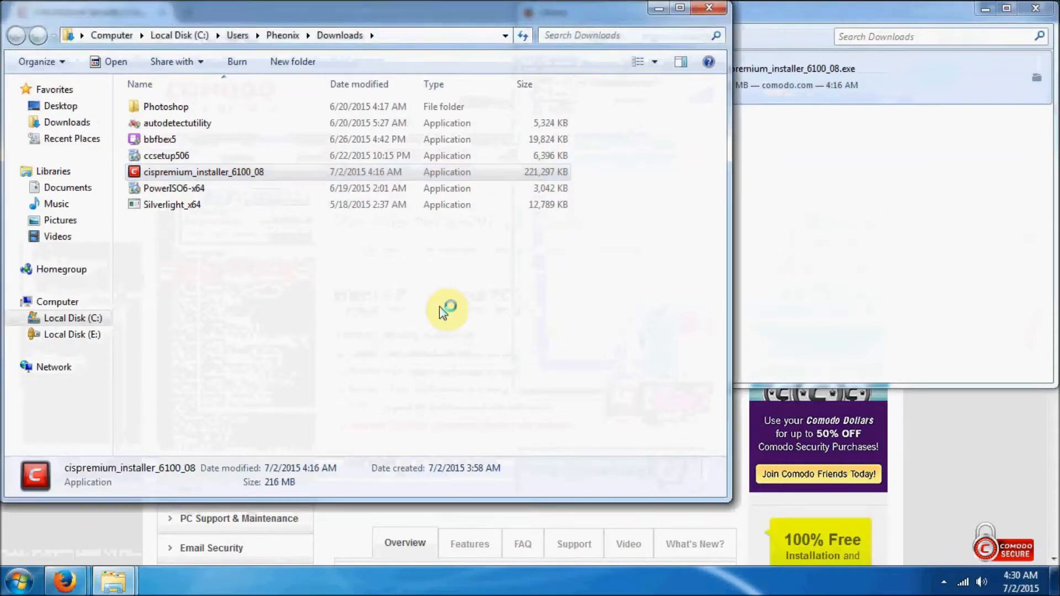
Close the Downloads folder, the download library and the browser.
left_click(708, 12)
left_click(1036, 10)
left_click(1037, 10)
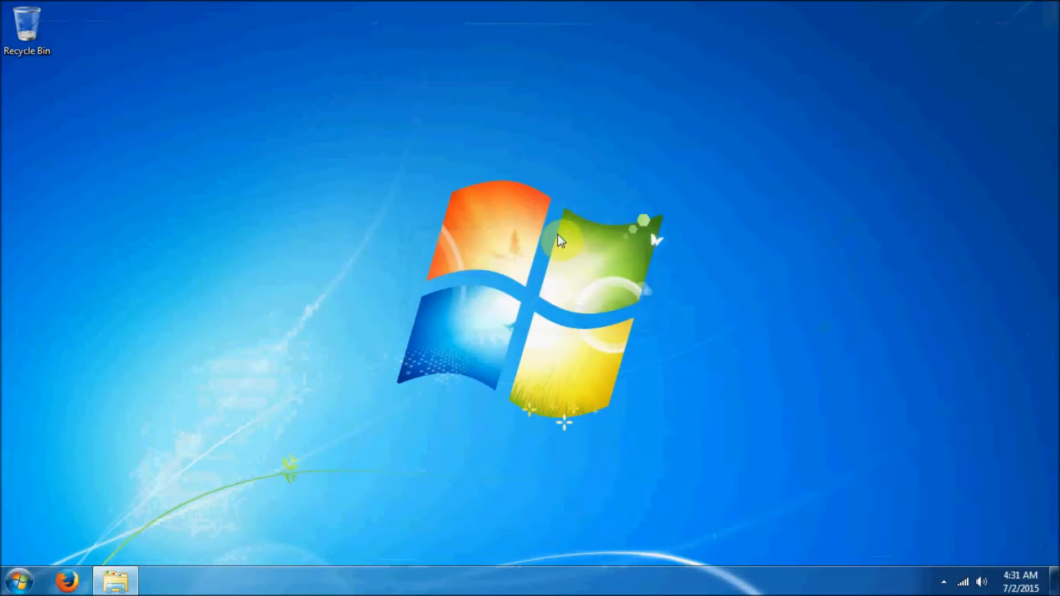
Complete the Comodo Internet Security Premium installation and close the installer.
left_click(560, 358)
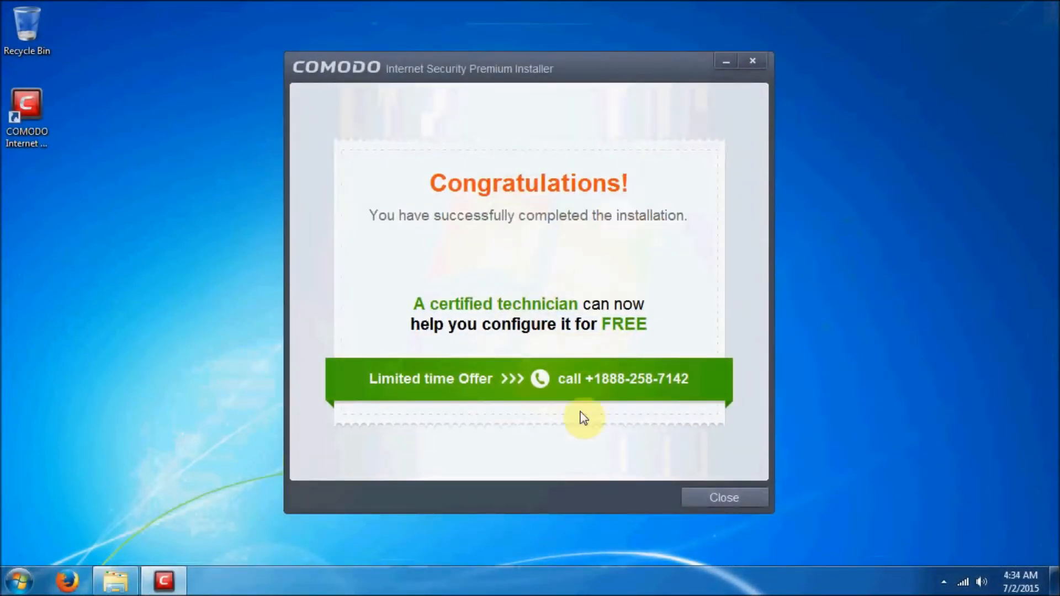
left_click(717, 497)
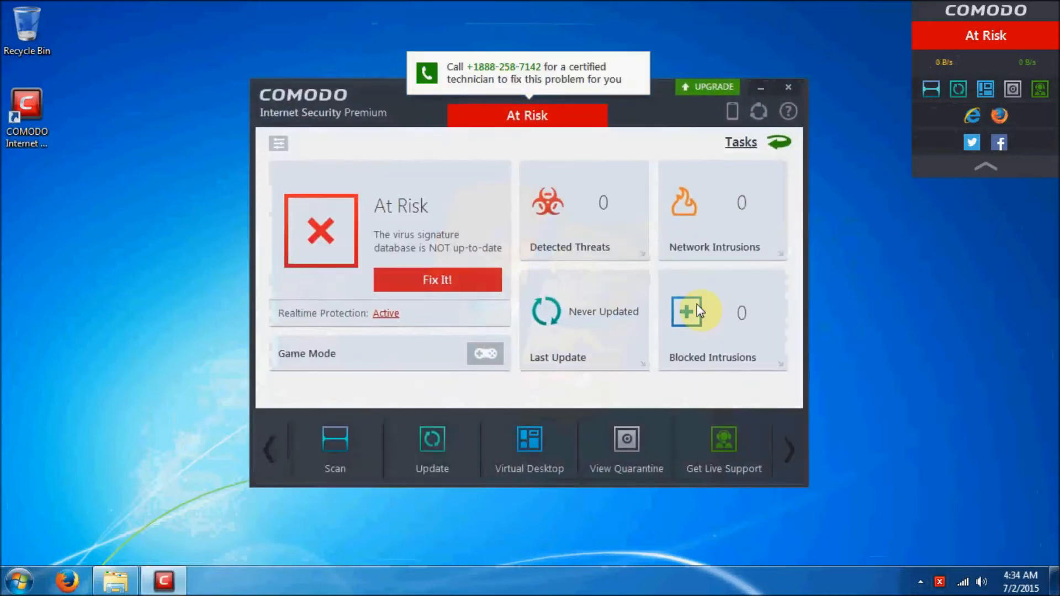
Fix the outdated virus signature database and set the newly detected network's location to home.
left_click(440, 283)
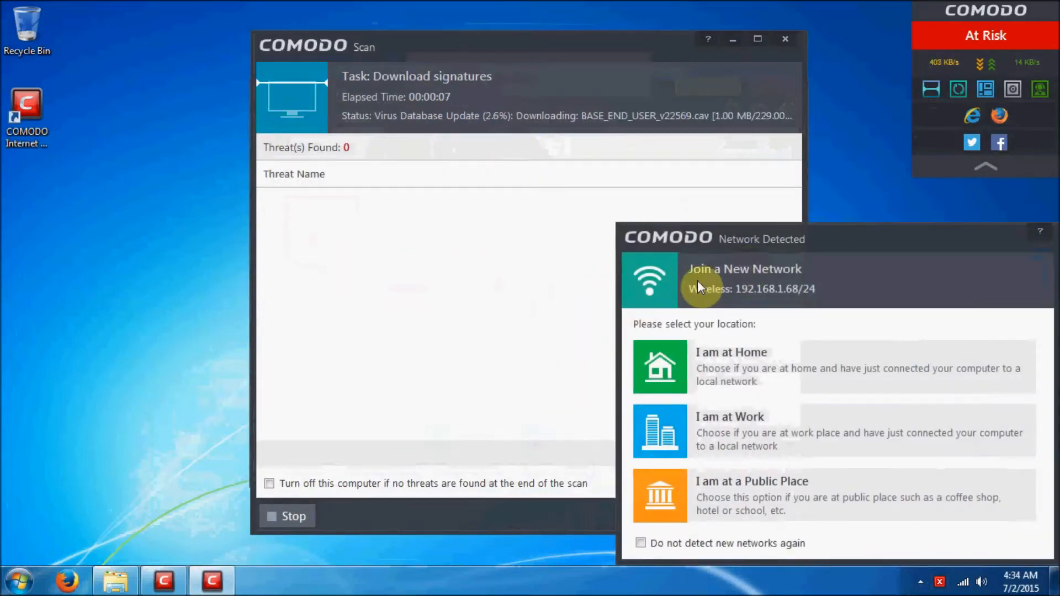
left_click(751, 372)
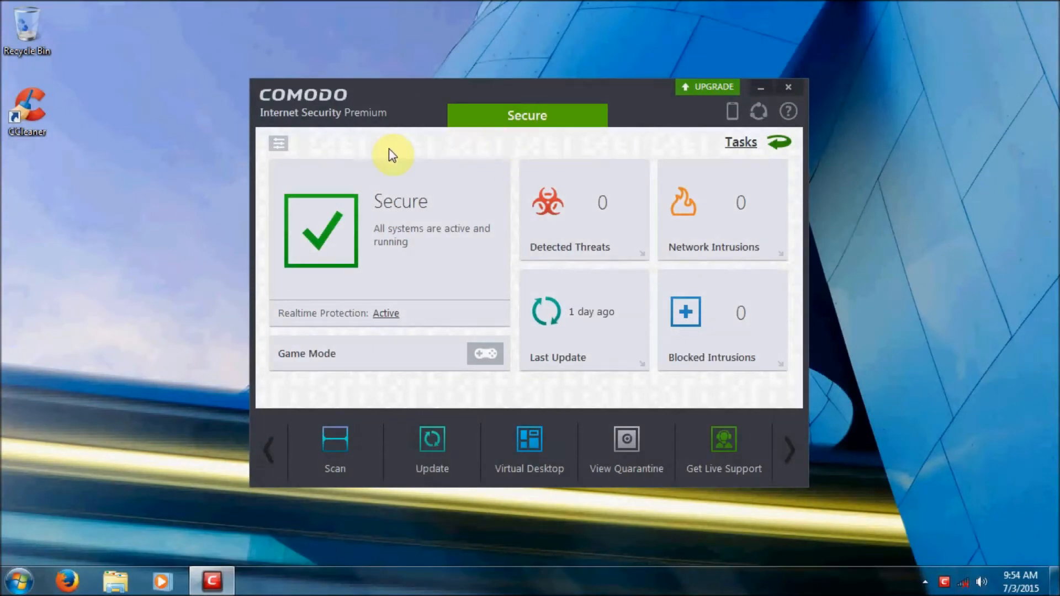
In the advanced firewall settings, enable creating rules for safe applications and setting the alert frequency level.
left_click(281, 146)
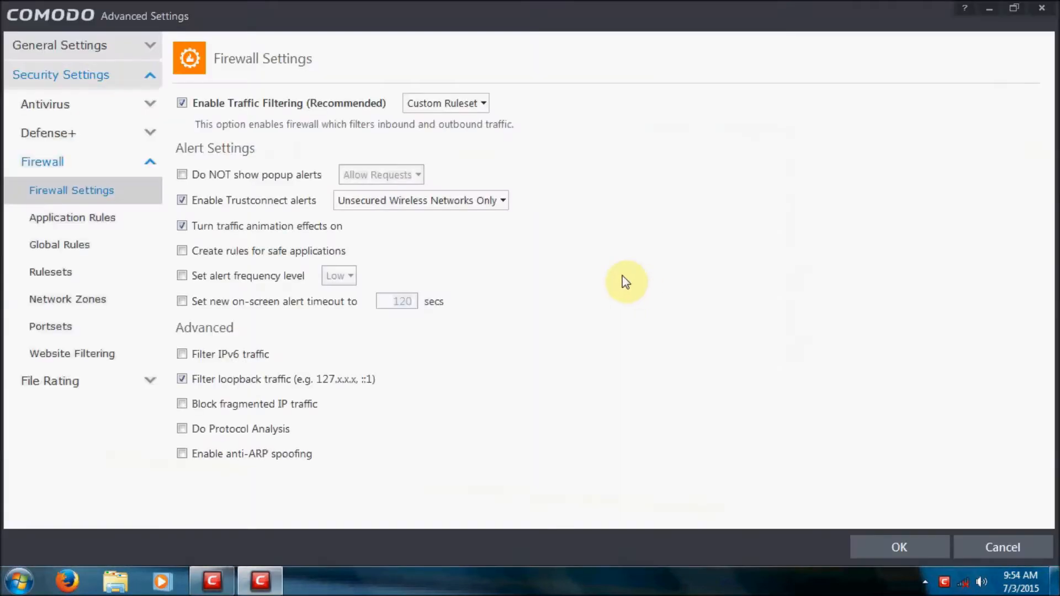
left_click(231, 254)
left_click(259, 279)
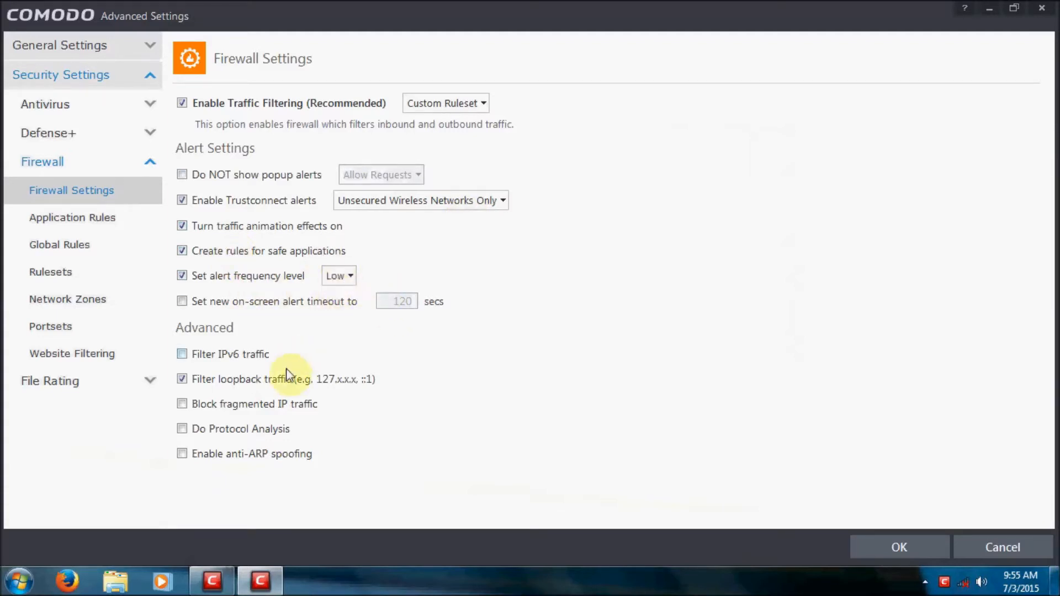
Enable IPv6 traffic filtering, fragmented IP traffic blocking, protocol analysis and anti-ARP spoofing for the firewall.
left_click(231, 355)
left_click(220, 404)
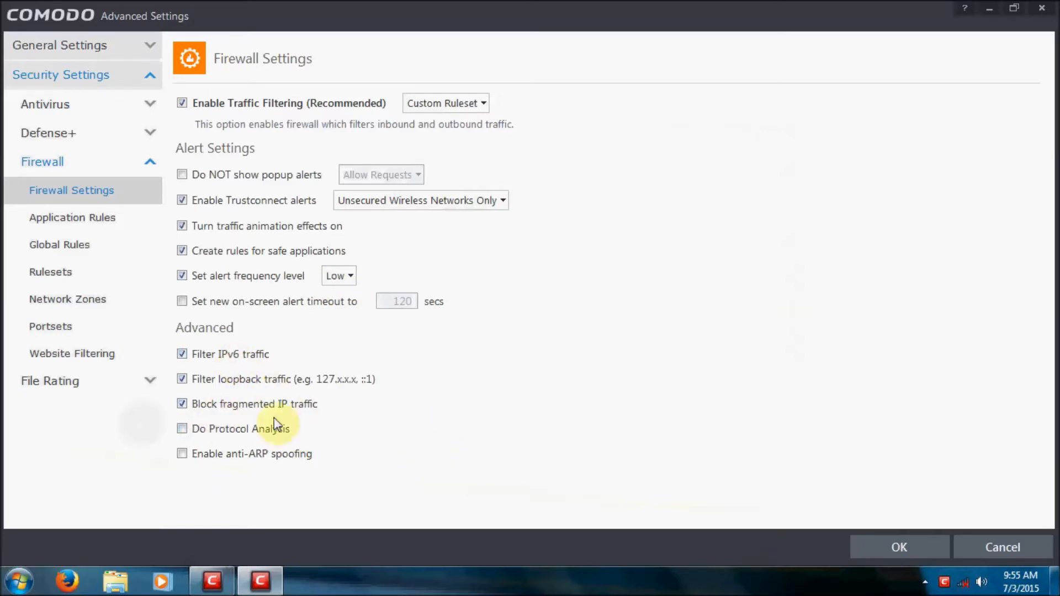
left_click(237, 432)
left_click(241, 455)
In the firewall application rules, assign the Outgoing Only ruleset to Windows Updater Applications.
left_click(77, 224)
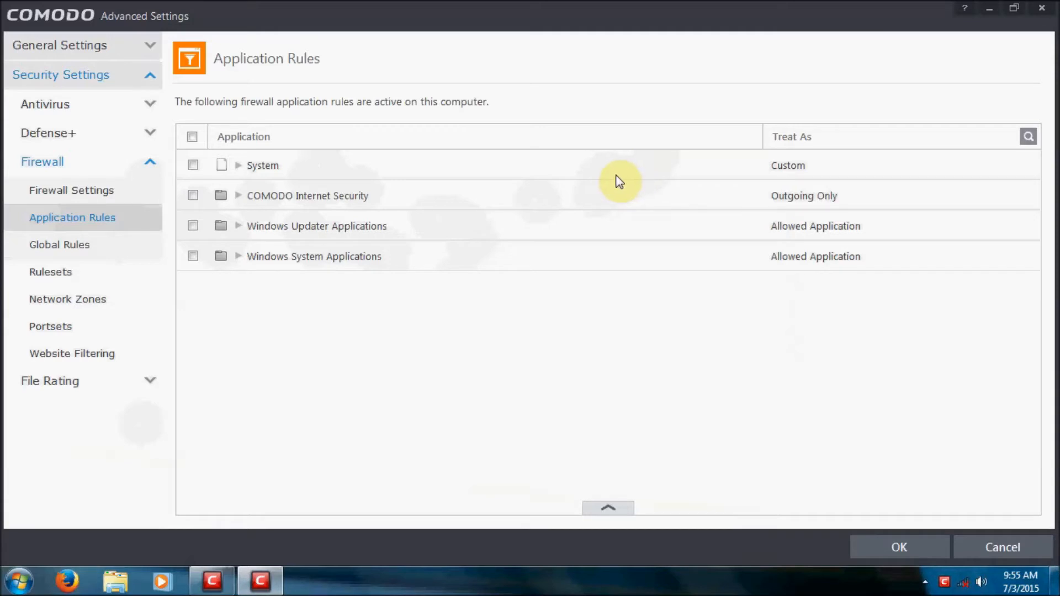
double_click(384, 232)
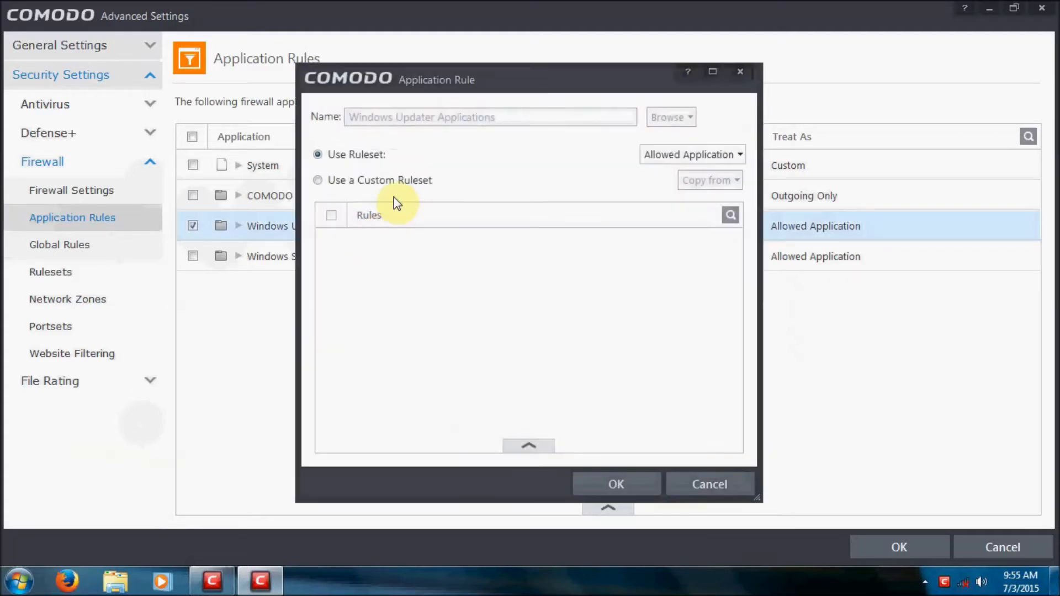
left_click(358, 155)
left_click(717, 156)
left_click(706, 262)
left_click(621, 486)
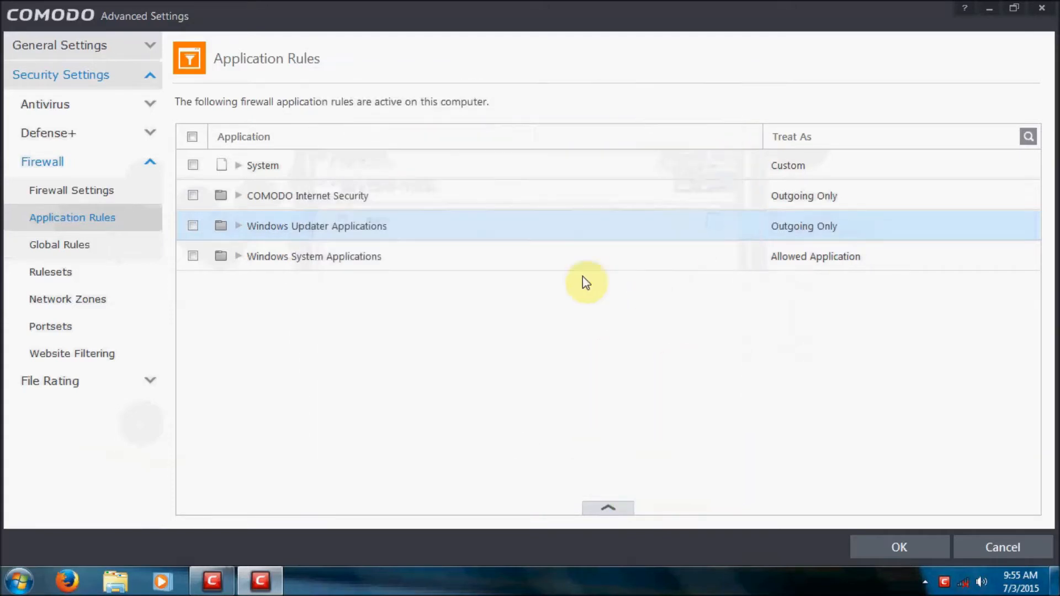
Assign the Outgoing Only ruleset to Windows System Applications.
double_click(478, 257)
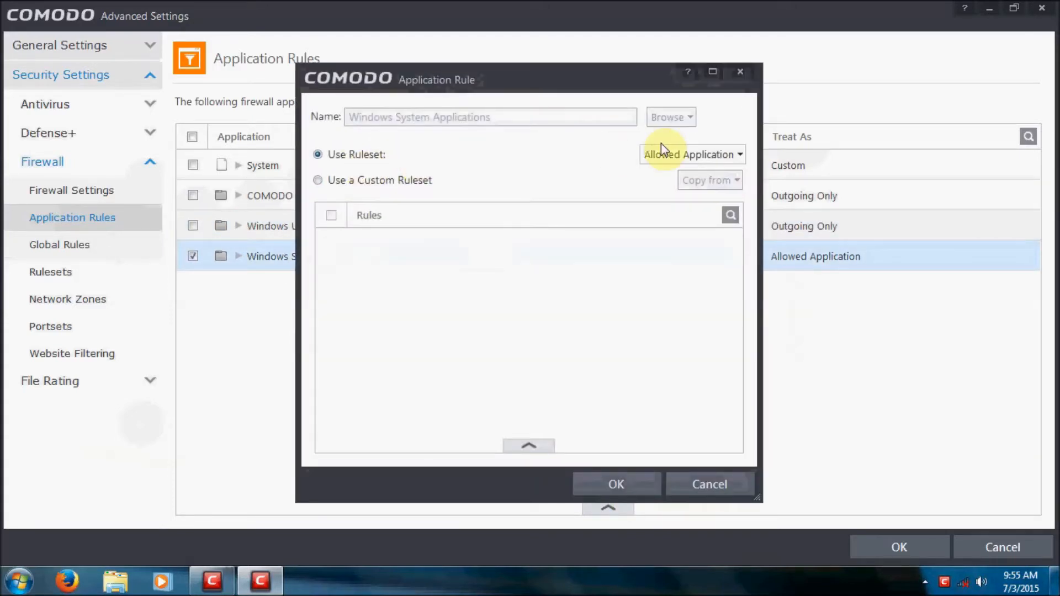
left_click(669, 153)
left_click(683, 265)
left_click(613, 486)
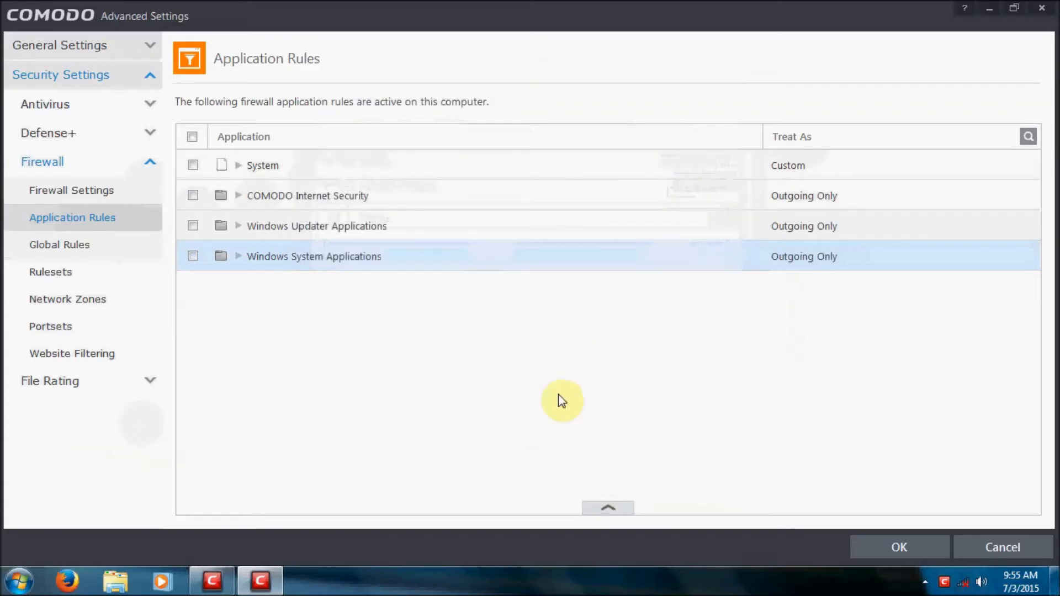
Add an application rule for the running process Windows Operating System using the Blocked Application ruleset.
left_click(608, 507)
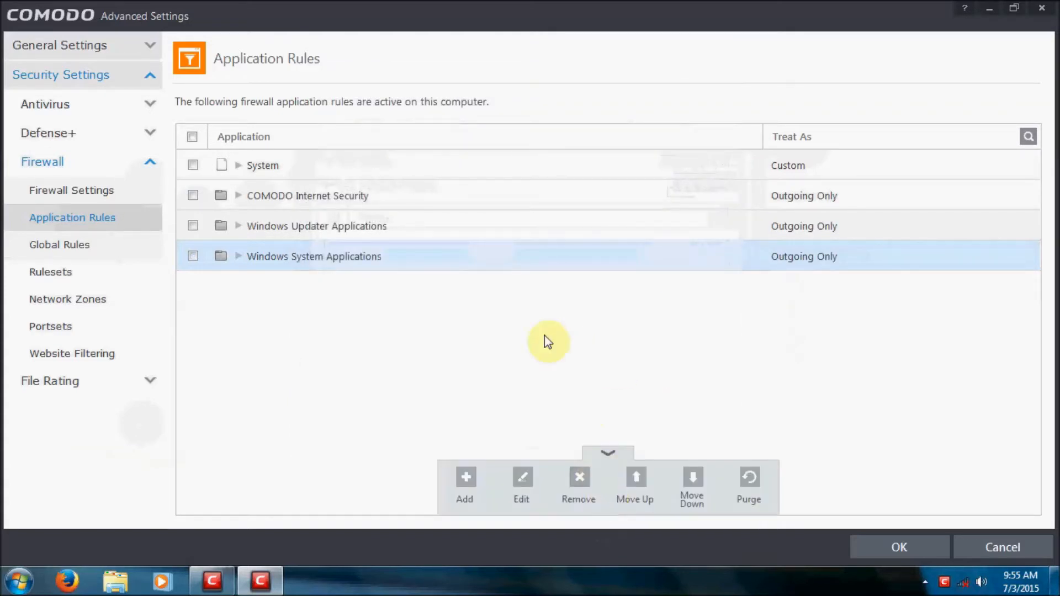
left_click(466, 489)
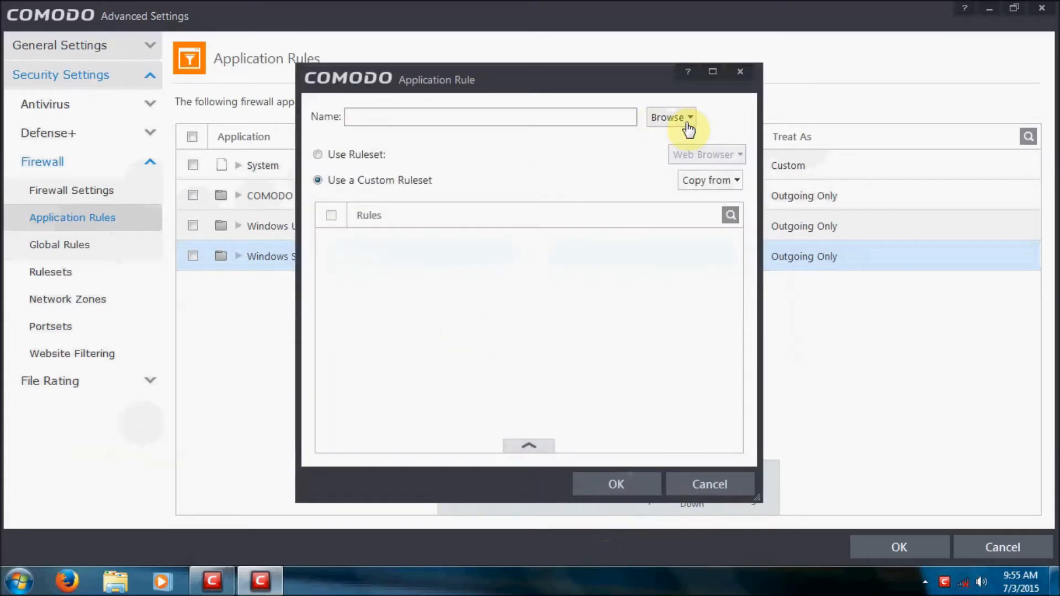
left_click(680, 126)
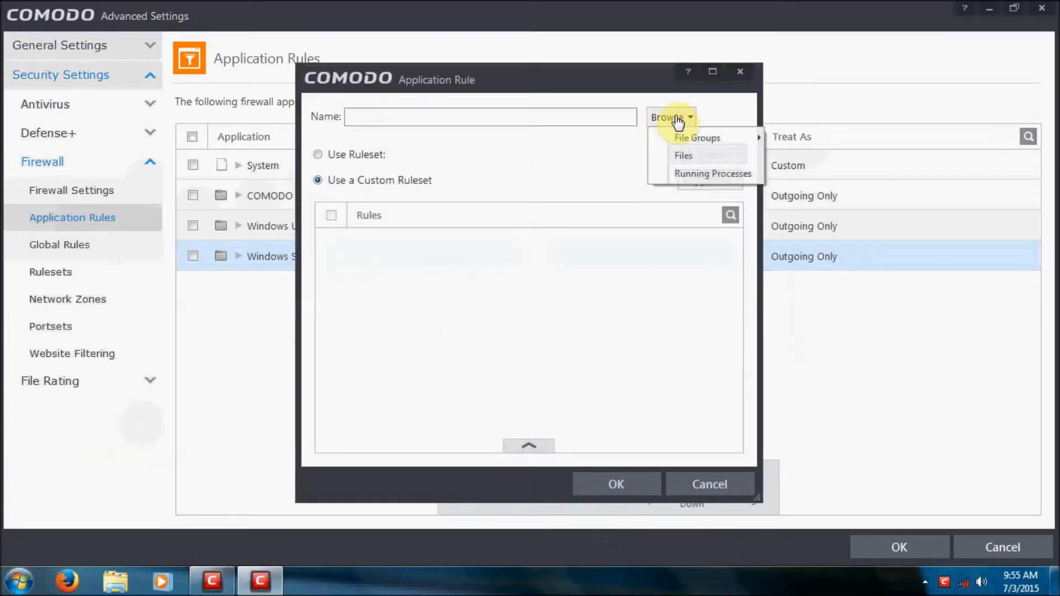
mouse_move(731, 142)
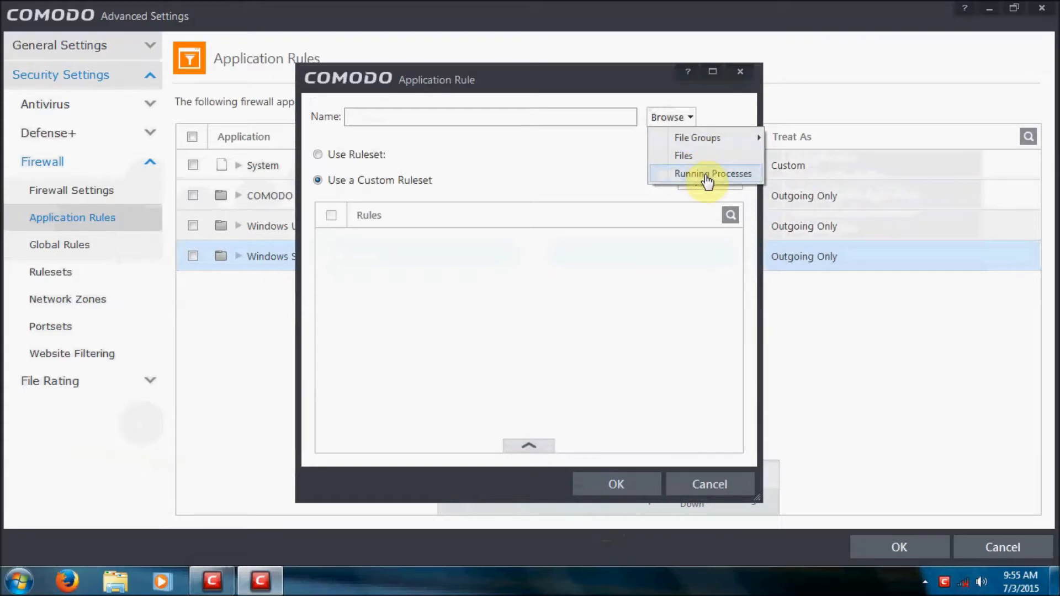
left_click(700, 177)
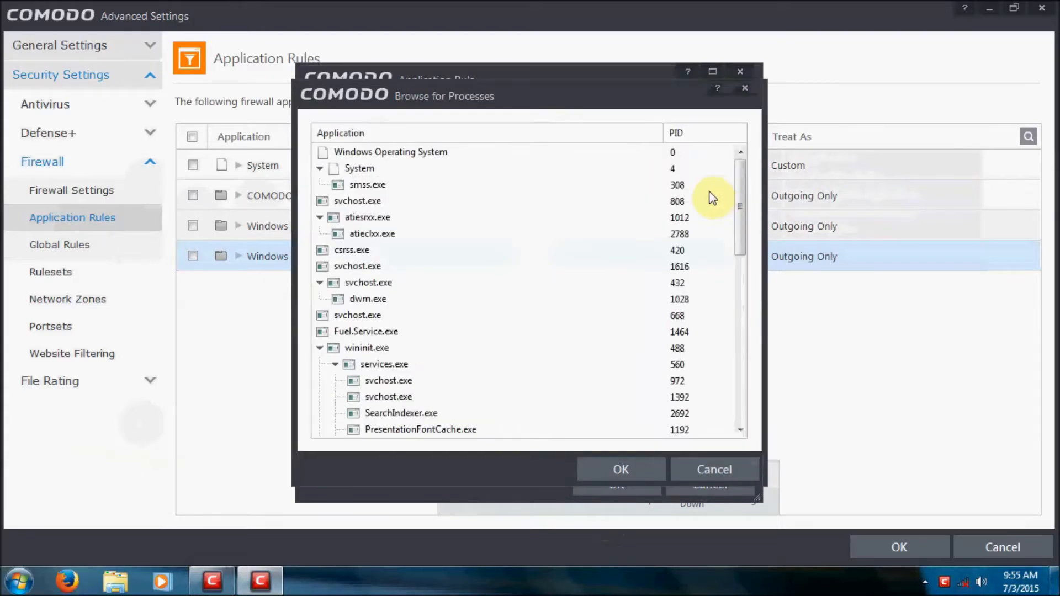
left_click(377, 154)
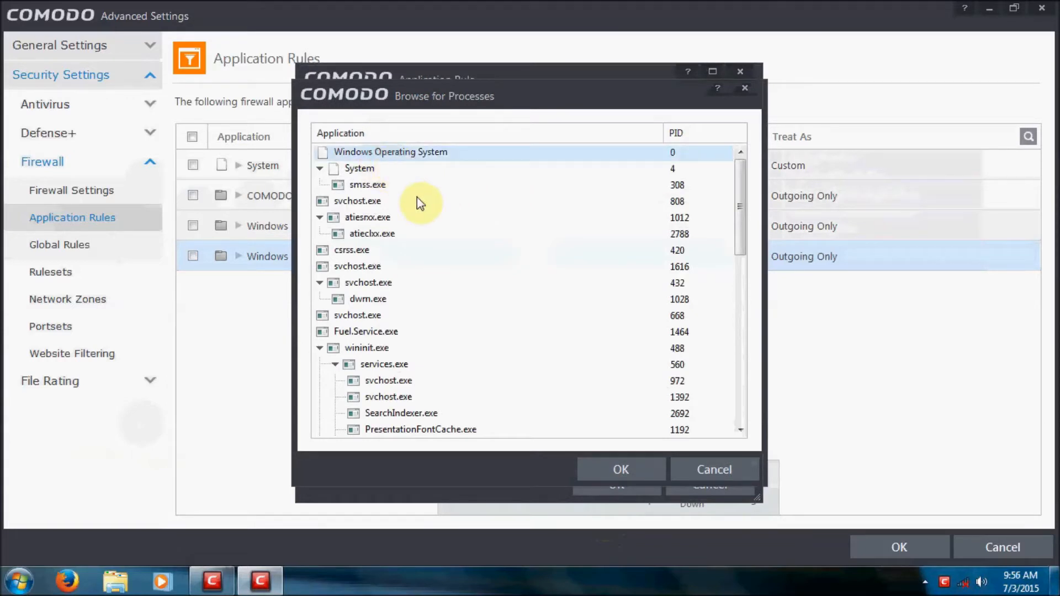
left_click(609, 466)
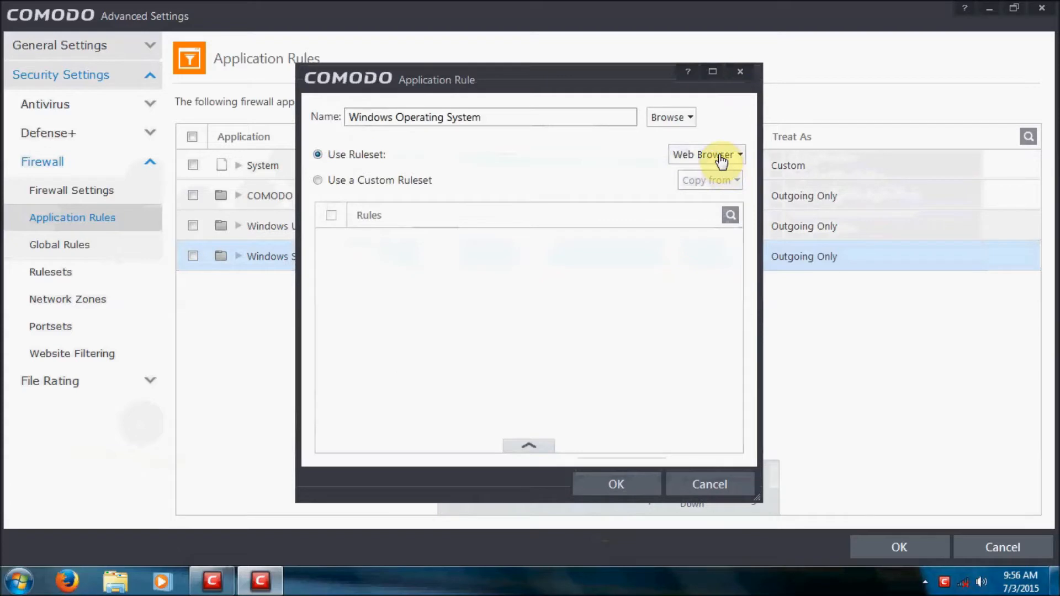
left_click(719, 156)
left_click(718, 249)
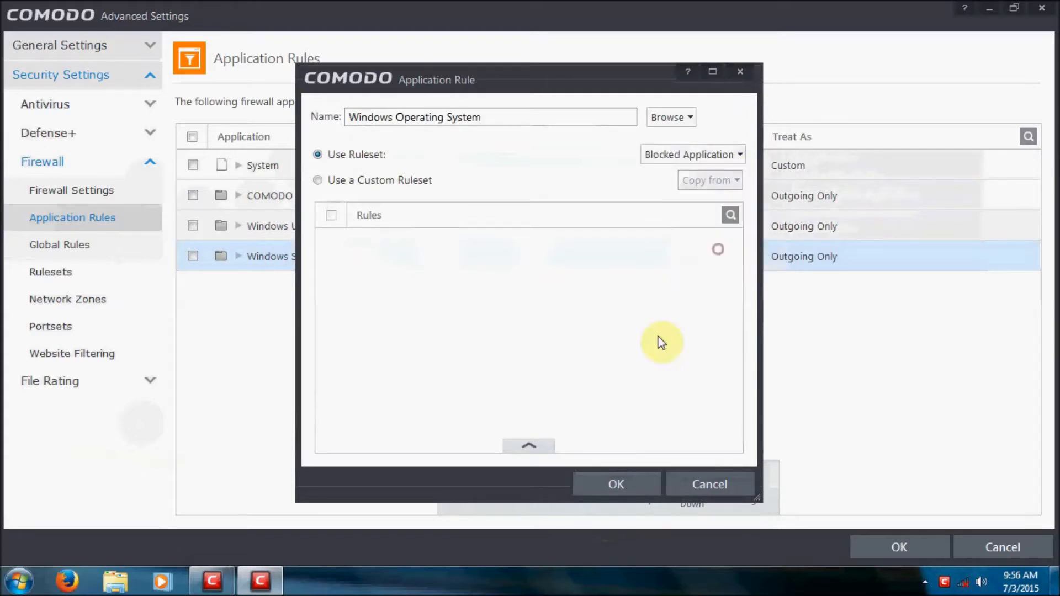
left_click(616, 486)
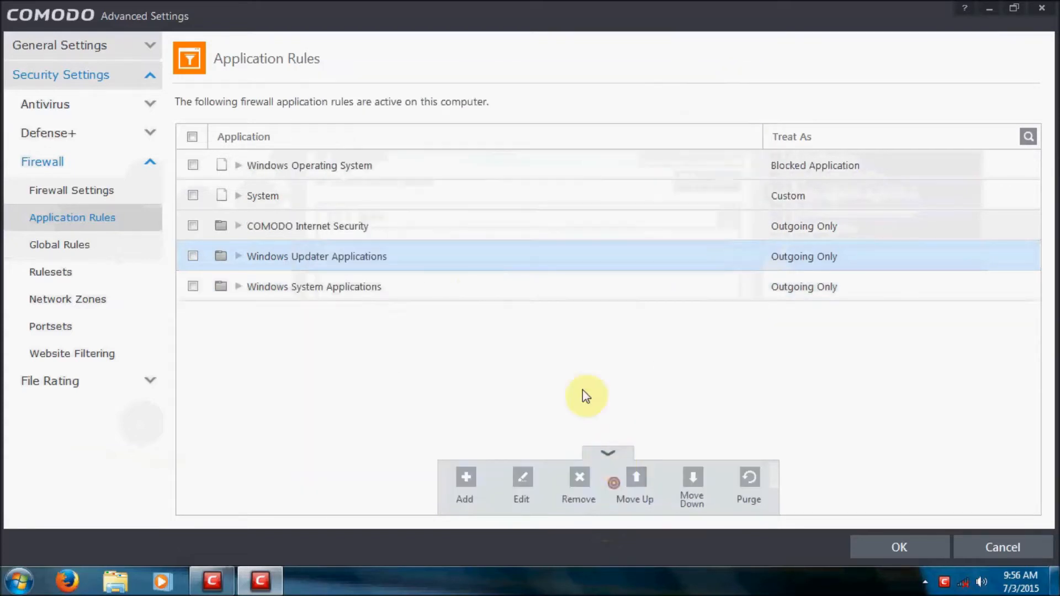
Add an application rule for the running process smss.exe using the Blocked Application ruleset.
left_click(377, 165)
left_click(667, 118)
left_click(684, 171)
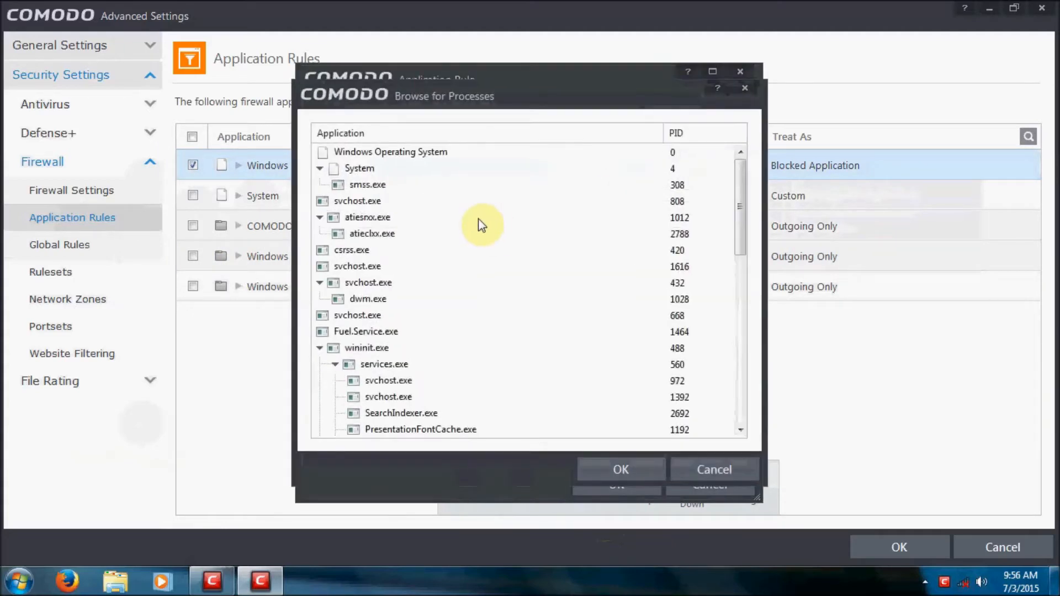
left_click(387, 186)
left_click(619, 471)
left_click(337, 158)
left_click(740, 157)
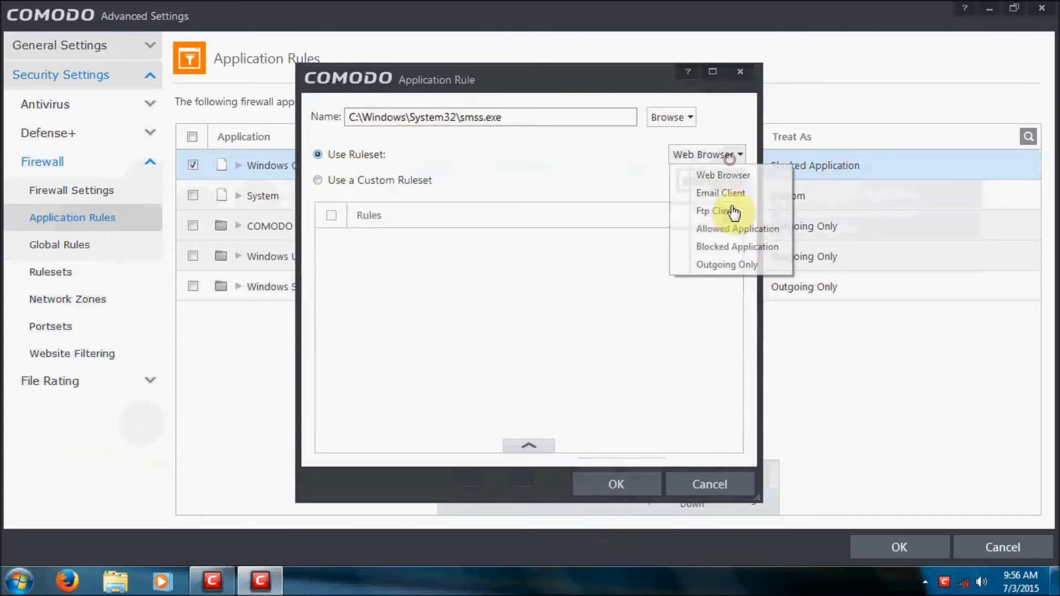
left_click(723, 243)
left_click(619, 486)
Add an application rule for the running process csrss.exe using the Blocked Application ruleset.
left_click(479, 489)
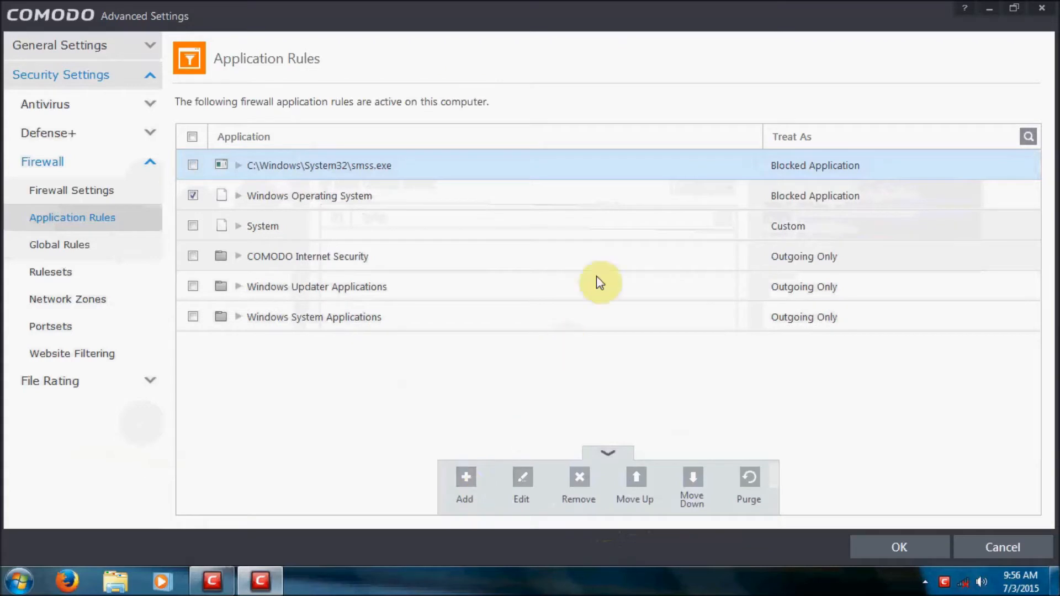
left_click(671, 117)
left_click(689, 175)
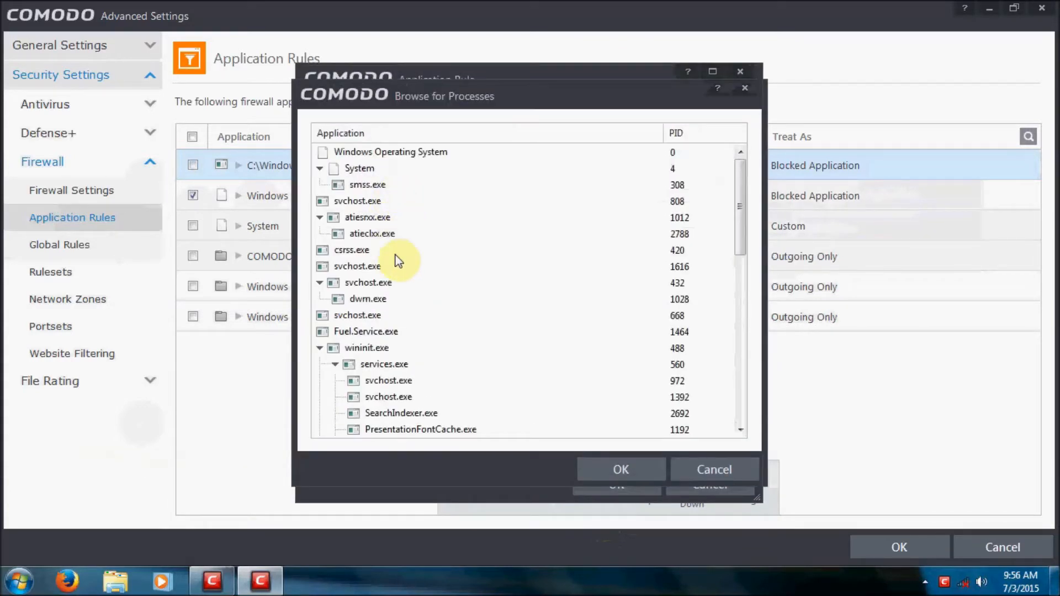
left_click(367, 250)
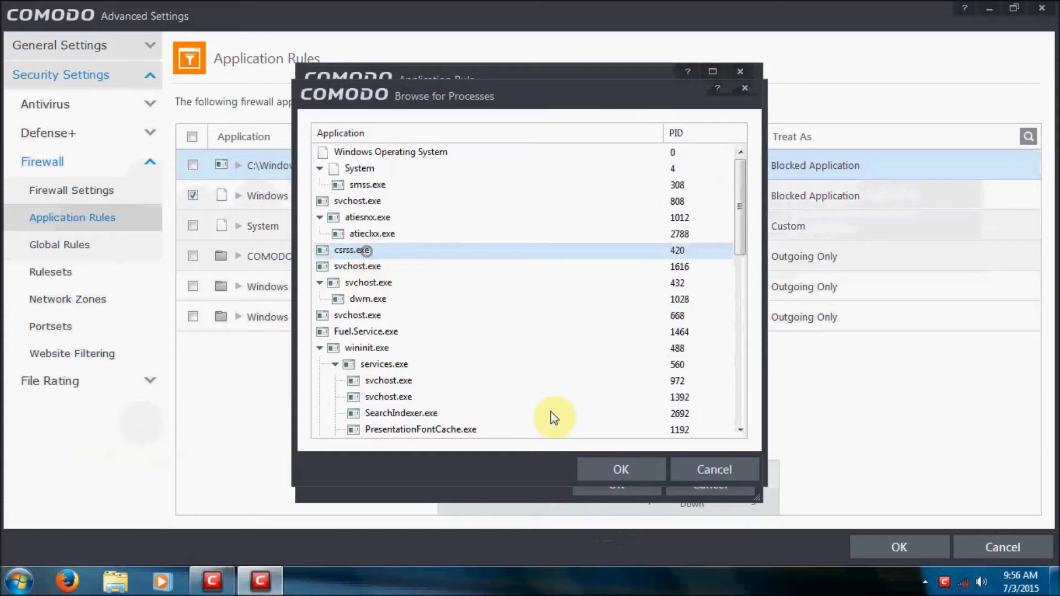
left_click(626, 479)
left_click(519, 325)
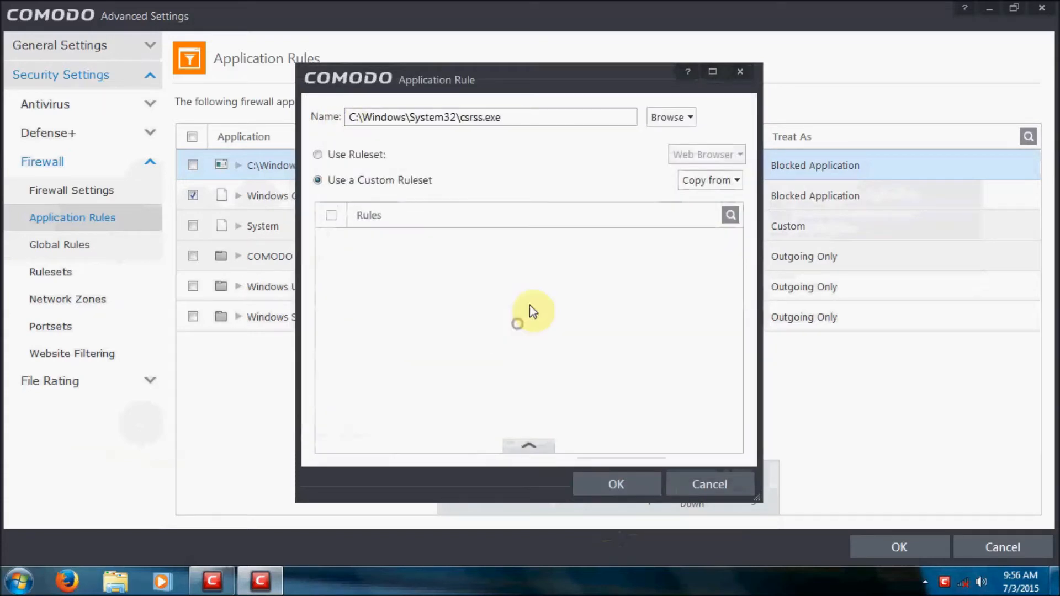
left_click(356, 155)
left_click(724, 155)
left_click(718, 250)
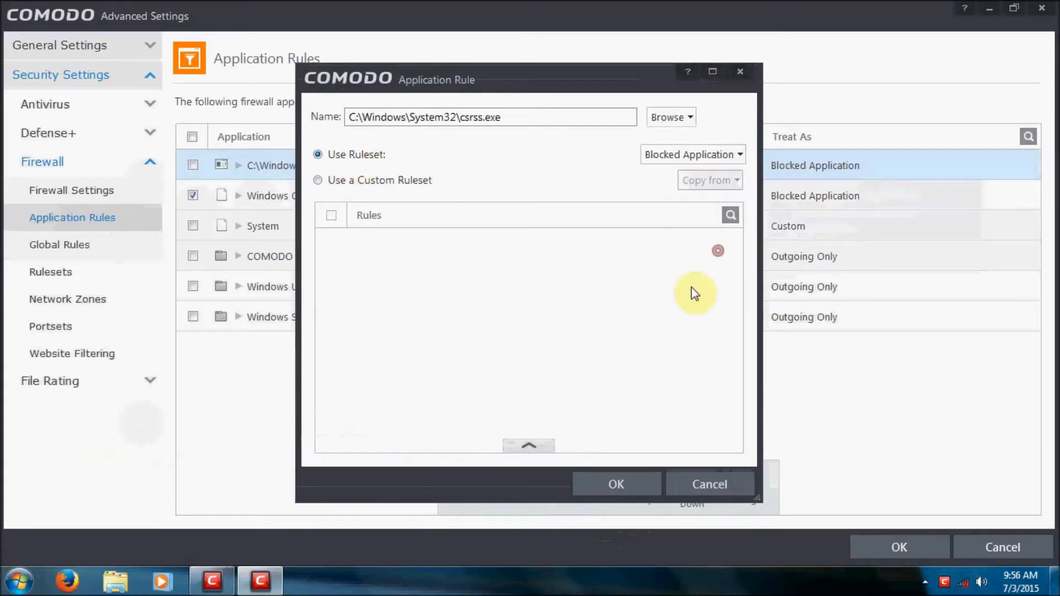
left_click(617, 484)
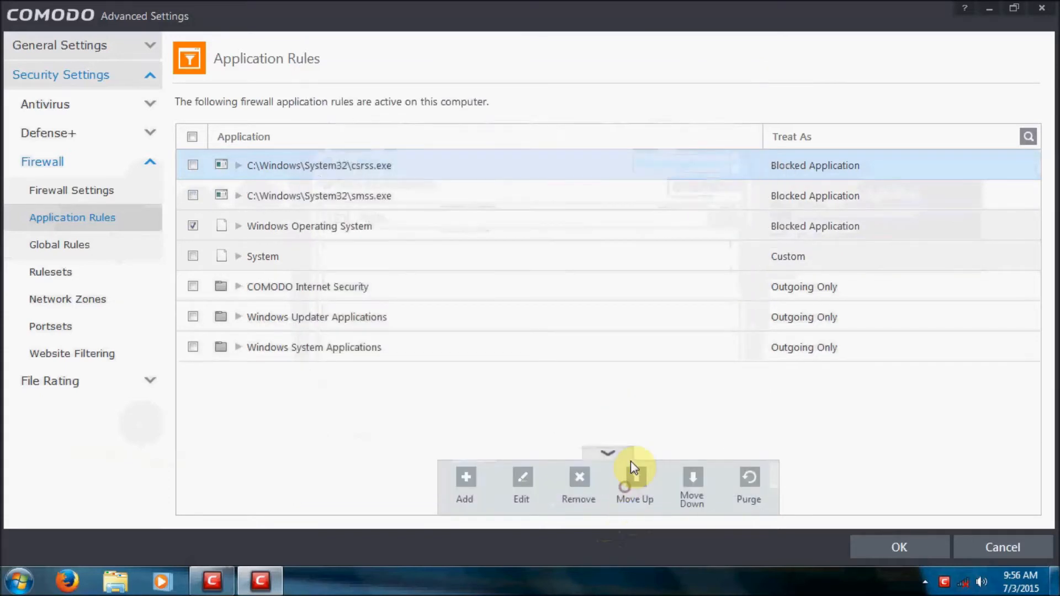
Add an application rule for the running process dwm.exe using the Blocked Application ruleset.
left_click(480, 486)
left_click(658, 117)
left_click(701, 172)
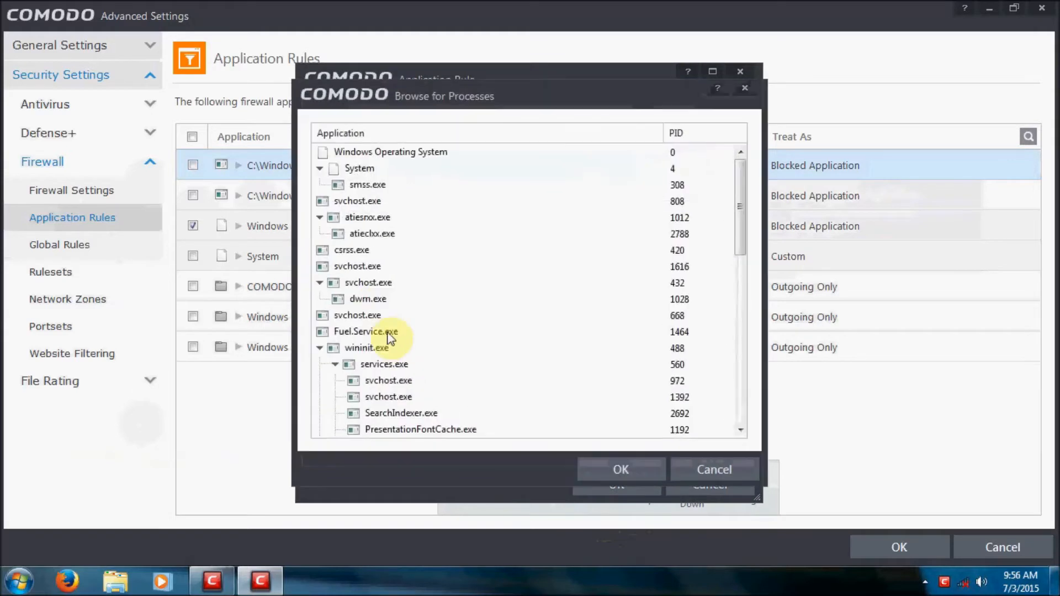
left_click(380, 304)
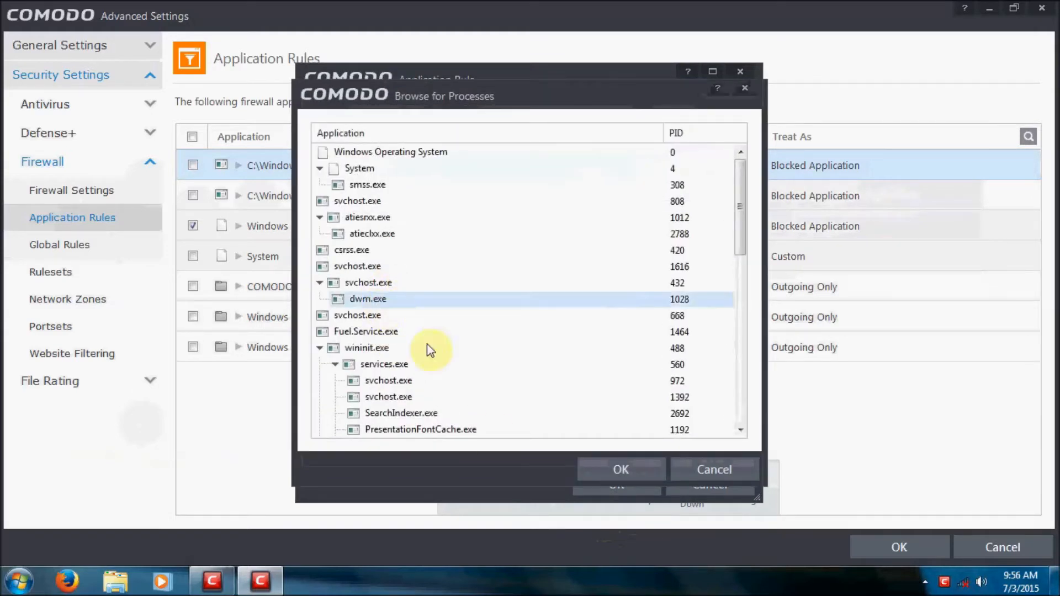
left_click(616, 478)
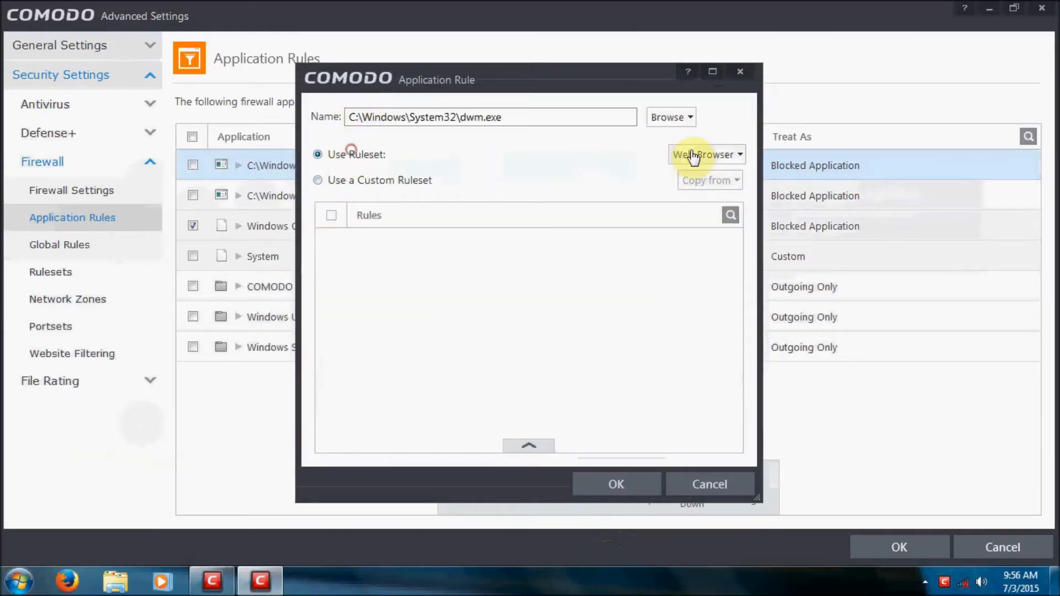
left_click(694, 157)
left_click(707, 246)
left_click(616, 484)
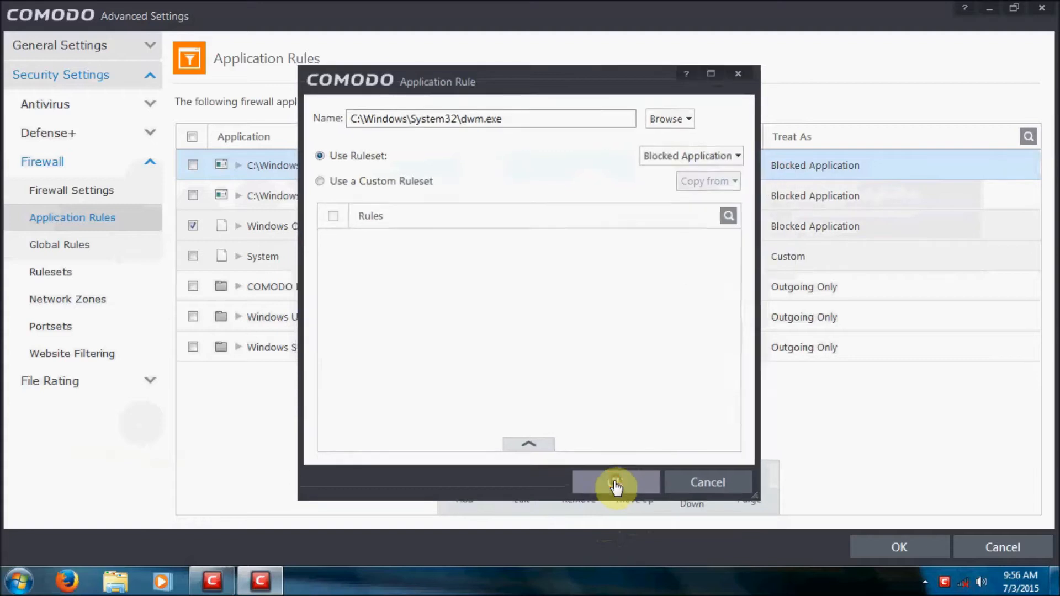
Add an application rule for the running process wininit.exe using the Blocked Application ruleset.
left_click(476, 493)
left_click(677, 117)
left_click(699, 167)
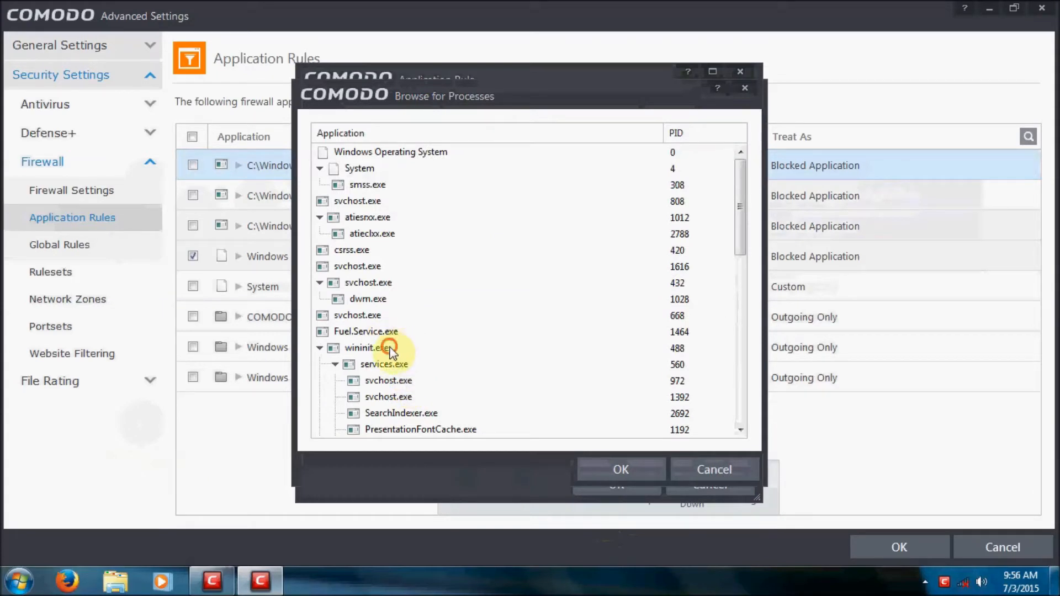
left_click(391, 349)
left_click(594, 468)
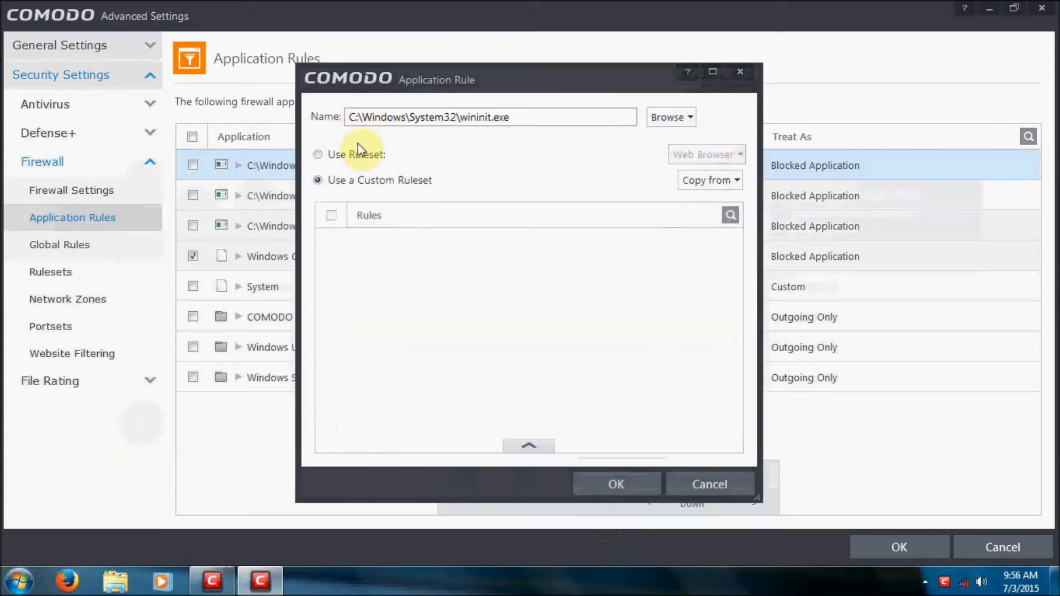
left_click(360, 157)
left_click(694, 155)
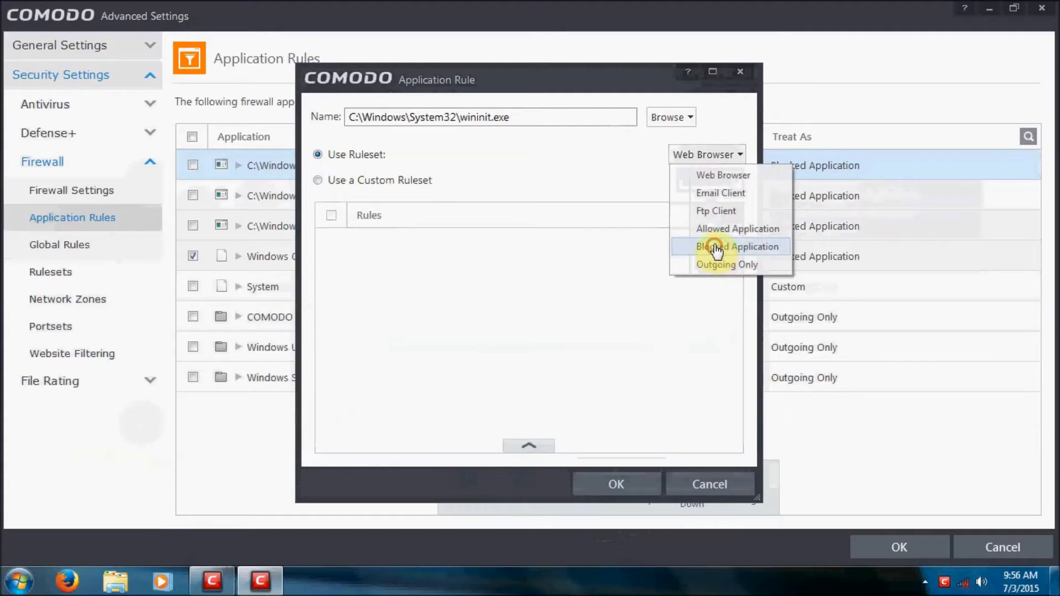
left_click(717, 249)
left_click(618, 484)
Add an application rule for the running process services.exe using the Blocked Application ruleset.
left_click(463, 493)
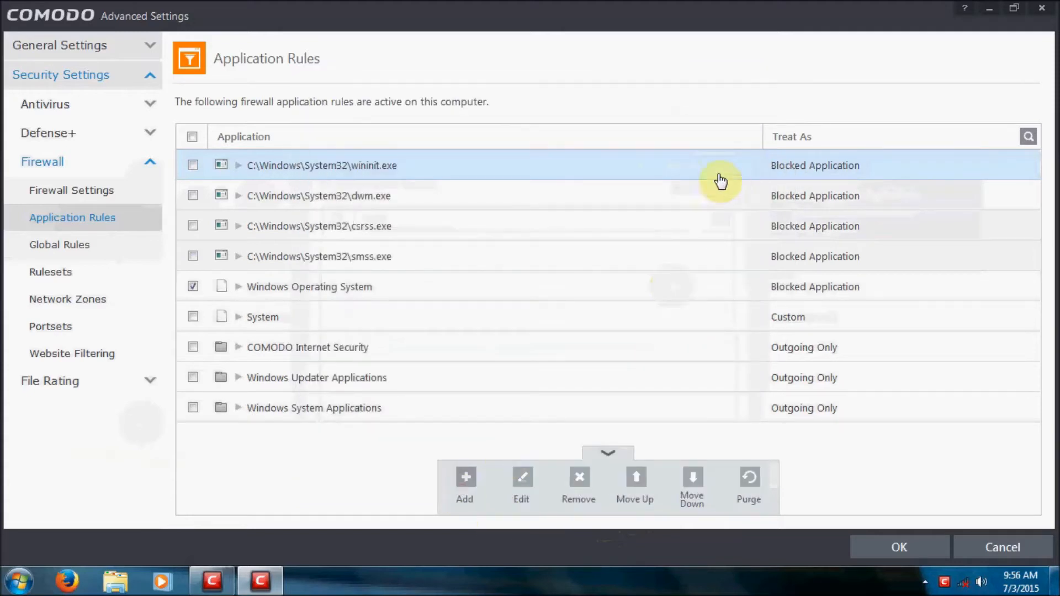
left_click(673, 116)
left_click(693, 165)
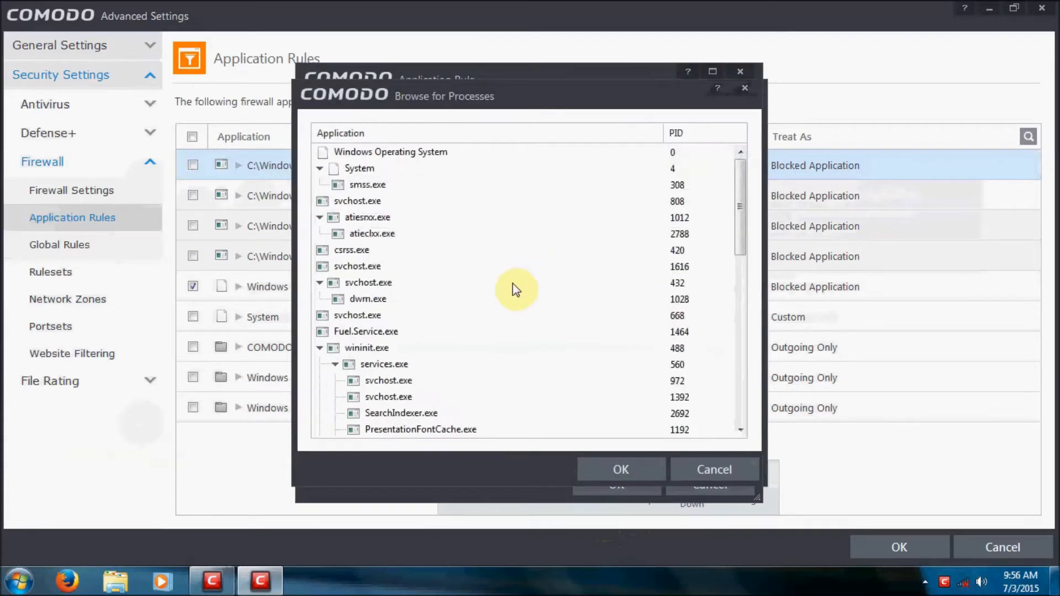
left_click(403, 367)
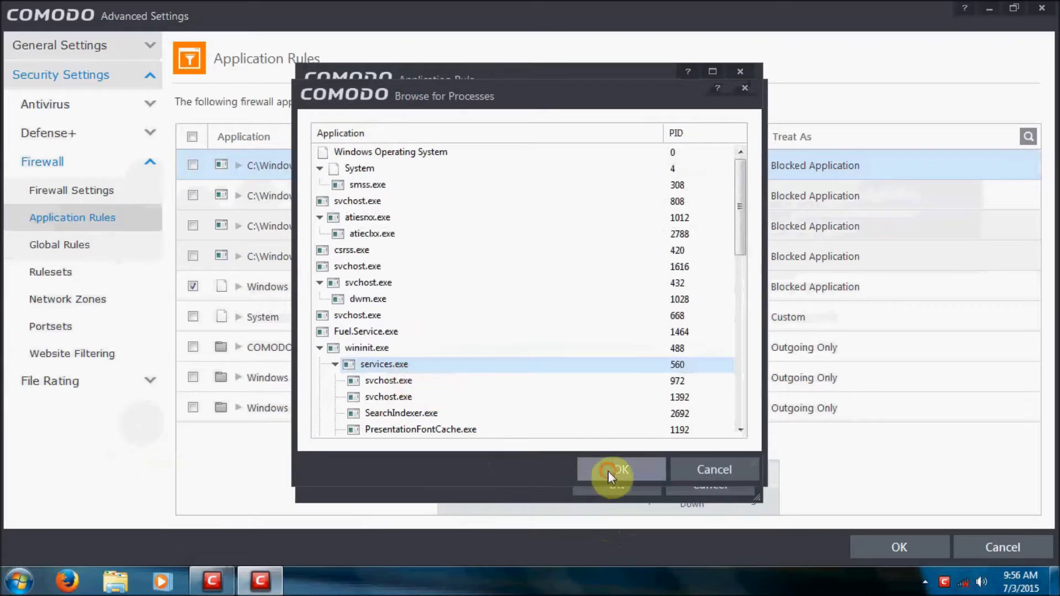
left_click(680, 156)
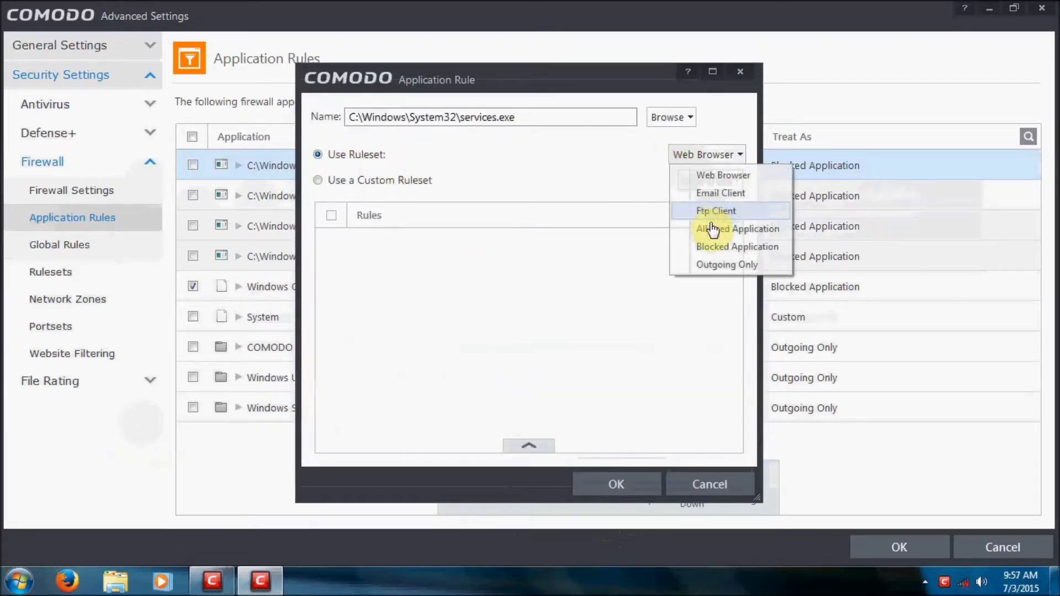
left_click(713, 248)
left_click(593, 489)
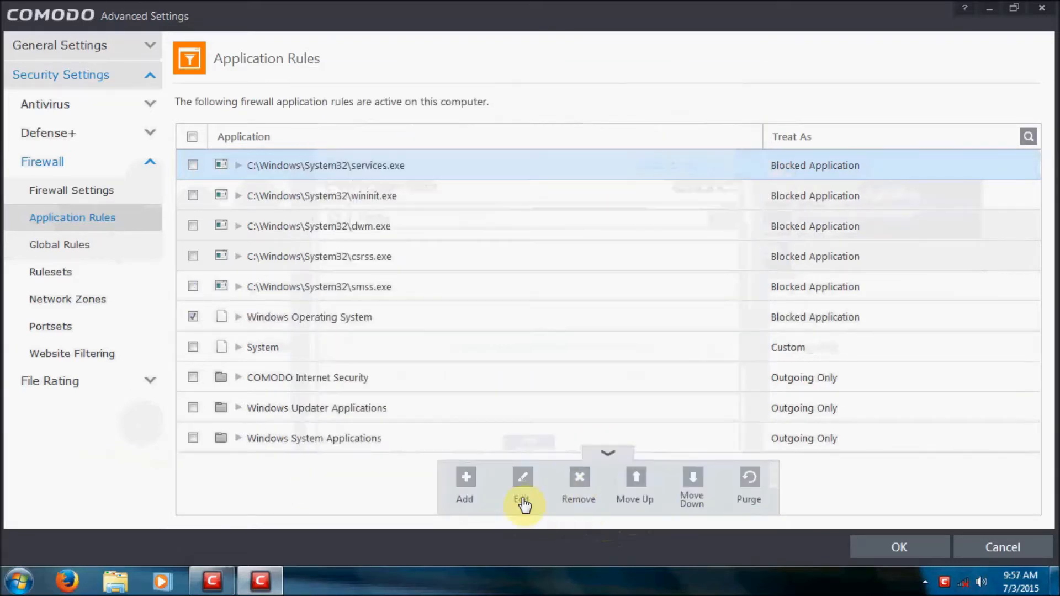
Add an application rule for the running process SearchIndexer.exe using the Blocked Application ruleset.
left_click(460, 503)
left_click(671, 117)
left_click(691, 173)
scroll(429, 376, "down", 3)
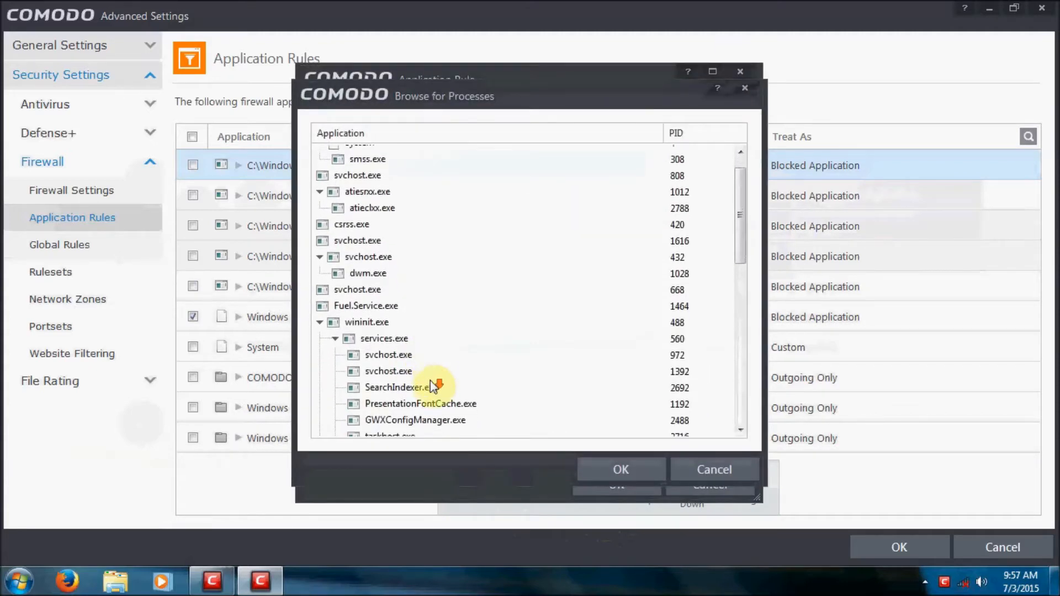
scroll(439, 376, "down", 1)
left_click(432, 362)
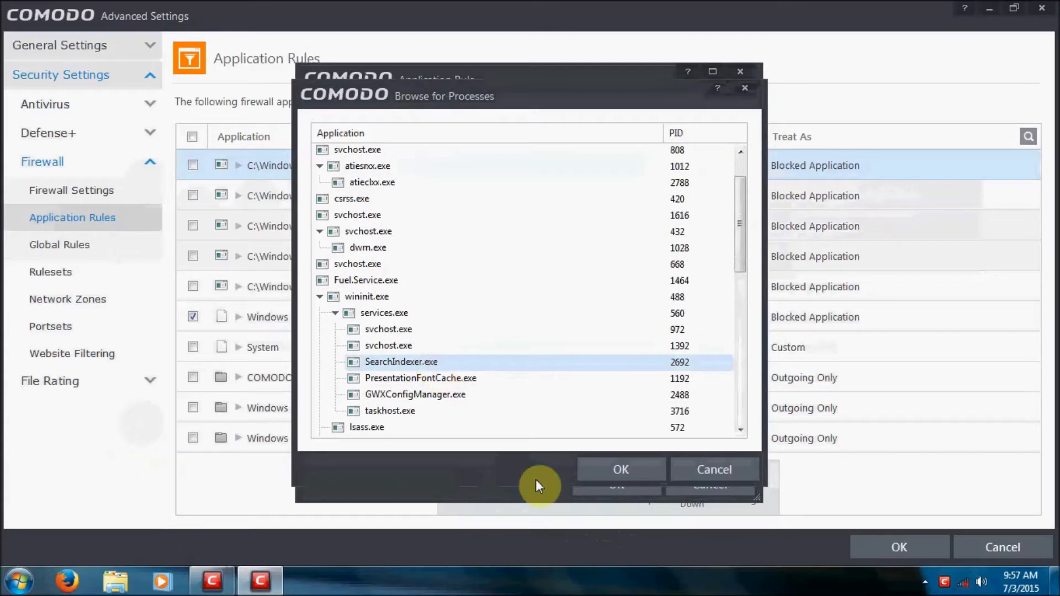
left_click(588, 470)
left_click(378, 163)
left_click(725, 159)
left_click(726, 233)
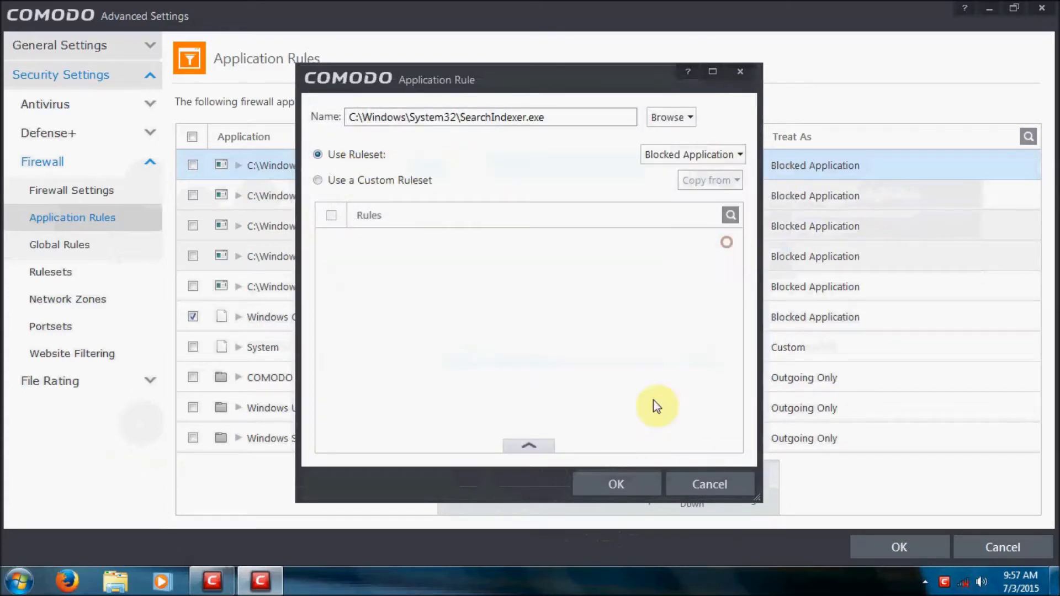
left_click(626, 485)
Add an application rule for the running process taskhost.exe using the Blocked Application ruleset.
left_click(474, 487)
left_click(668, 117)
left_click(690, 171)
scroll(540, 281, "down", 4)
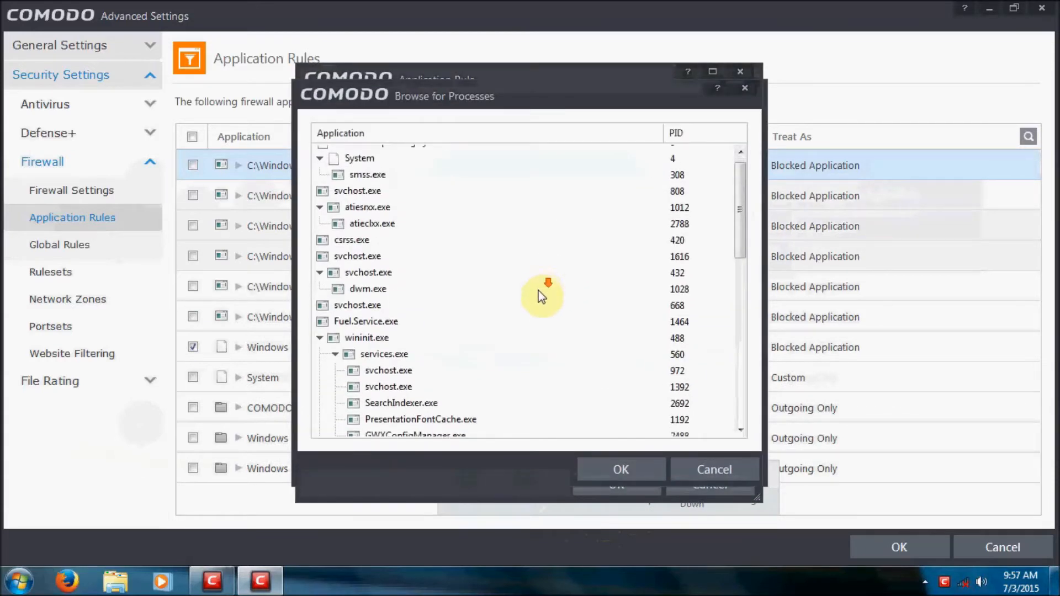
scroll(541, 302, "down", 2)
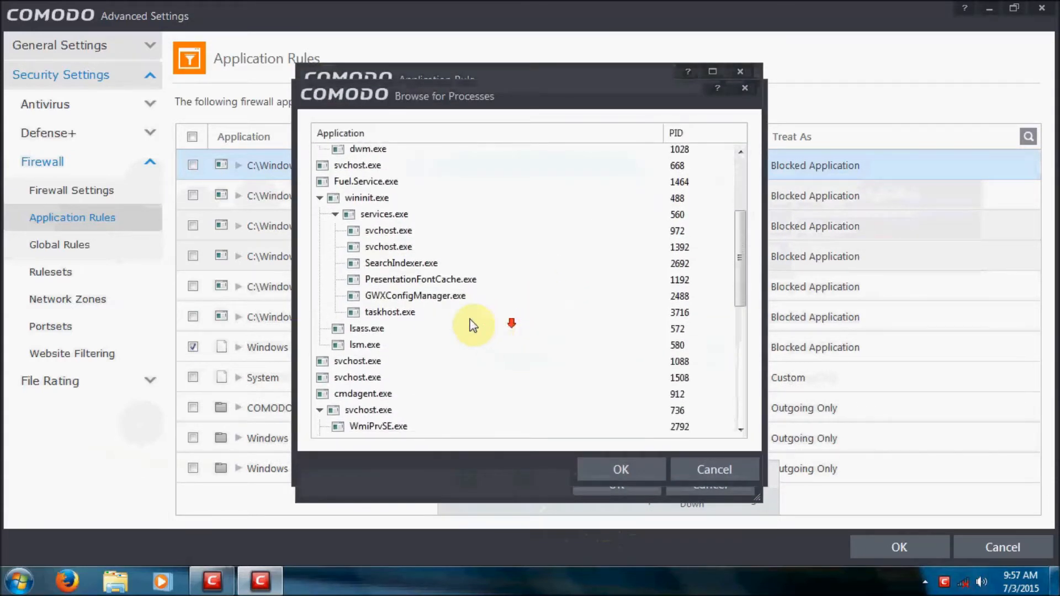
left_click(409, 286)
scroll(409, 286, "down", 1)
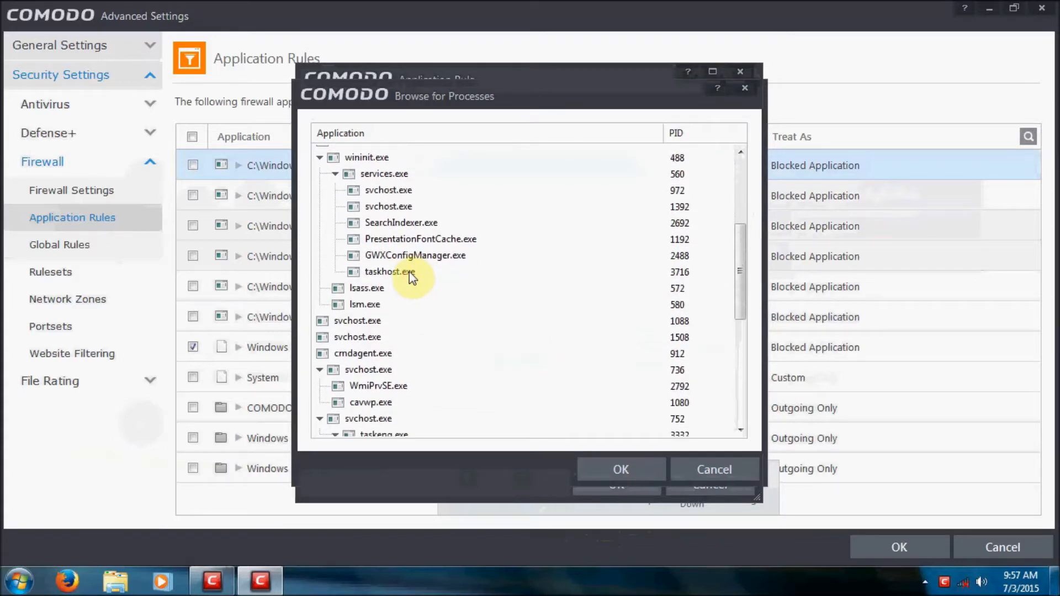
left_click(409, 273)
left_click(624, 470)
left_click(367, 143)
left_click(735, 154)
left_click(738, 241)
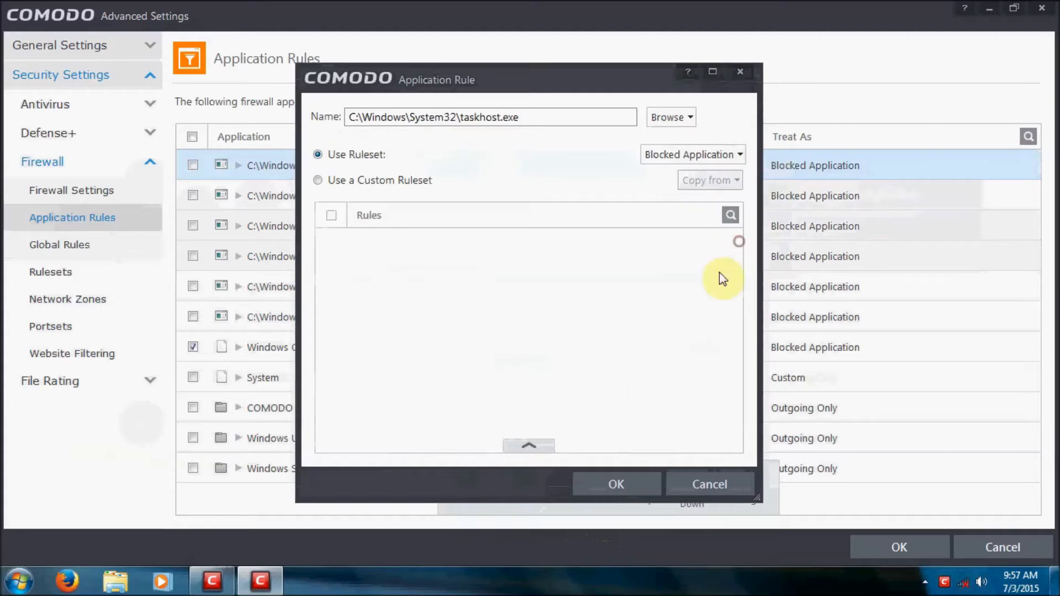
left_click(619, 484)
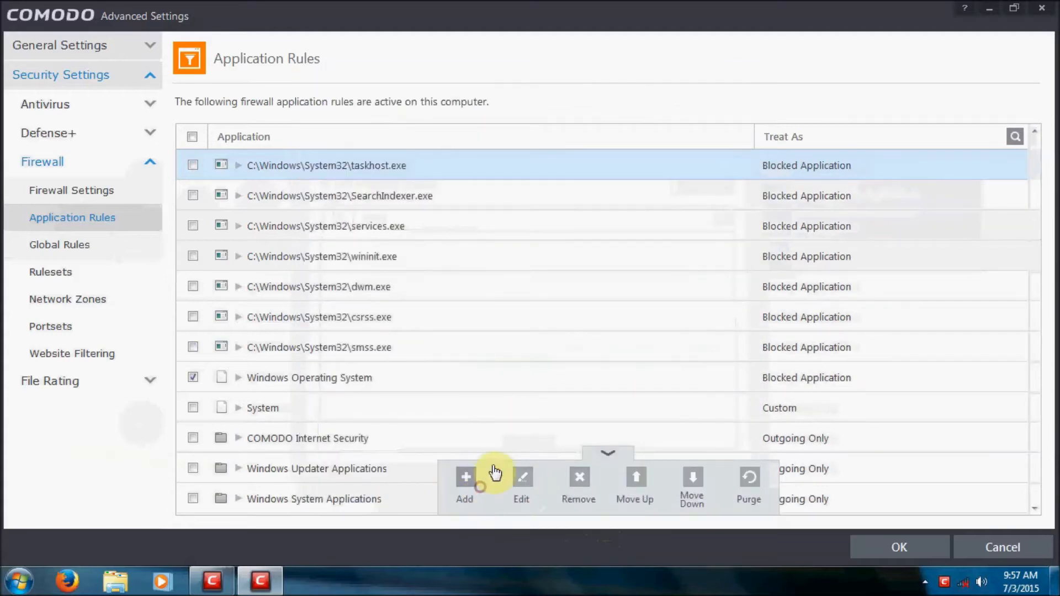
Add an application rule for the running process lsass.exe using the Blocked Application ruleset.
left_click(466, 478)
left_click(671, 117)
left_click(698, 174)
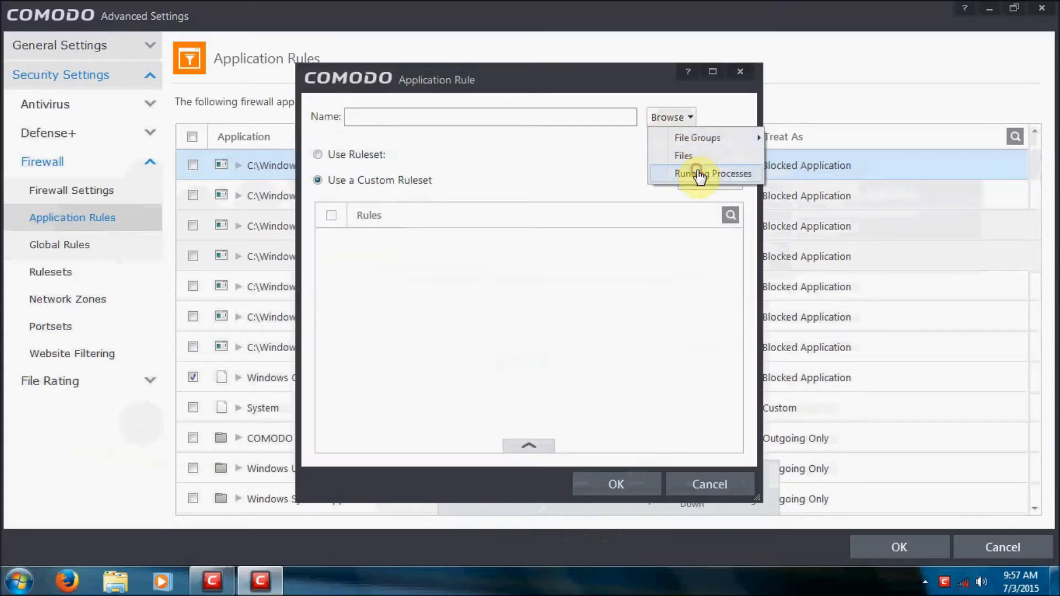
left_click_drag(743, 220, 751, 301)
left_click(384, 229)
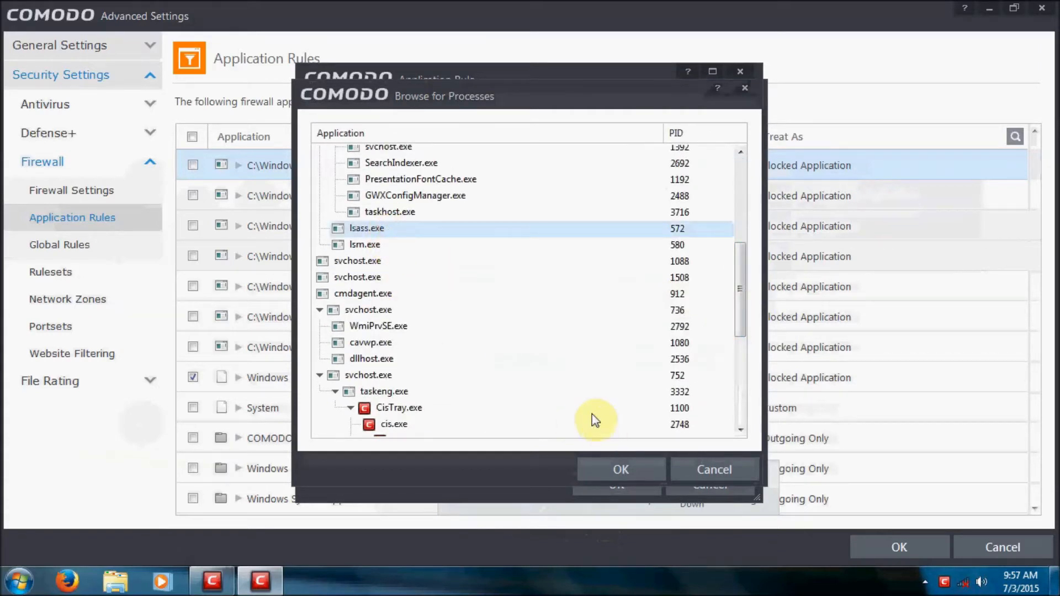
left_click(651, 470)
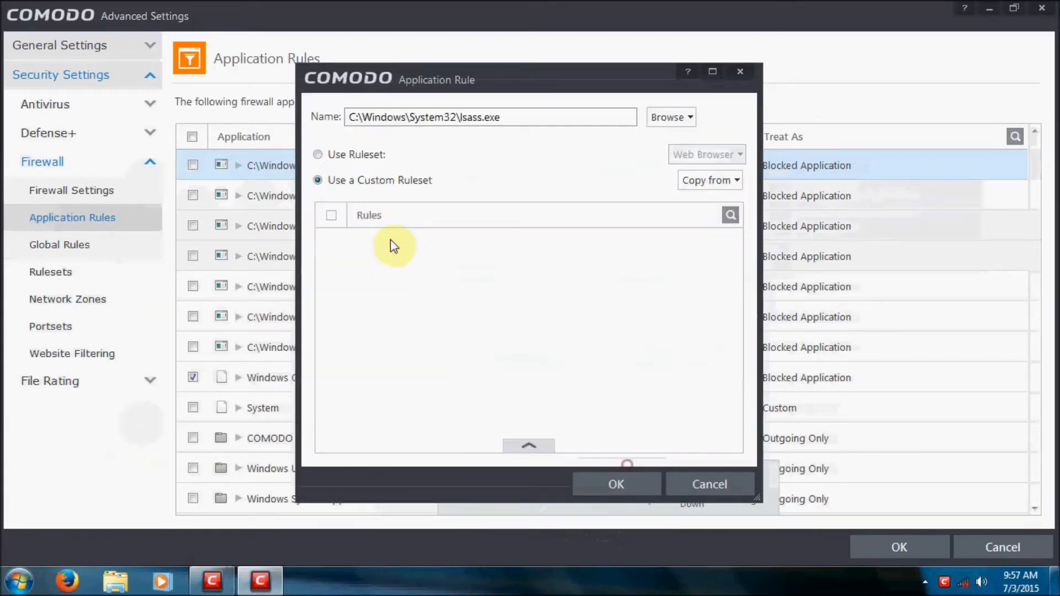
left_click(355, 156)
left_click(740, 155)
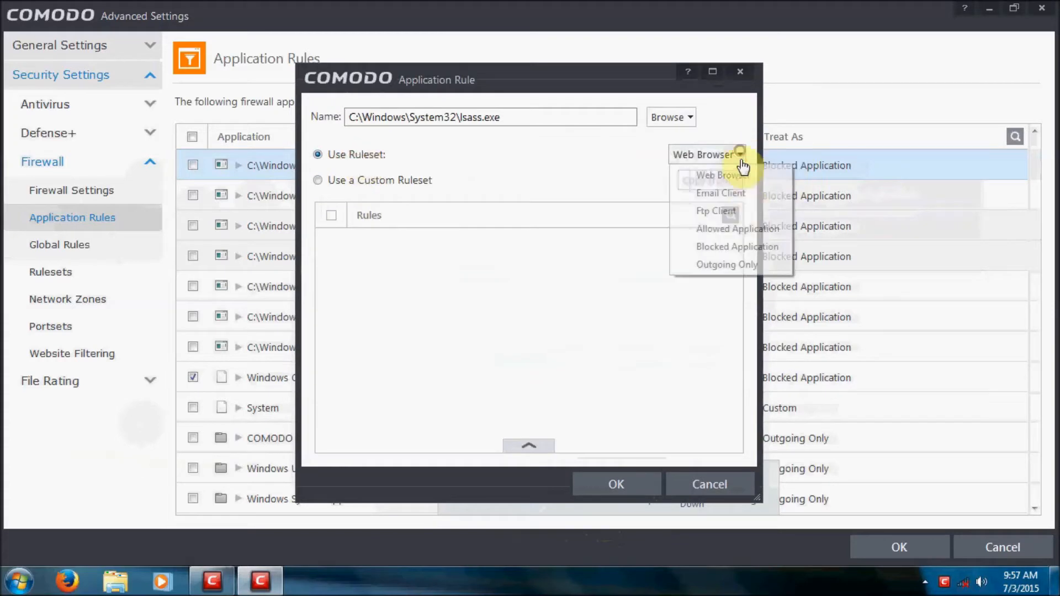
left_click(738, 246)
left_click(617, 484)
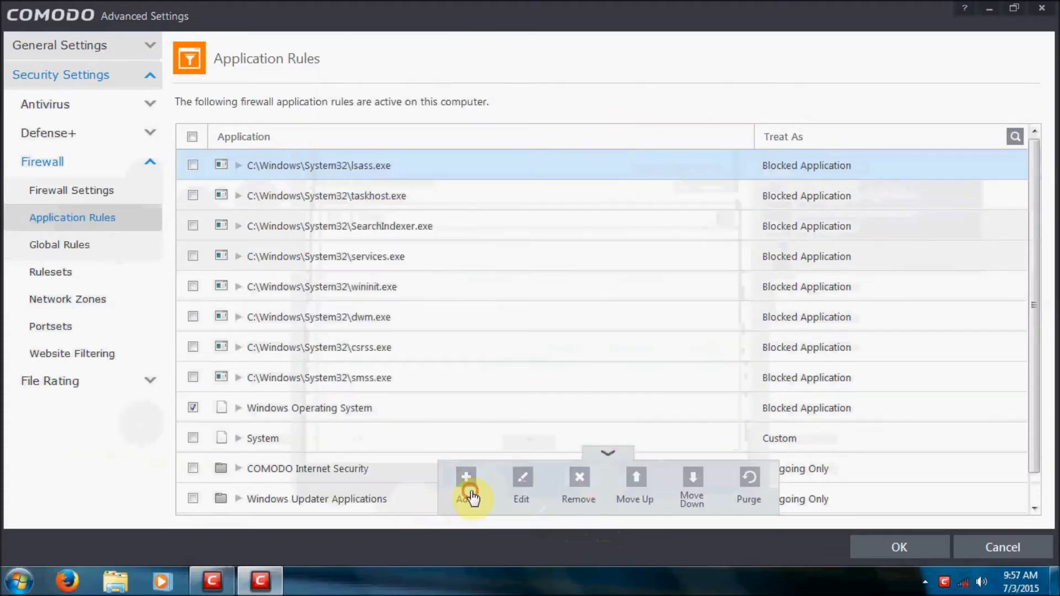
Add an application rule for the running process lsm.exe using the Blocked Application ruleset.
left_click(469, 493)
left_click(670, 117)
left_click(700, 175)
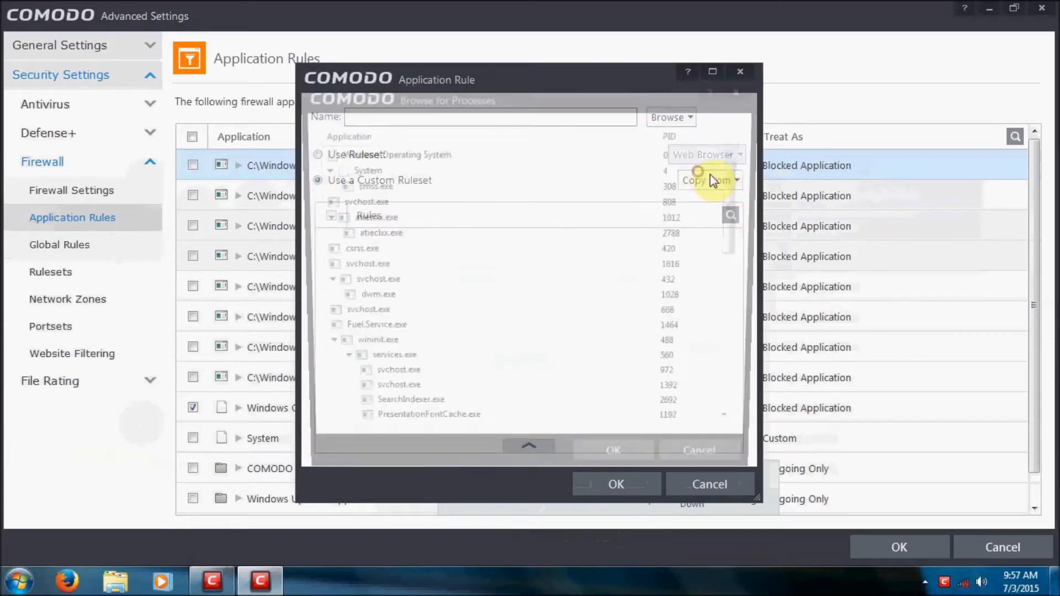
left_click_drag(740, 171, 747, 274)
left_click(405, 243)
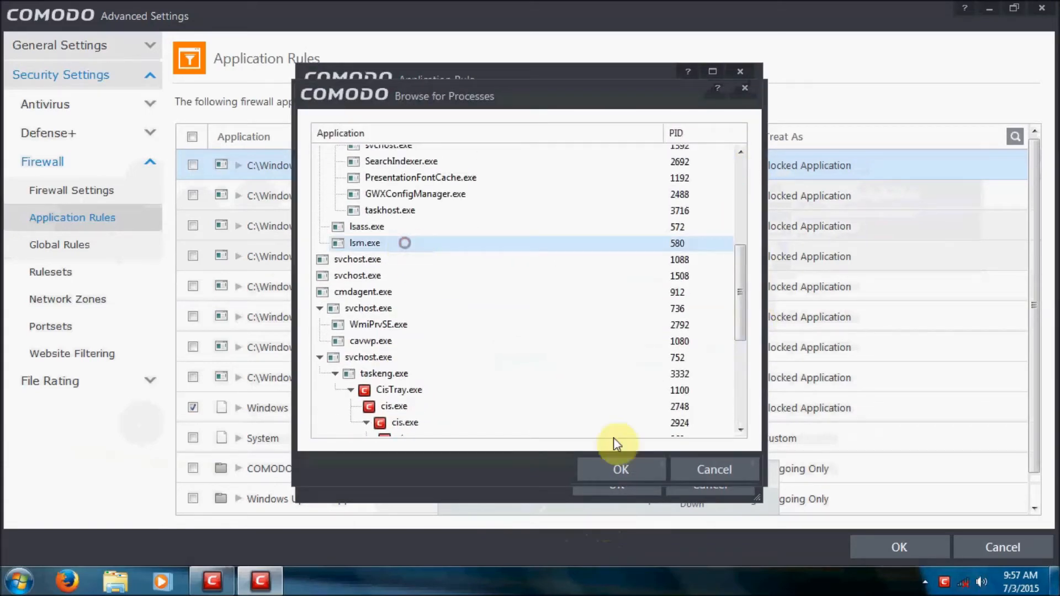
left_click(621, 470)
left_click(378, 154)
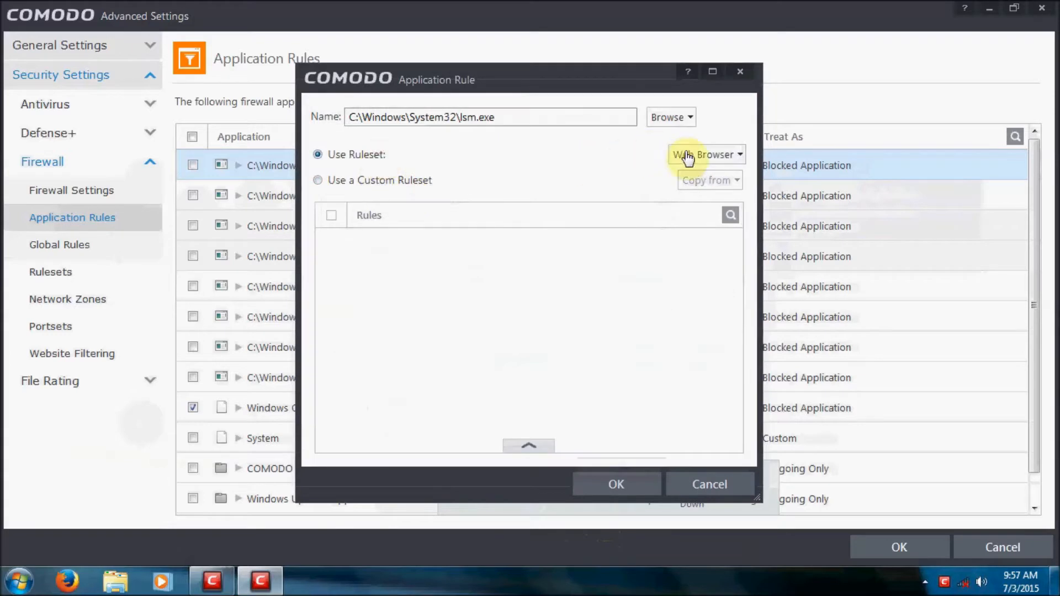
left_click(687, 156)
left_click(697, 243)
left_click(612, 486)
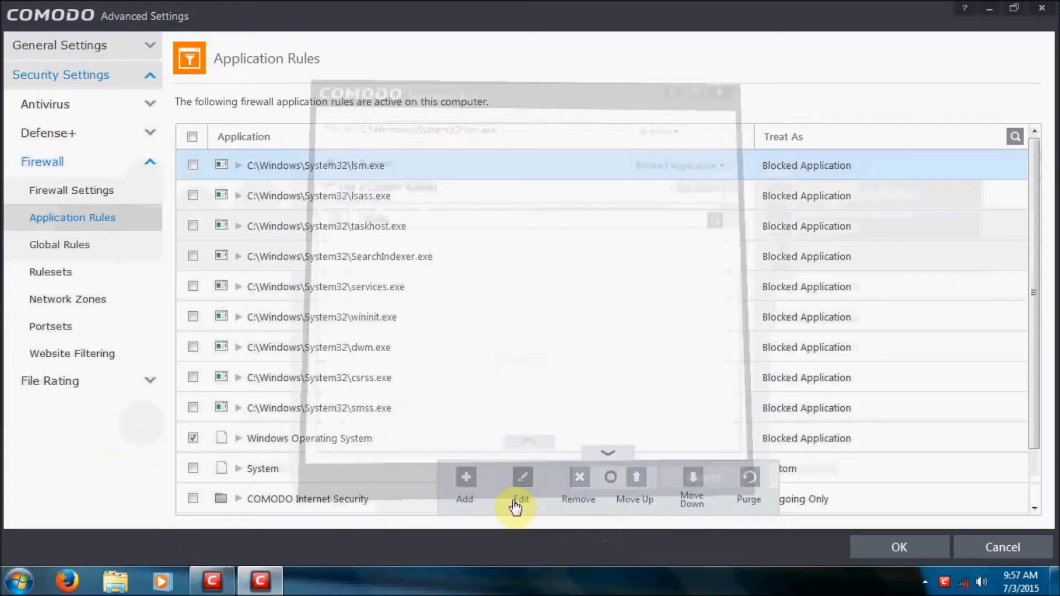
Add an application rule for the running process winlogon.exe using the Blocked Application ruleset.
left_click(466, 485)
left_click(684, 117)
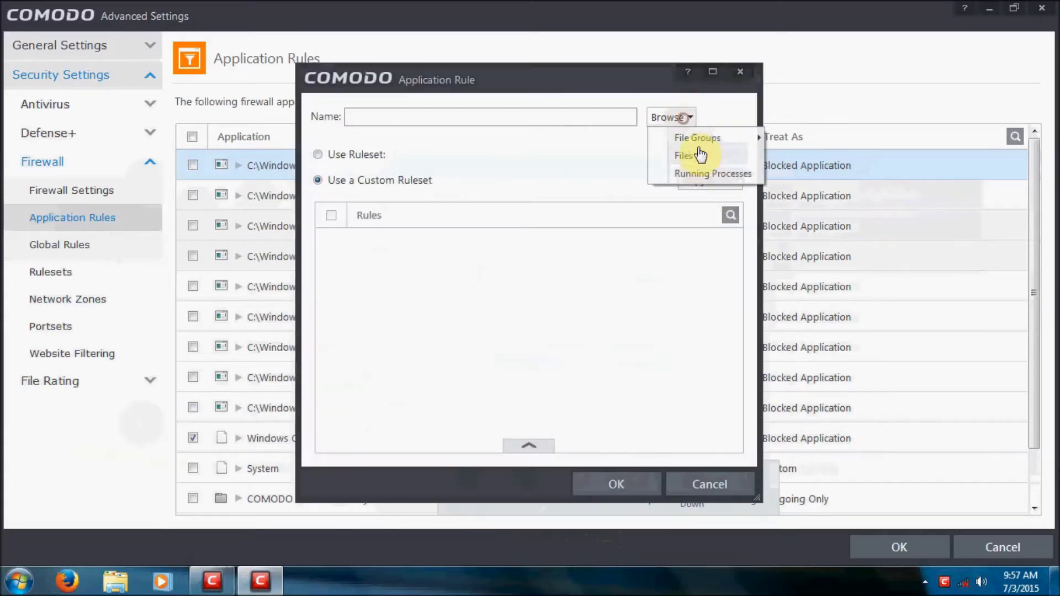
left_click(711, 174)
left_click_drag(740, 185, 747, 323)
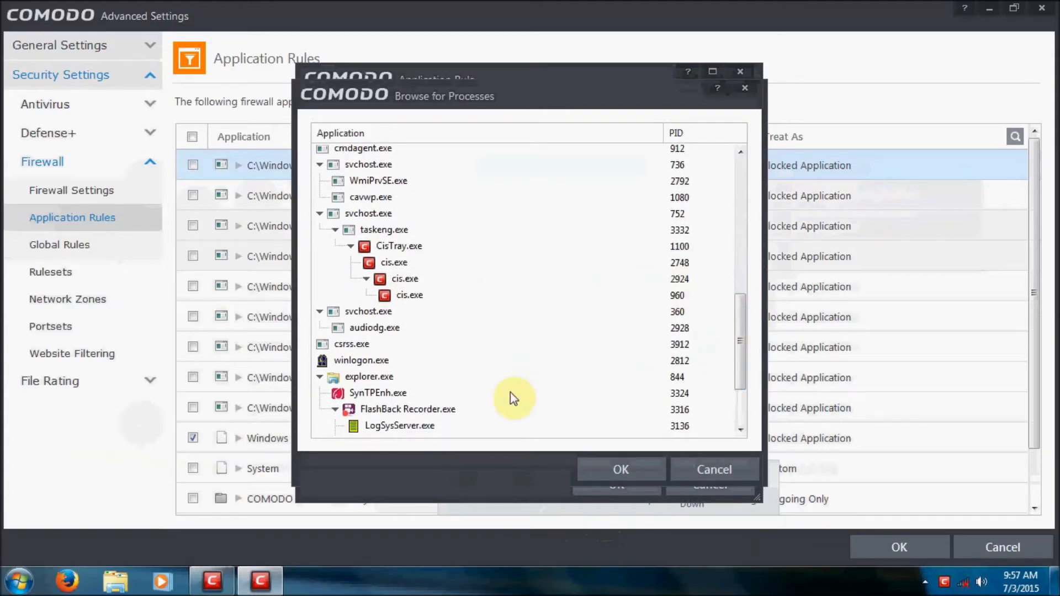
left_click(380, 362)
left_click(651, 469)
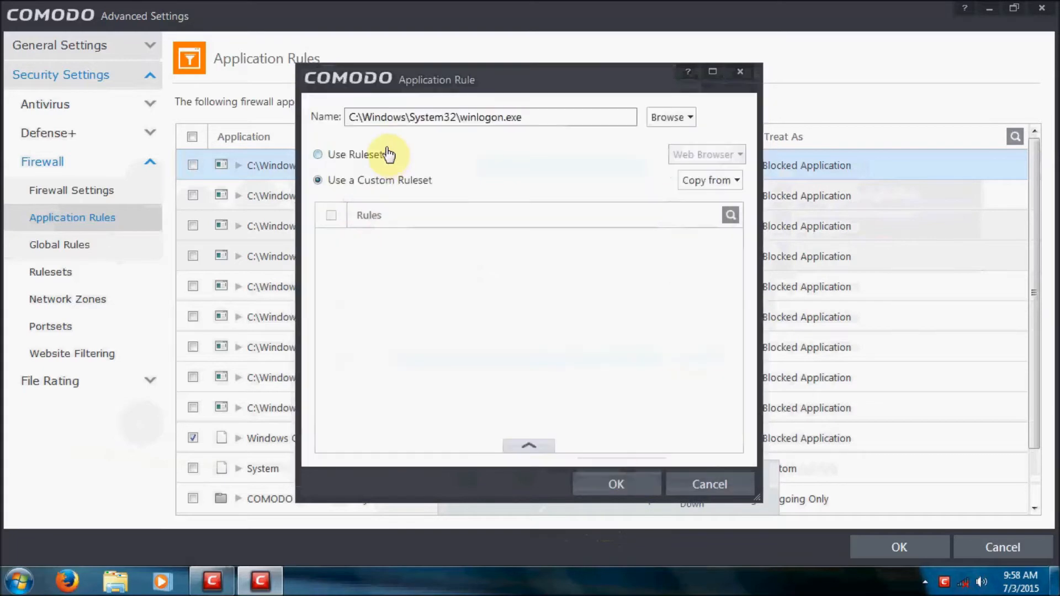
left_click(705, 155)
left_click(717, 244)
left_click(598, 486)
Add an application rule for the running process explorer.exe using the Blocked Application ruleset.
left_click(673, 114)
left_click(710, 170)
left_click_drag(740, 166, 739, 357)
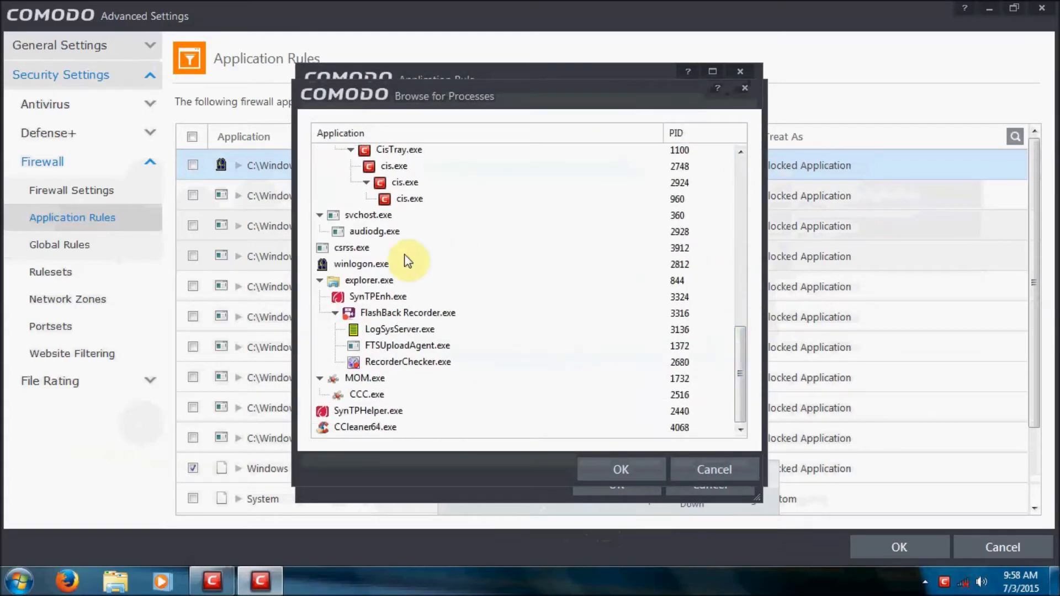
left_click(390, 283)
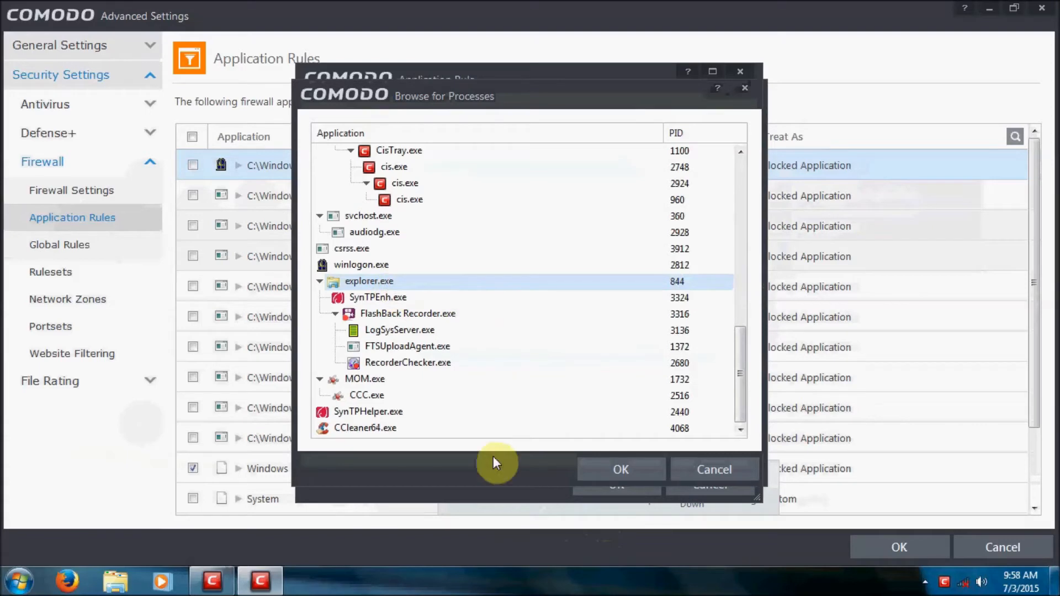
left_click(636, 477)
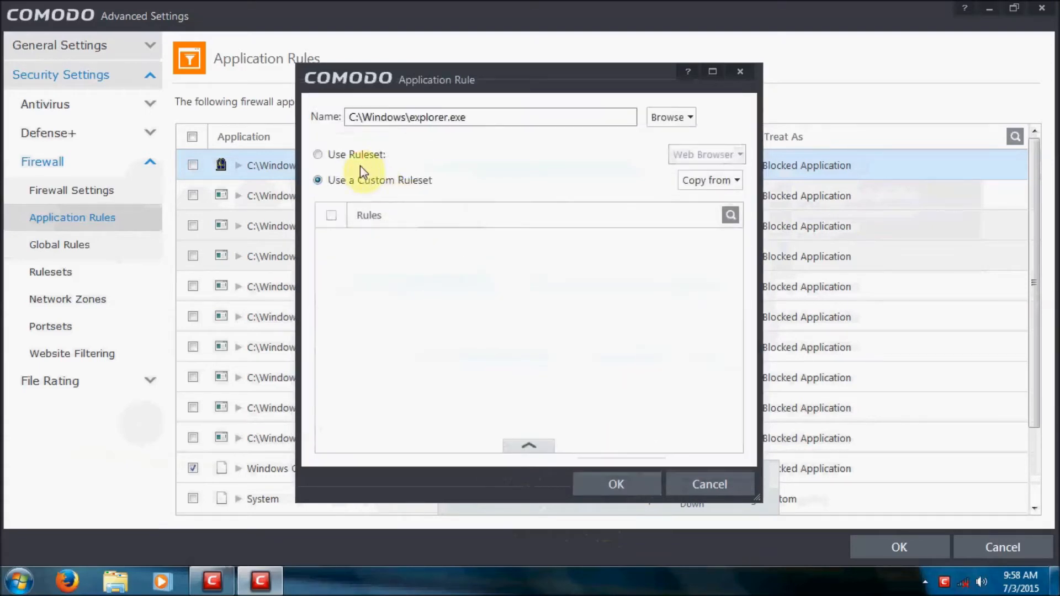
left_click(690, 154)
left_click(712, 241)
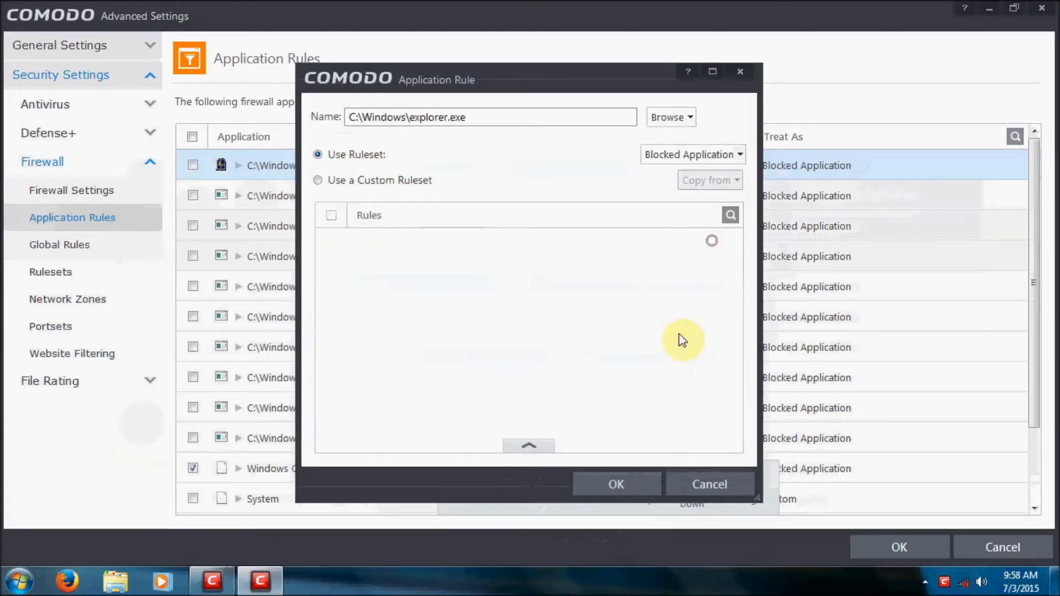
left_click(613, 479)
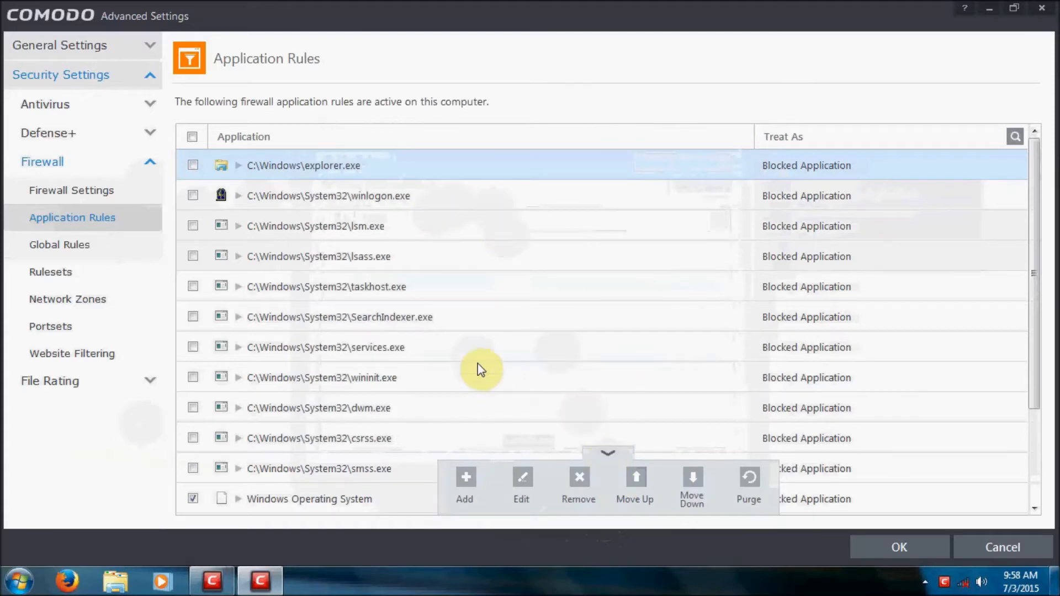
Add an application rule for iexplore.exe in C:\Program Files (x86)\Internet Explorer using the Web Browser ruleset.
left_click(670, 115)
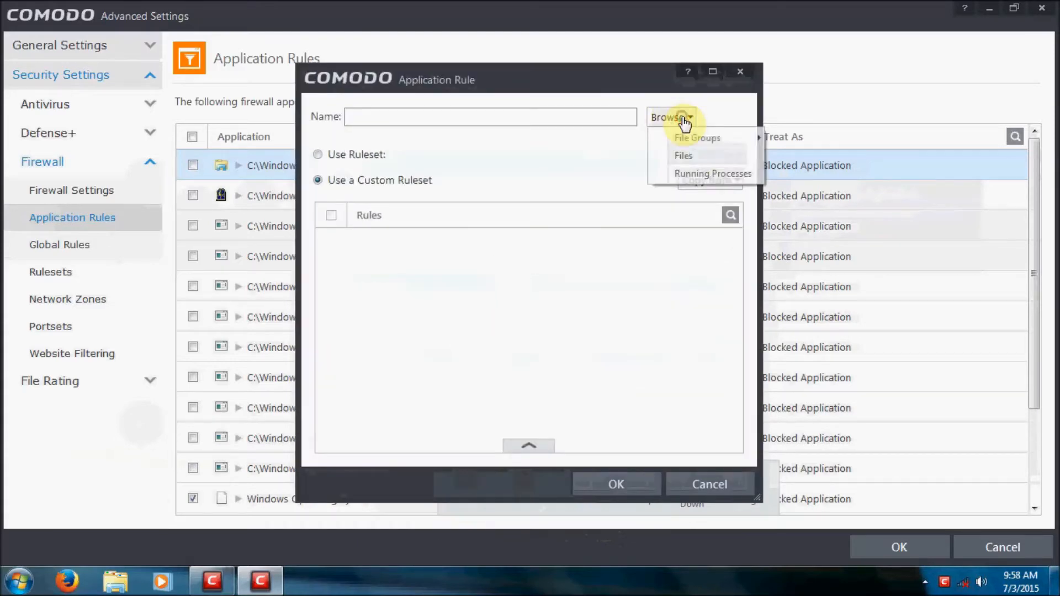
left_click(713, 159)
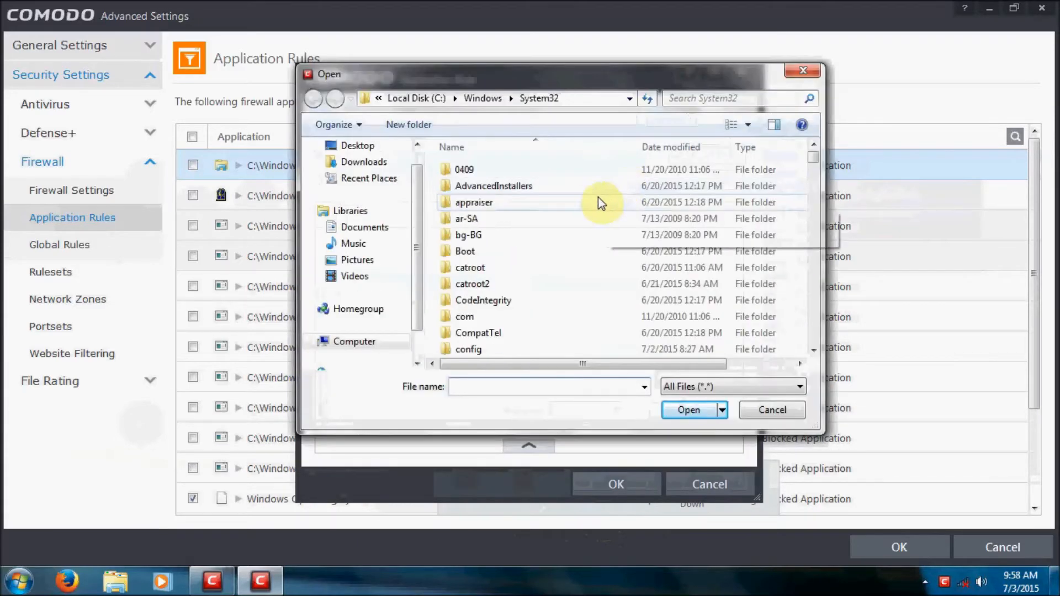
left_click(427, 101)
double_click(509, 219)
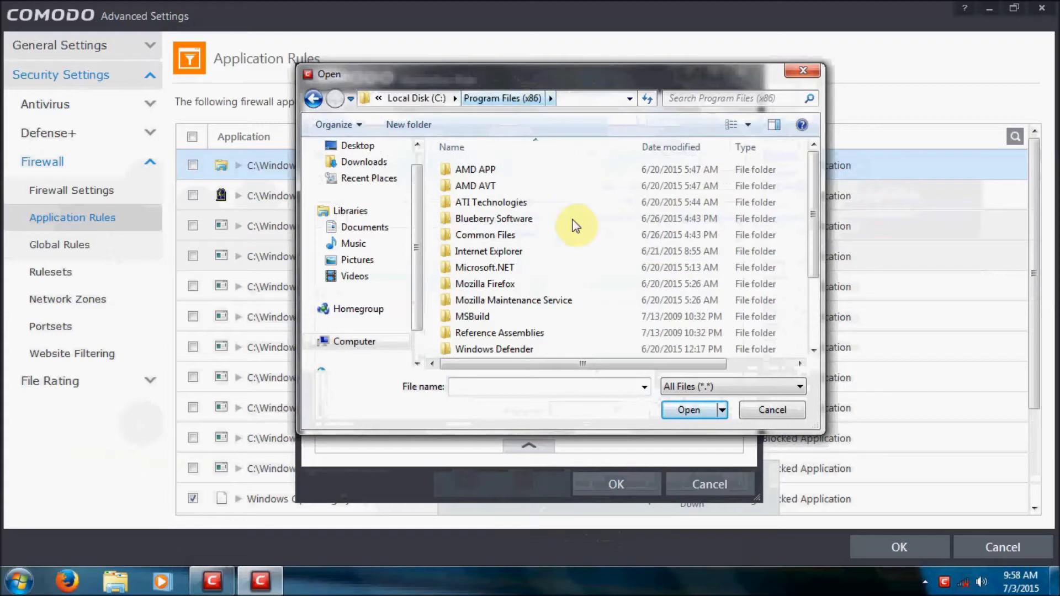
scroll(544, 267, "down", 1)
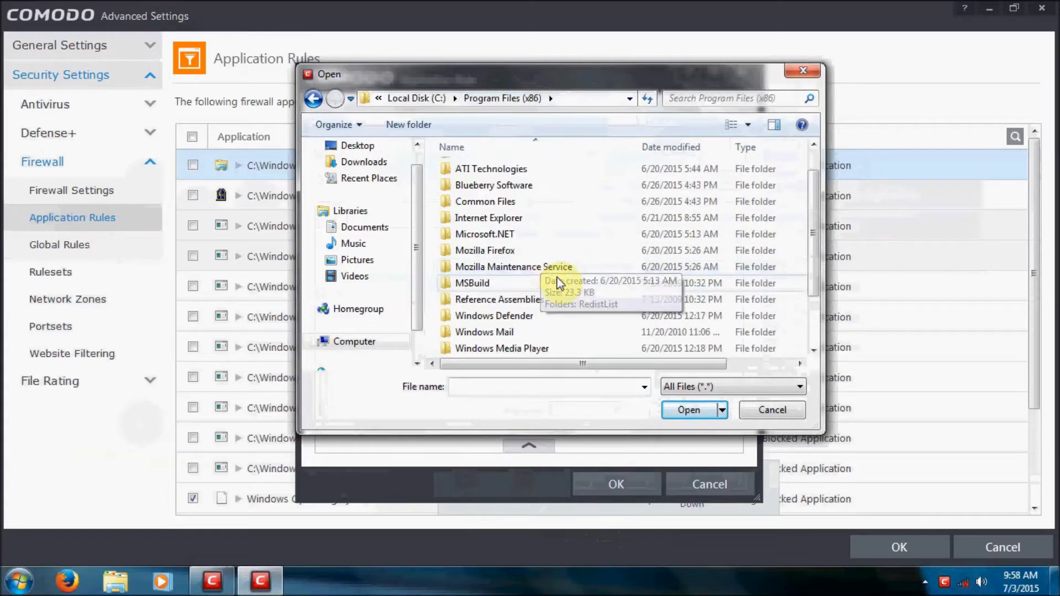
double_click(547, 224)
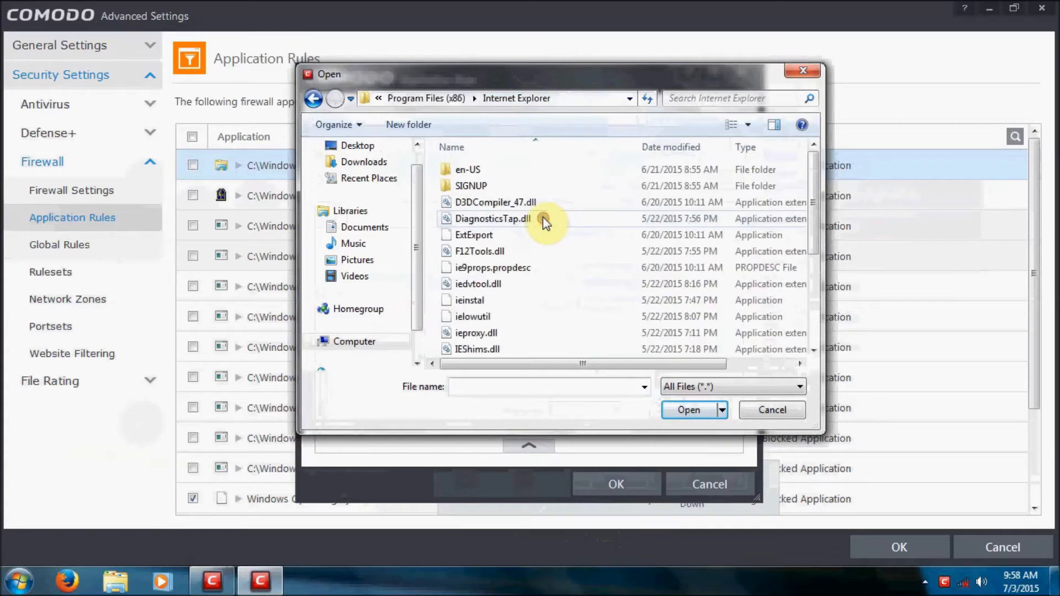
scroll(528, 304, "down", 2)
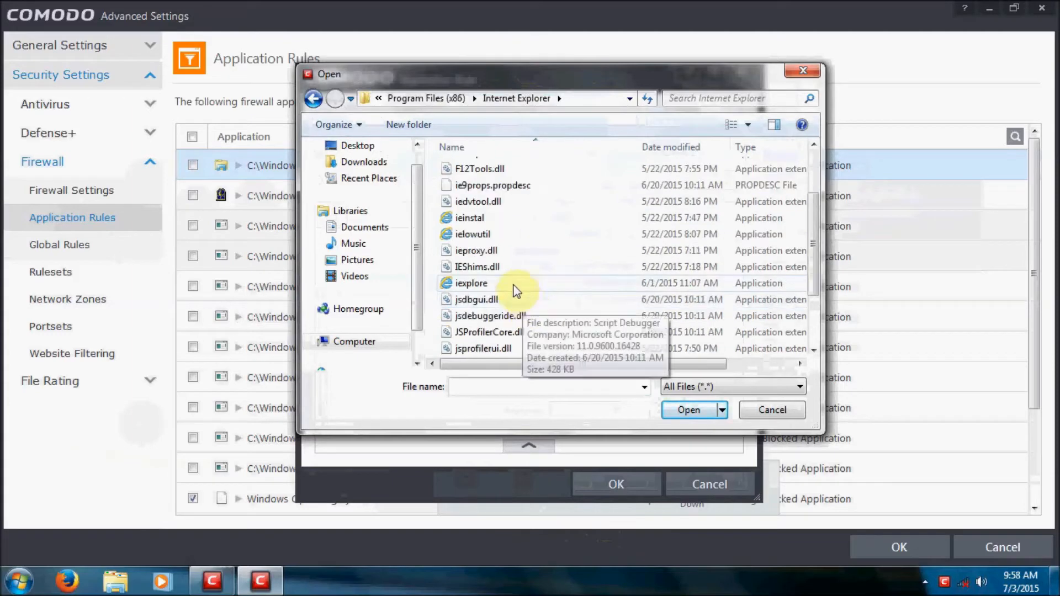
left_click(510, 283)
left_click(687, 411)
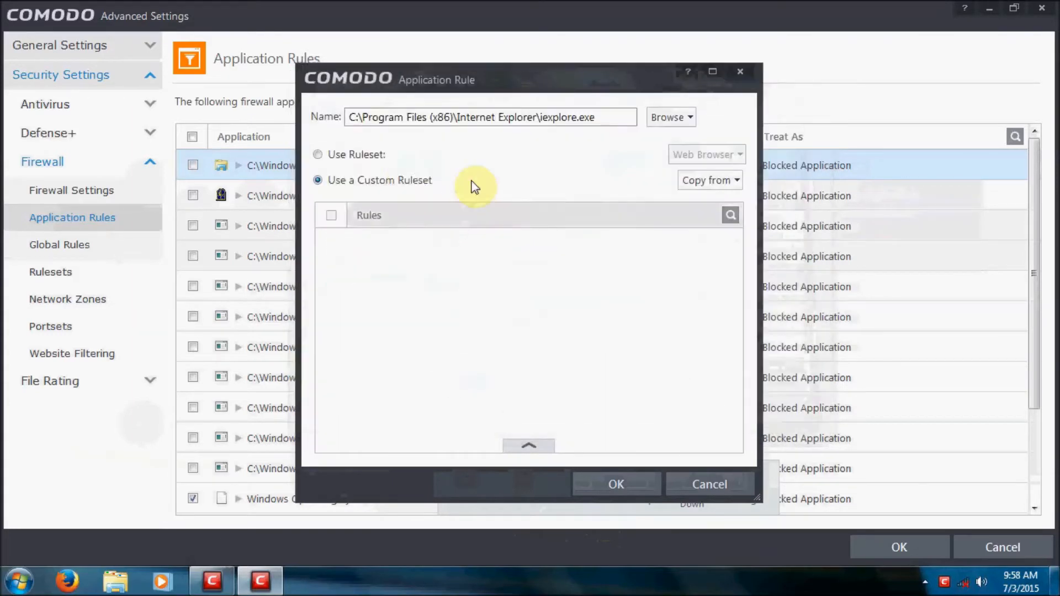
left_click(630, 488)
Add an application rule for firefox.exe in C:\Program Files (x86)\Mozilla Firefox using the Web Browser ruleset.
left_click(670, 117)
left_click(684, 156)
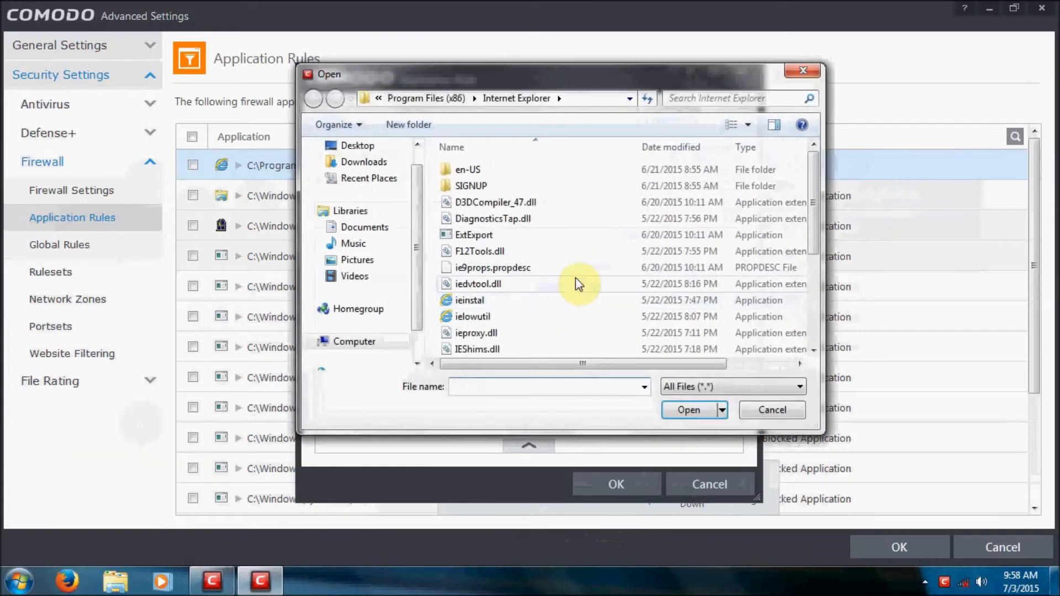
left_click(426, 99)
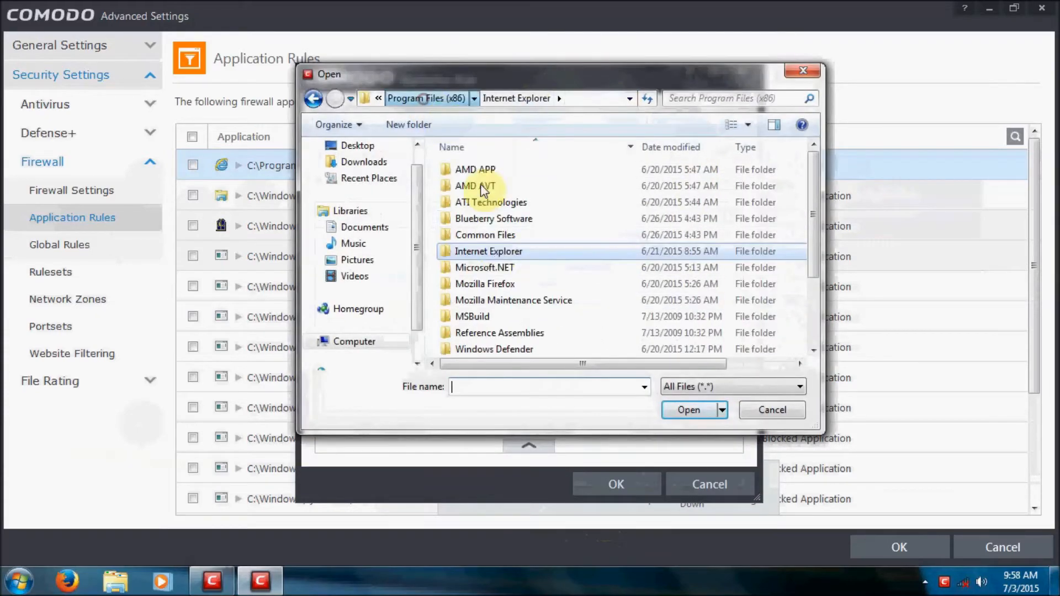
double_click(519, 283)
scroll(521, 262, "down", 1)
scroll(522, 264, "down", 1)
left_click(503, 316)
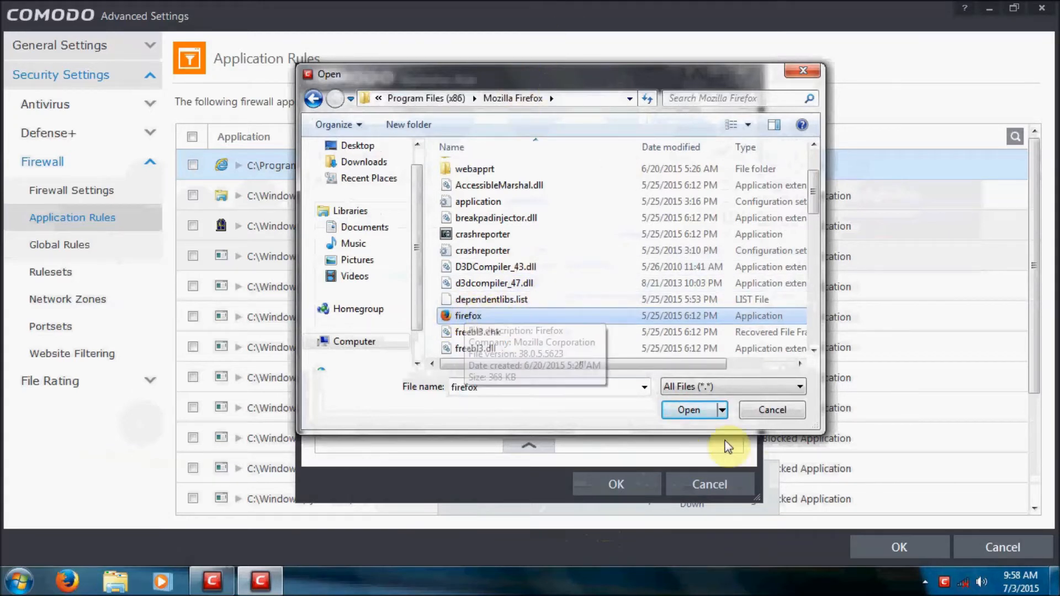
left_click(688, 409)
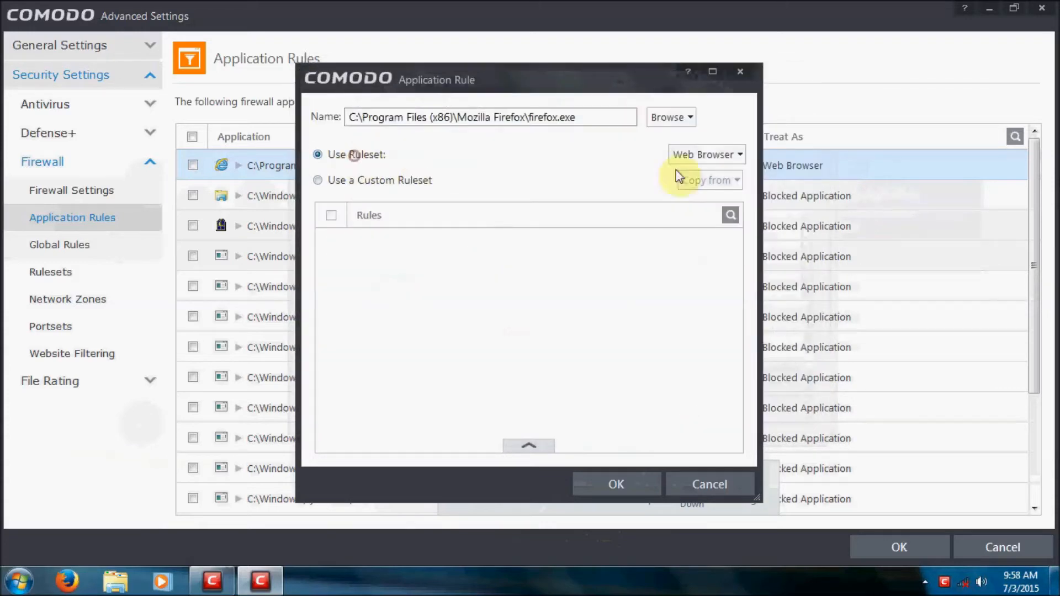
left_click(617, 485)
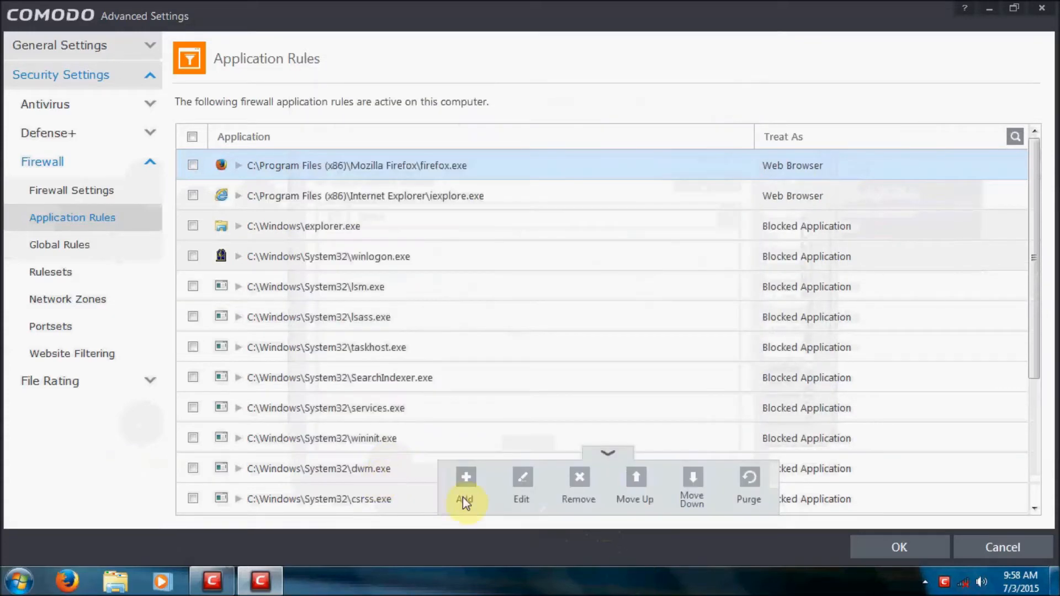
Add an application rule for plugin-container.exe in the Mozilla Firefox folder using the Outgoing Only ruleset.
left_click(467, 492)
left_click(668, 116)
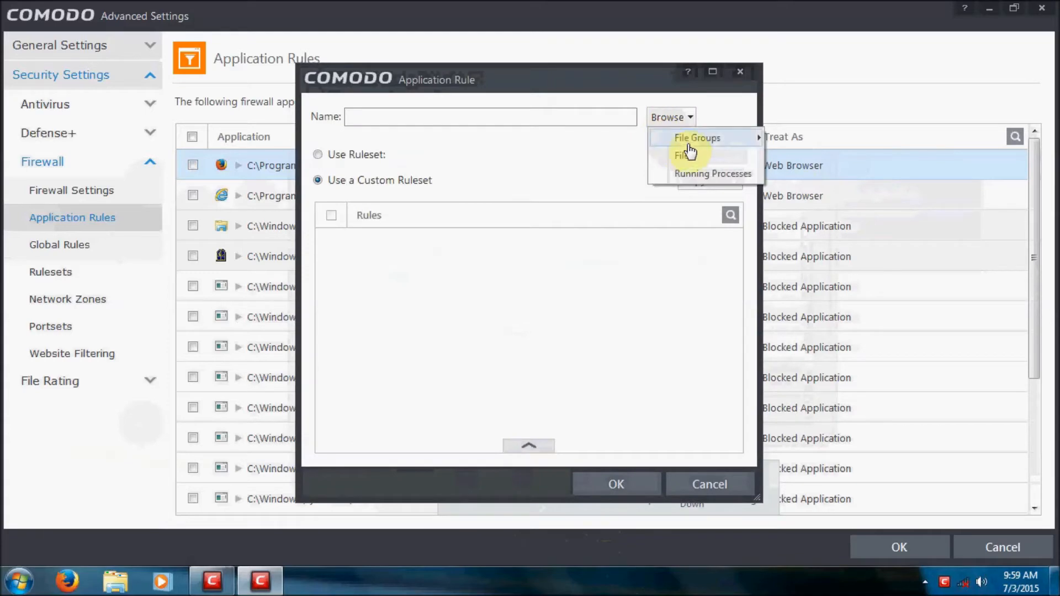
left_click(692, 156)
left_click_drag(813, 166, 816, 279)
left_click(535, 290)
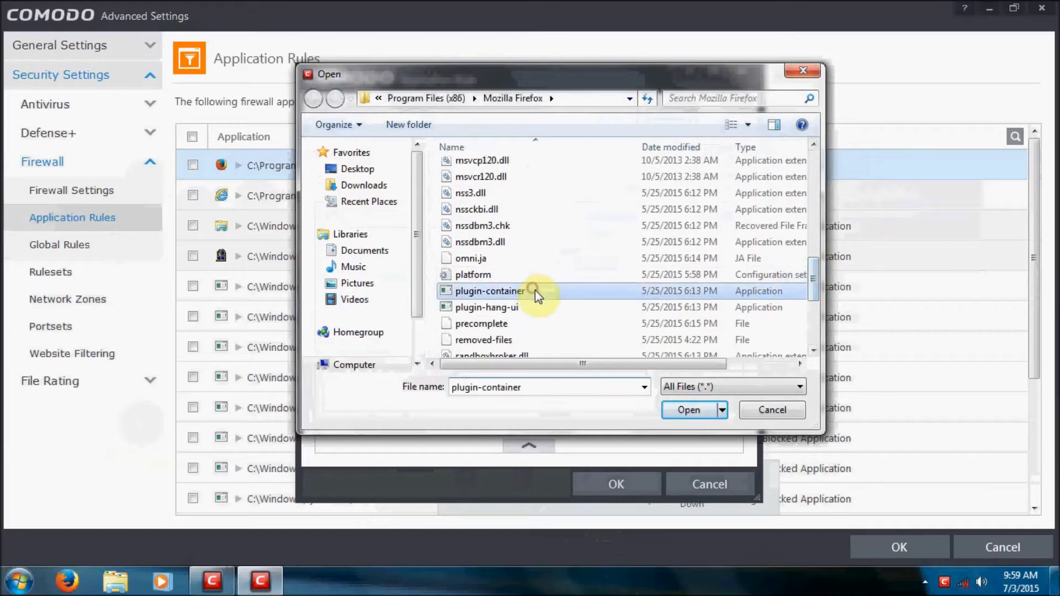
left_click(690, 411)
left_click(341, 160)
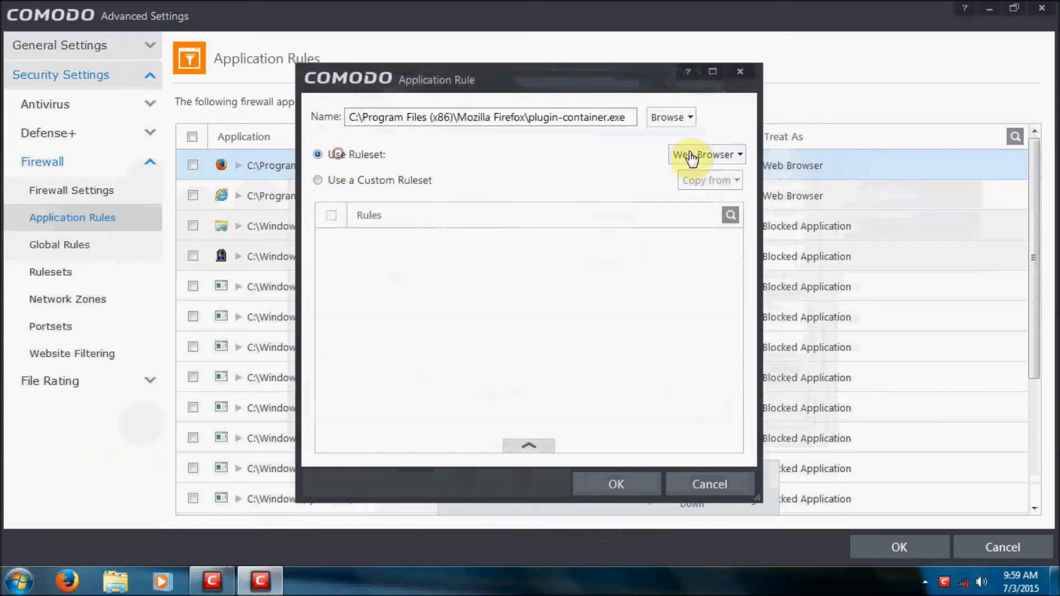
left_click(700, 155)
left_click(717, 267)
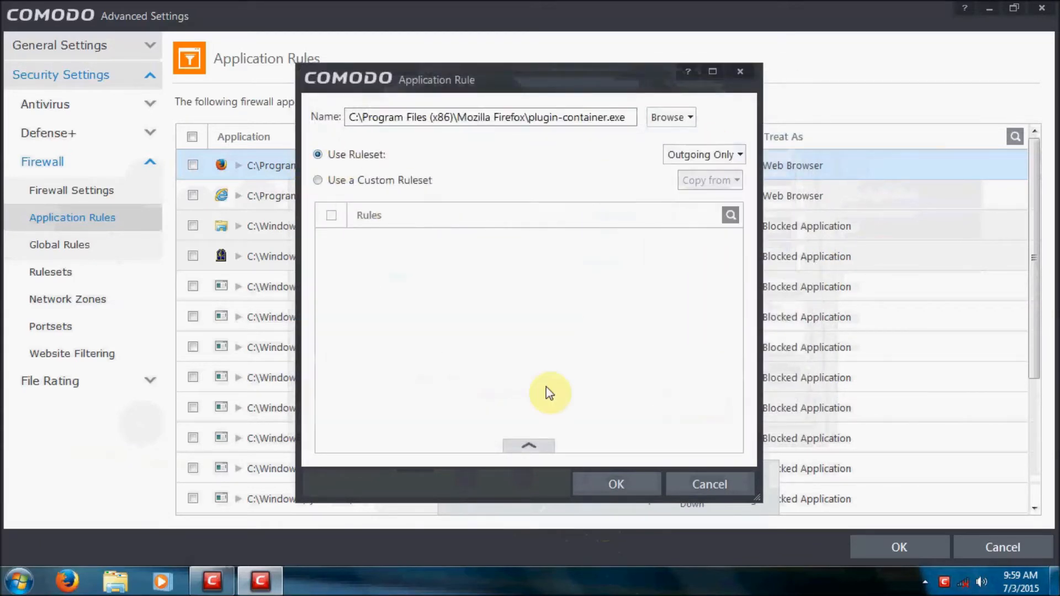
left_click(607, 485)
Add an application rule for iexplore.exe in C:\Program Files\Internet Explorer using the Web Browser ruleset.
left_click(466, 481)
left_click(668, 118)
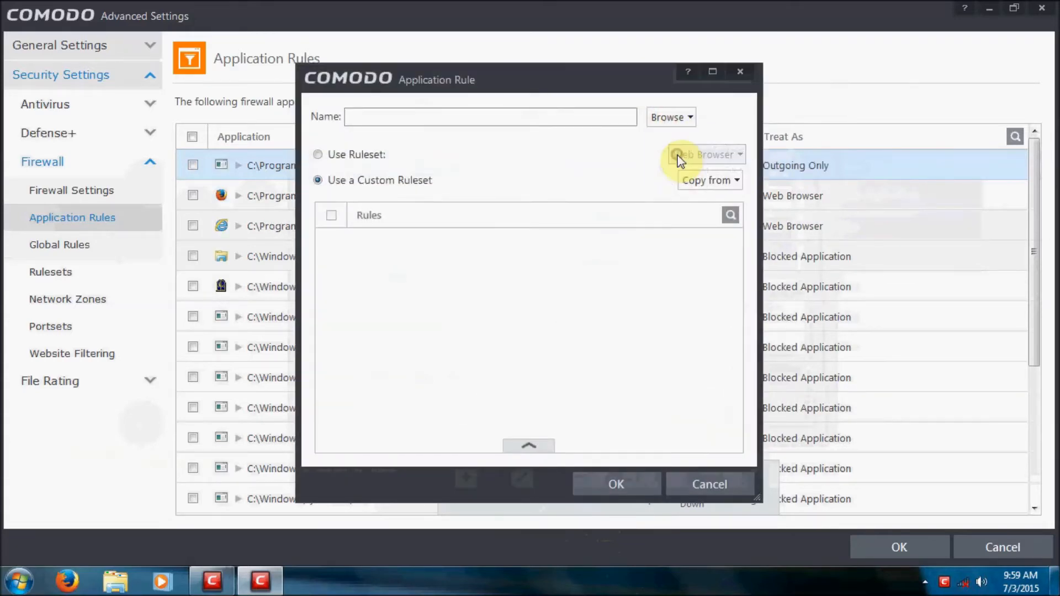
left_click(672, 155)
left_click(426, 99)
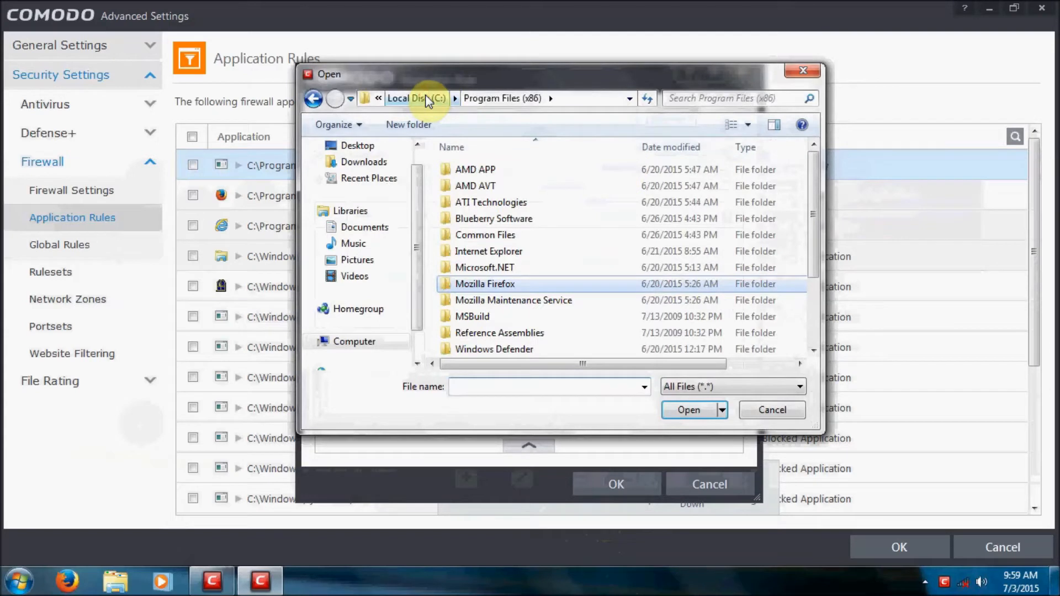
left_click(439, 99)
left_click(507, 203)
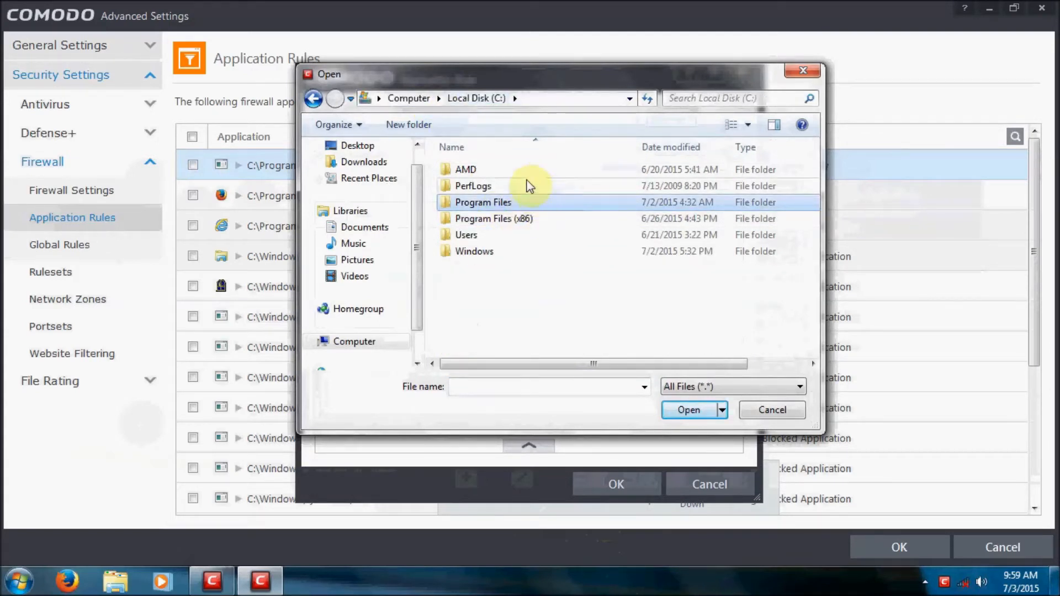
double_click(506, 204)
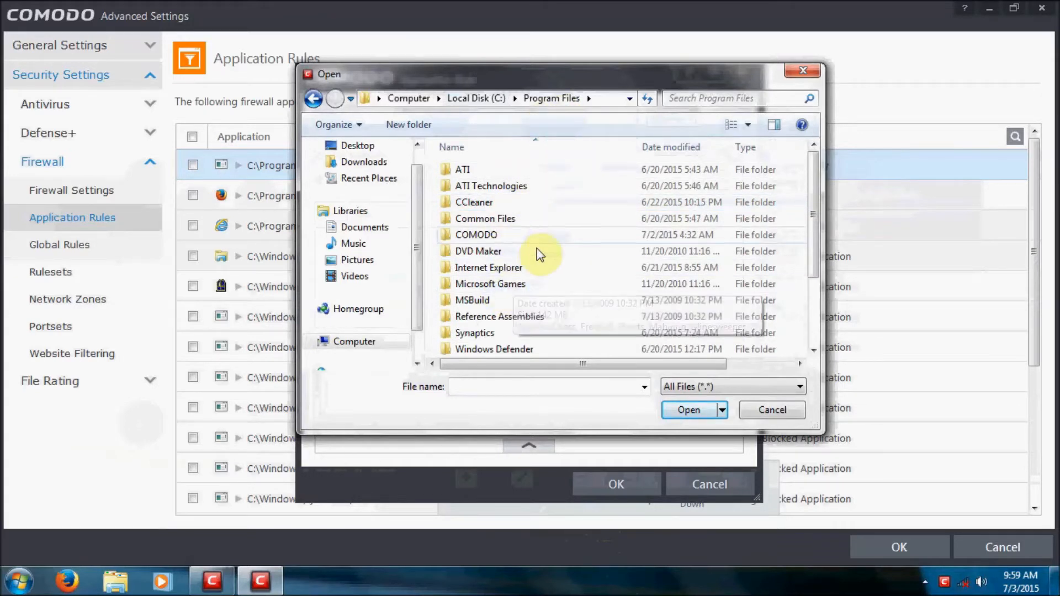
scroll(537, 260, "down", 1)
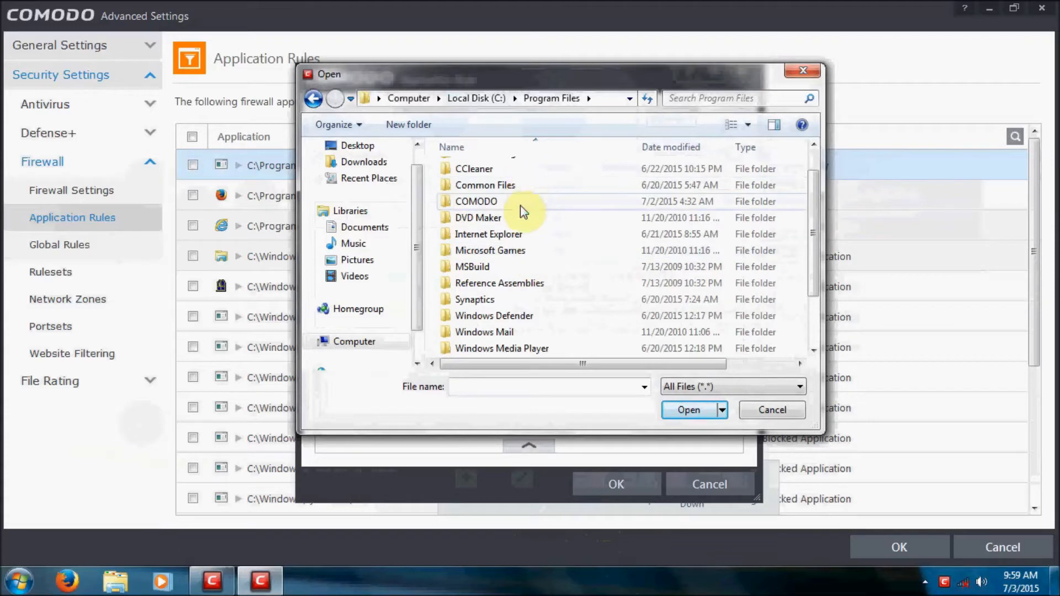
double_click(529, 233)
scroll(507, 260, "down", 2)
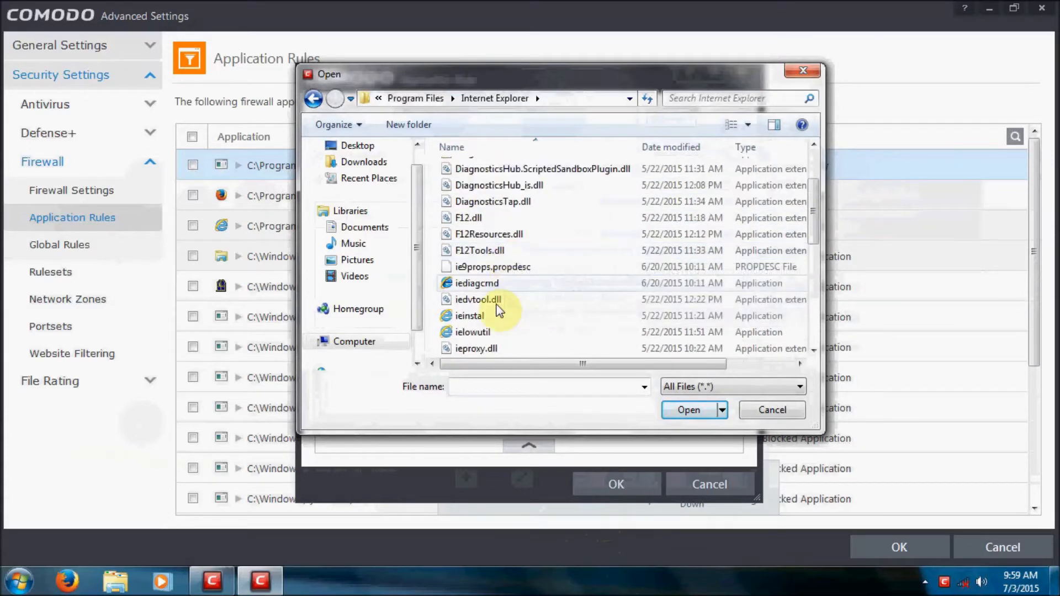
scroll(499, 332, "down", 1)
scroll(499, 332, "down", 1)
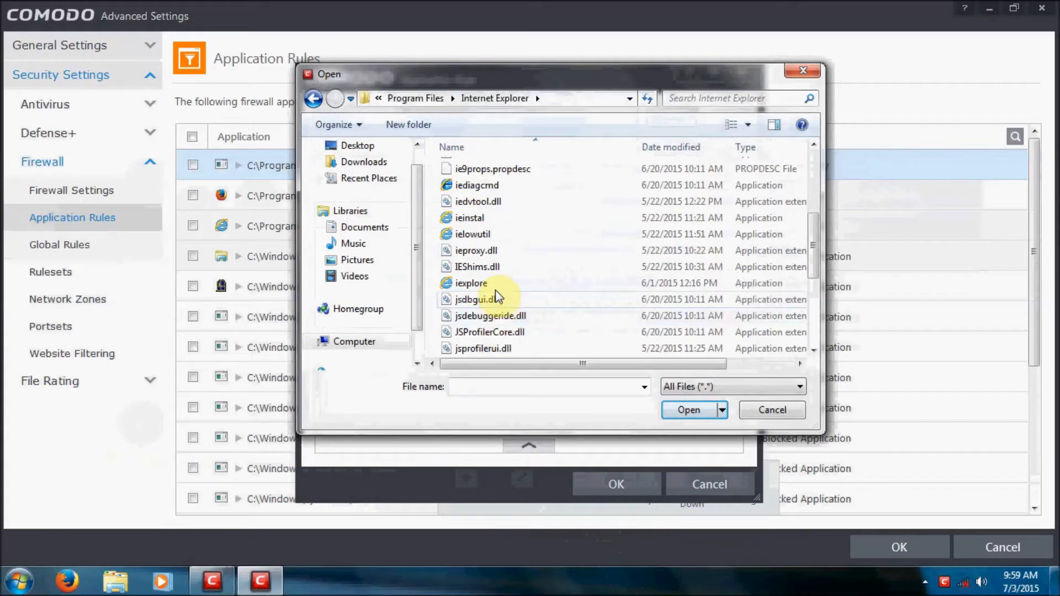
left_click(500, 282)
left_click(688, 410)
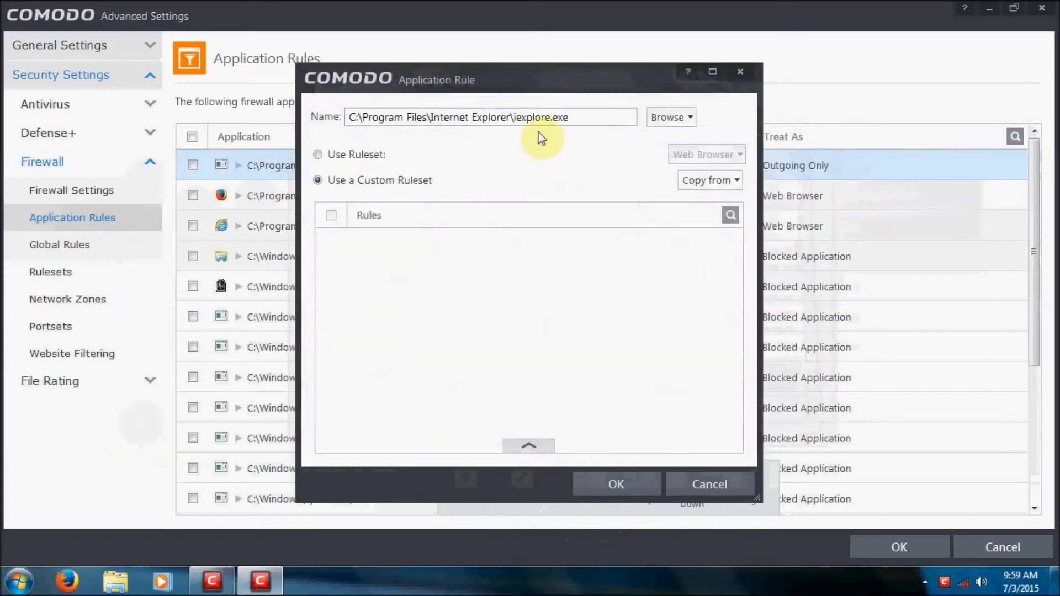
left_click(353, 156)
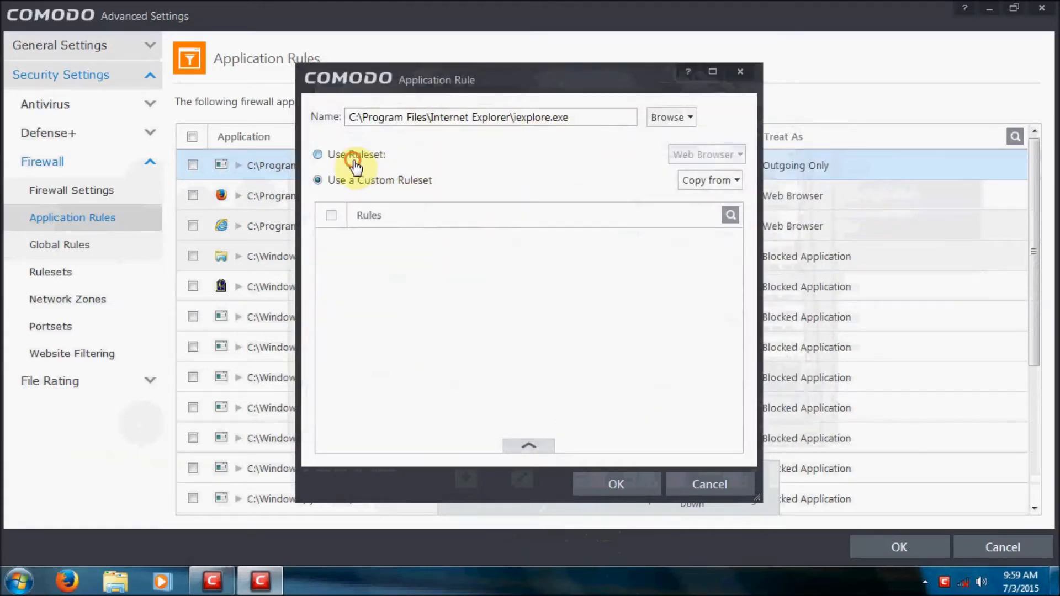
left_click(616, 485)
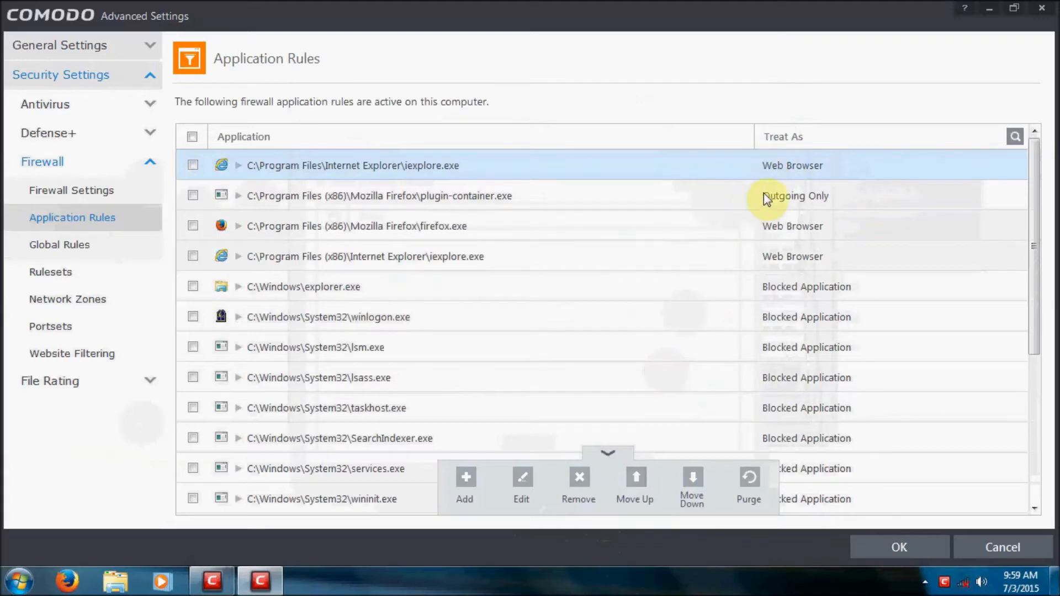
Add an application rule for CCleaner.exe in C:\Program Files\CCleaner using the Outgoing Only ruleset.
left_click(467, 486)
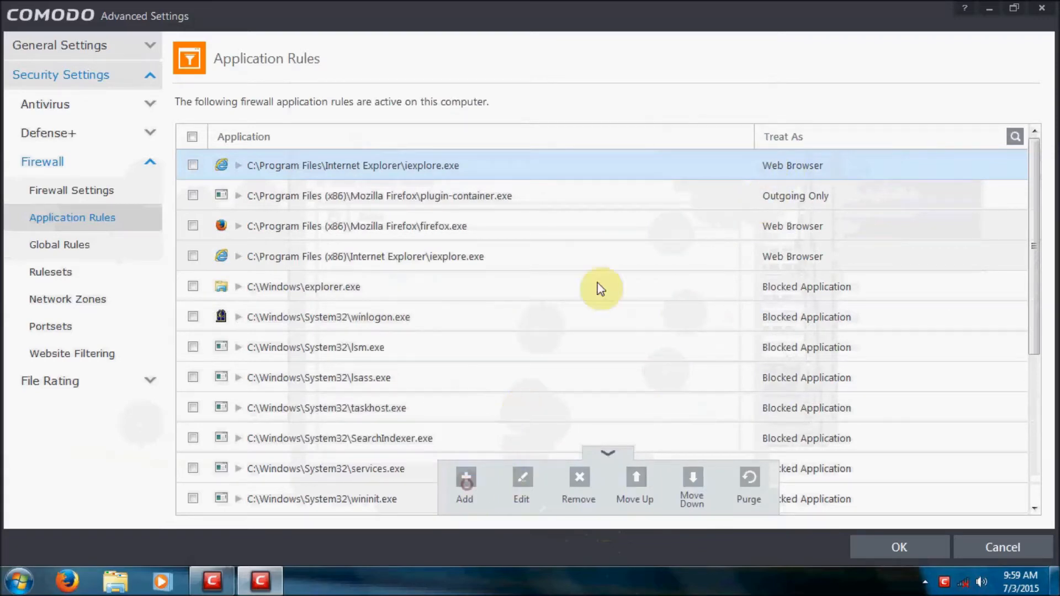
left_click(671, 117)
left_click(697, 157)
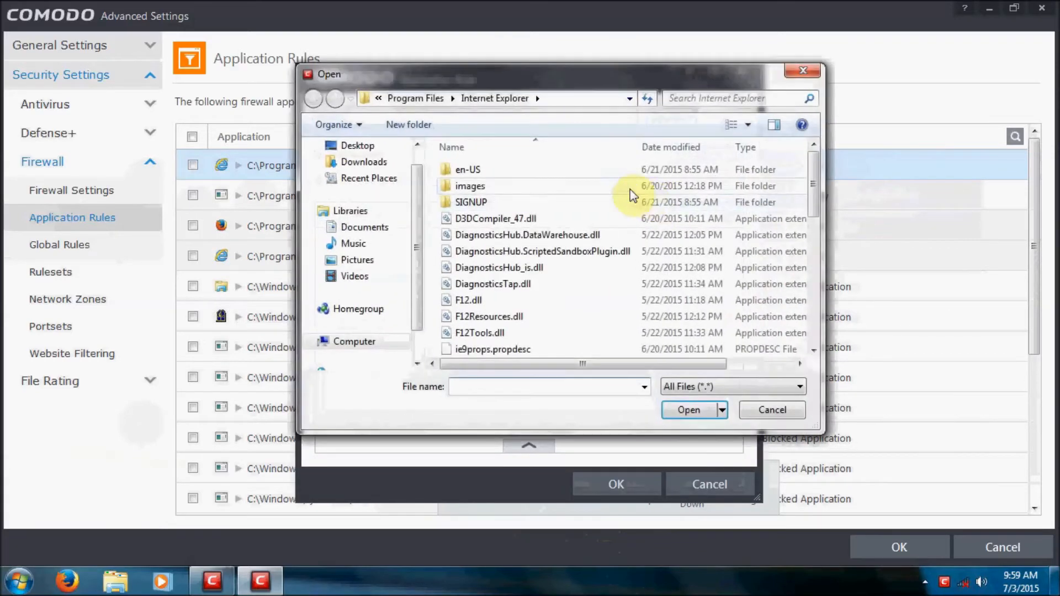
left_click(418, 98)
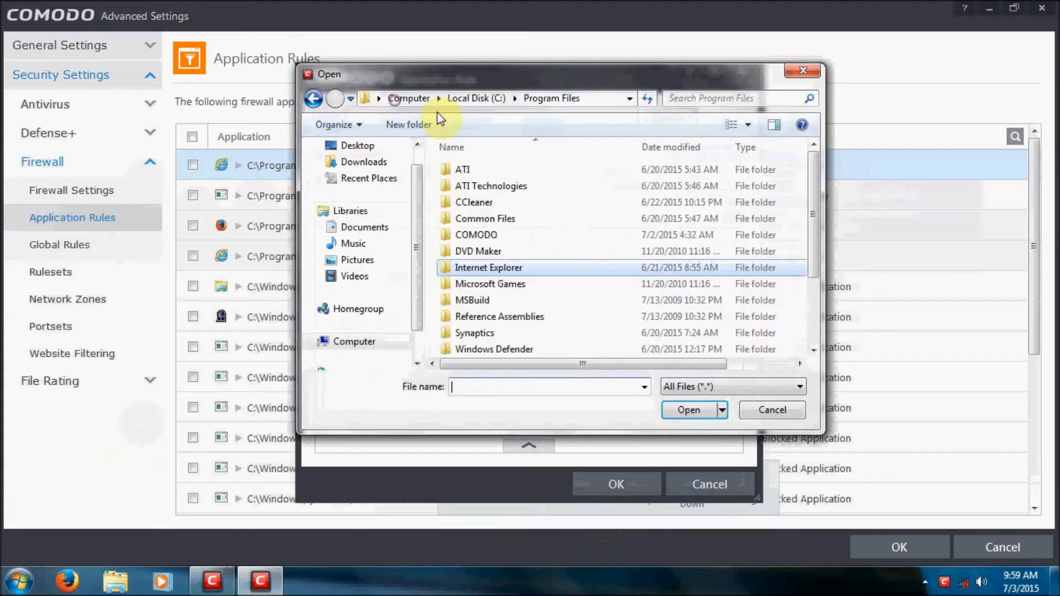
double_click(538, 205)
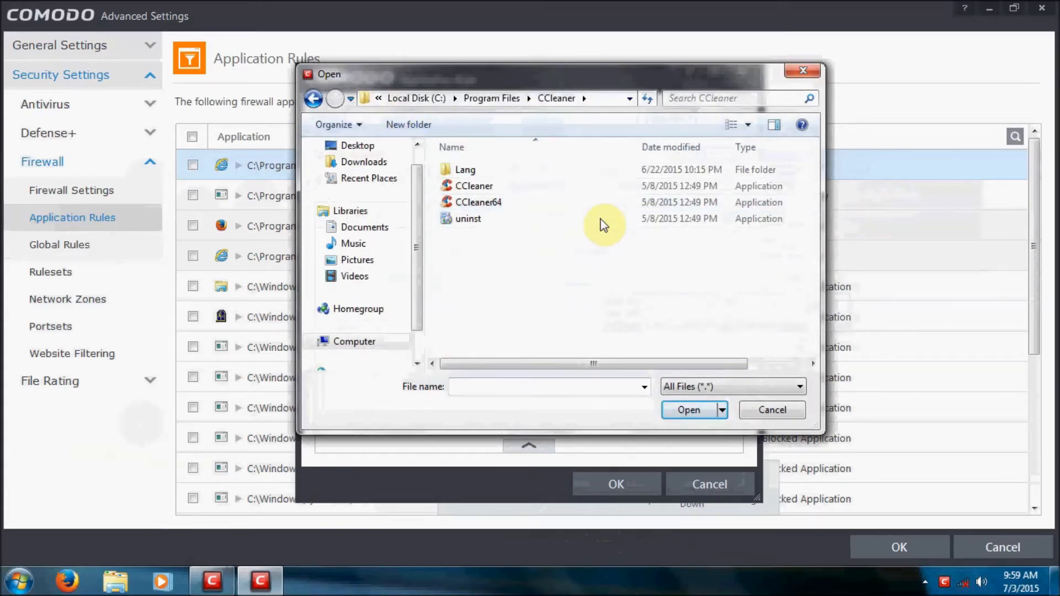
left_click(506, 186)
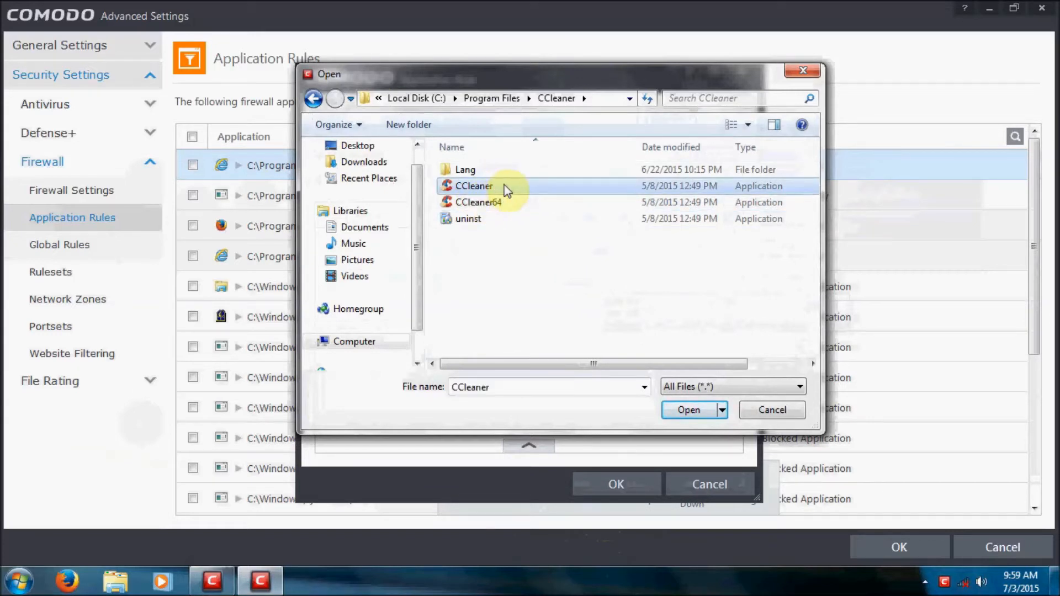
left_click(689, 409)
left_click(356, 154)
left_click(697, 156)
left_click(700, 264)
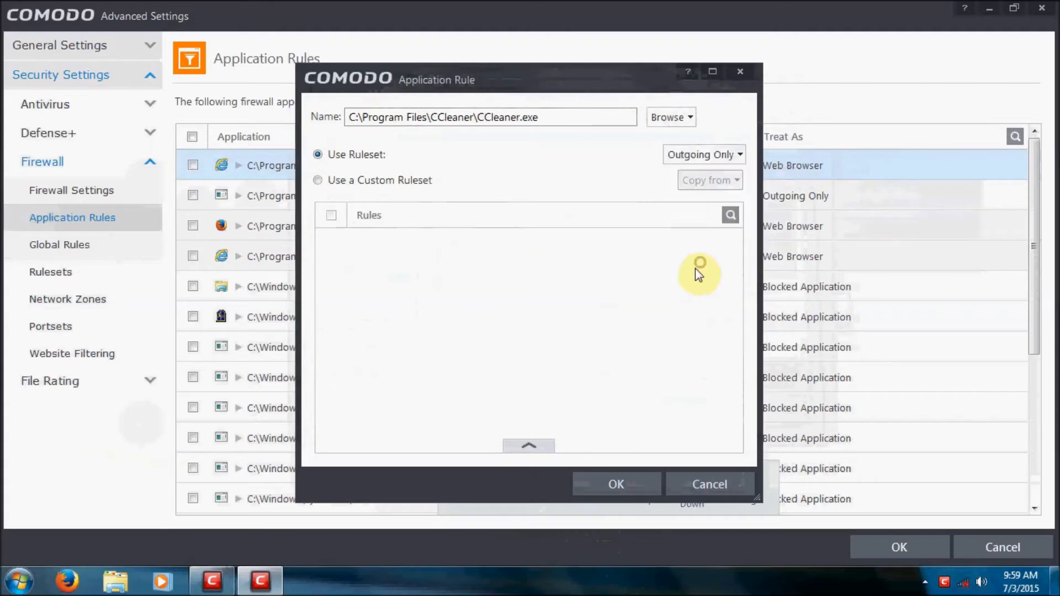
left_click(613, 473)
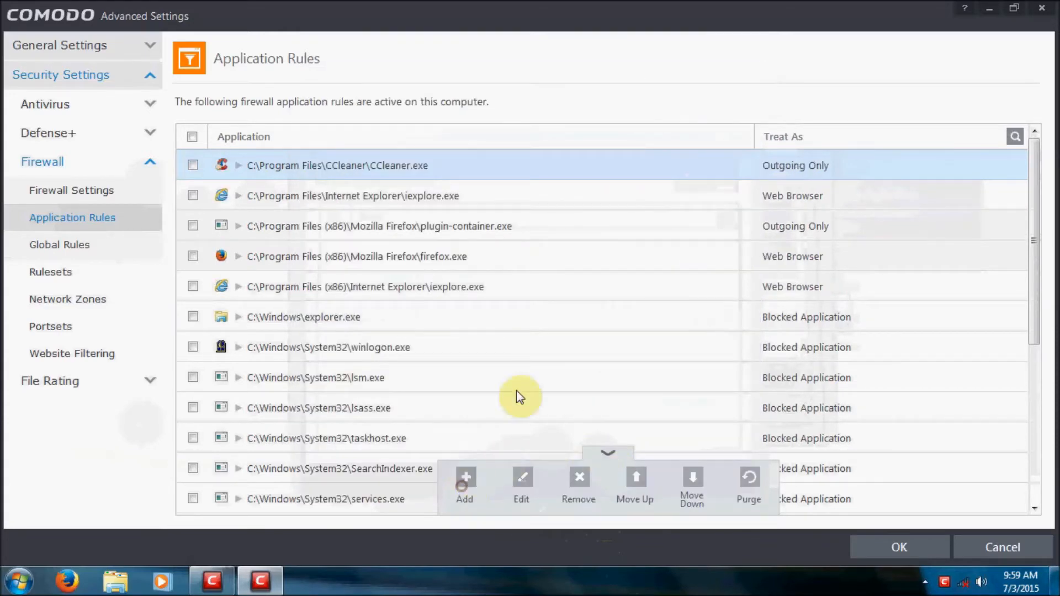
Start a new application rule and browse for its target file in C:\Windows\System32.
left_click(470, 476)
left_click(671, 117)
left_click(690, 165)
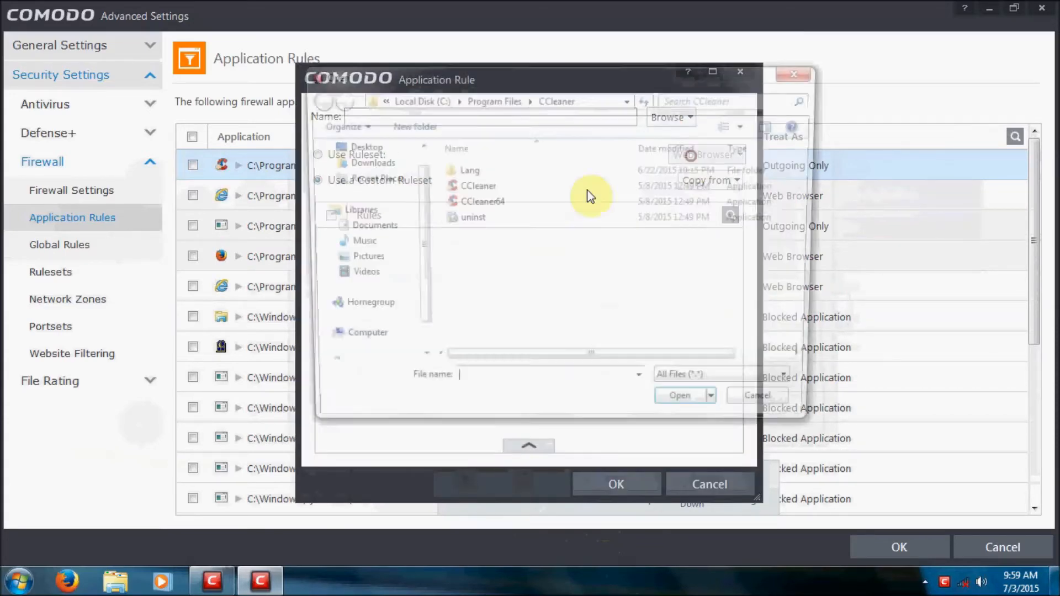
left_click(486, 100)
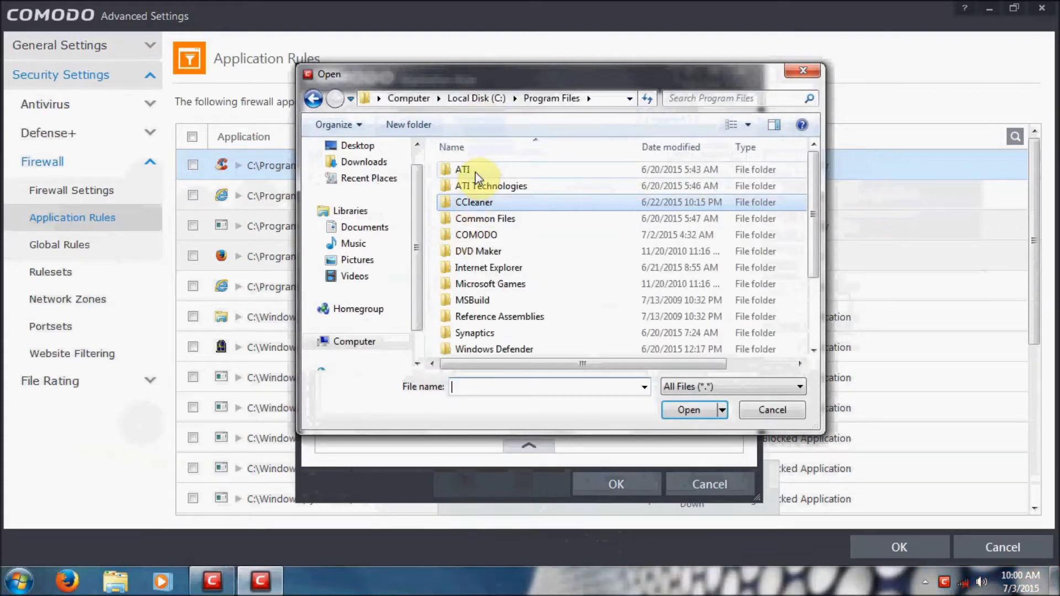
left_click(503, 101)
double_click(508, 220)
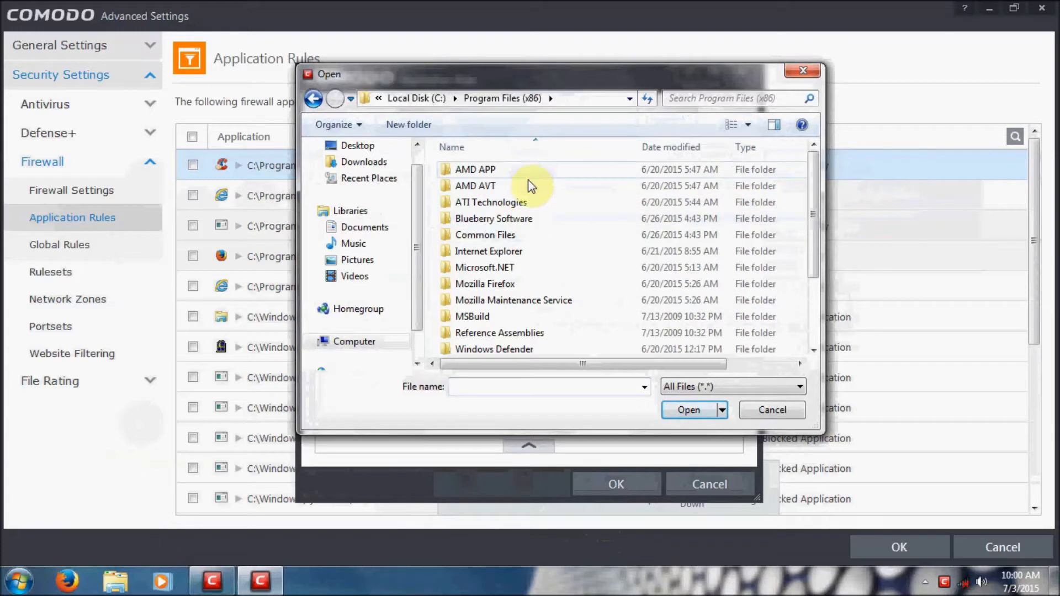
scroll(529, 287, "down", 2)
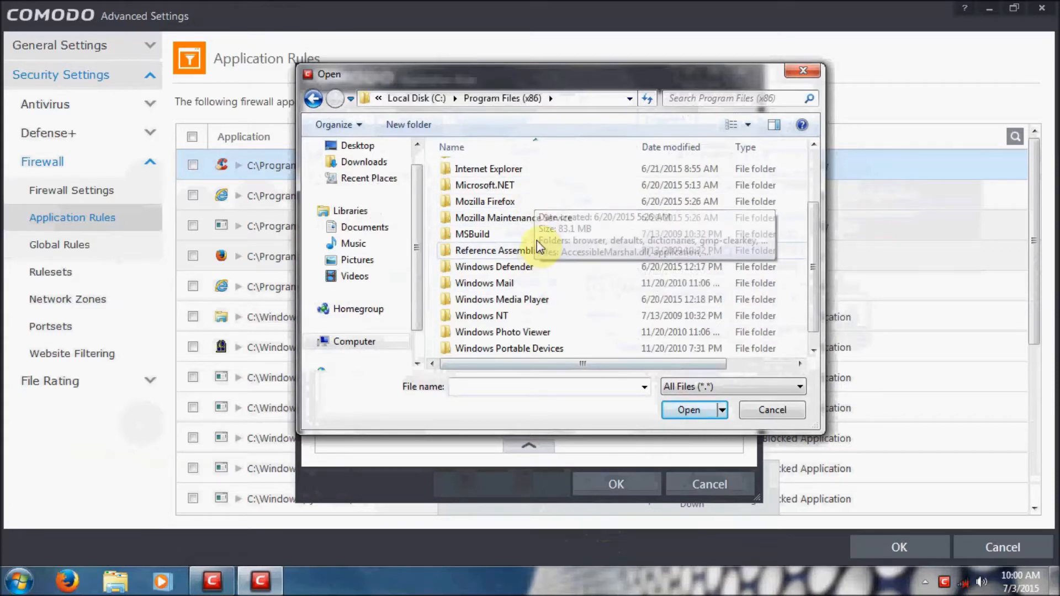
scroll(533, 241, "down", 1)
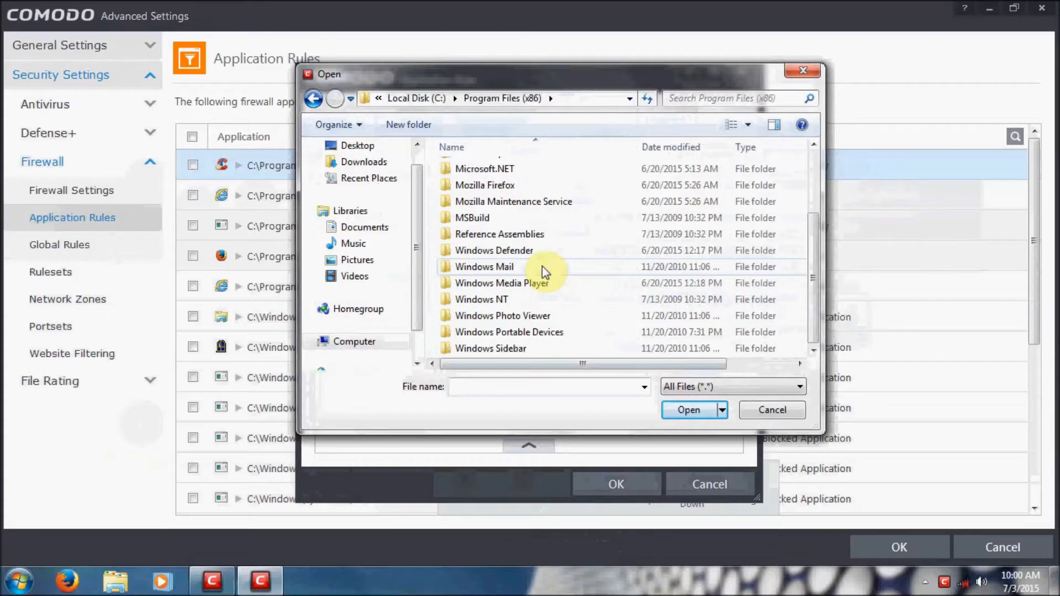
left_click(419, 98)
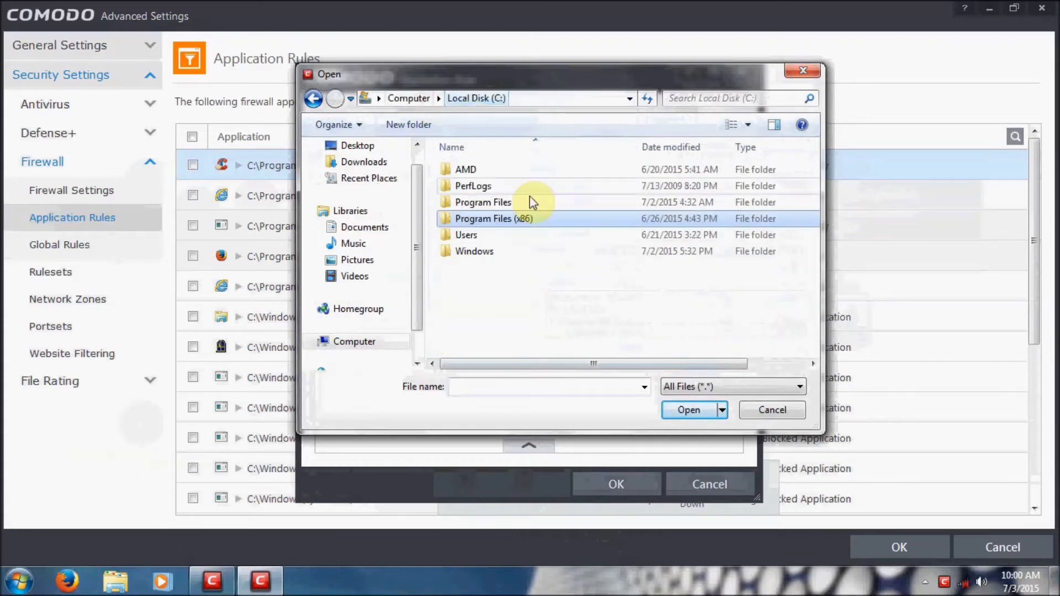
double_click(507, 252)
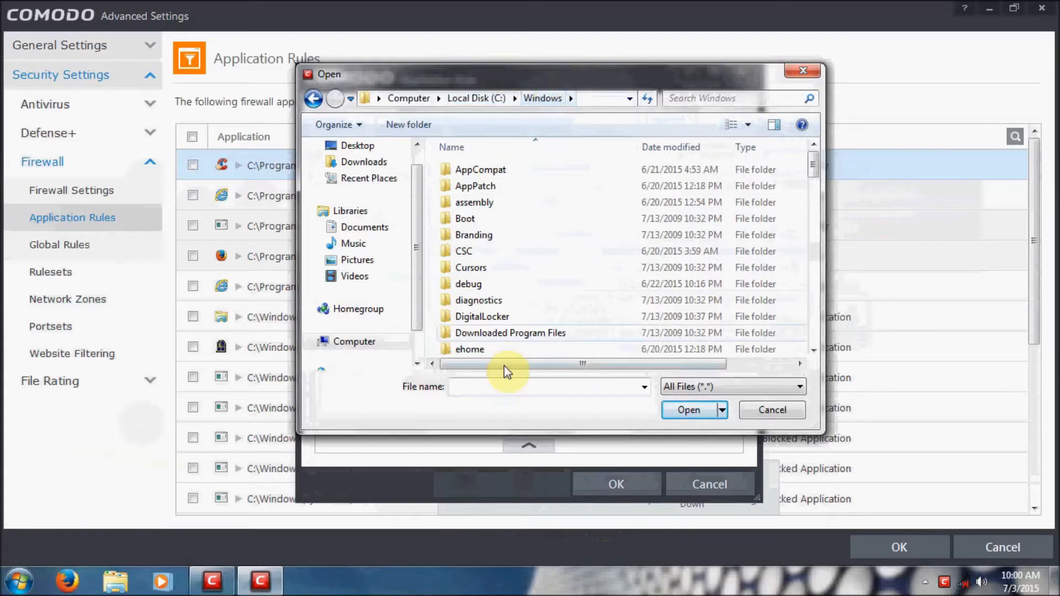
scroll(519, 298, "down", 4)
scroll(517, 298, "down", 9)
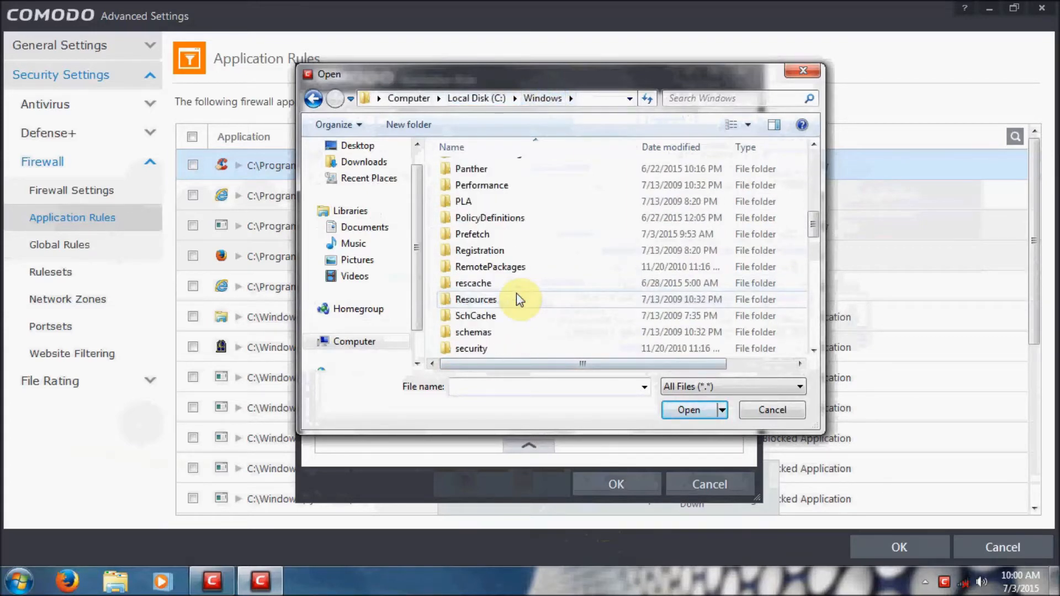
double_click(500, 267)
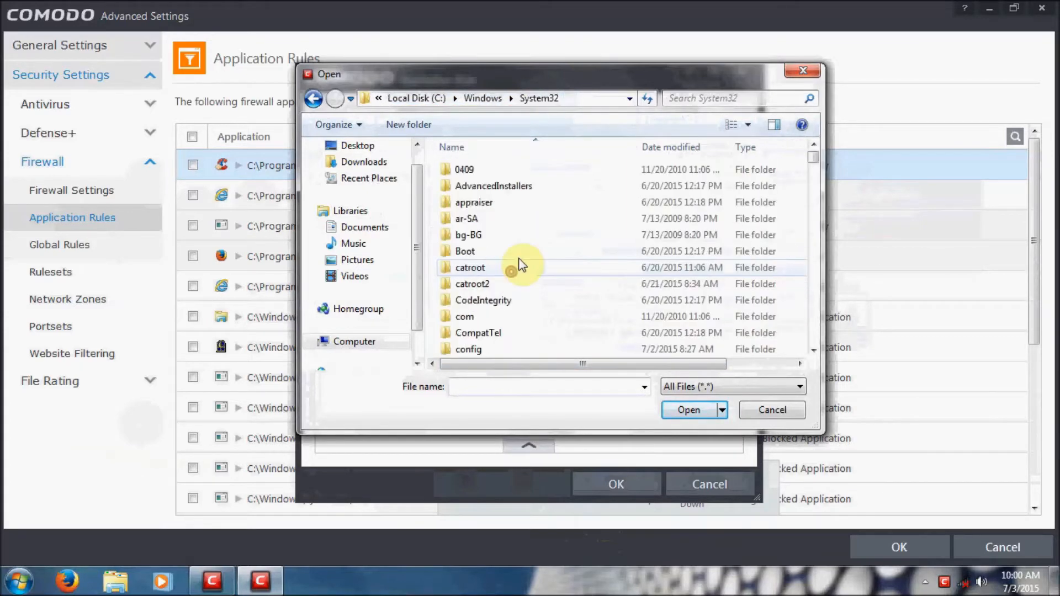
Choose svchost.exe in the System32 folder as the application for the new rule.
scroll(539, 237, "down", 5)
left_click_drag(814, 158, 825, 294)
scroll(569, 326, "down", 12)
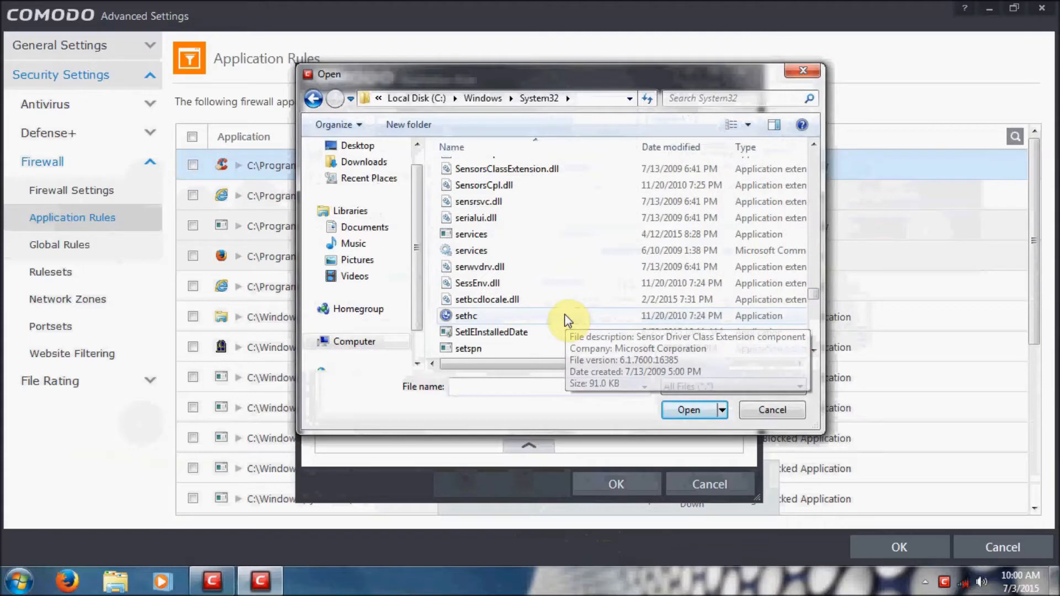
scroll(569, 312, "down", 7)
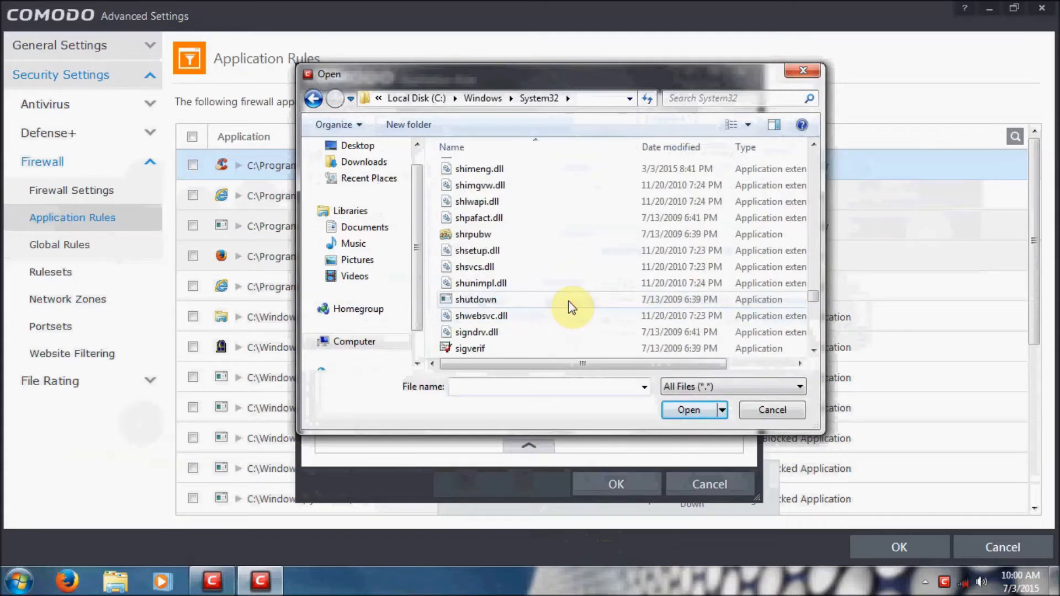
scroll(588, 265, "down", 2)
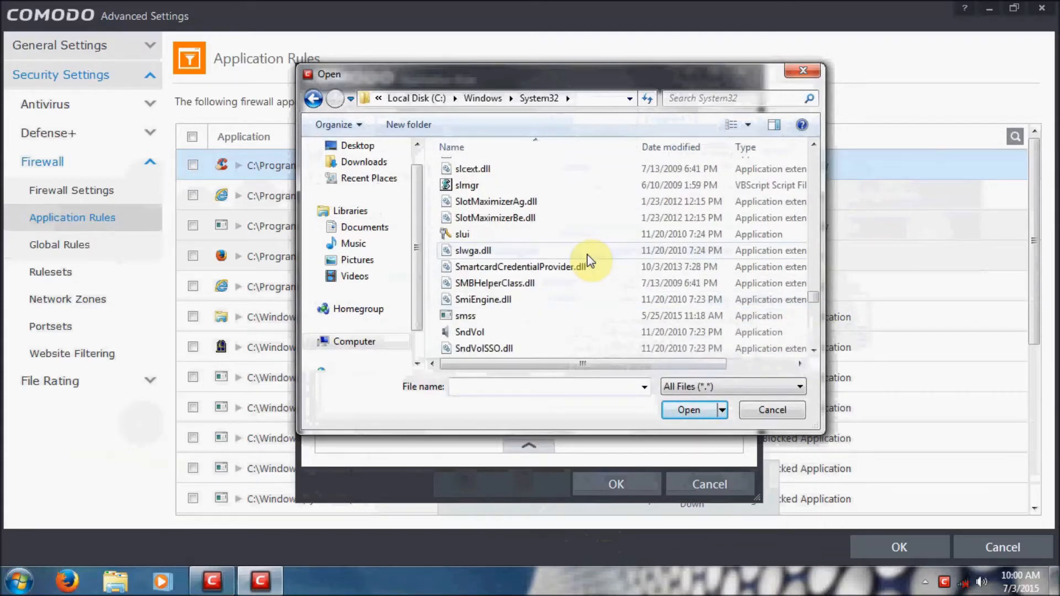
scroll(577, 276, "down", 2)
scroll(577, 276, "down", 3)
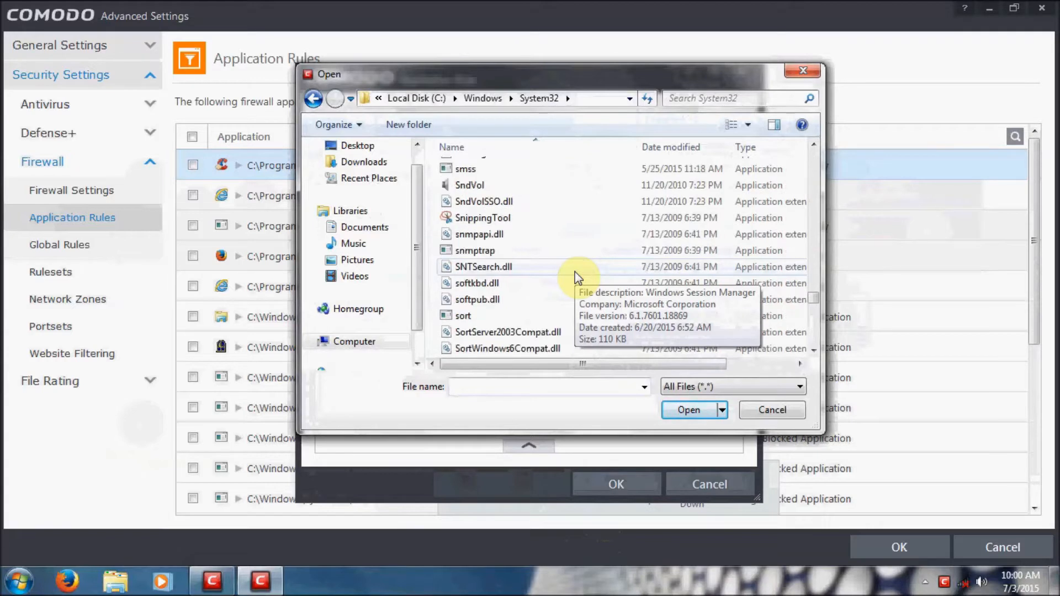
scroll(577, 278, "down", 10)
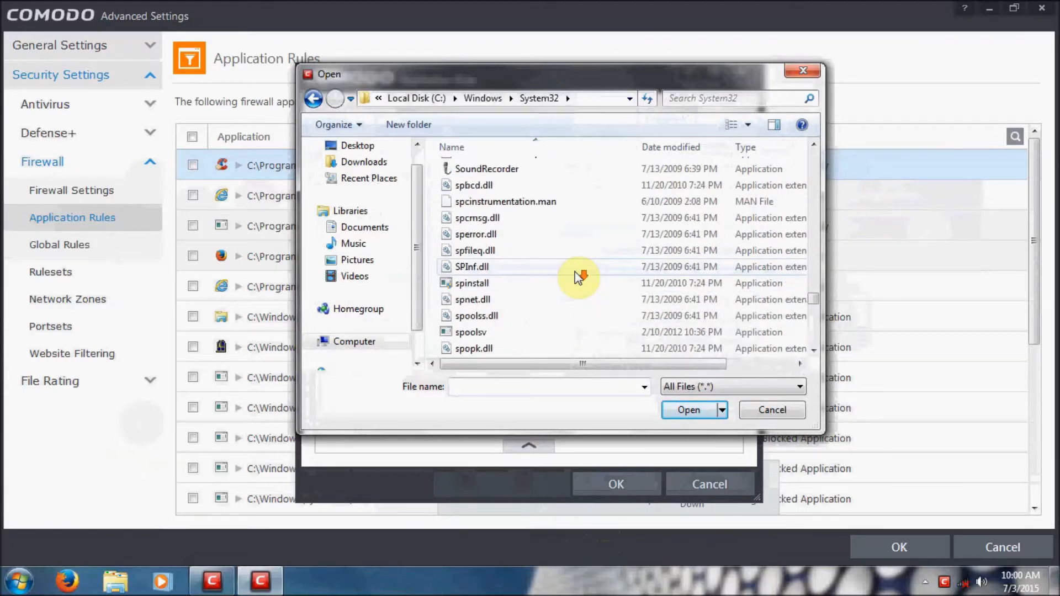
scroll(570, 284, "down", 4)
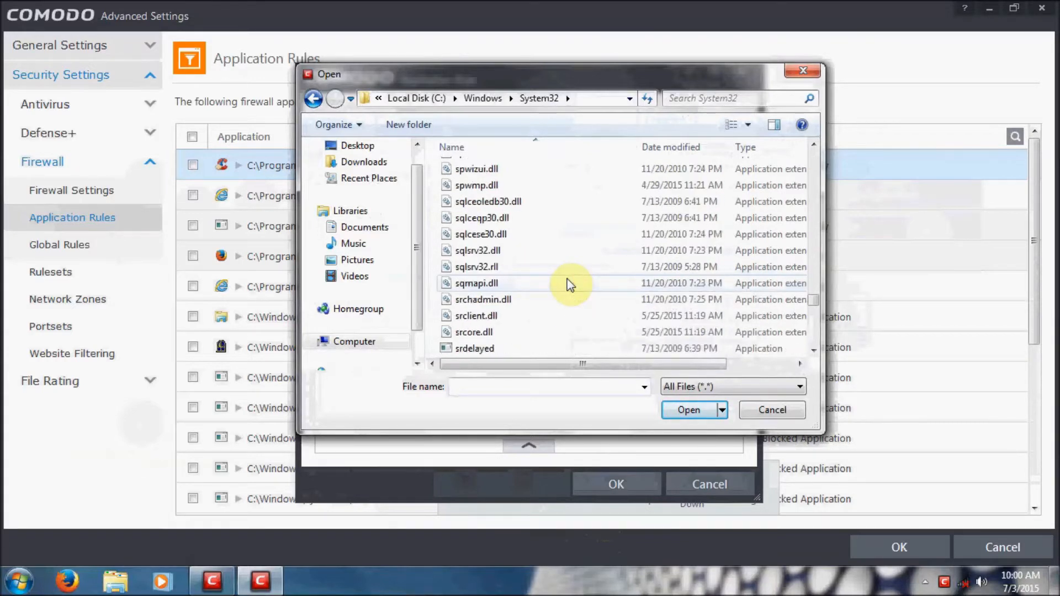
scroll(571, 284, "down", 9)
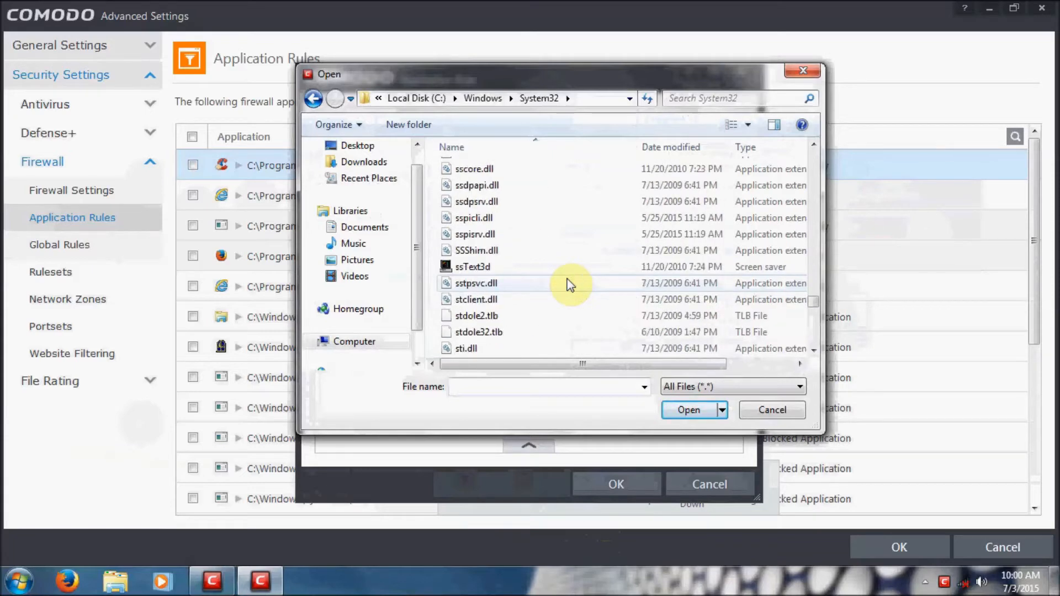
scroll(570, 284, "down", 3)
left_click(570, 284)
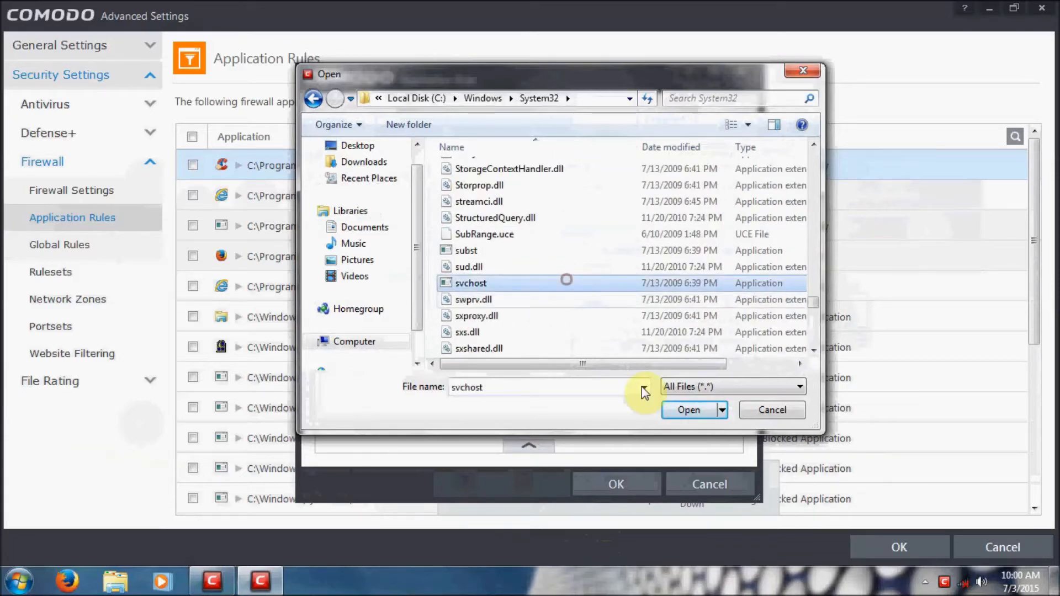
left_click(685, 409)
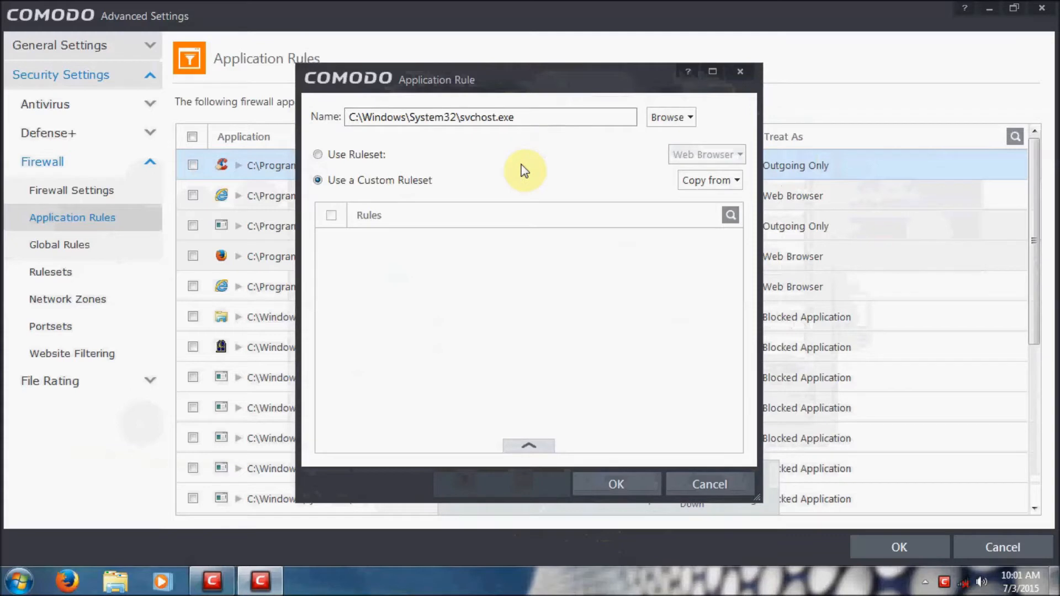
left_click(359, 155)
left_click(686, 154)
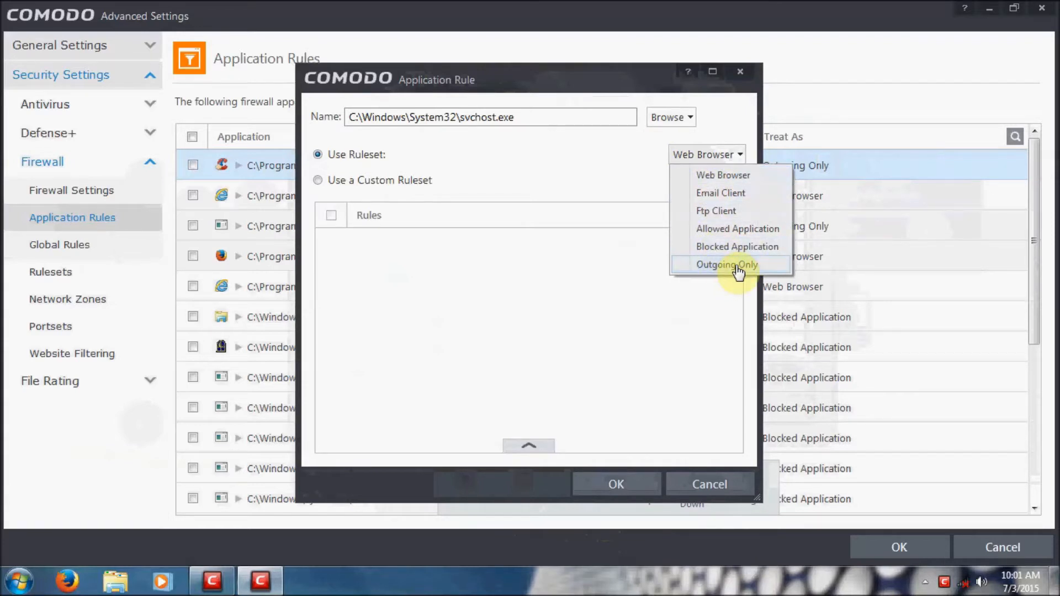
left_click(468, 160)
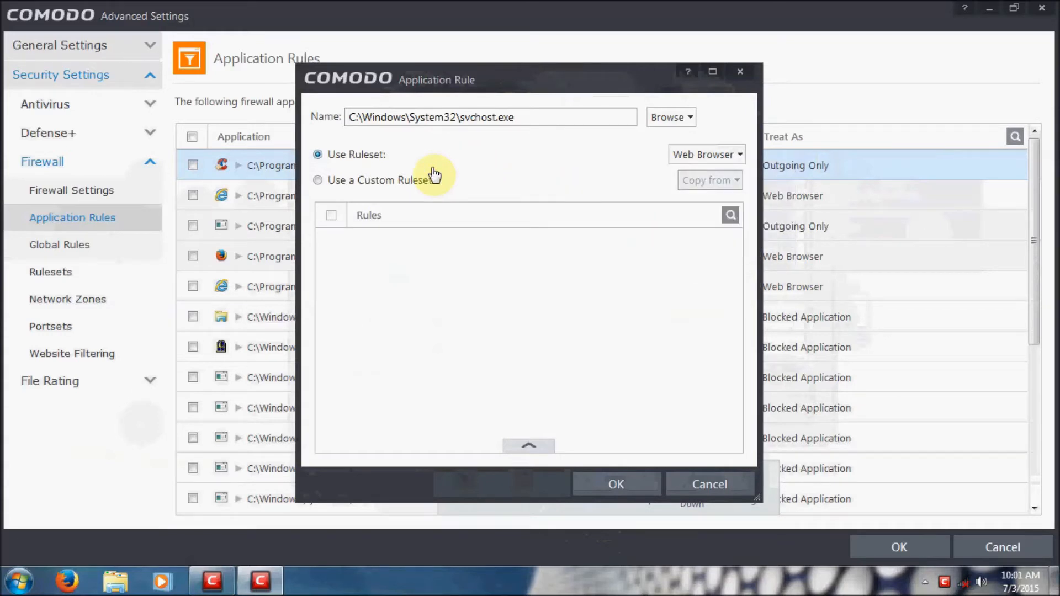
left_click(360, 182)
left_click(710, 181)
left_click(635, 179)
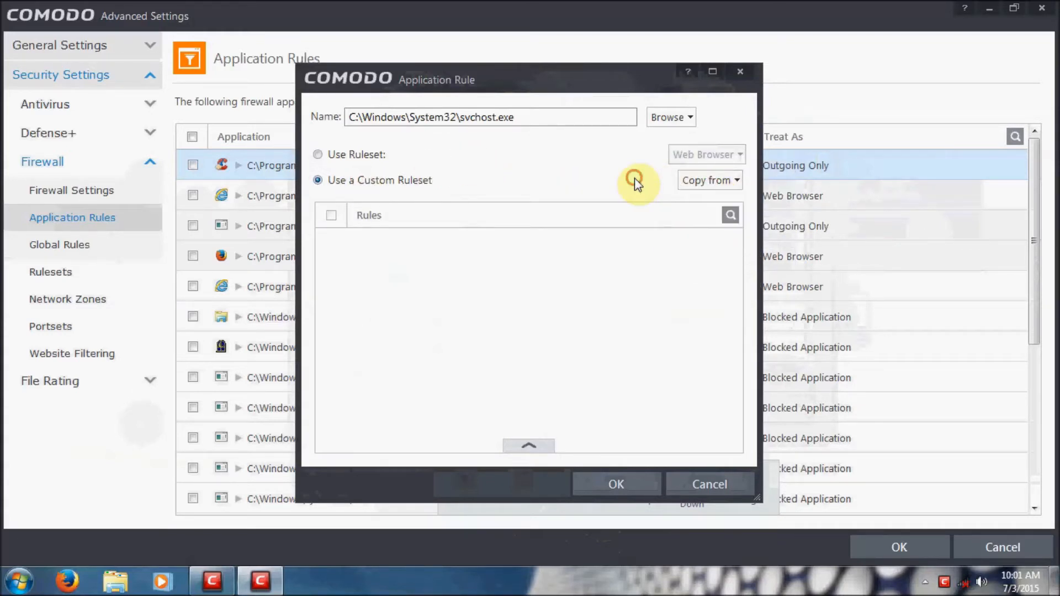
Widen the rule window and add an Allow firewall rule to the svchost.exe custom ruleset, with protocol UDP and direction In or Out.
left_click(530, 445)
left_click_drag(760, 227, 1004, 229)
left_click_drag(798, 79, 716, 62)
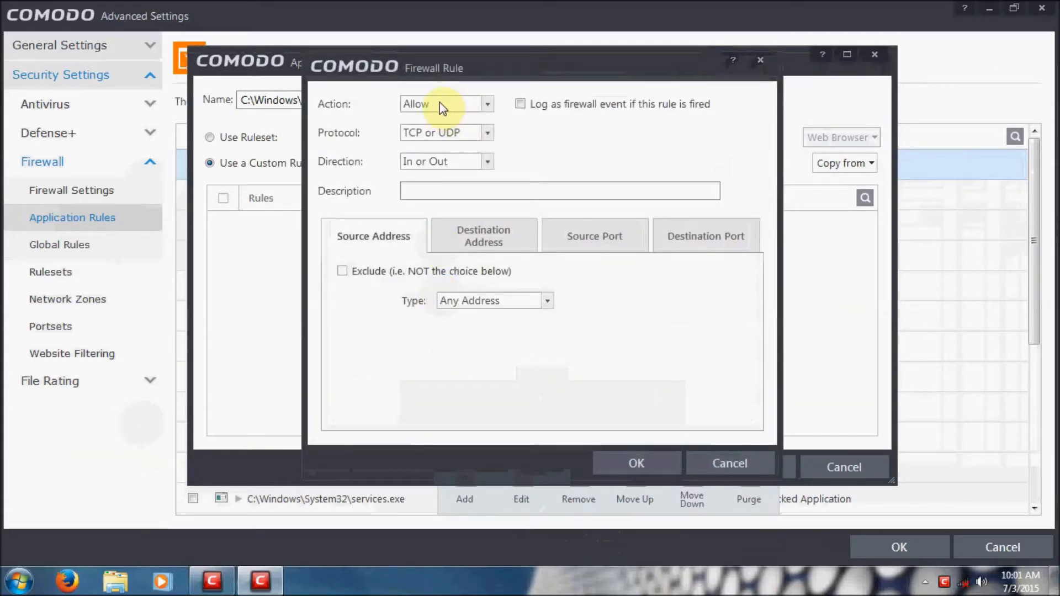
left_click(435, 133)
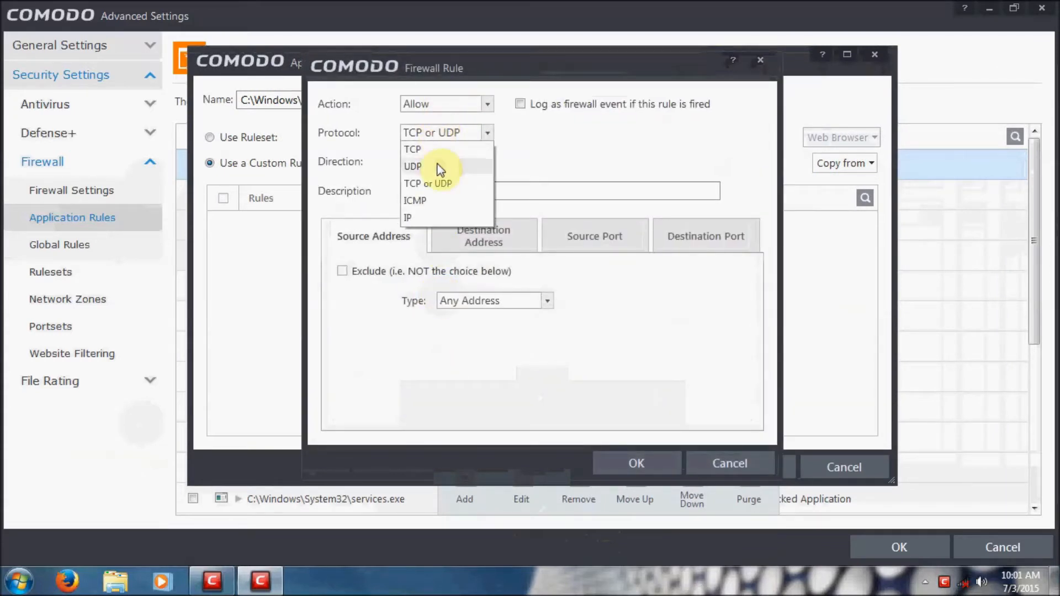
left_click(442, 181)
left_click(441, 132)
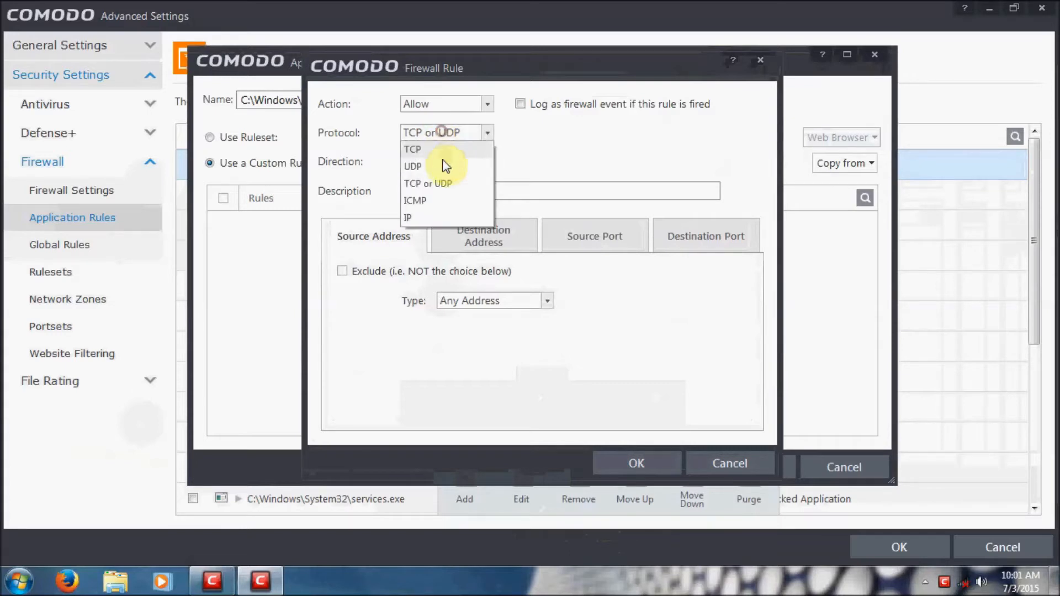
left_click(443, 166)
left_click(442, 161)
left_click(443, 160)
Set the rule's source to IPv4 single address 0.0.0.0 and its destination to IPv4 single address 255.255.255.255.
left_click(464, 307)
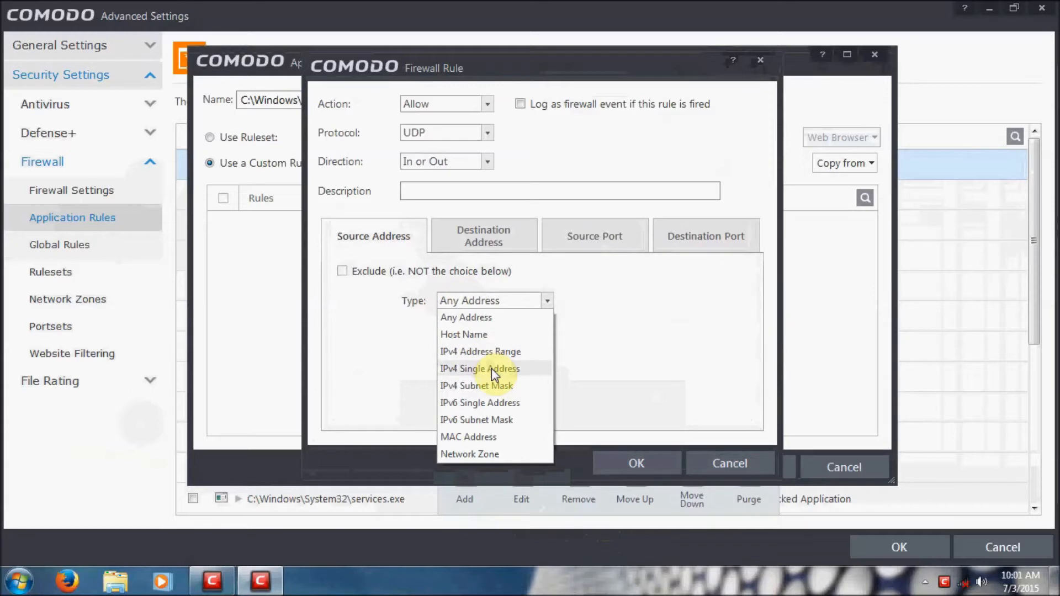
left_click(491, 369)
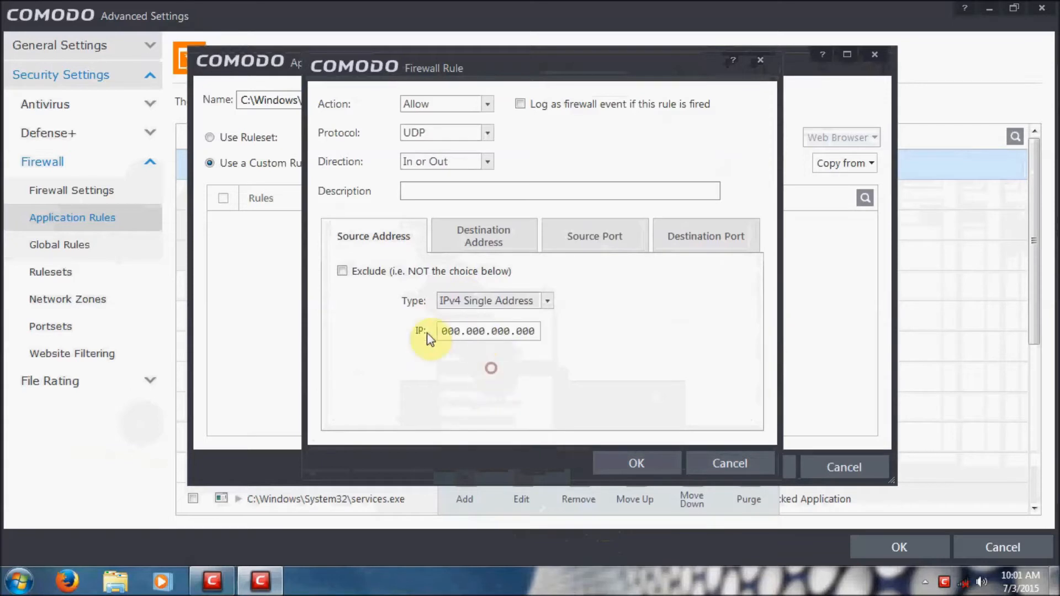
left_click(476, 239)
left_click(463, 307)
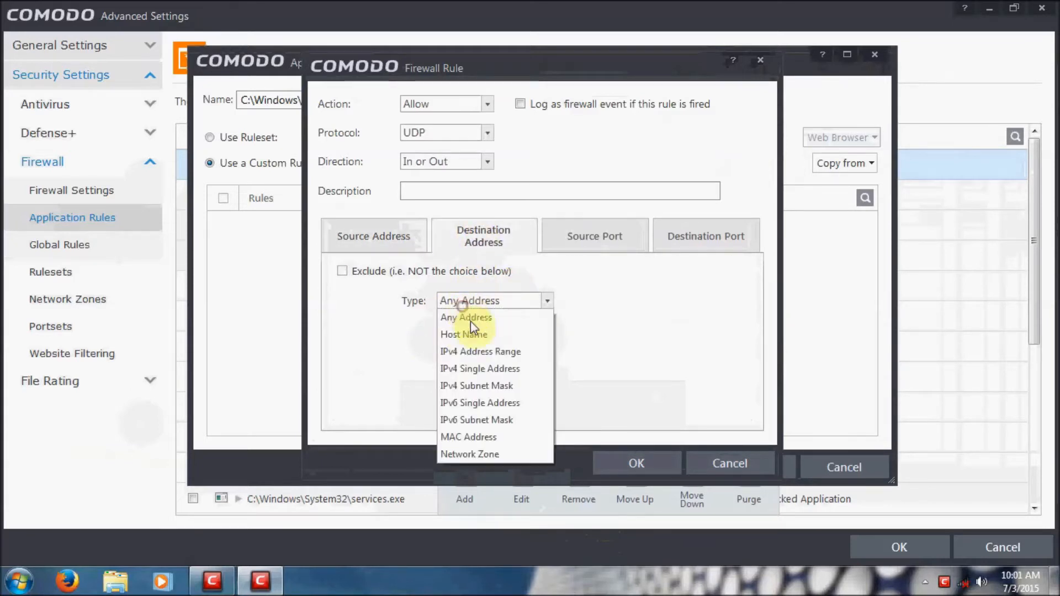
left_click(479, 368)
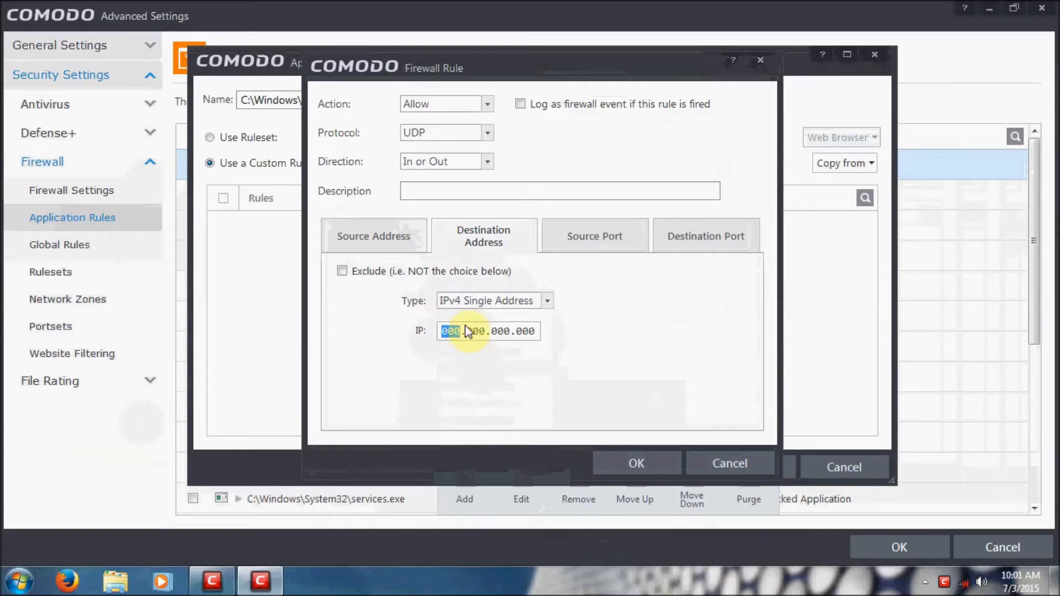
type("255.255.  2")
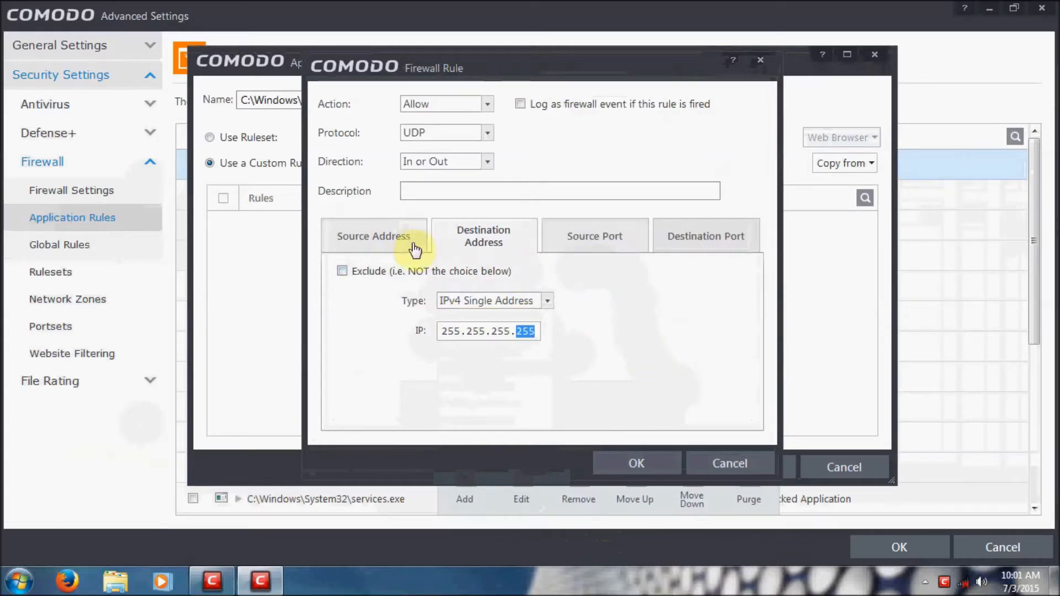
Restrict the rule to single source port 68 and single destination port 67, and save it.
left_click(565, 243)
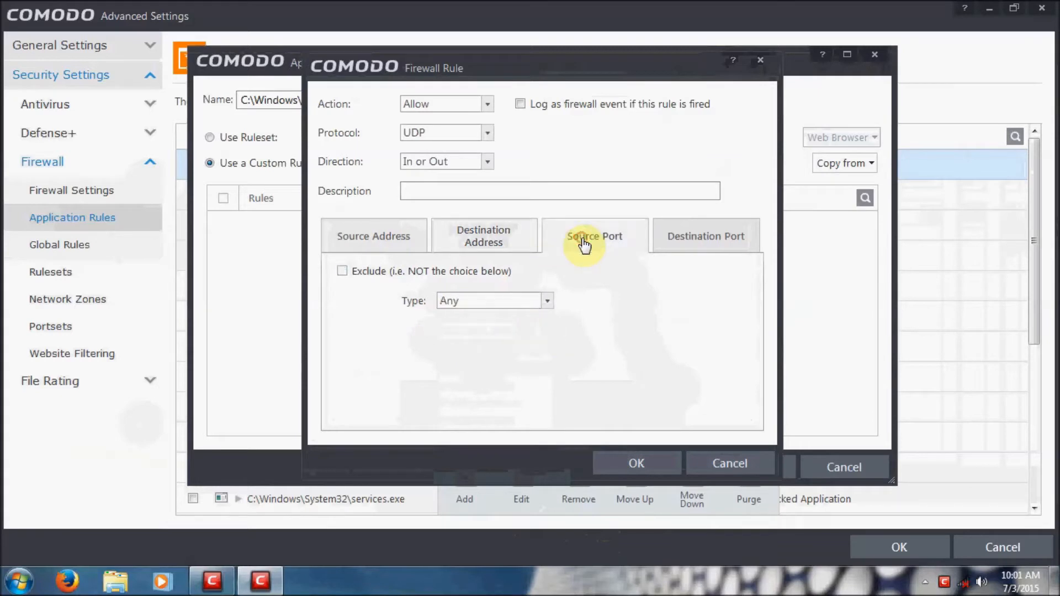
left_click(489, 302)
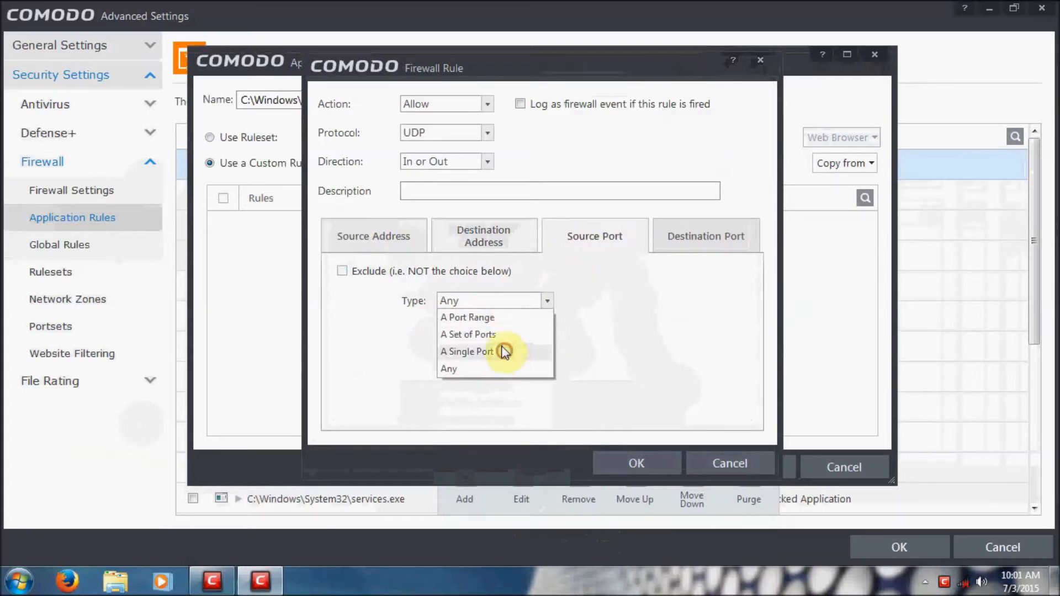
left_click(504, 351)
left_click(469, 326)
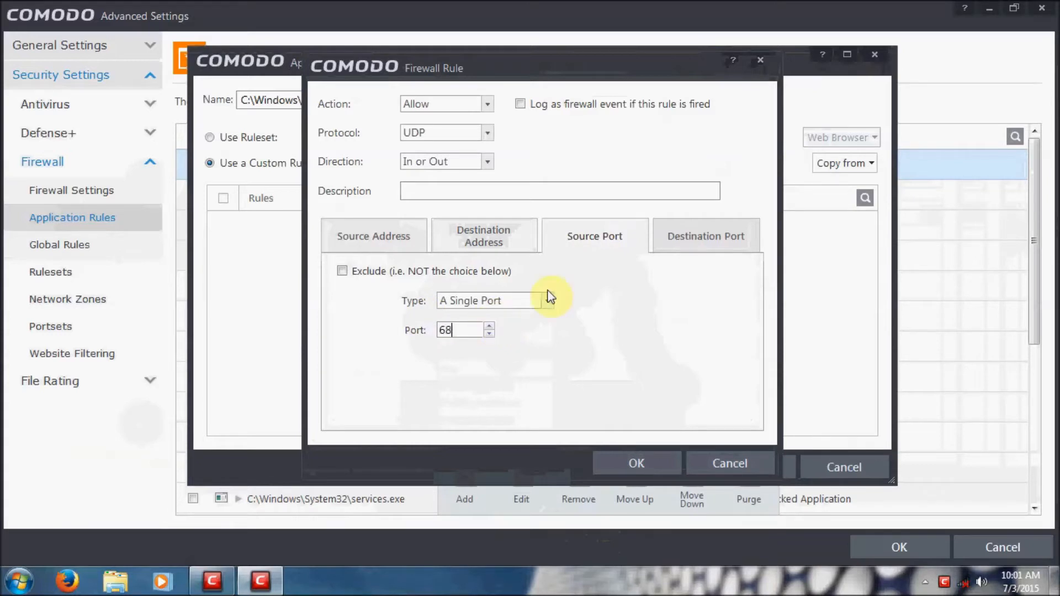
left_click(722, 238)
left_click(489, 303)
left_click(503, 352)
left_click(450, 329)
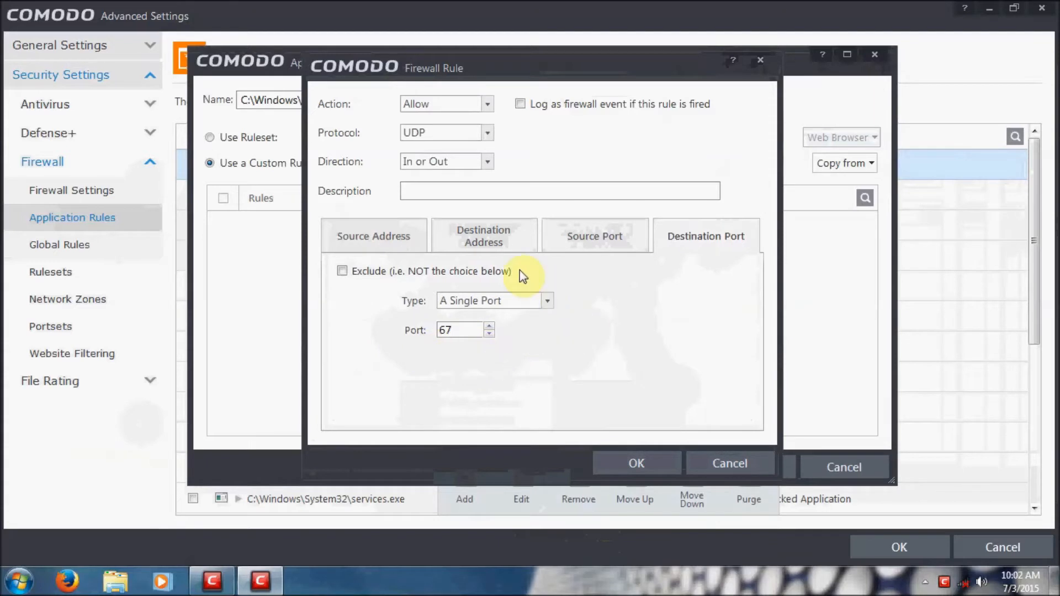
left_click(621, 456)
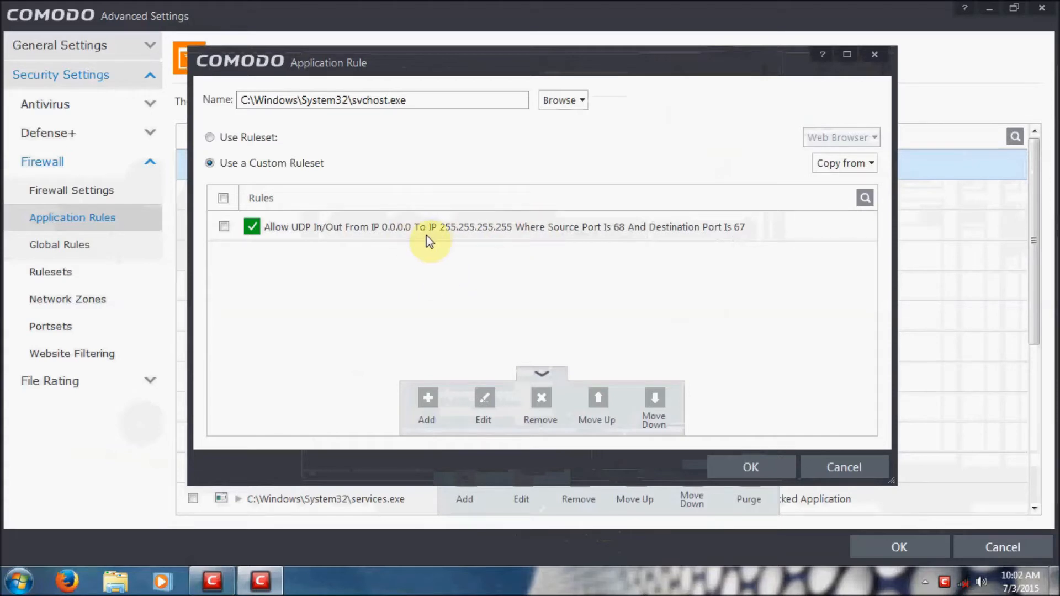
Add a second Allow firewall rule to the svchost.exe custom ruleset with protocol UDP and direction In or Out.
left_click(429, 415)
left_click(455, 110)
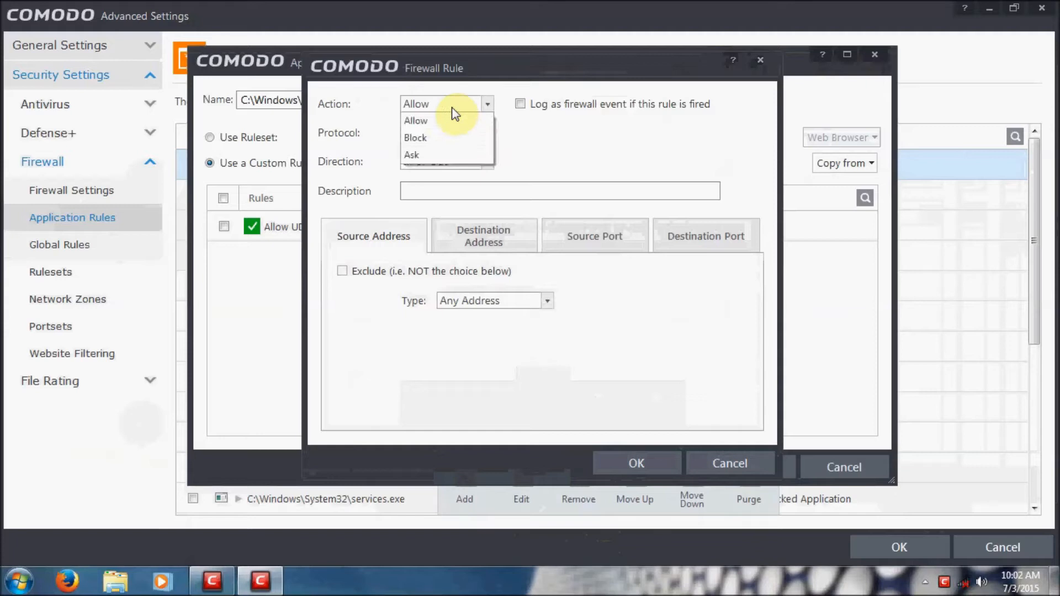
left_click(454, 117)
left_click(455, 135)
left_click(452, 164)
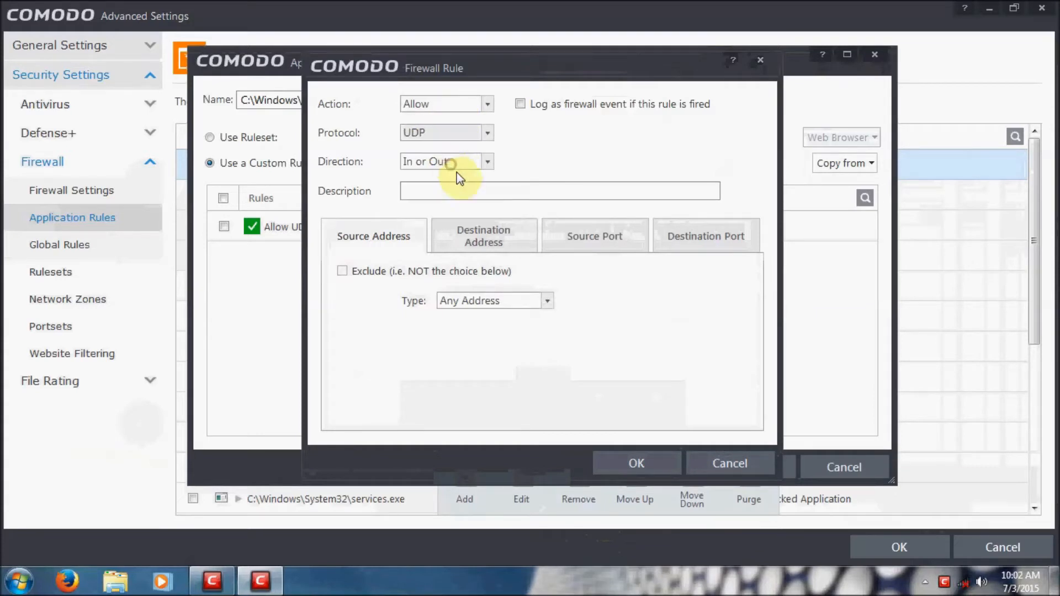
Set the second rule's source address to an IPv4 subnet mask with IP 192.168.1.68 and mask 255.255.255.0.
left_click(474, 300)
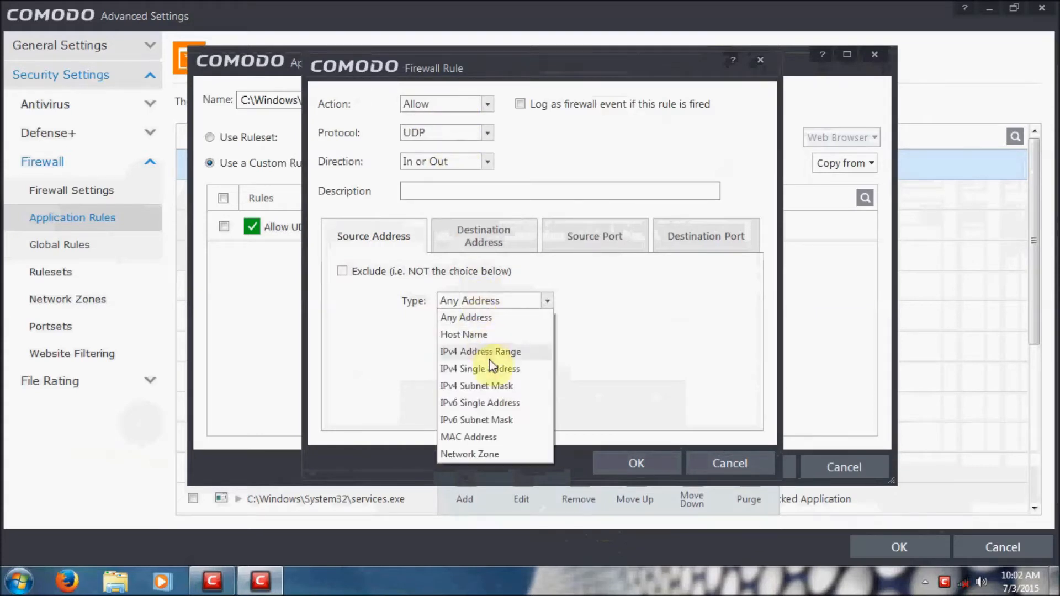
left_click(494, 385)
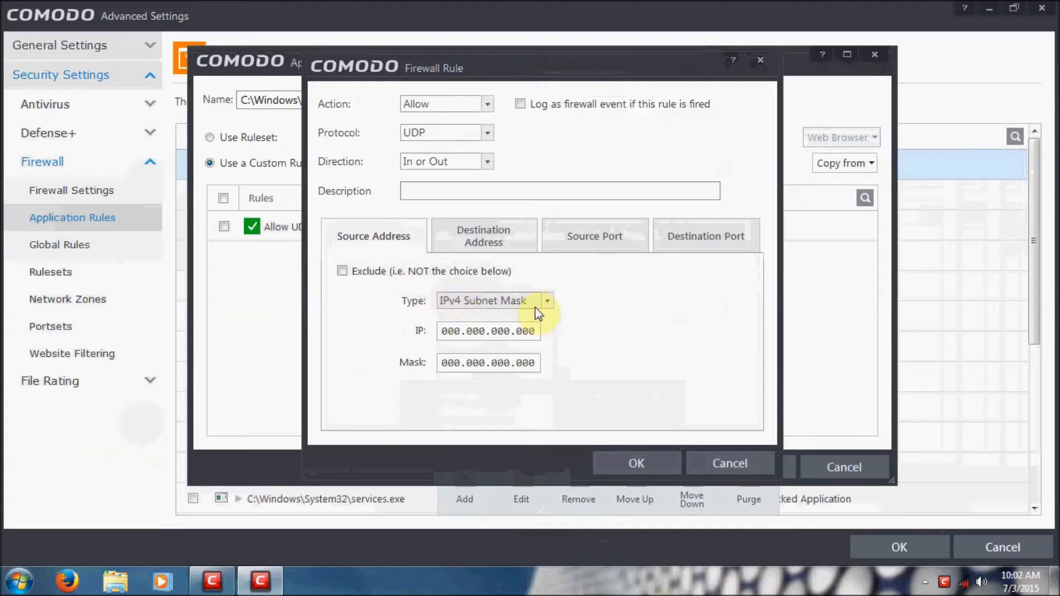
left_click(450, 332)
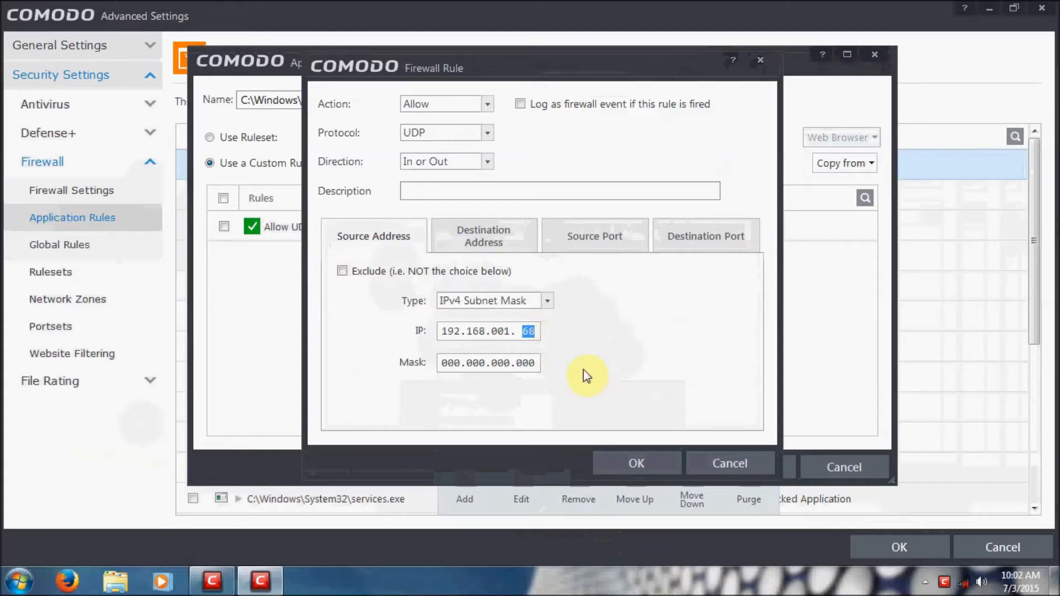
double_click(499, 331)
double_click(450, 362)
type("255.255.2")
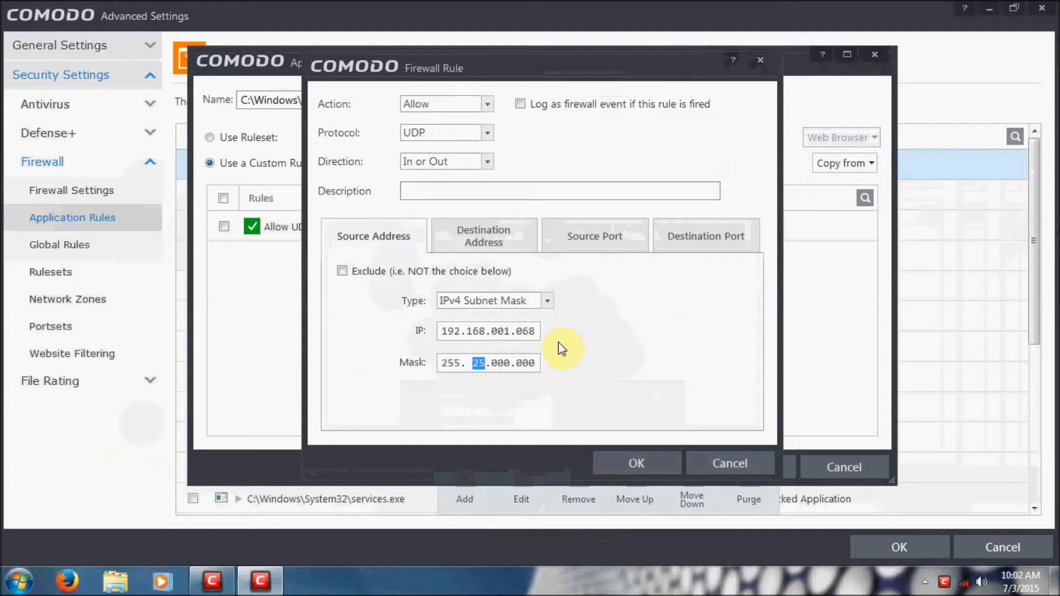
type("55")
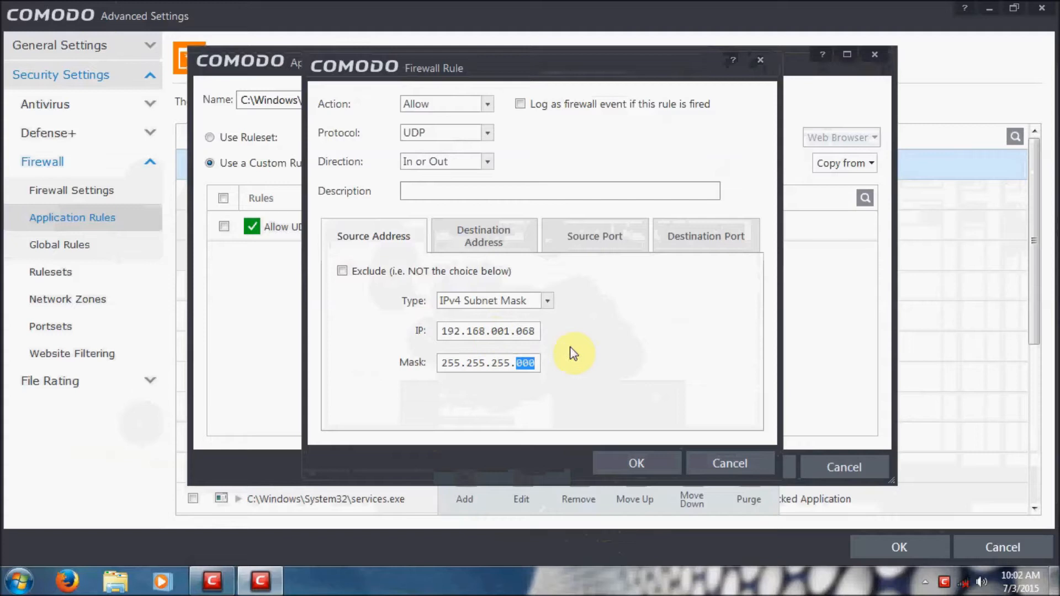
Set the second rule's destination address to the IPv4 single address 192.168.1.254.
left_click(488, 243)
left_click(484, 301)
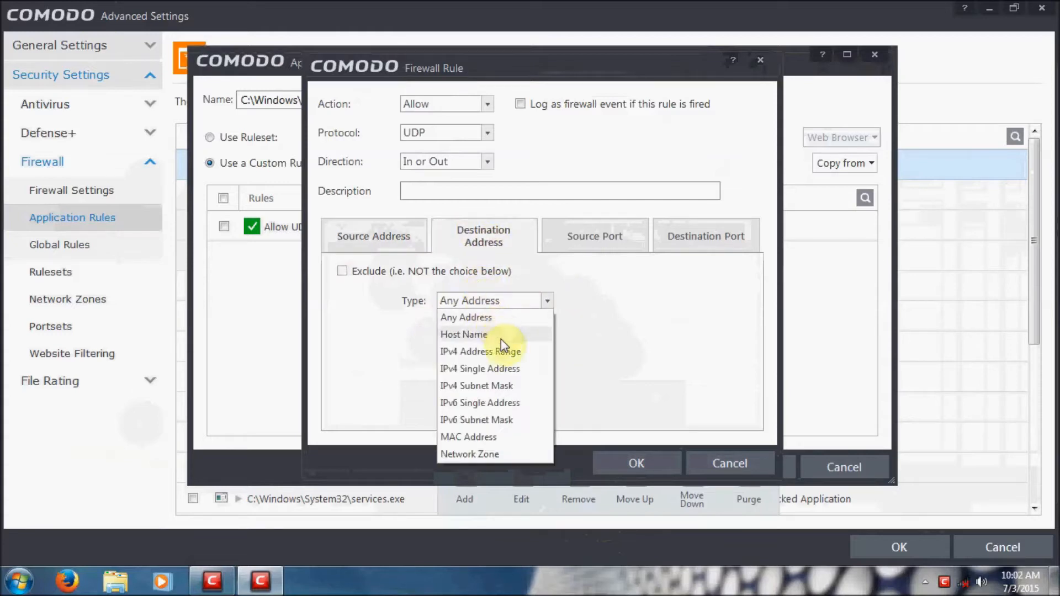
left_click(503, 369)
left_click(449, 331)
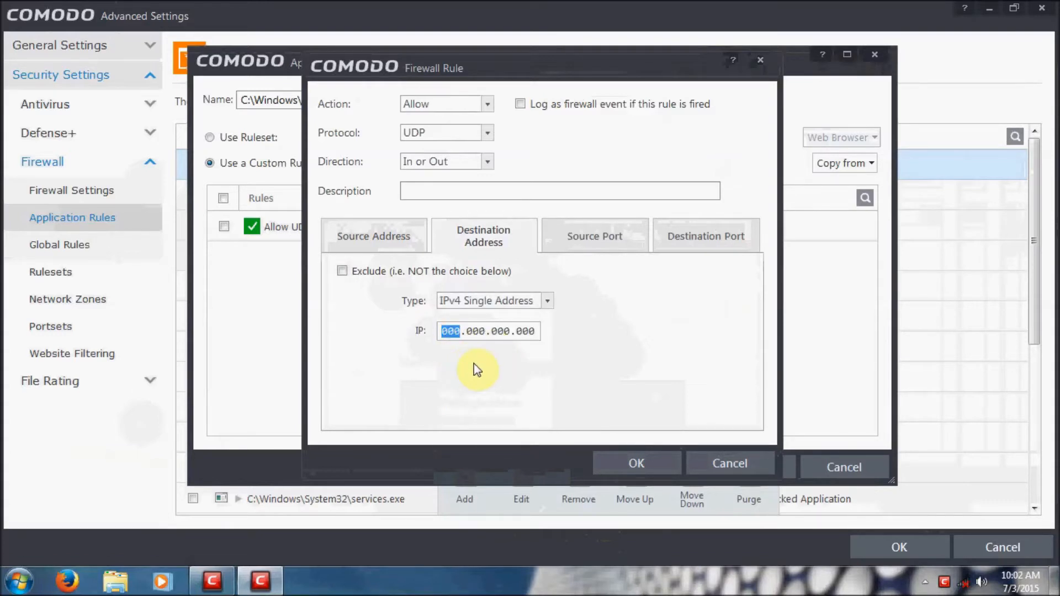
type("192.168.001.254")
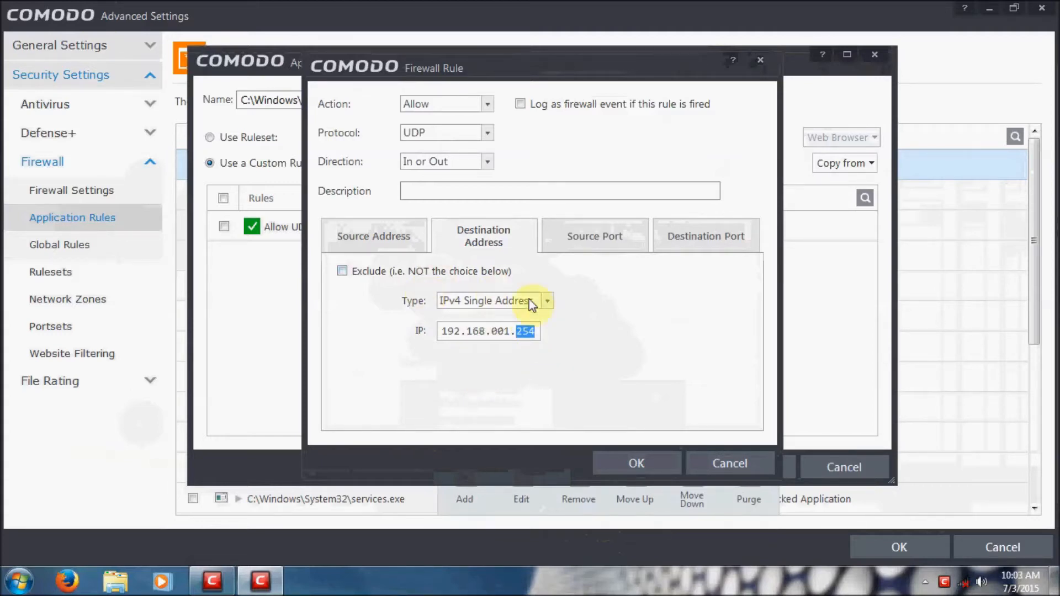
Save the second rule with single source port 68 and destination port 67, and move it below the 0.0.0.0 rule.
left_click(622, 249)
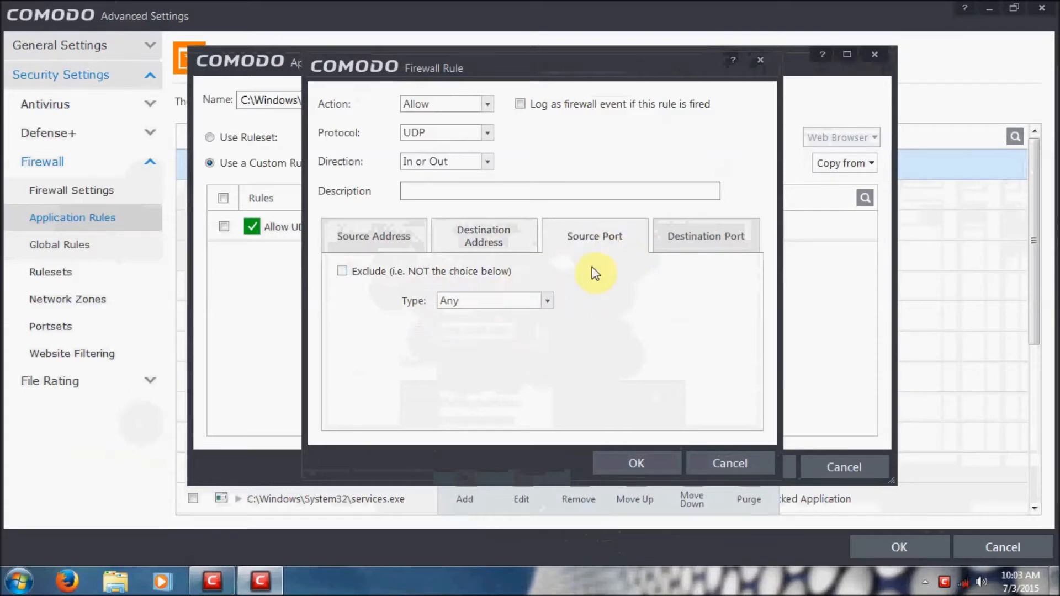
left_click(490, 301)
left_click(466, 351)
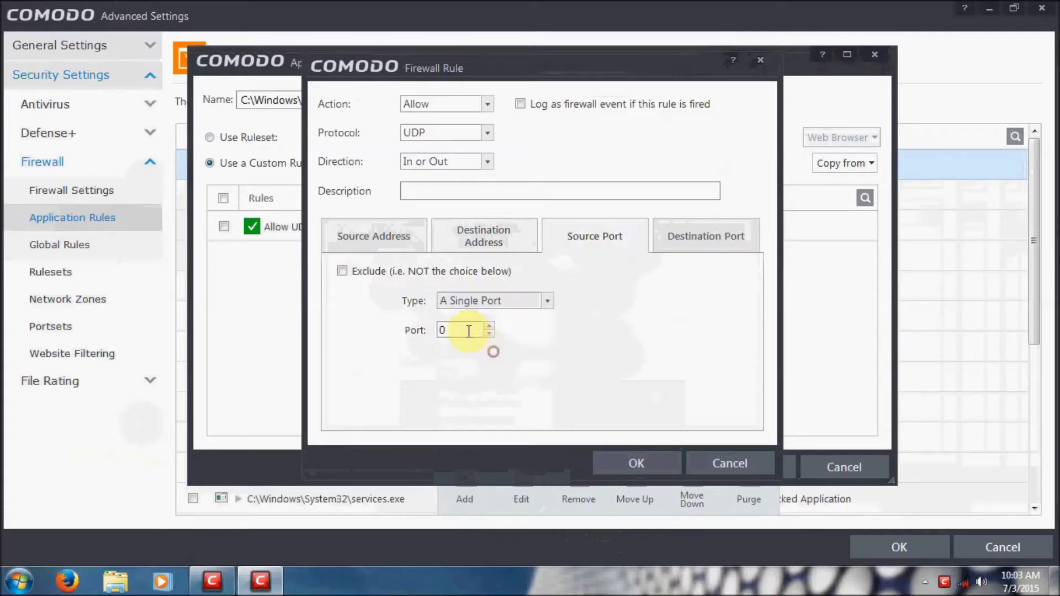
type("68")
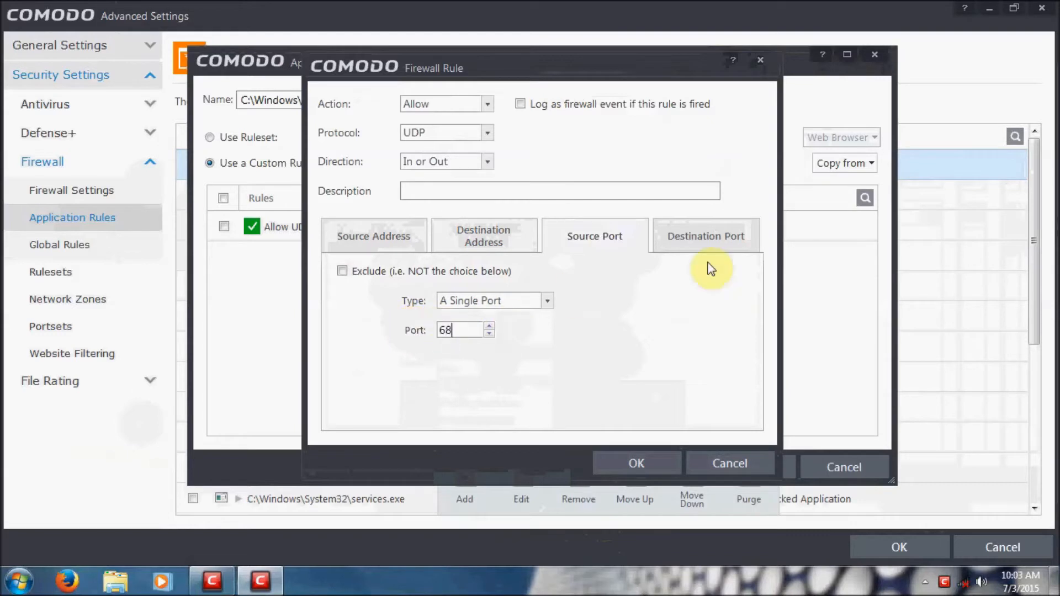
left_click(718, 243)
left_click(490, 307)
left_click(472, 348)
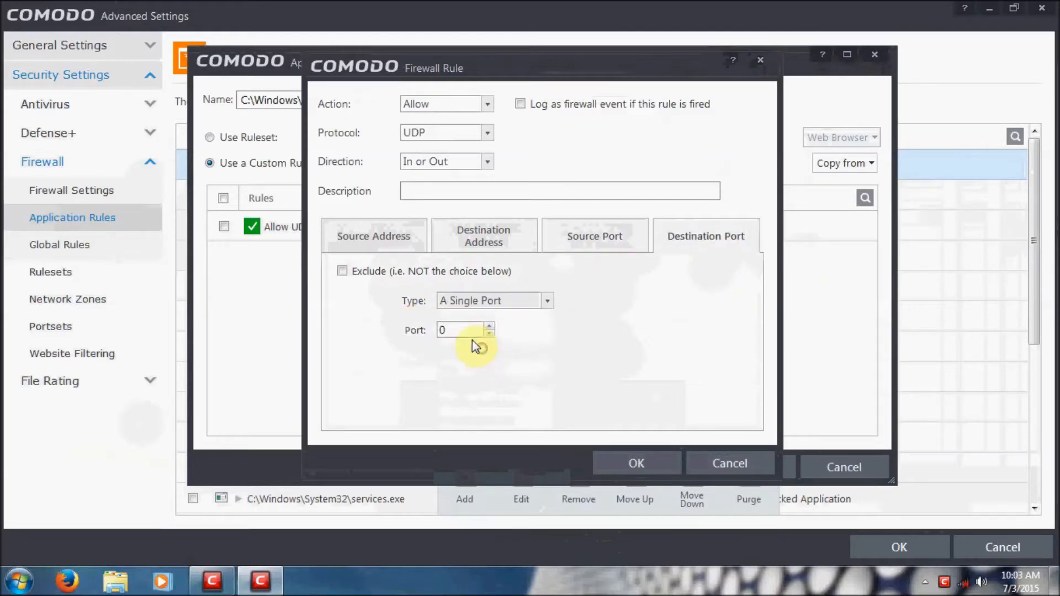
type("67")
left_click(629, 464)
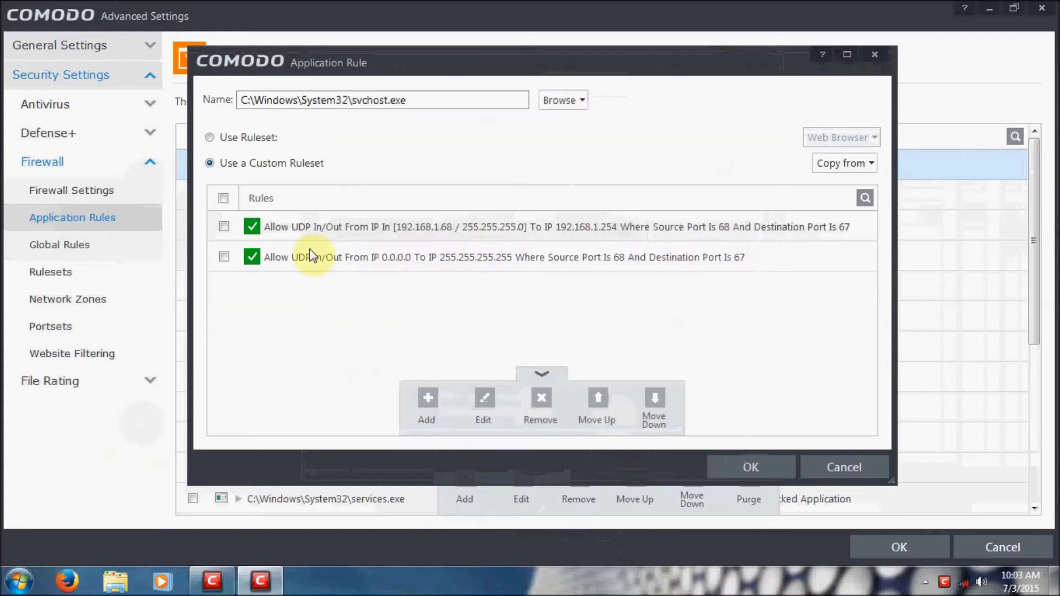
left_click_drag(355, 221, 356, 262)
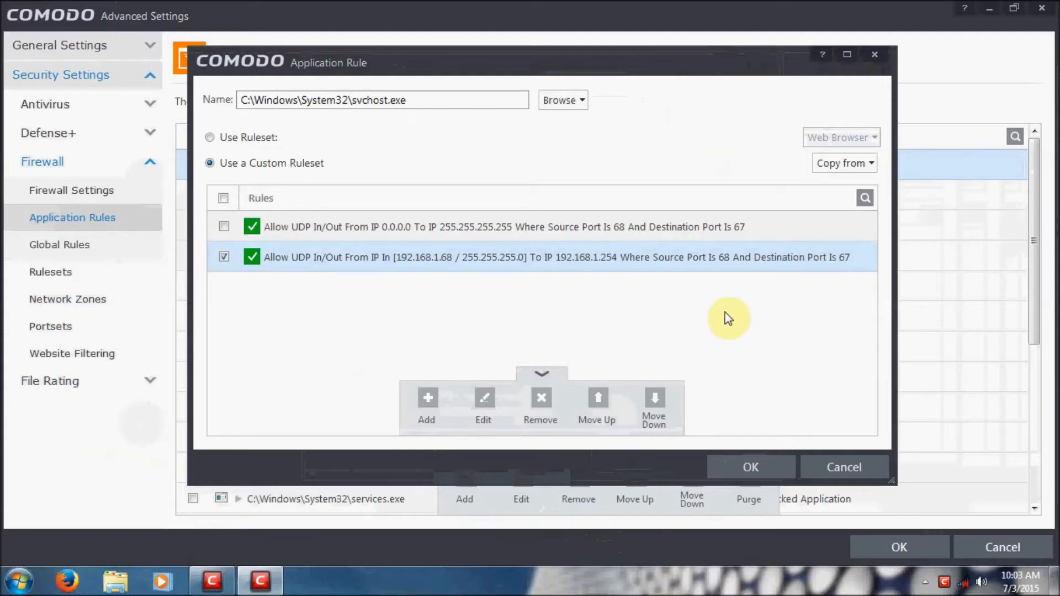
Open a Command Prompt and answer the FlashBack Recorder.exe firewall alert by treating it with a ruleset.
left_click(20, 578)
left_click(55, 541)
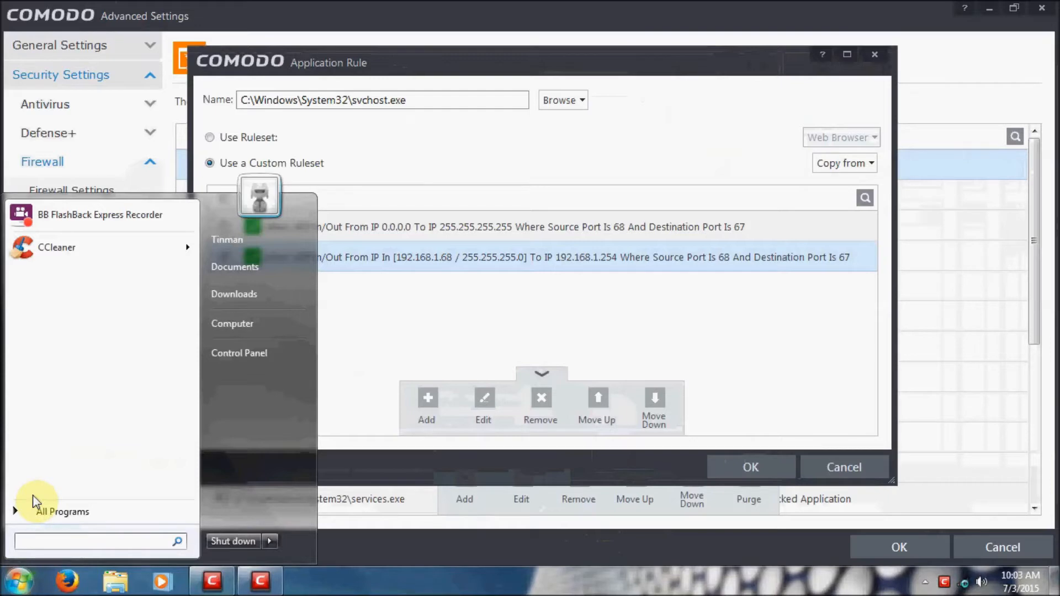
type("cmd")
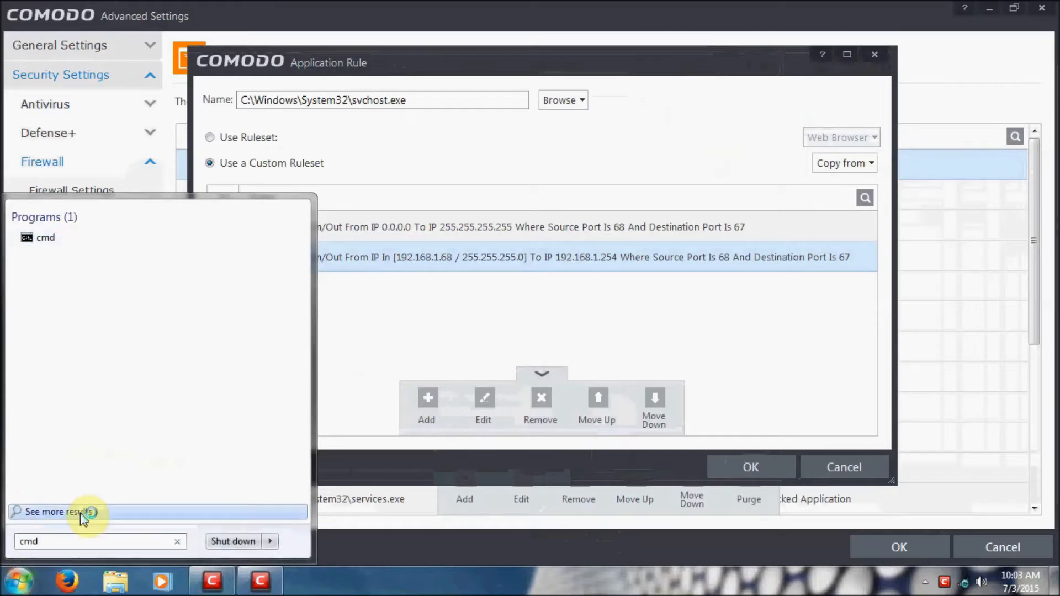
left_click(60, 239)
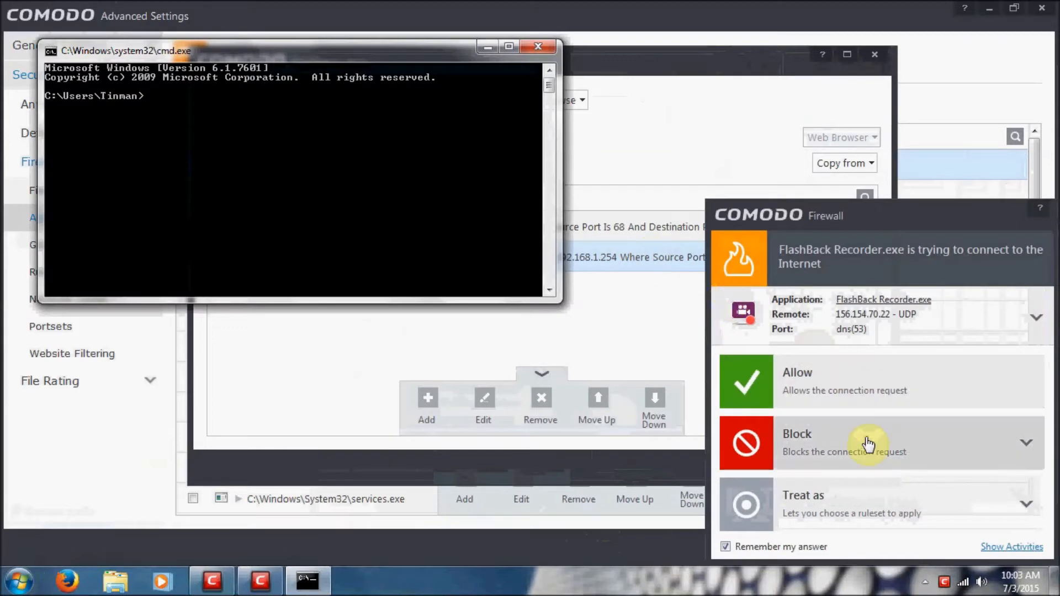
left_click(835, 507)
left_click(829, 515)
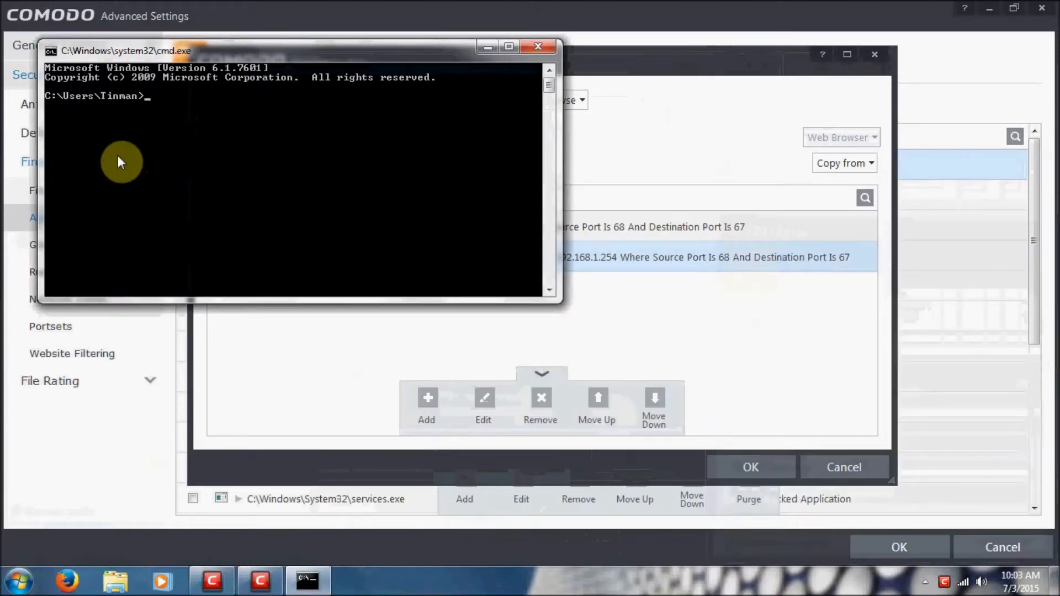
Run ipconfig /all, examine the adapter's IPv4, subnet mask, DHCP and DNS server addresses, and close the Command Prompt.
type("ipconfig /all")
key("Return")
scroll(312, 216, "up", 2)
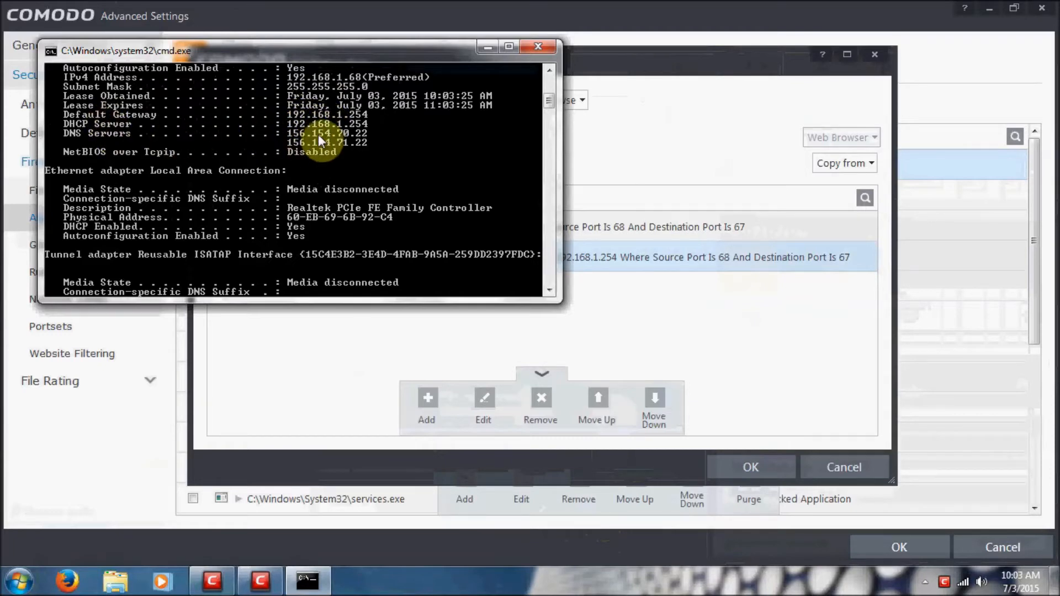
left_click(538, 47)
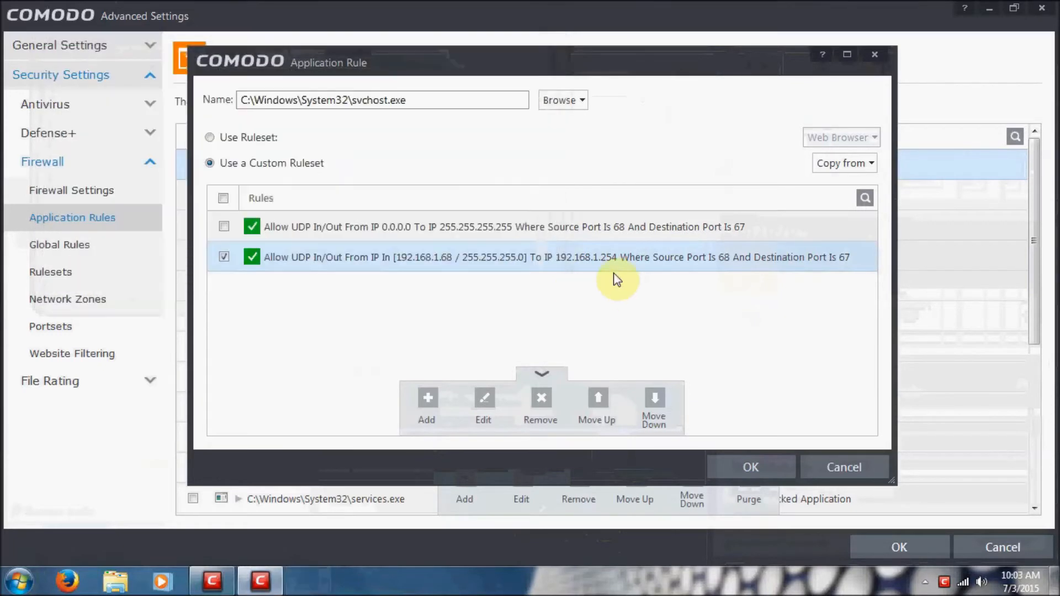
Start a third svchost.exe rule that allows UDP in the Out direction.
left_click(426, 409)
left_click(447, 104)
left_click(448, 105)
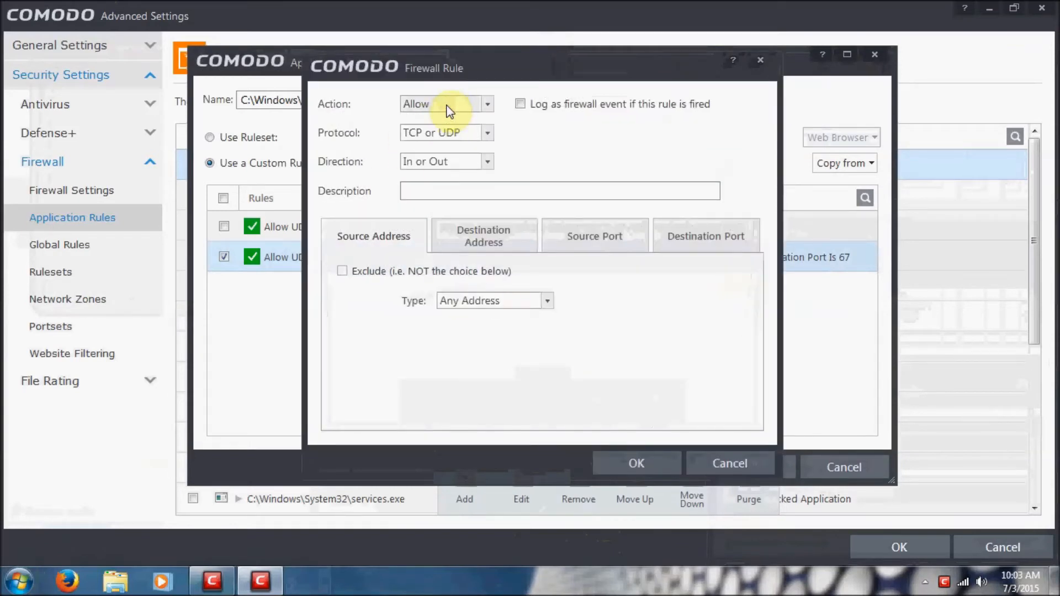
left_click_drag(502, 59, 628, 37)
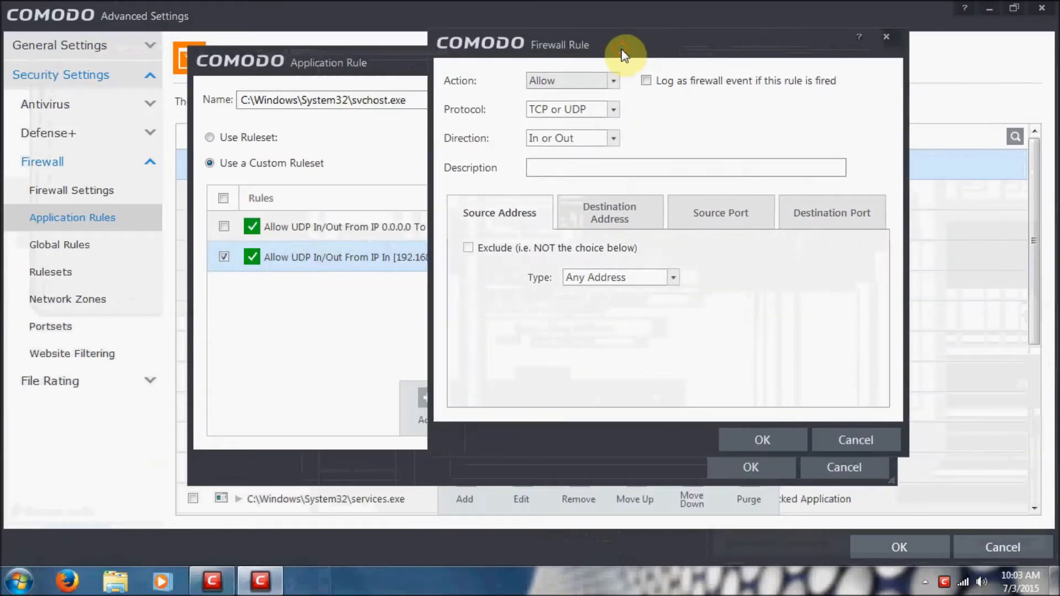
left_click(573, 110)
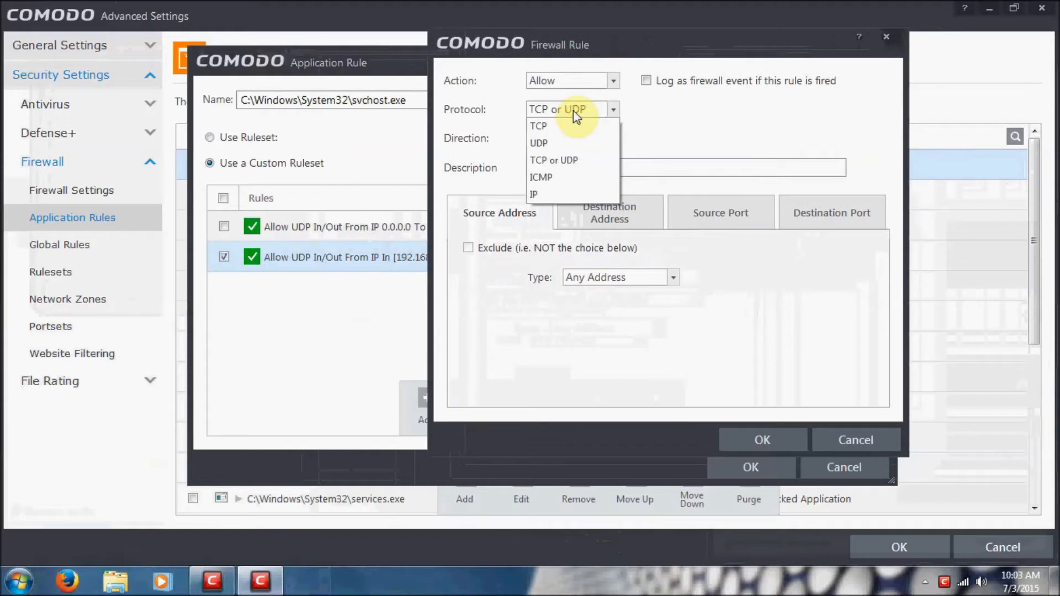
left_click(557, 142)
left_click(565, 140)
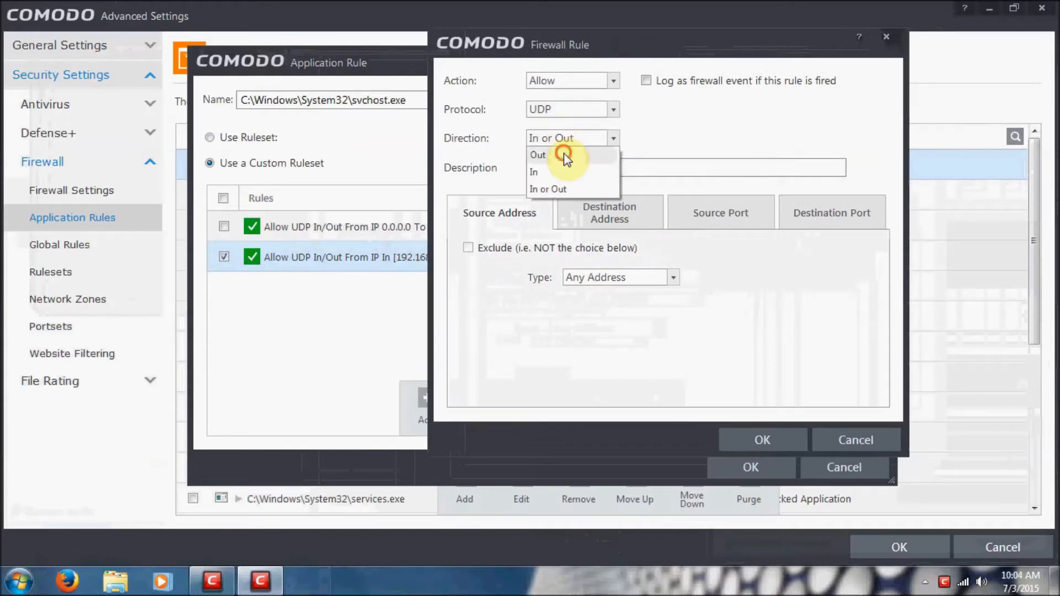
left_click(564, 154)
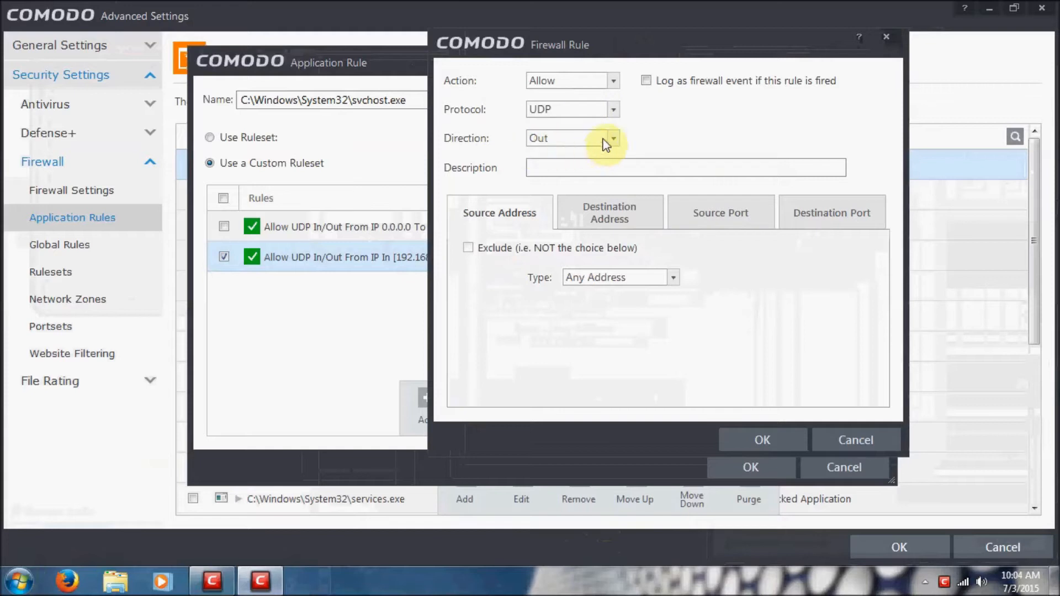
Set the third rule's source address to an IPv4 subnet mask with IP 192.168.1.68 and mask 255.255.255.0.
left_click(611, 277)
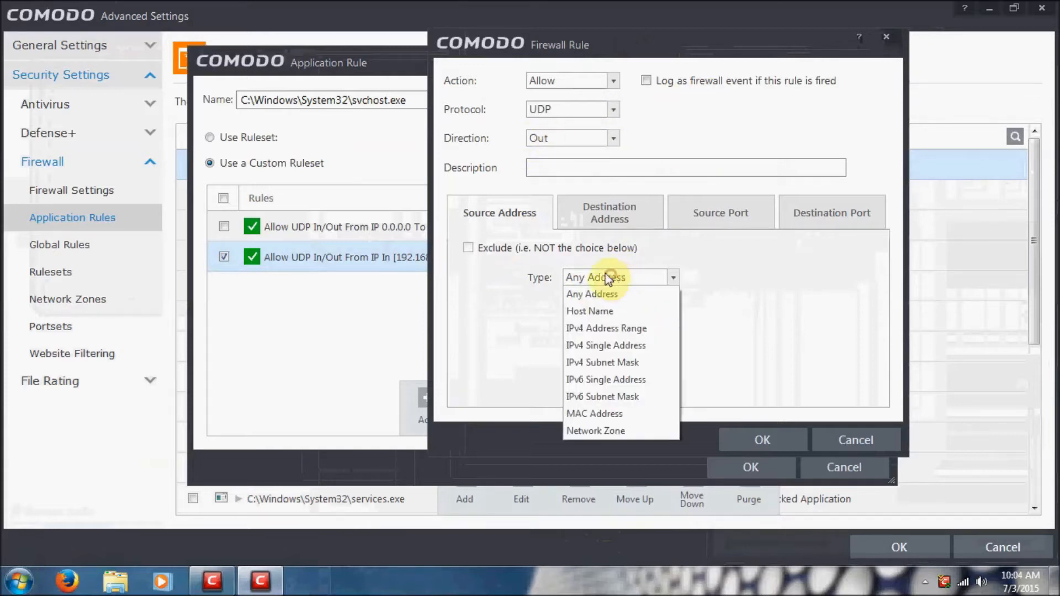
left_click(610, 363)
left_click(575, 310)
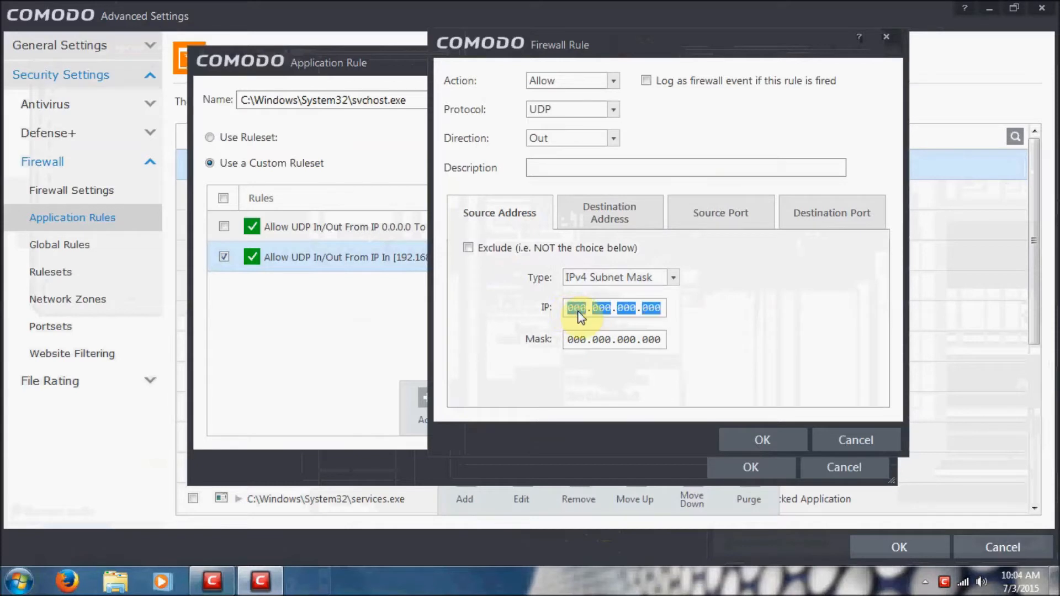
type("192.168.001.0")
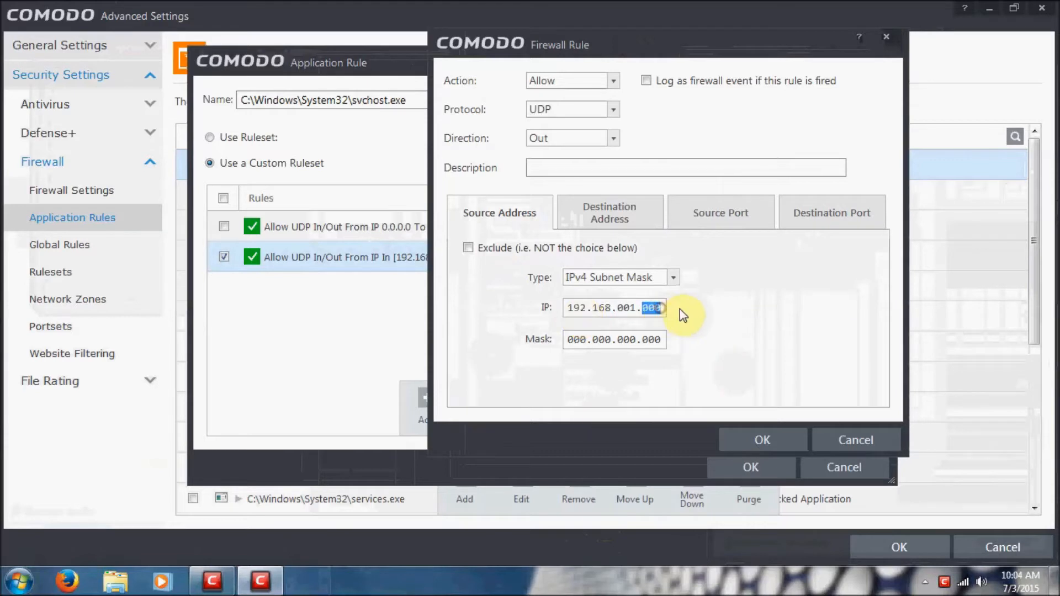
type("68")
double_click(625, 309)
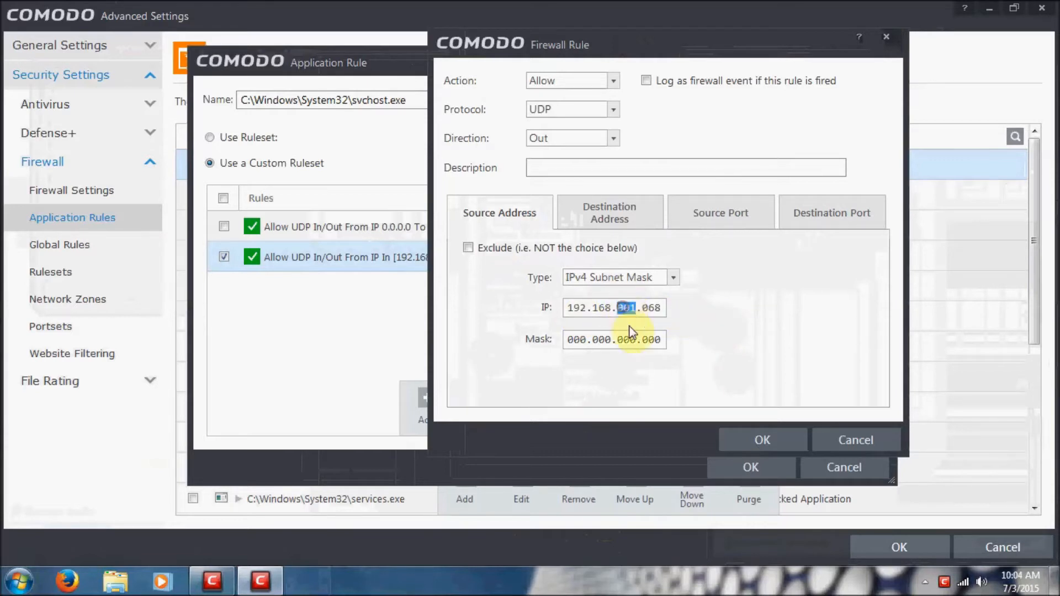
left_click(654, 311)
left_click(577, 340)
type("2552")
type("255.255.255")
Set the third rule's destination address to the IPv4 single address 156.154.70.22.
left_click(613, 213)
left_click(607, 280)
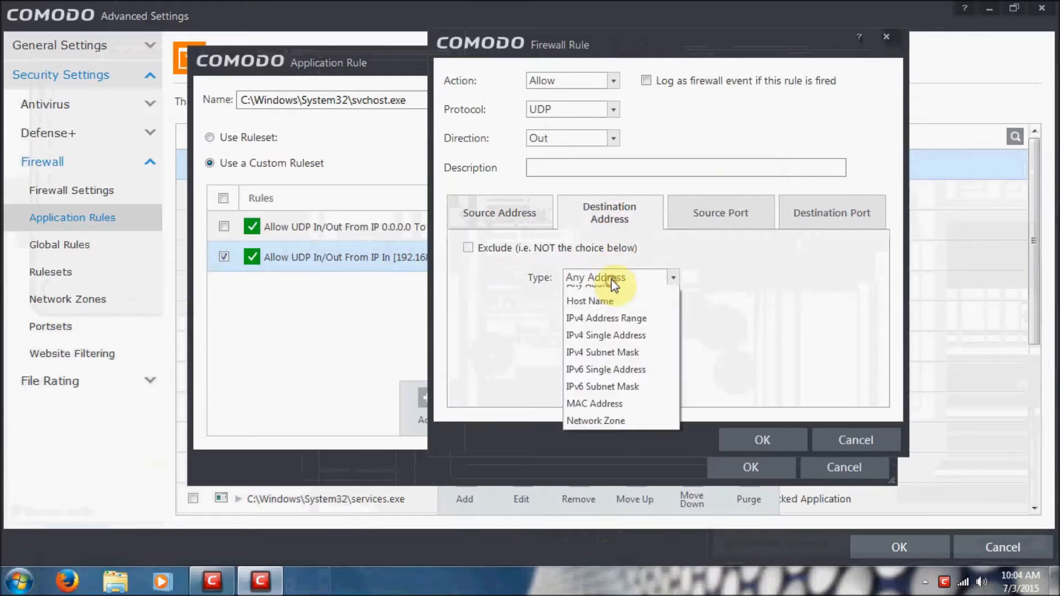
left_click(621, 346)
left_click(578, 310)
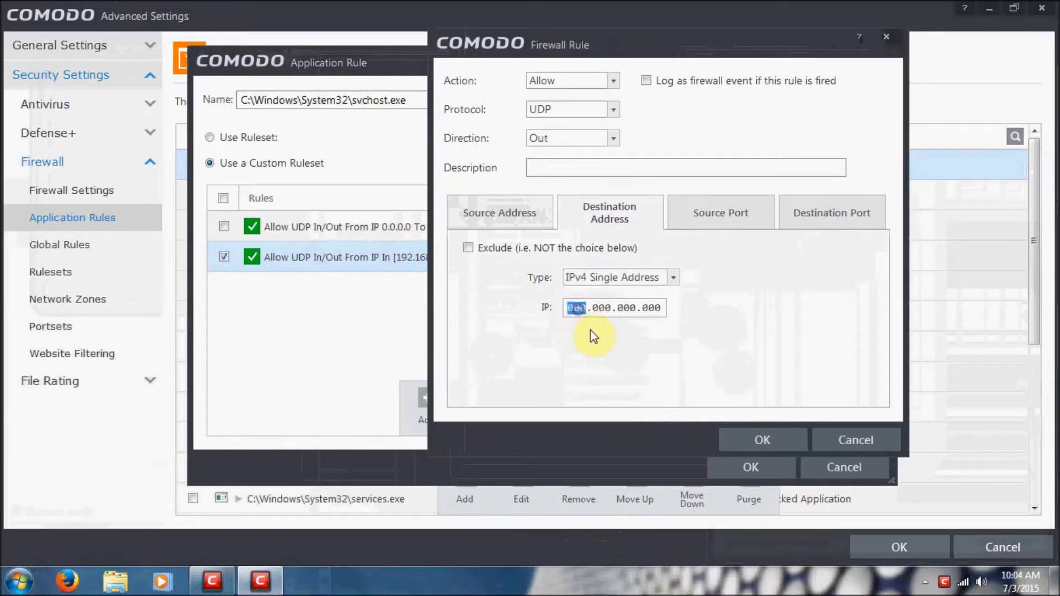
type("156.154. 7")
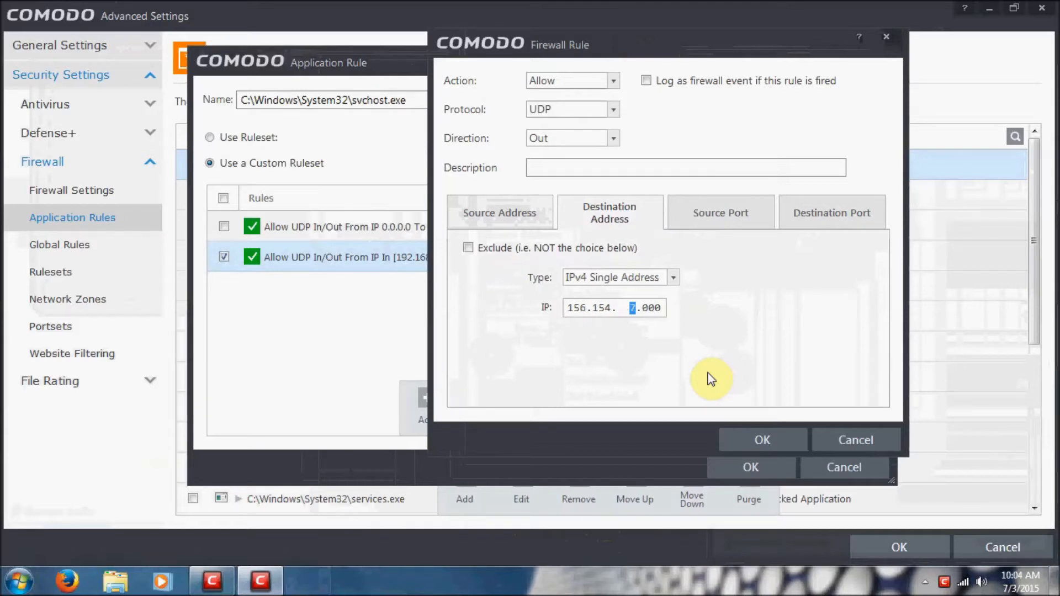
left_click(656, 309)
type("22")
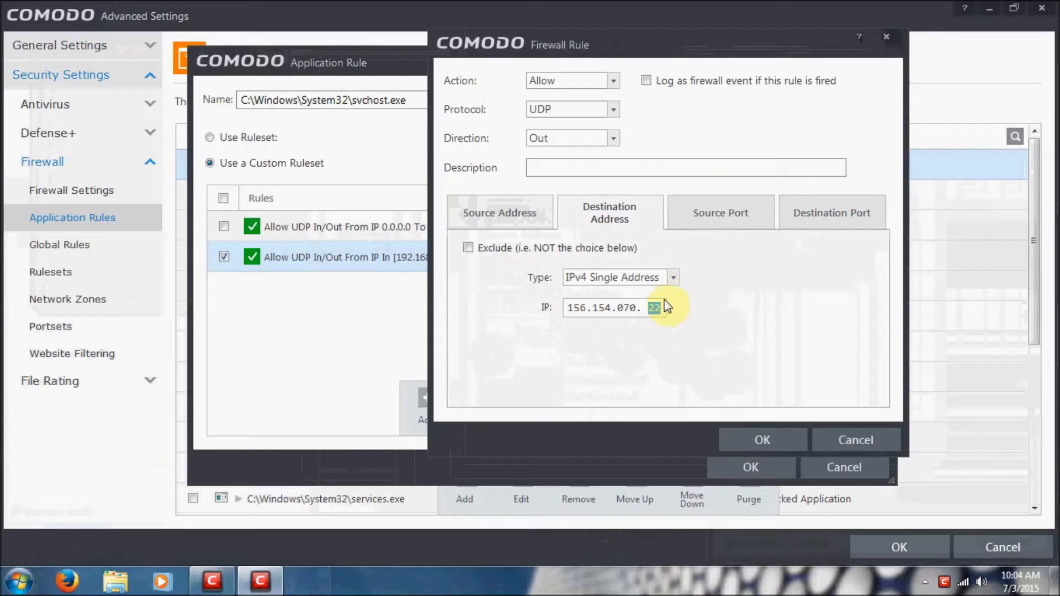
left_click(627, 307)
Save the third rule with single destination port 53 and move it below the two DHCP rules.
left_click(728, 218)
left_click(795, 213)
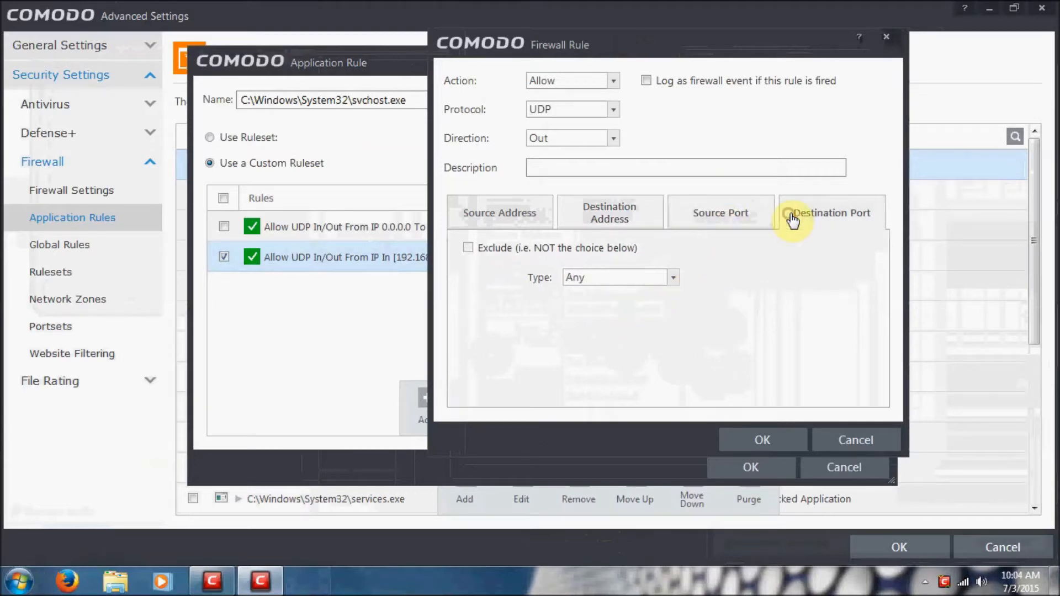
left_click(647, 277)
left_click(610, 329)
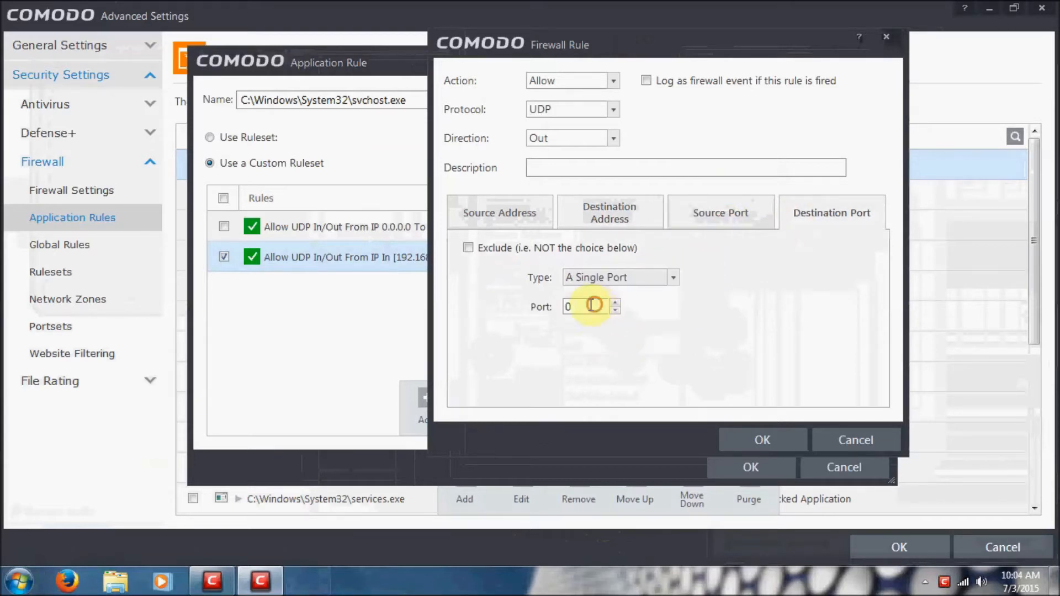
type("53")
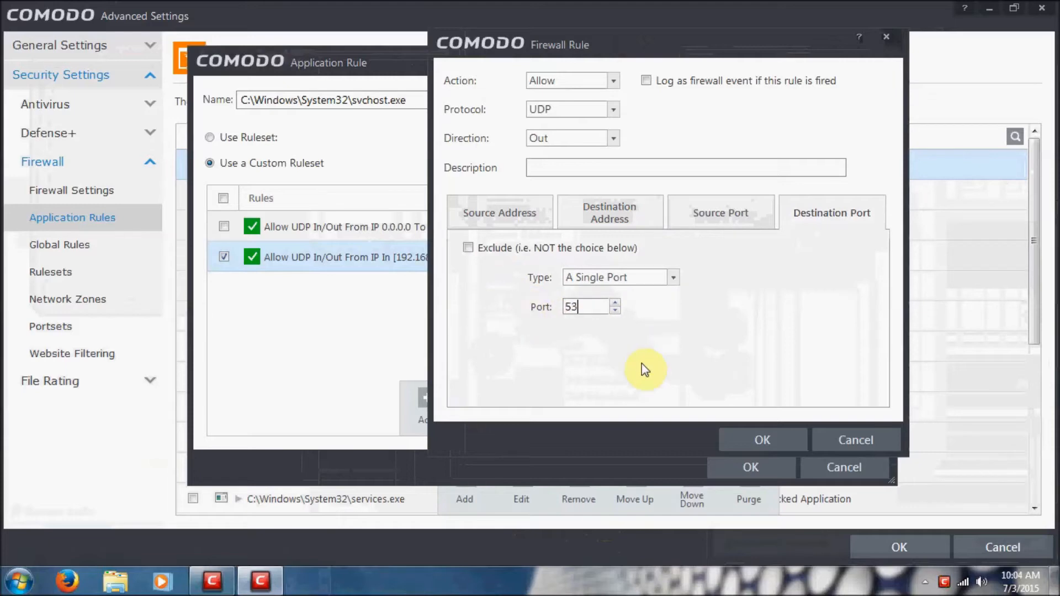
left_click(762, 439)
left_click(479, 226)
left_click_drag(471, 263, 463, 298)
Start a fourth svchost.exe rule that allows UDP in the Out direction.
left_click(425, 400)
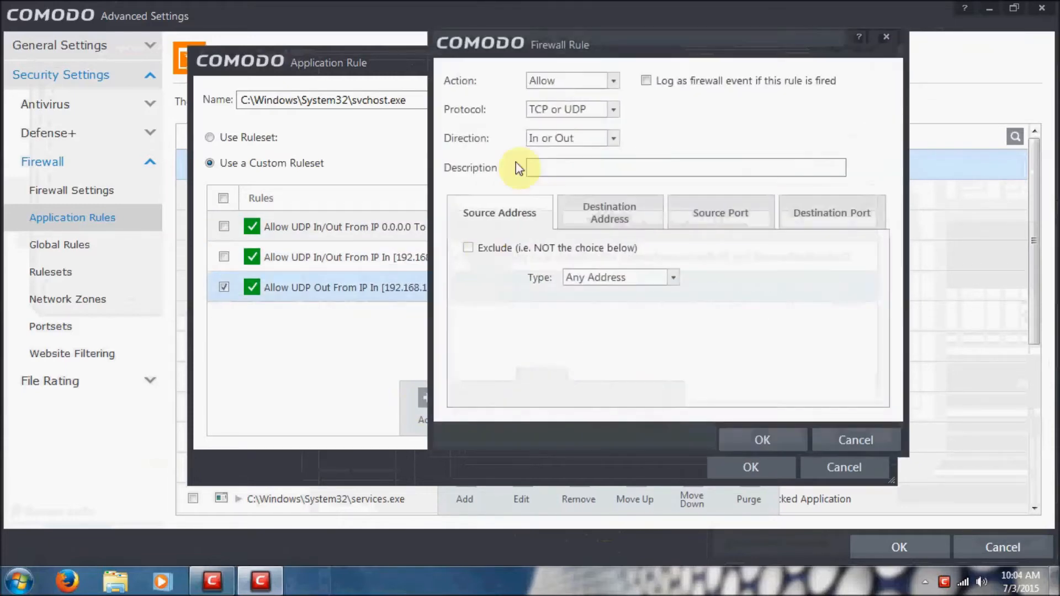
left_click(568, 109)
left_click(565, 143)
left_click(564, 138)
left_click(565, 154)
Set the fourth rule's source address to an IPv4 subnet mask with IP 192.168.1.68 and mask 255.255.255.0.
left_click(607, 278)
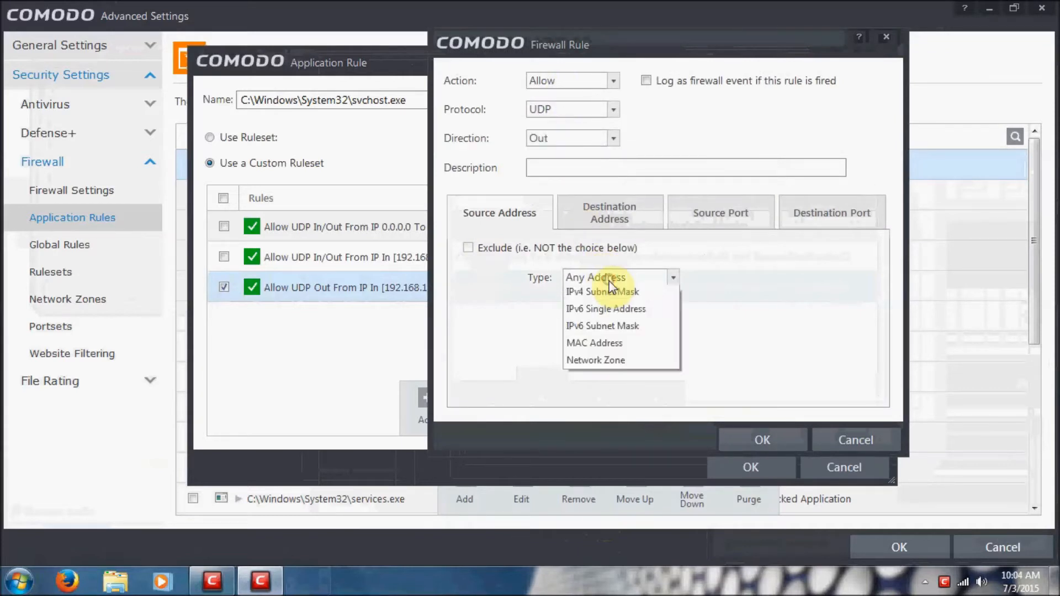
left_click(619, 360)
left_click(577, 311)
type("192.168.000.000")
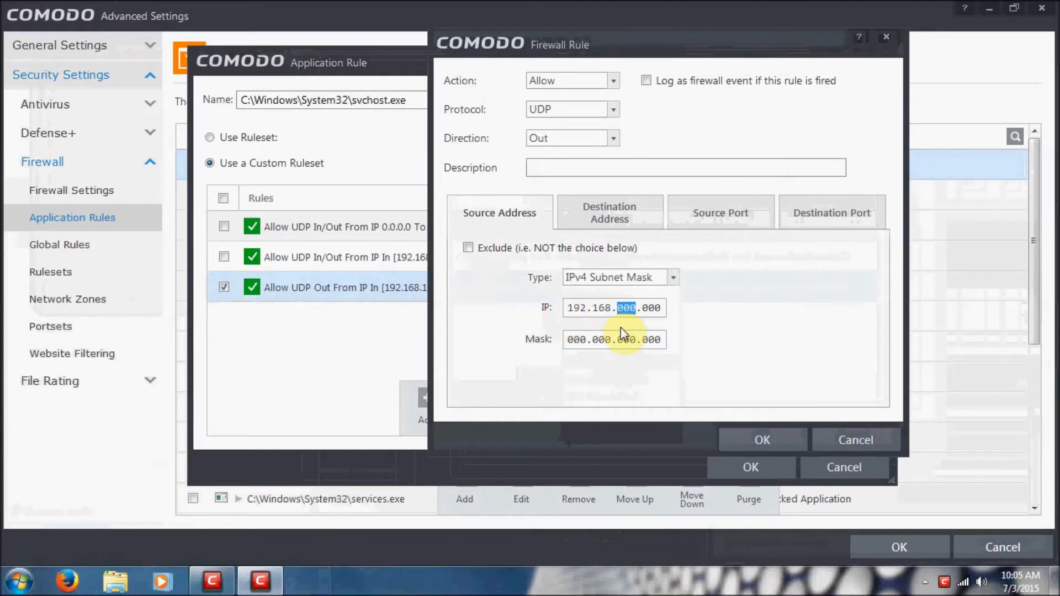
type("1. ")
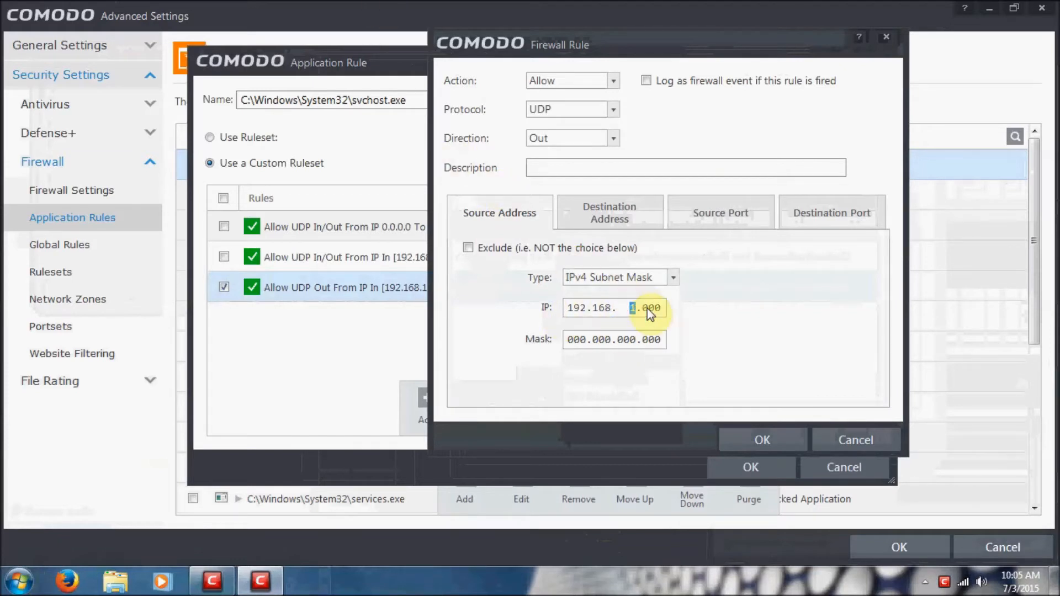
type("68")
left_click(618, 308)
left_click(584, 342)
type("2")
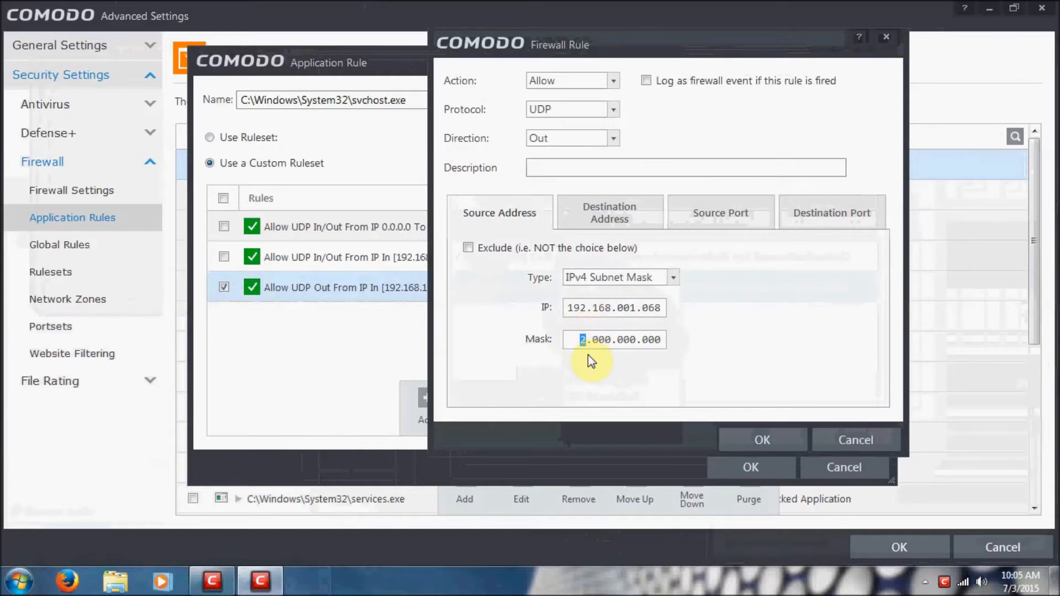
type("55.255.255")
Set the fourth rule's destination address to the IPv4 single address 156.154.71.22.
left_click(609, 224)
left_click(604, 276)
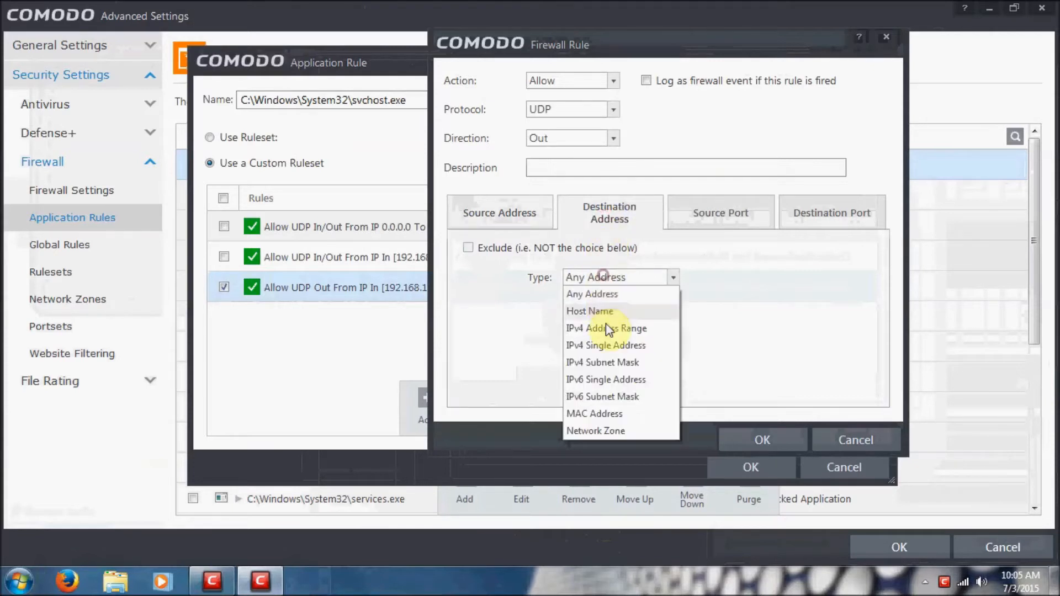
left_click(610, 346)
left_click(573, 311)
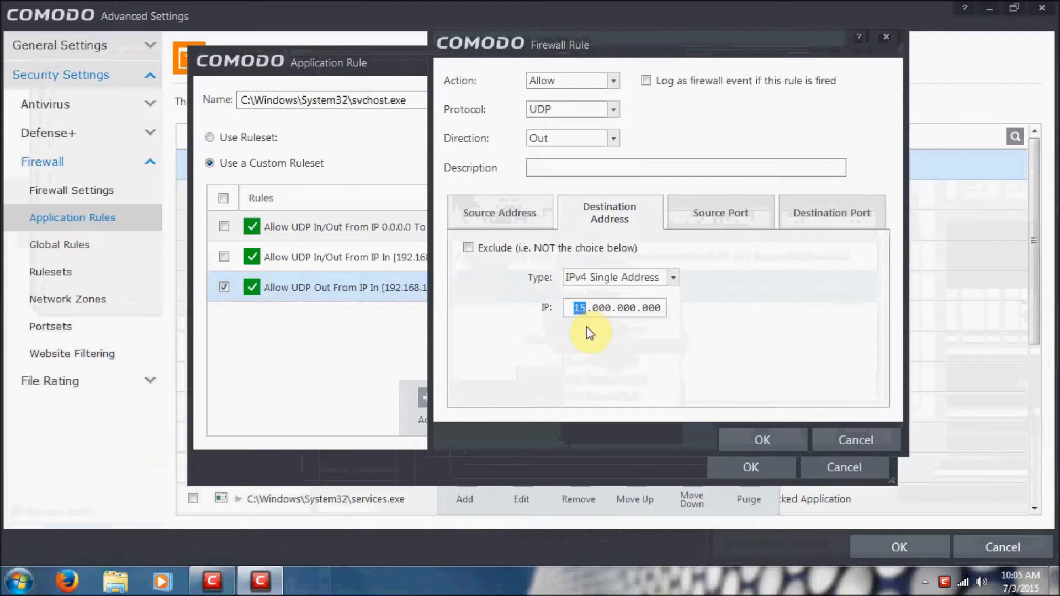
type("156154")
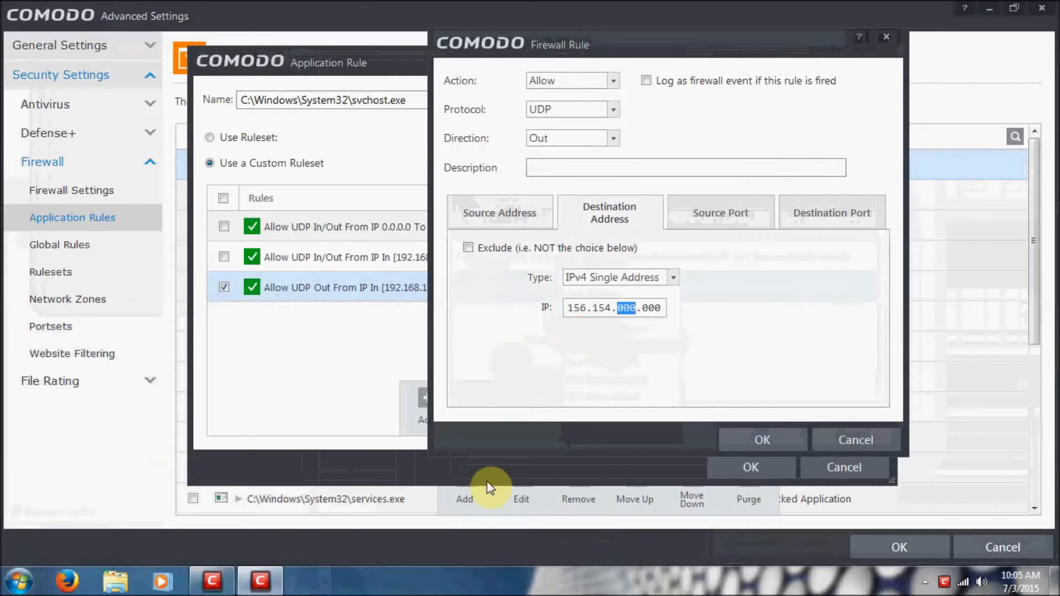
type("071")
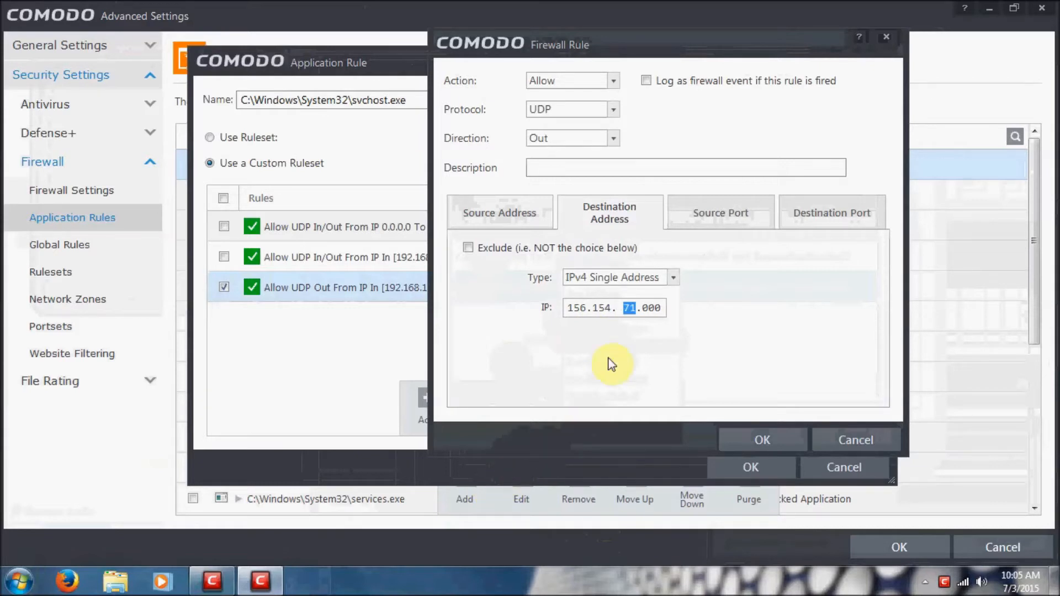
type("22")
double_click(618, 304)
Save the fourth rule with single destination port 53 and move it to the end of the rule list.
left_click(840, 212)
left_click(641, 279)
left_click(618, 329)
double_click(580, 305)
type("53")
left_click(753, 440)
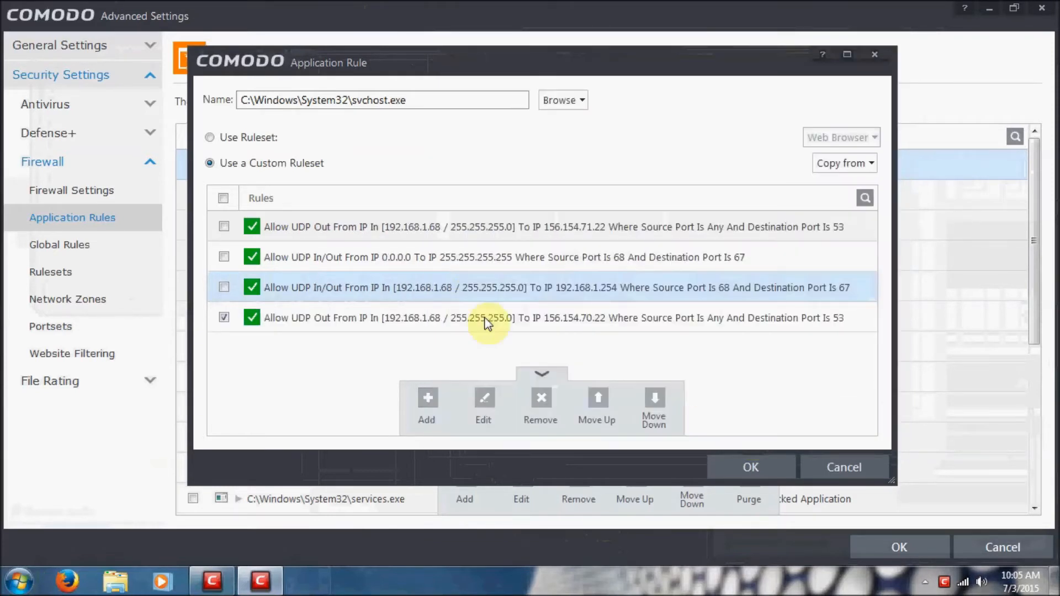
left_click_drag(479, 227, 490, 349)
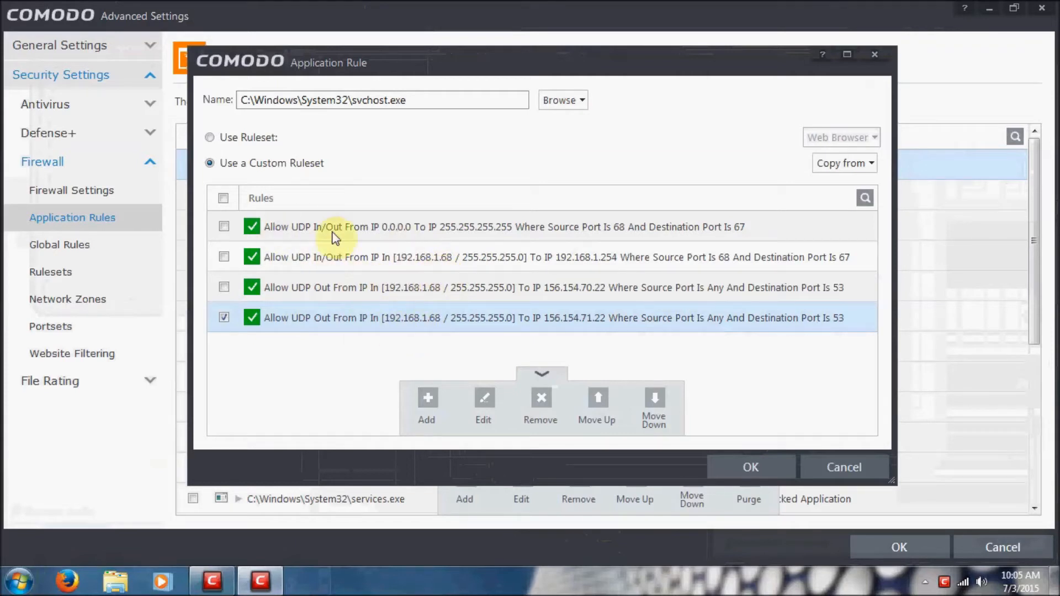
Widen the Application Rule window and start a fifth svchost.exe rule that allows TCP in the Out direction.
left_click_drag(894, 192, 963, 194)
left_click_drag(595, 80, 575, 67)
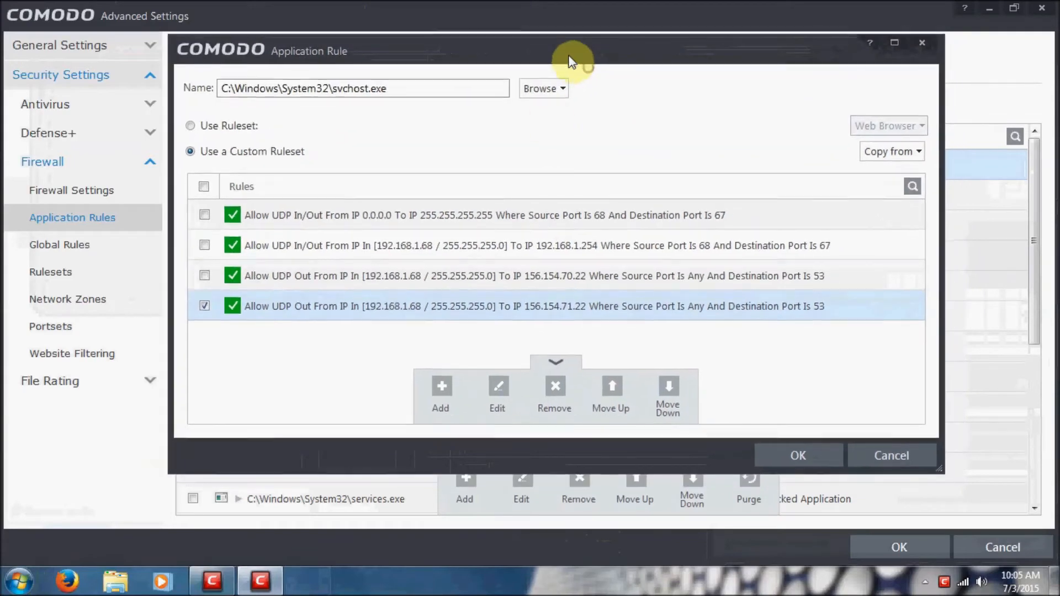
left_click(444, 394)
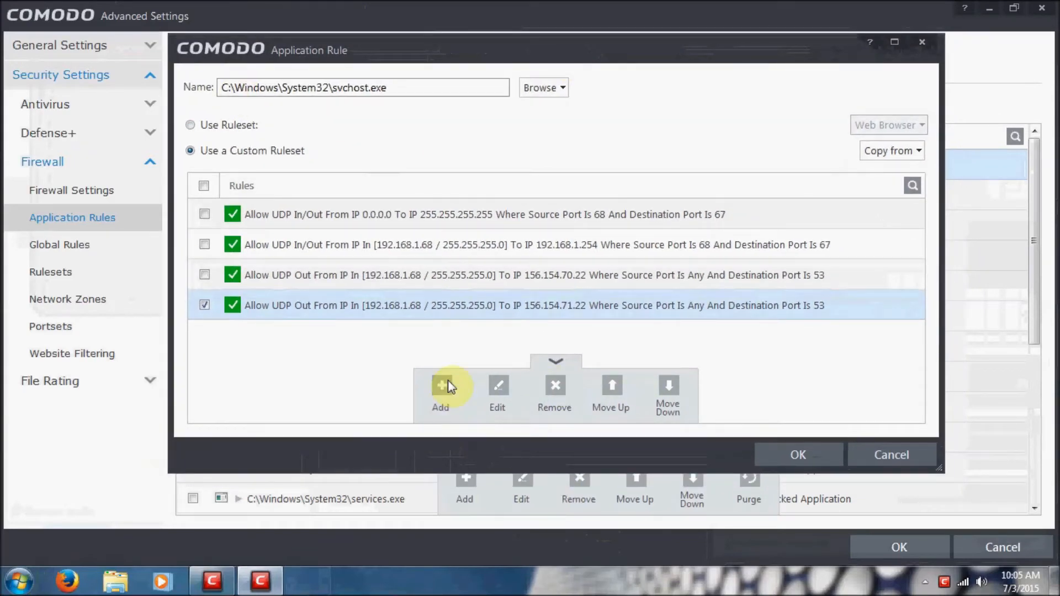
left_click(568, 108)
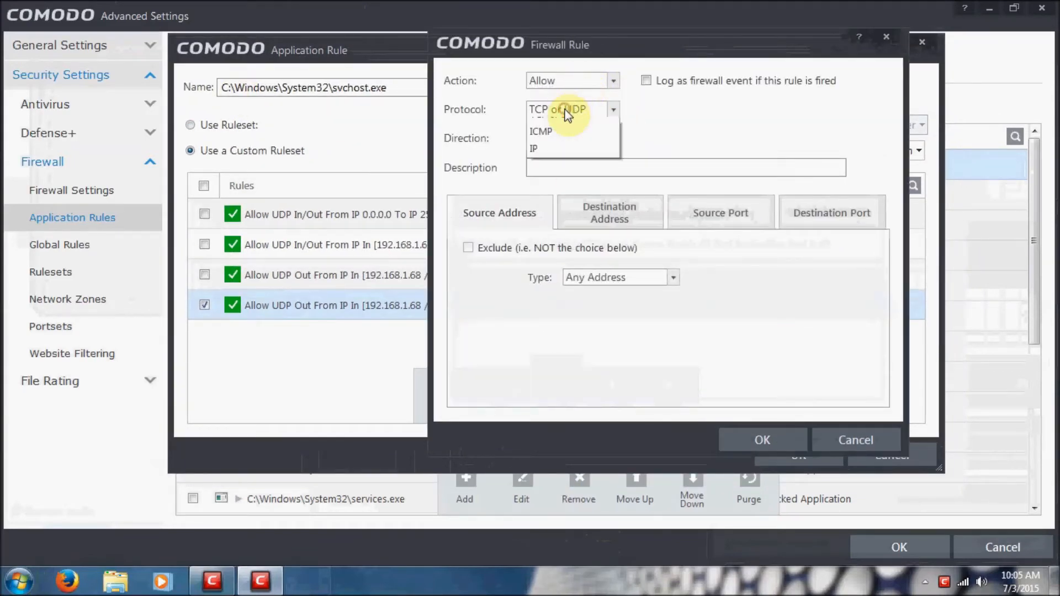
left_click(573, 160)
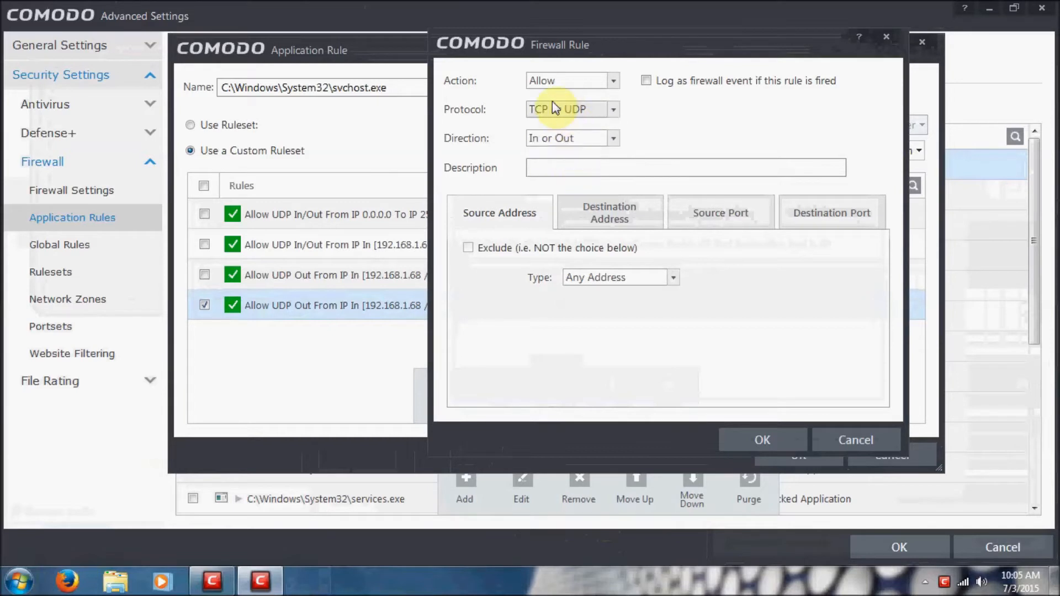
left_click(574, 110)
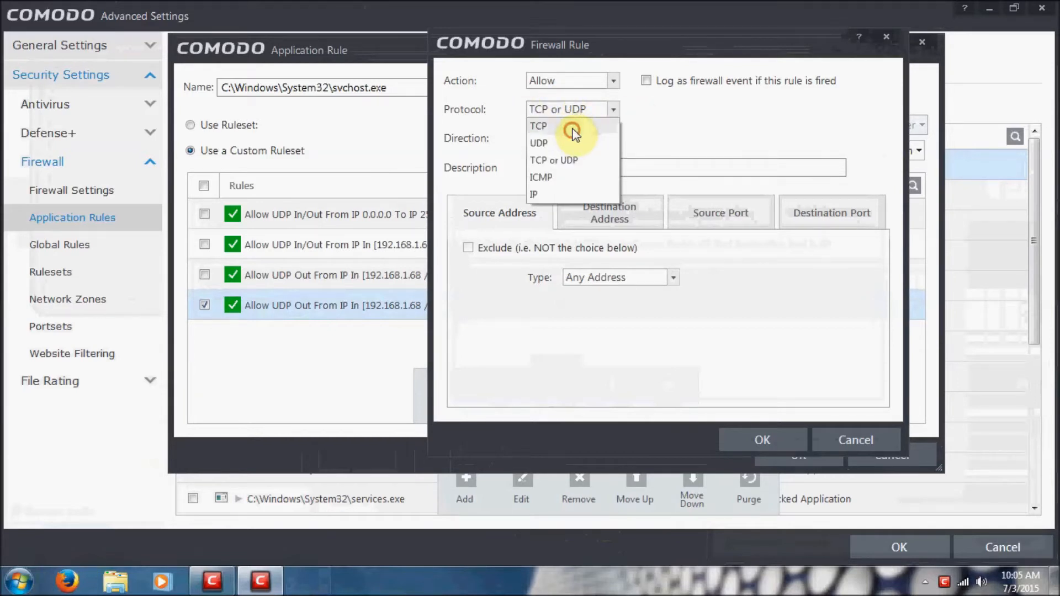
left_click(572, 127)
left_click(568, 139)
left_click(566, 154)
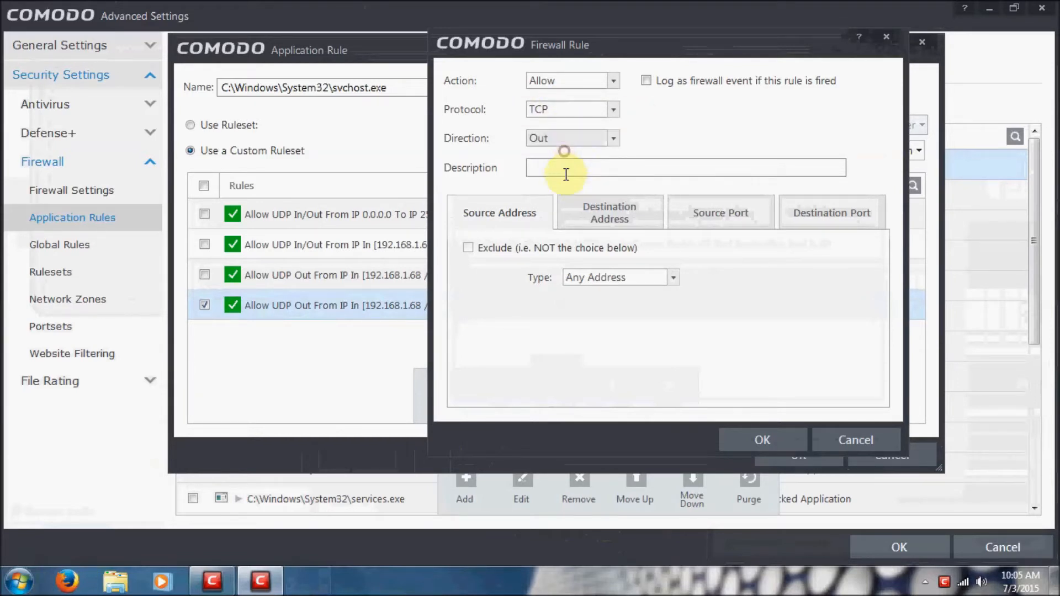
Set the fifth rule's source address to an IPv4 subnet mask with IP 192.168.1.68 and mask 255.255.255.0.
left_click(588, 277)
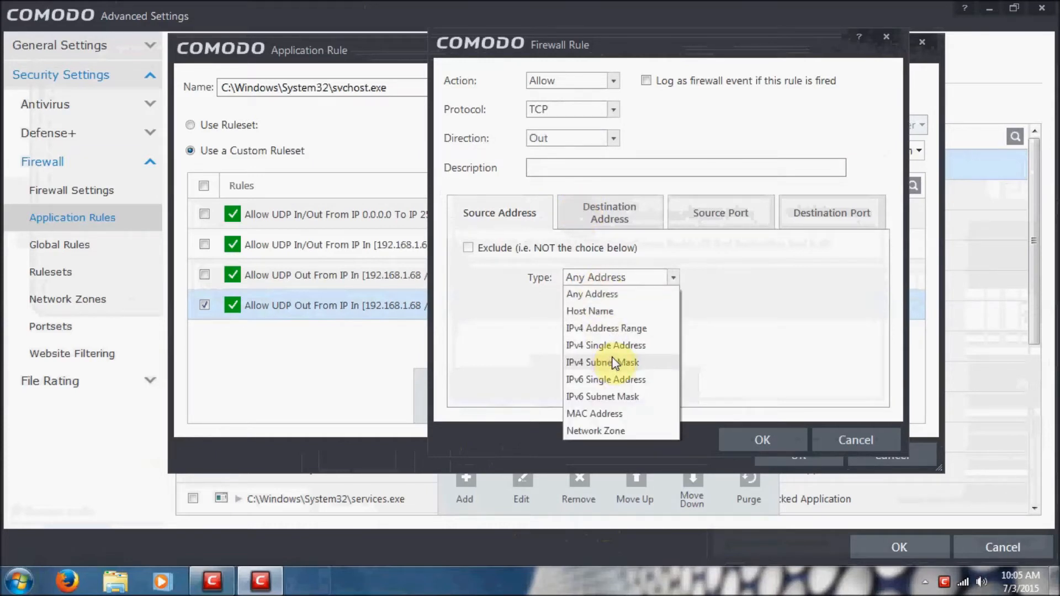
left_click(611, 356)
left_click(569, 318)
type("192.168.  1")
left_click(652, 312)
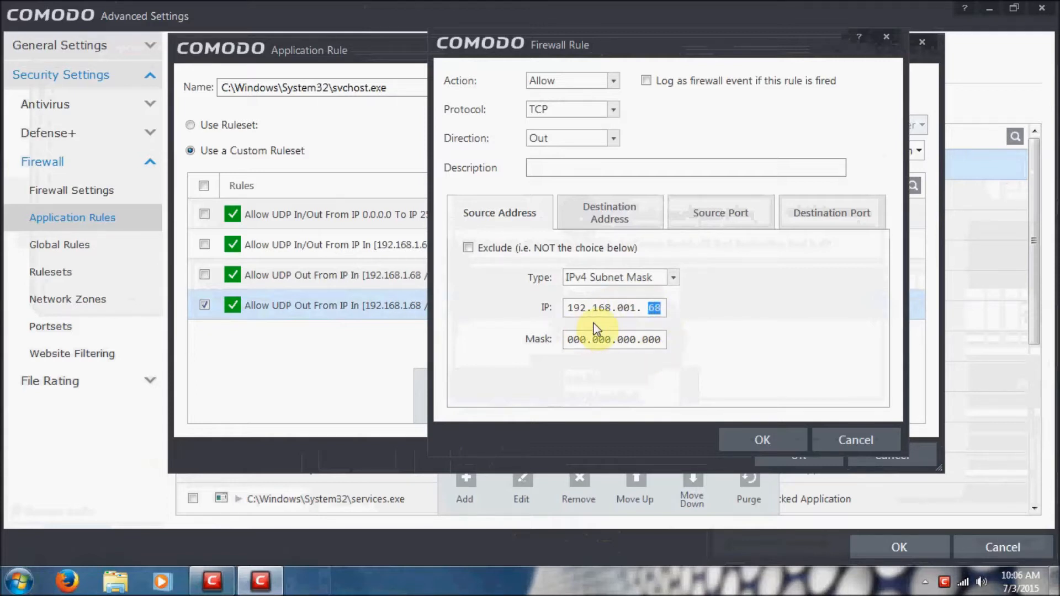
left_click(580, 343)
type("5255255")
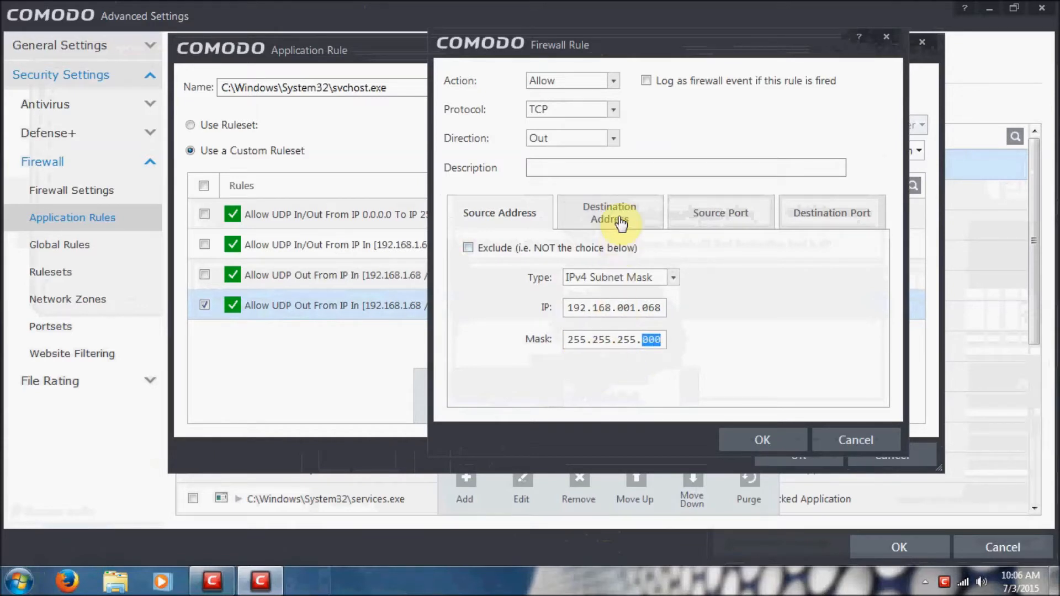
Save the fifth rule with single destination port 80 and move it to the end of the rule list.
left_click(622, 223)
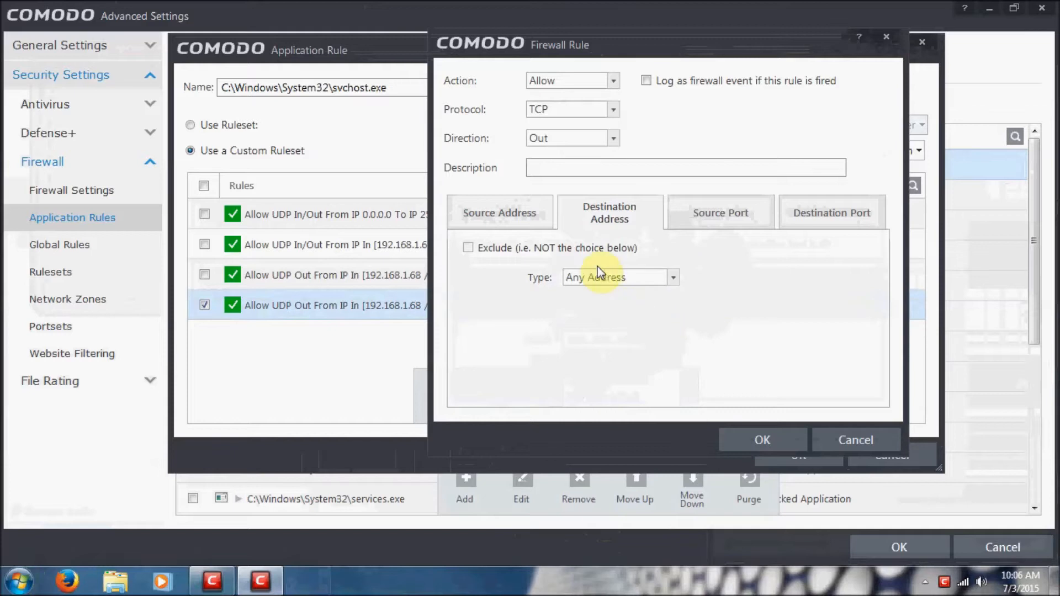
left_click(803, 226)
left_click(631, 276)
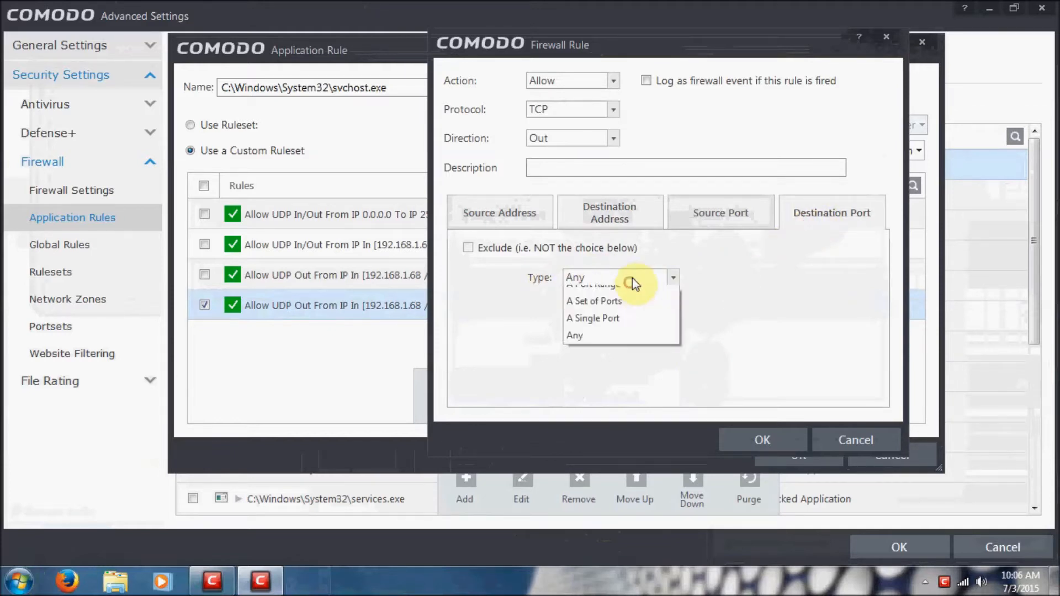
left_click(611, 328)
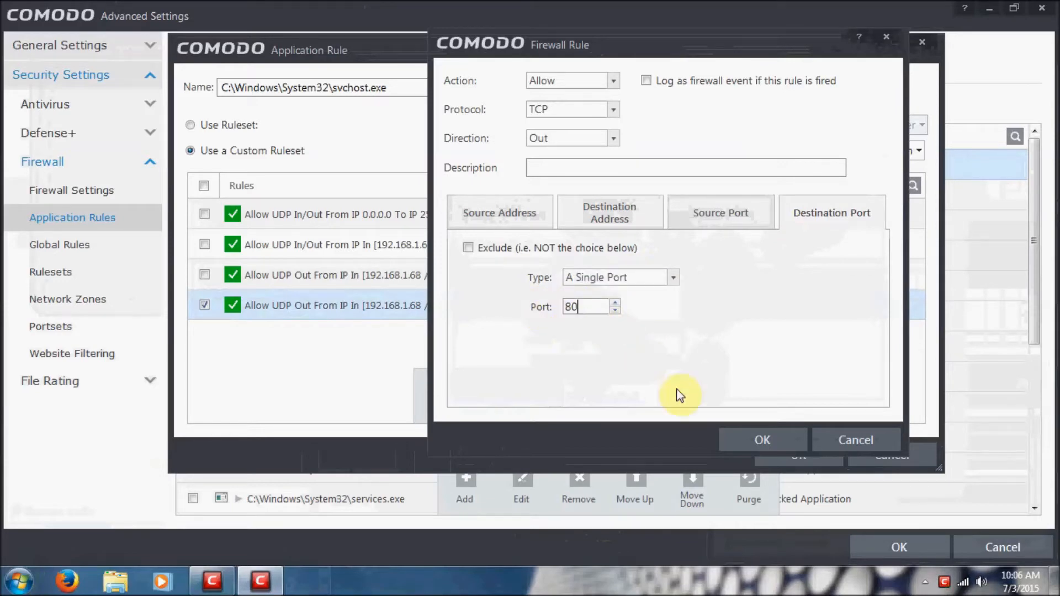
left_click(751, 435)
left_click_drag(396, 214, 387, 348)
Start a sixth svchost.exe rule that allows TCP in the Out direction.
left_click(440, 389)
left_click(552, 82)
left_click(544, 93)
left_click(561, 108)
left_click(562, 127)
left_click(609, 138)
left_click(566, 153)
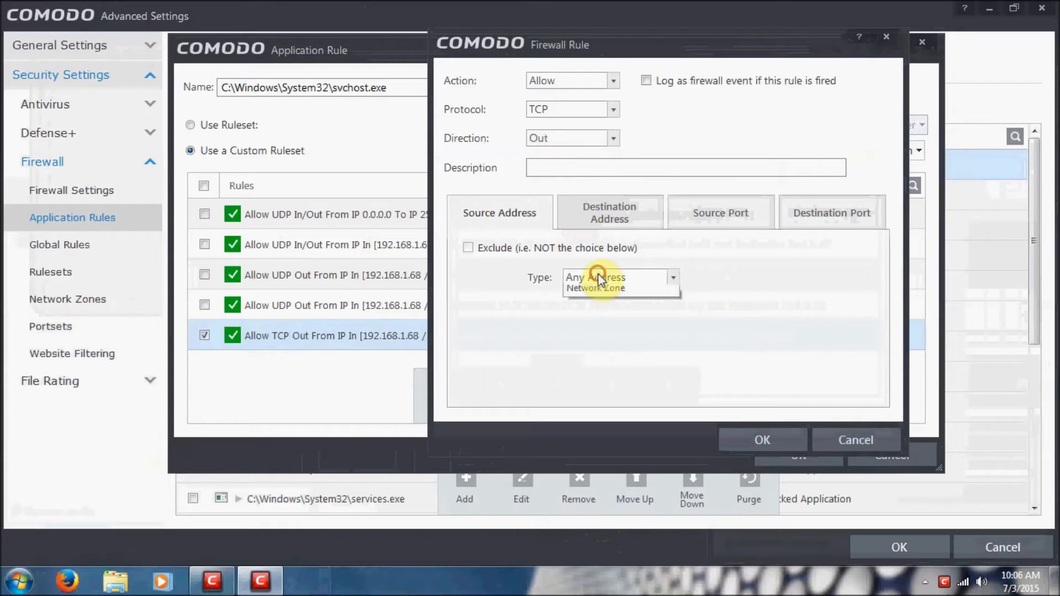
Set the sixth rule's source address to an IPv4 subnet mask with IP 192.168.1.68 and mask 255.255.255.0.
left_click(598, 274)
left_click(605, 359)
left_click(584, 309)
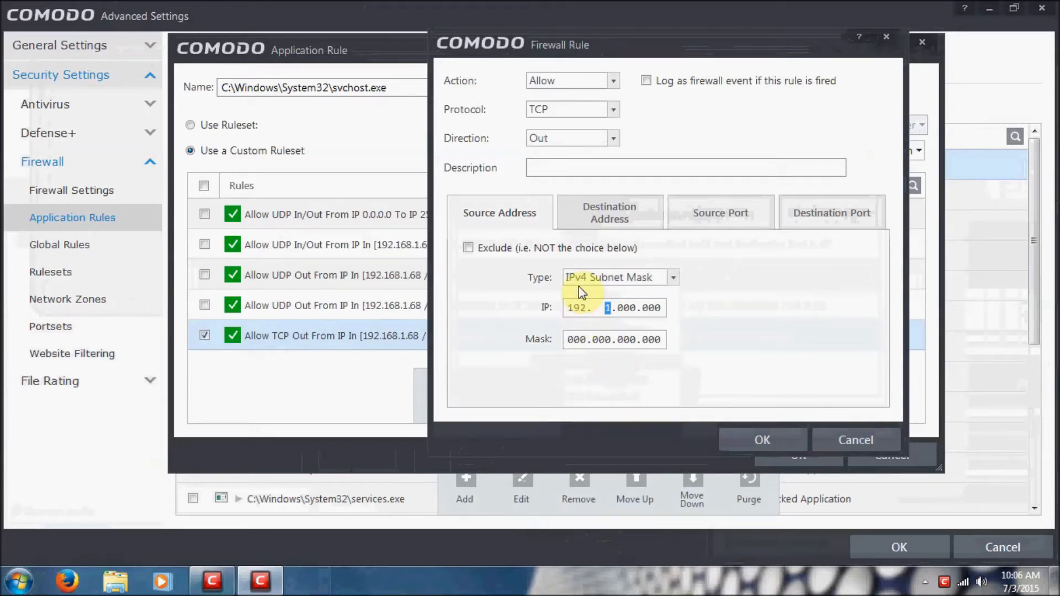
type("192.168.001. 68")
left_click(586, 340)
left_click(591, 312)
left_click(601, 337)
type("255255255")
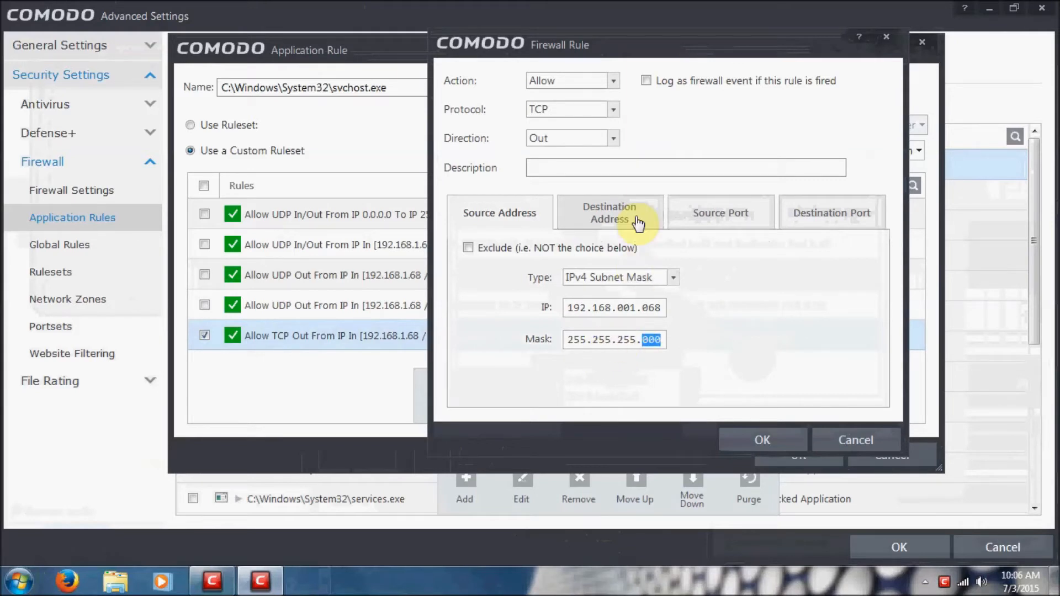
Save the sixth rule with single destination port 443 and move it to the end of the rule list.
left_click(635, 208)
left_click(837, 212)
left_click(608, 282)
left_click(610, 330)
left_click(591, 305)
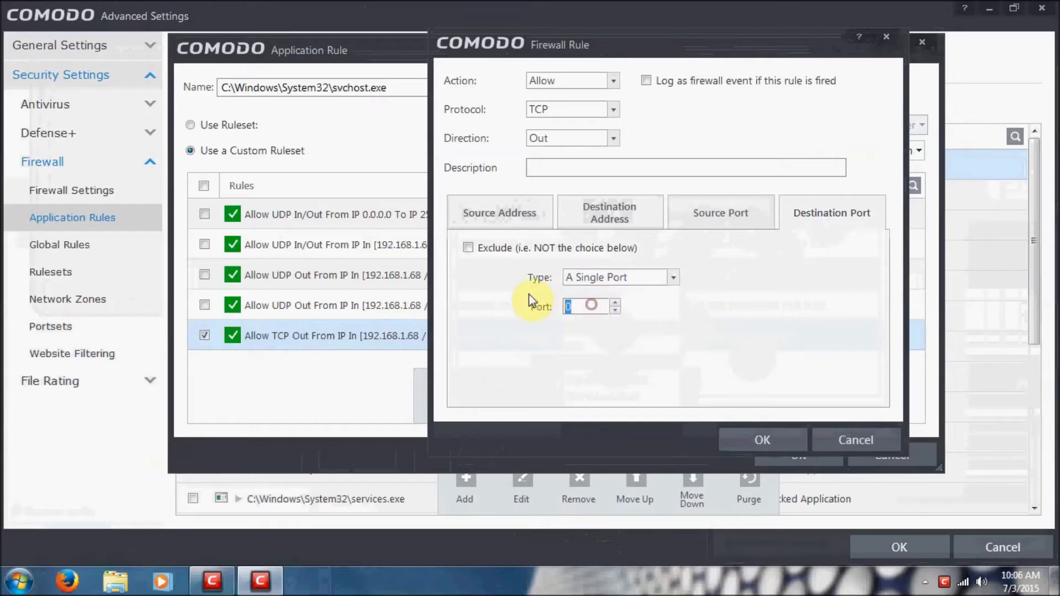
type("443")
left_click(754, 440)
left_click_drag(335, 214, 327, 366)
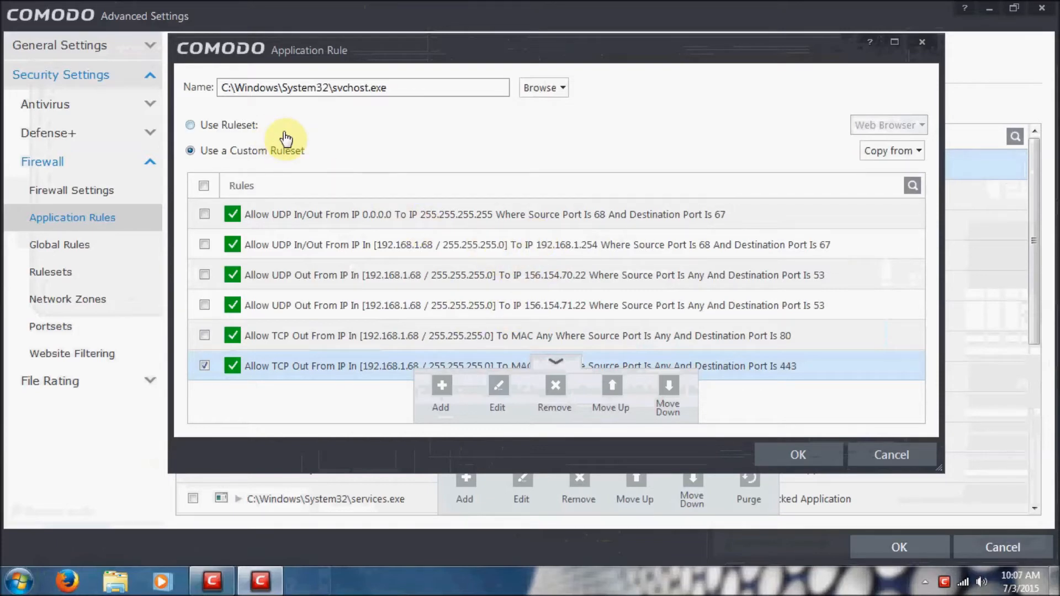
Add a svchost.exe rule that blocks and logs TCP or UDP in both directions, and place it last in the list.
left_click(442, 387)
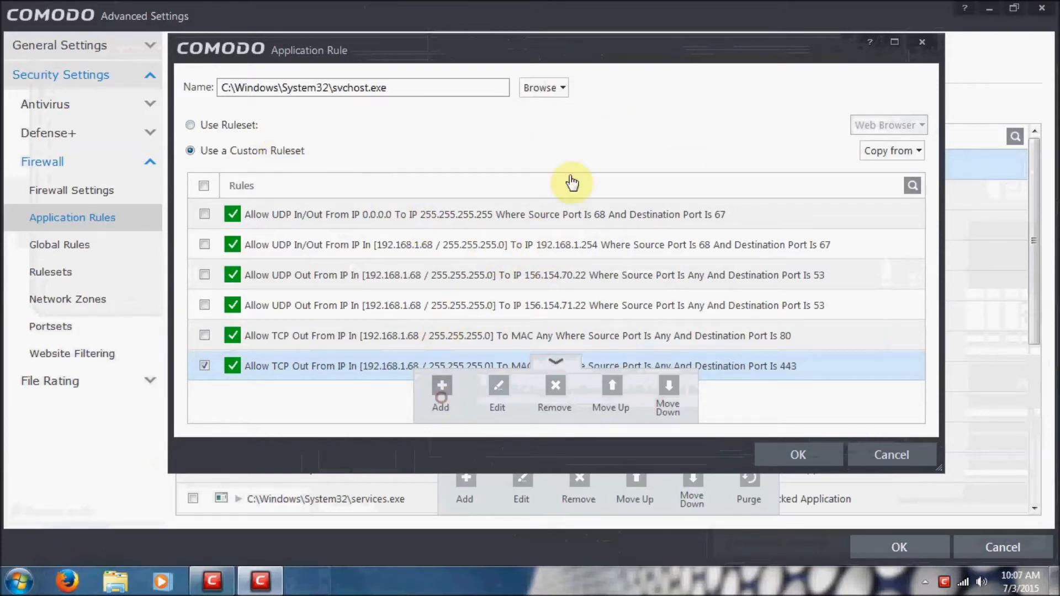
left_click(566, 81)
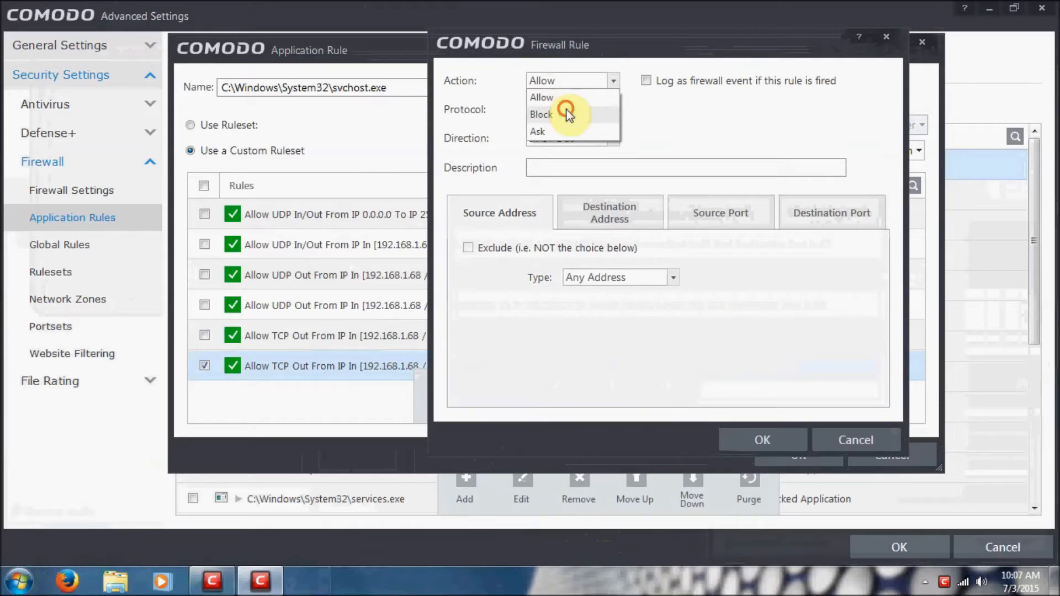
left_click(566, 109)
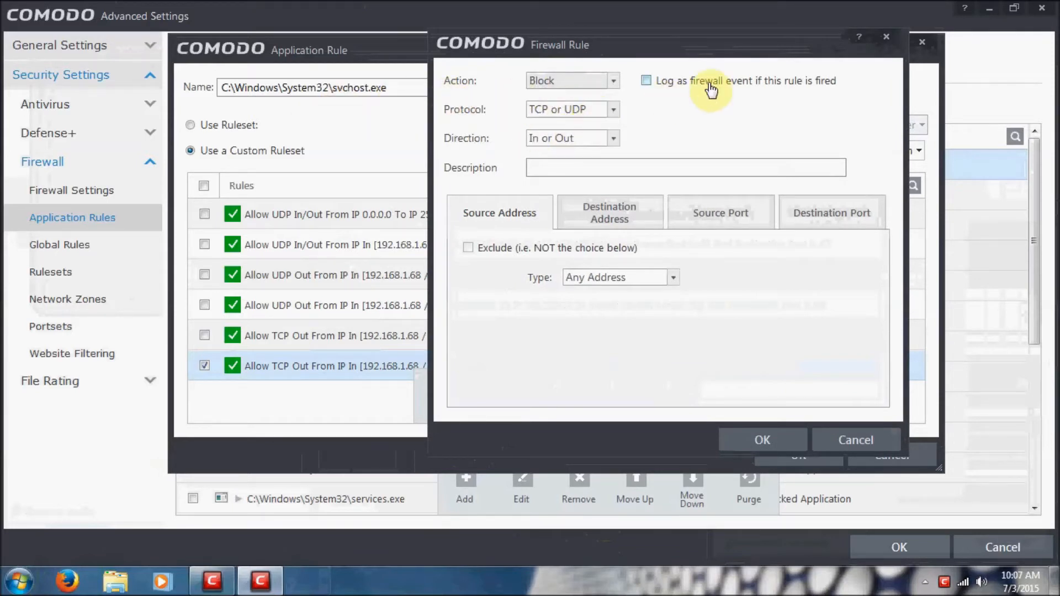
left_click(701, 88)
left_click(762, 436)
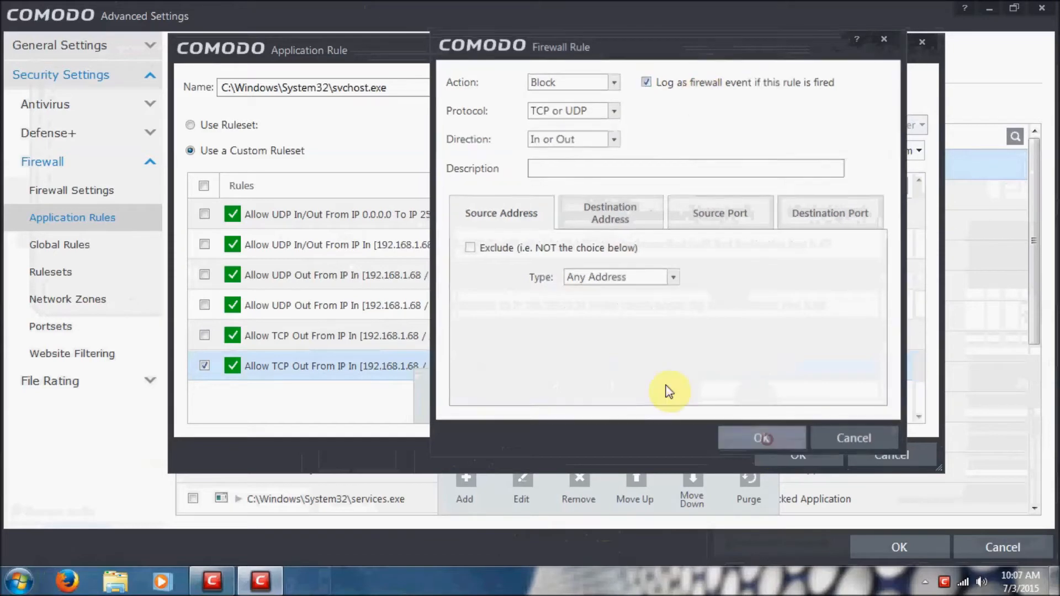
left_click_drag(340, 221, 309, 398)
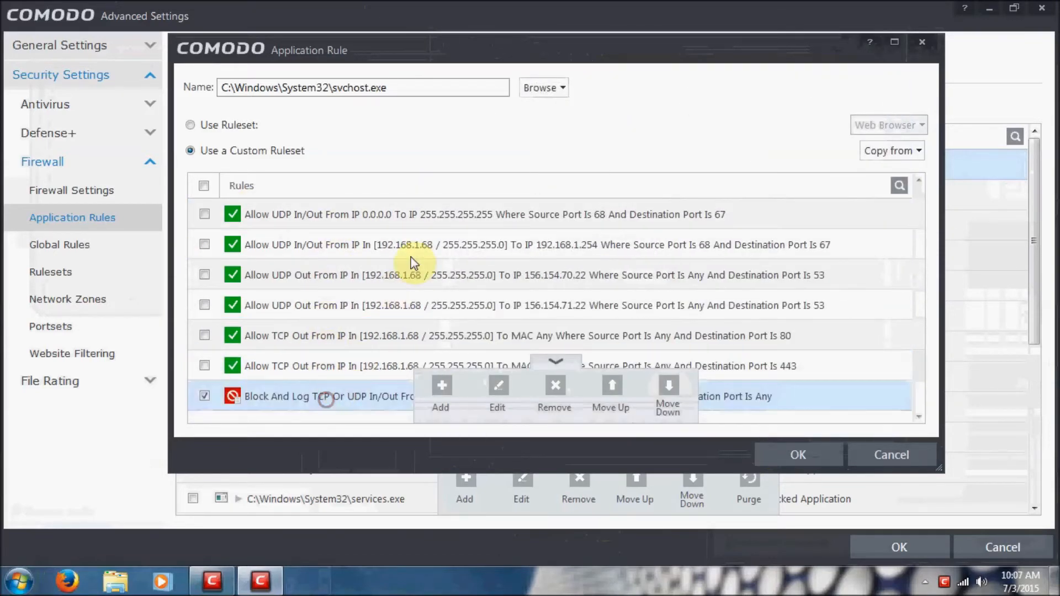
Add a svchost.exe rule that blocks and logs ICMP in both directions, and place it directly below the port 443 rule.
left_click(442, 385)
left_click(568, 82)
left_click(570, 114)
left_click(613, 109)
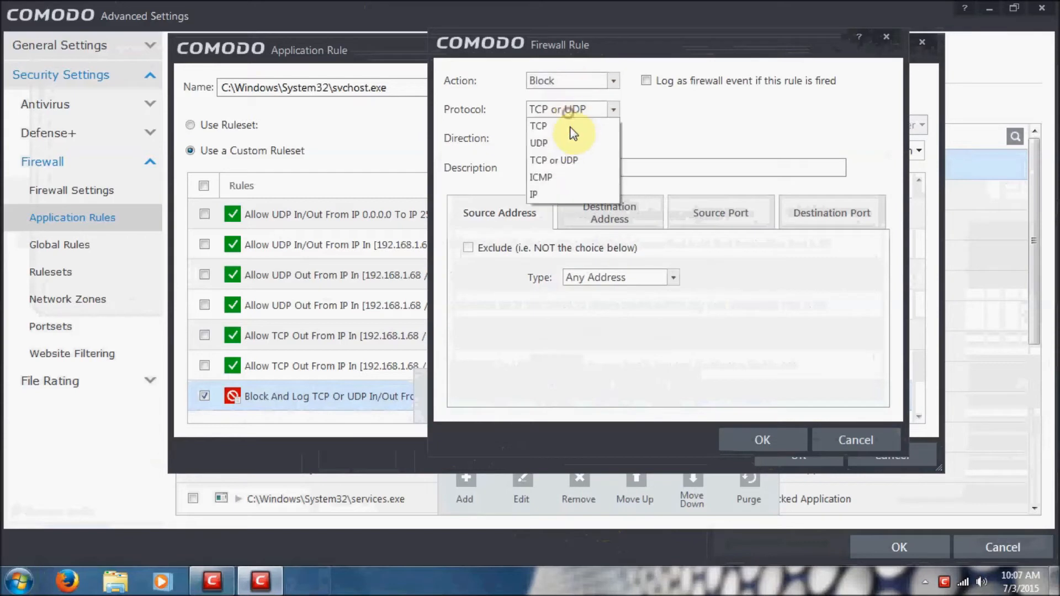
left_click(575, 178)
left_click(659, 81)
left_click(741, 431)
left_click_drag(331, 214, 327, 406)
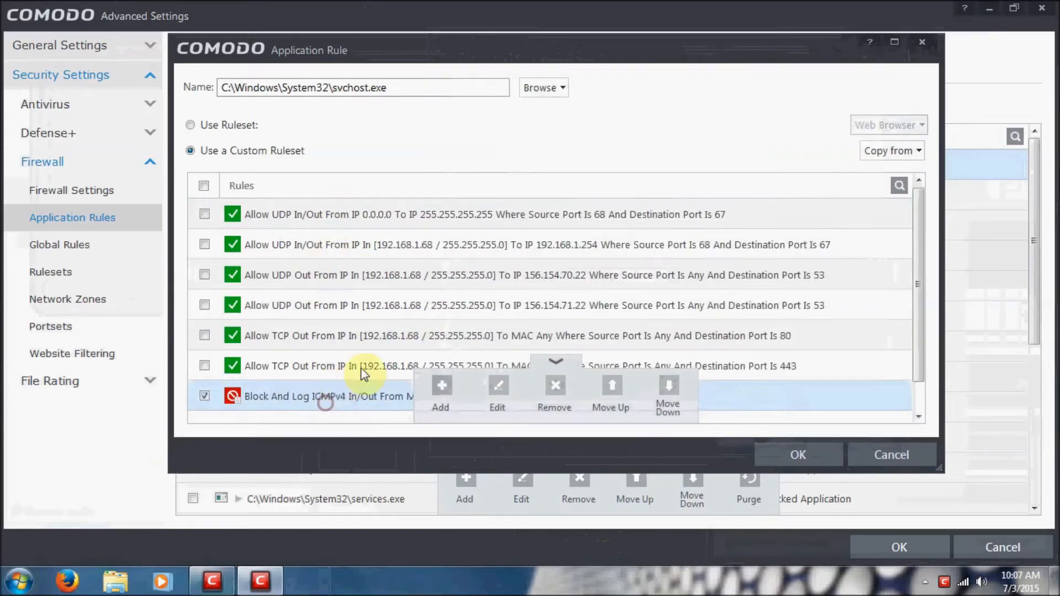
Add a svchost.exe rule that blocks and logs the IP protocol in both directions.
left_click(442, 385)
left_click(565, 112)
left_click(569, 109)
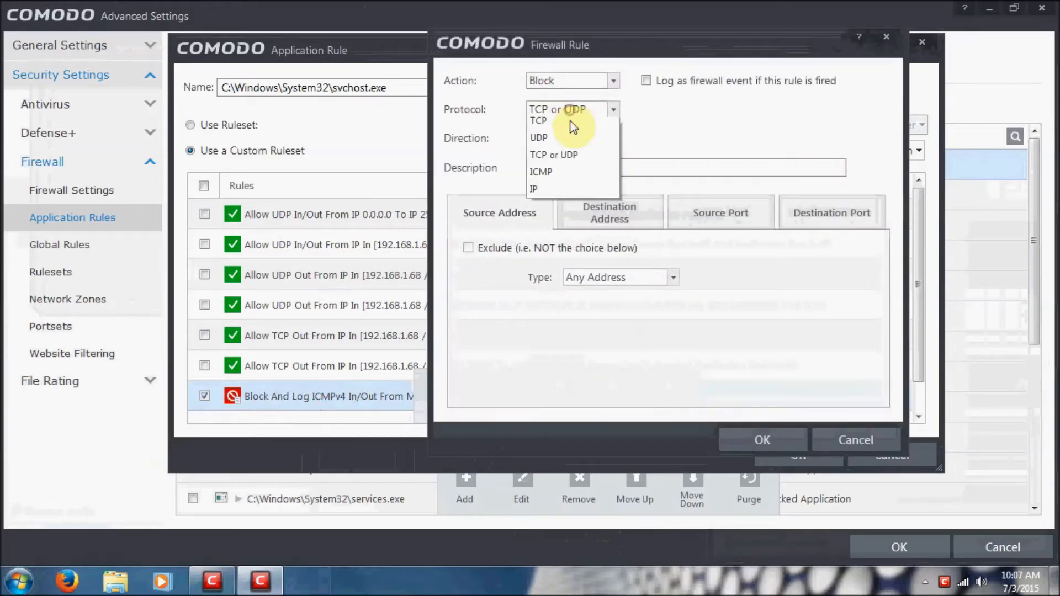
left_click(568, 193)
left_click(672, 81)
left_click(768, 441)
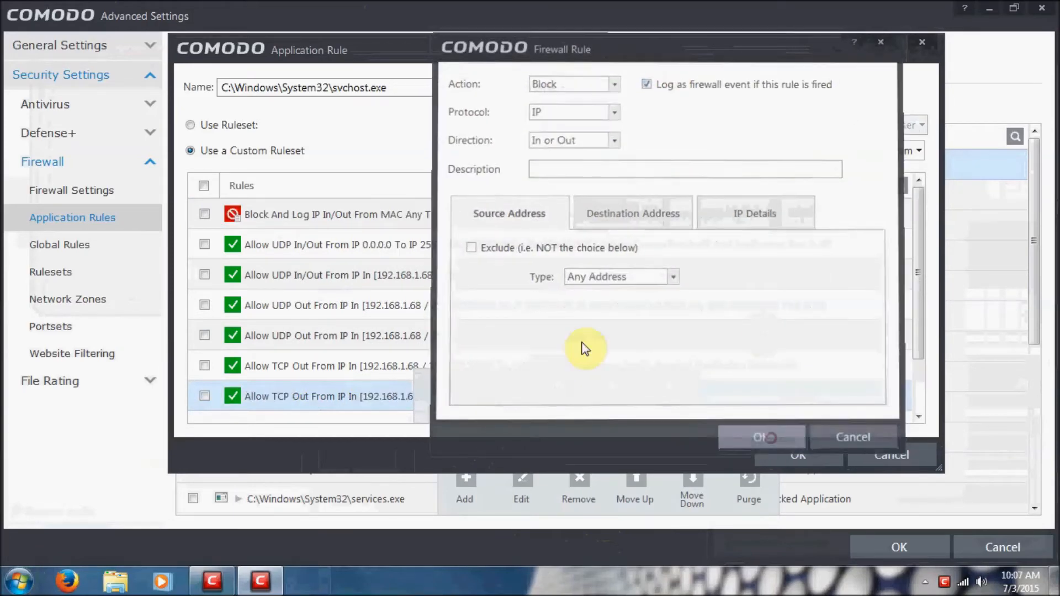
Move the Block And Log IP rule to the end of the svchost.exe rule list.
left_click(340, 215)
left_click_drag(339, 211, 348, 242)
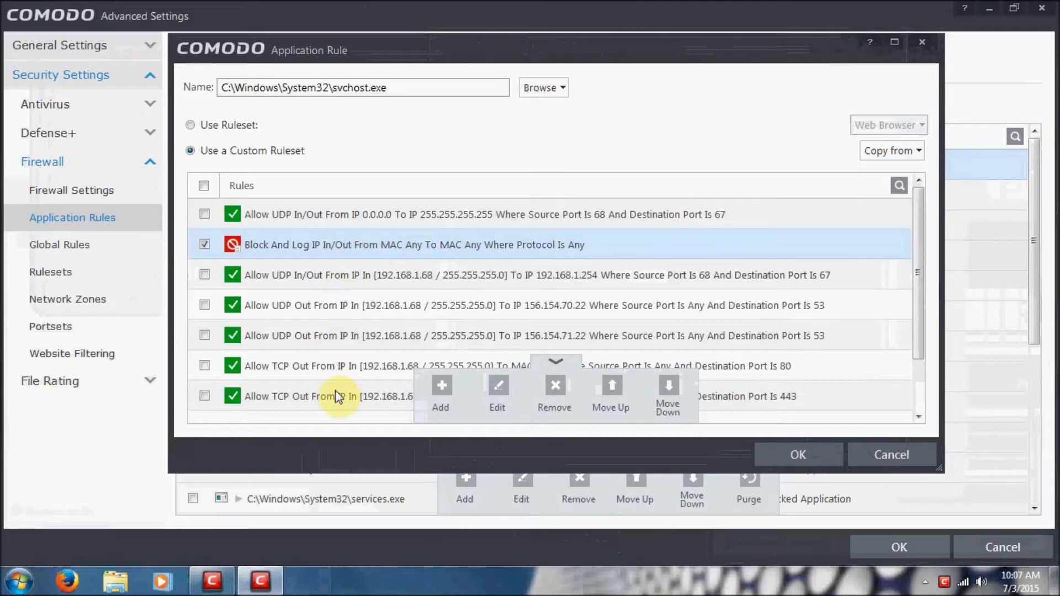
scroll(348, 264, "down", 2)
scroll(385, 260, "up", 2)
left_click_drag(338, 246, 332, 397)
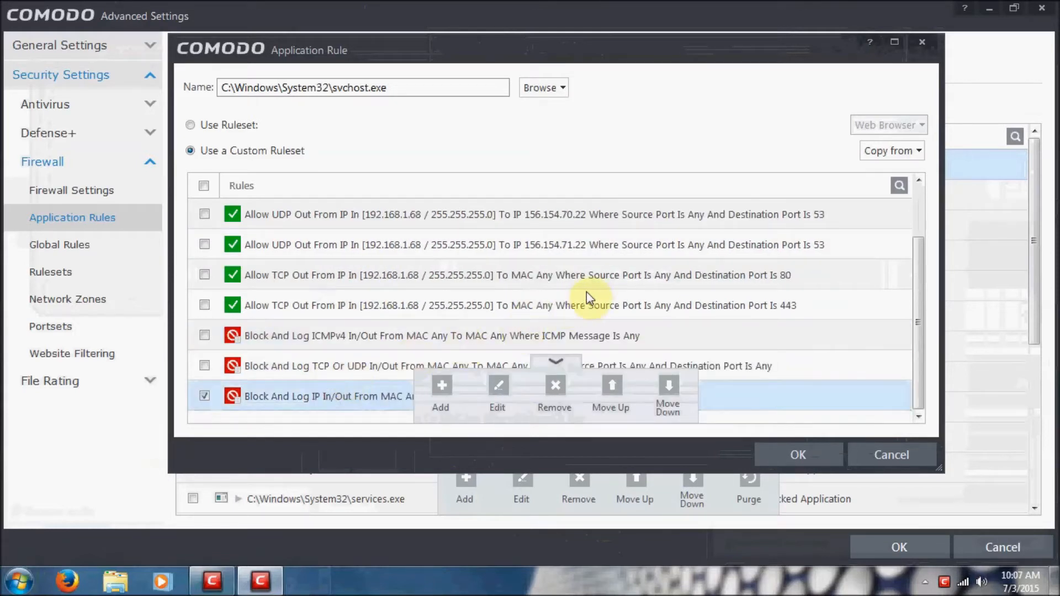
Check the full svchost.exe rule list and save the custom ruleset.
left_click(551, 364)
scroll(565, 331, "up", 2)
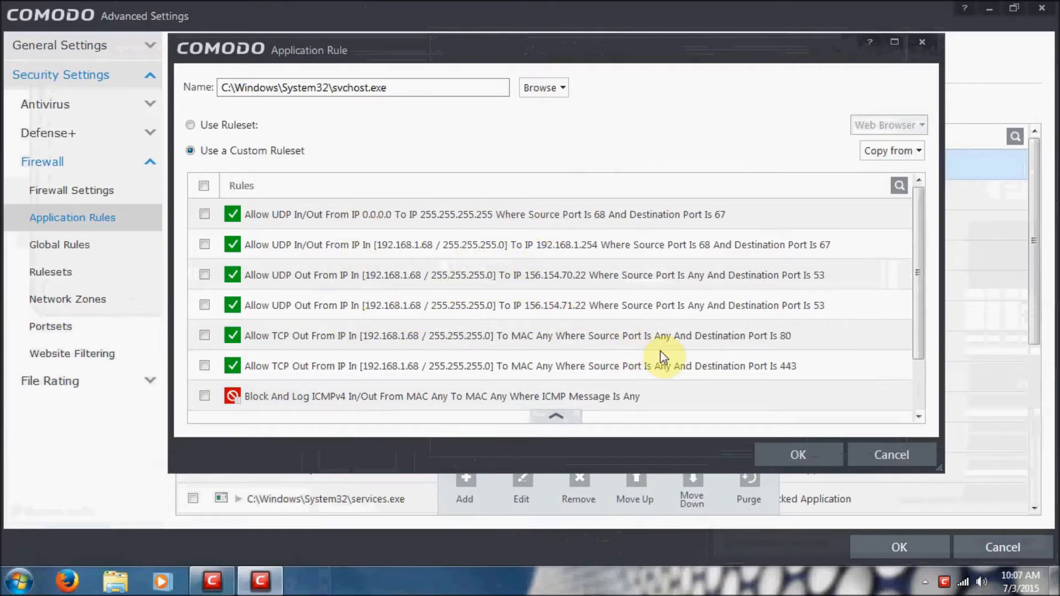
left_click(785, 455)
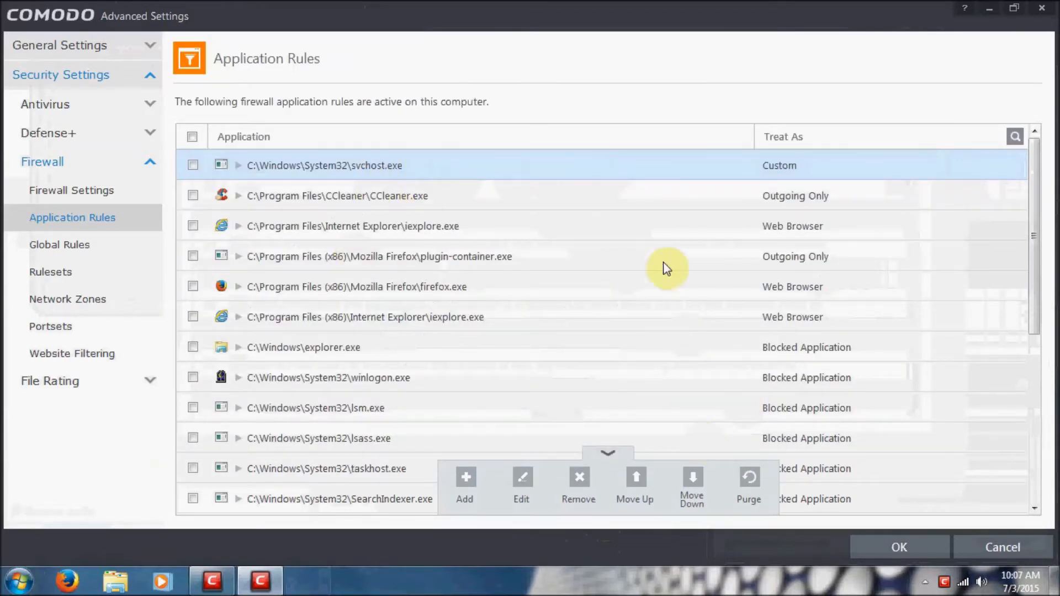
left_click(608, 457)
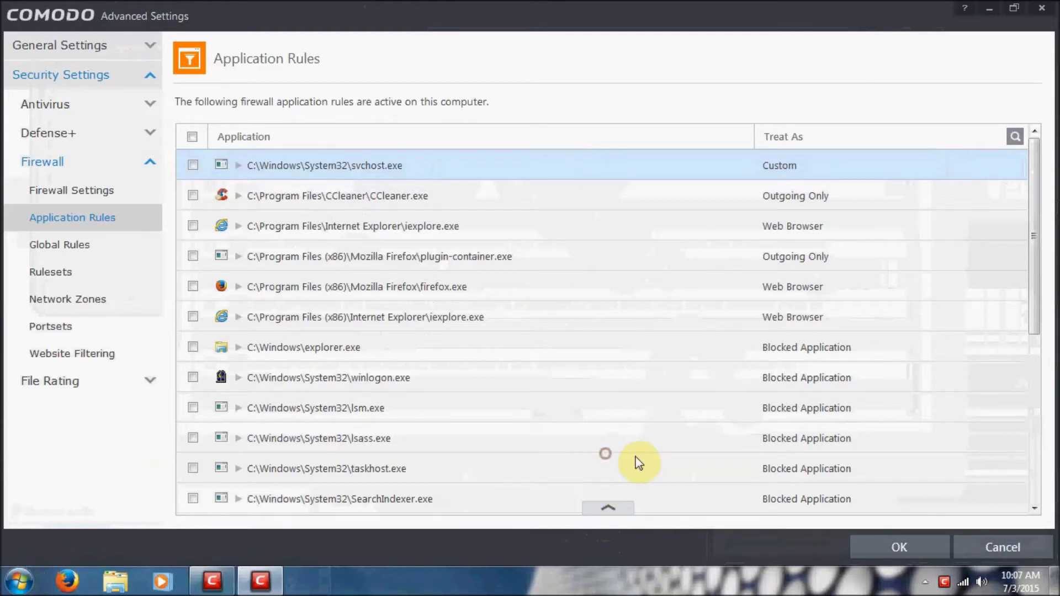
Start a new rule in Global Rules with the action Block for TCP or UDP traffic.
left_click(95, 251)
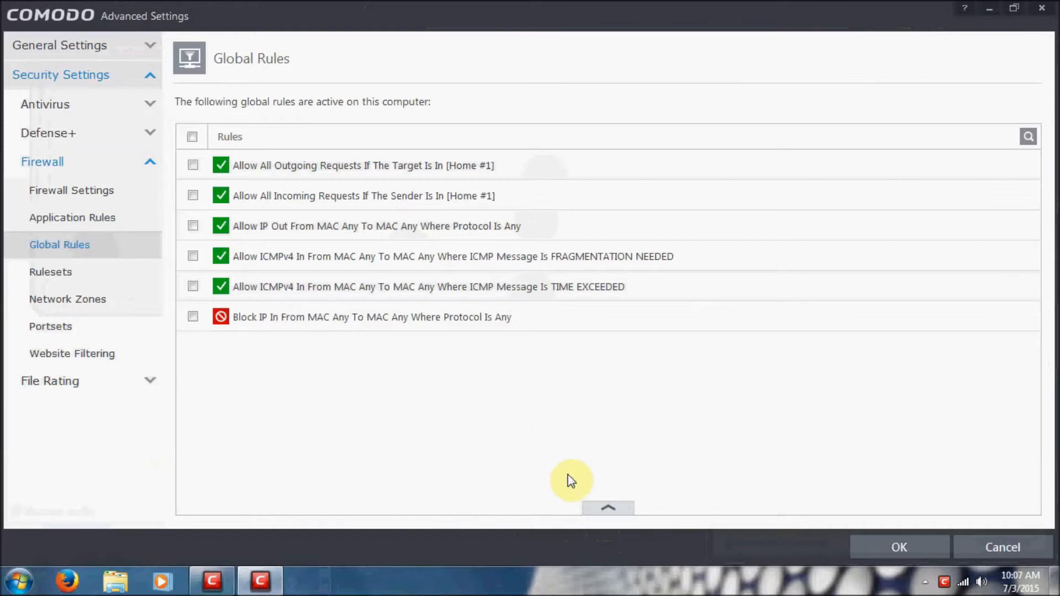
left_click(602, 509)
left_click(494, 482)
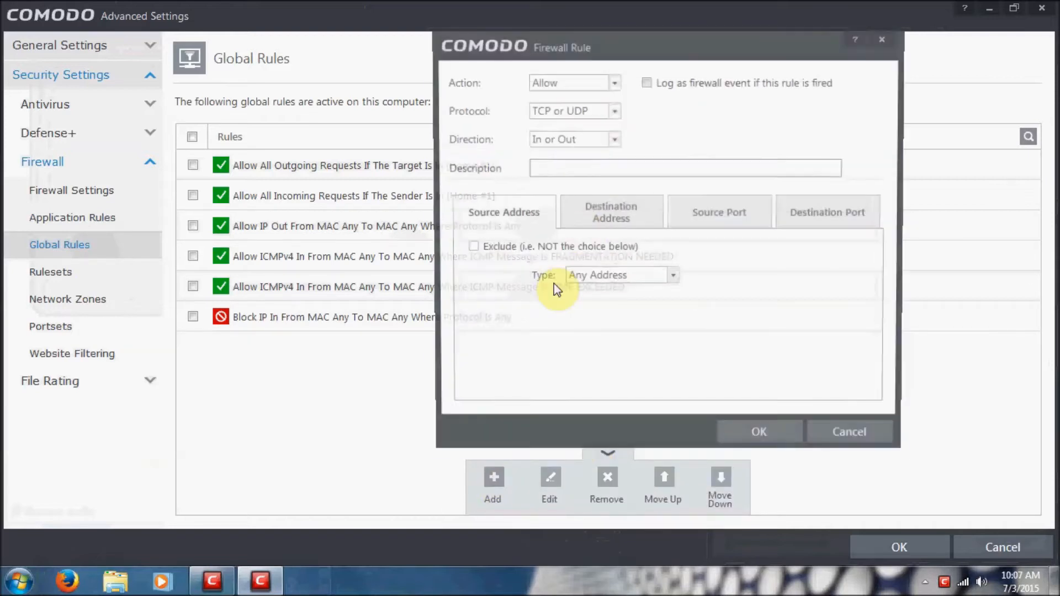
left_click_drag(596, 52, 554, 21)
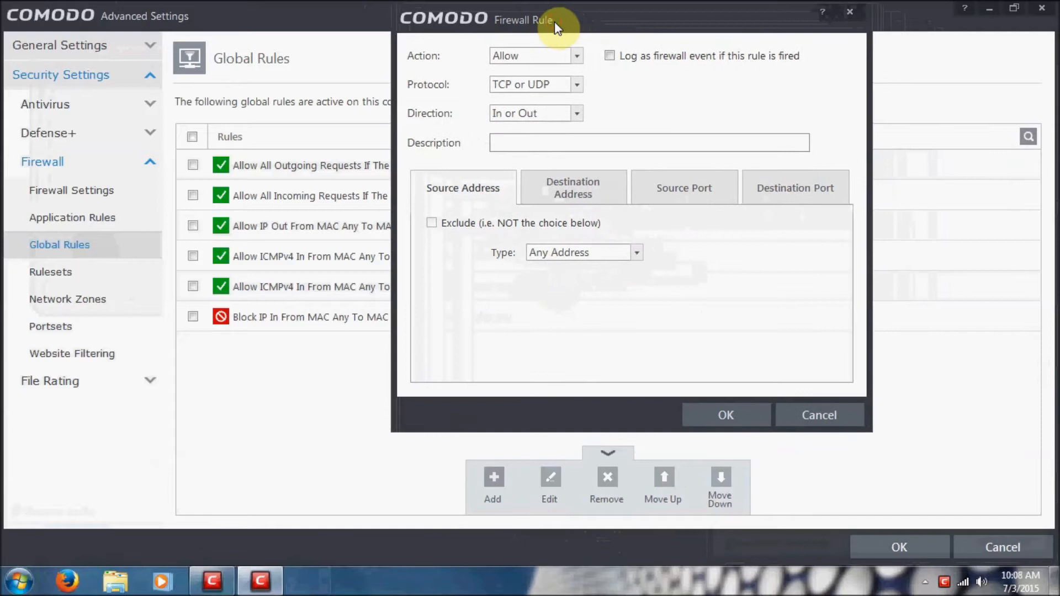
left_click(546, 55)
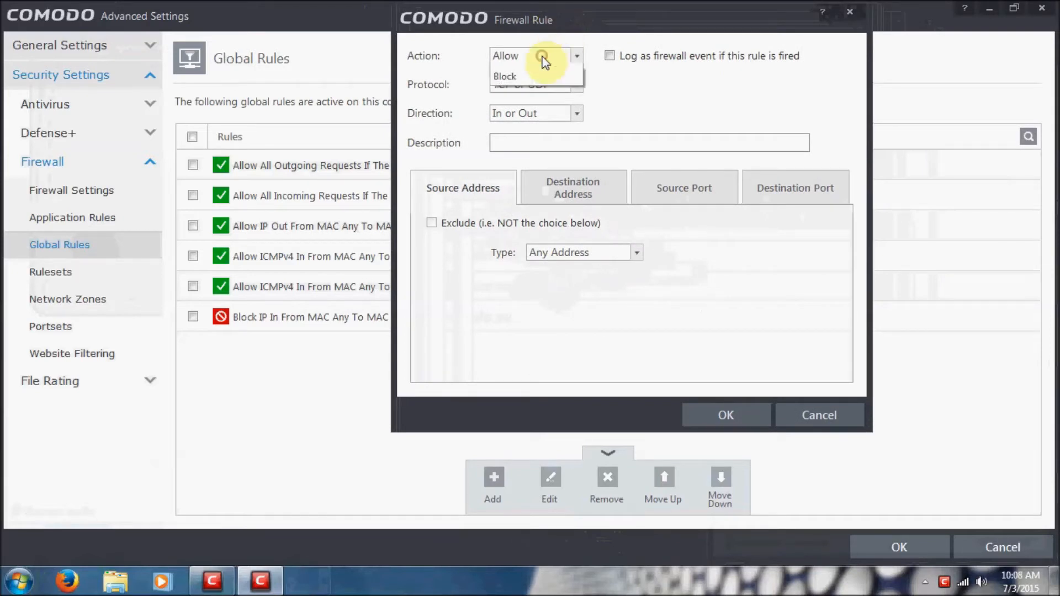
left_click(534, 87)
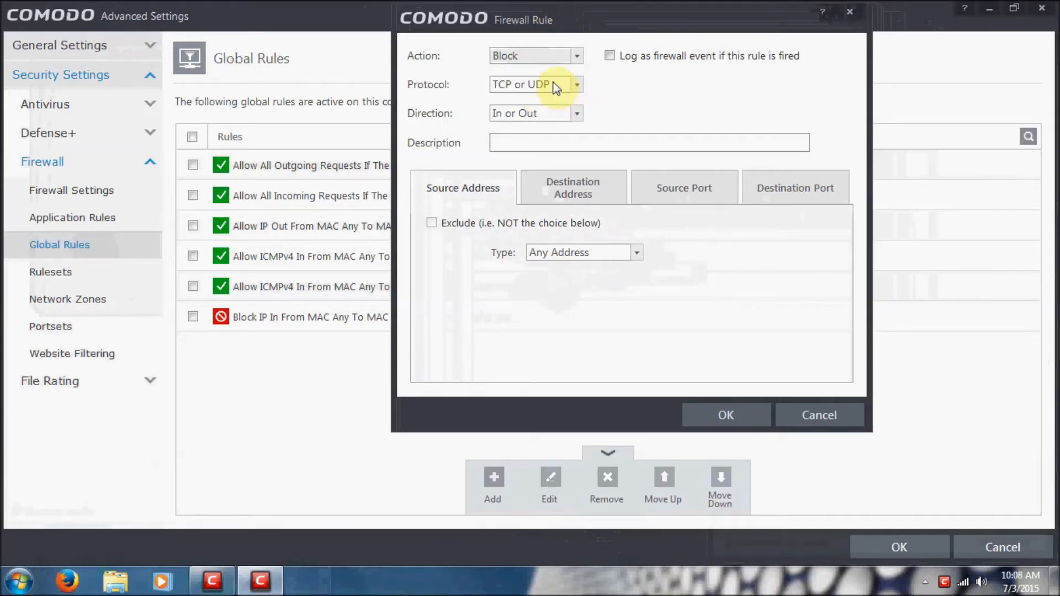
Save the global rule with destination port range 21 to 24 and place it just above the Block IP In rule.
left_click(775, 196)
left_click(604, 256)
left_click(602, 267)
left_click(566, 286)
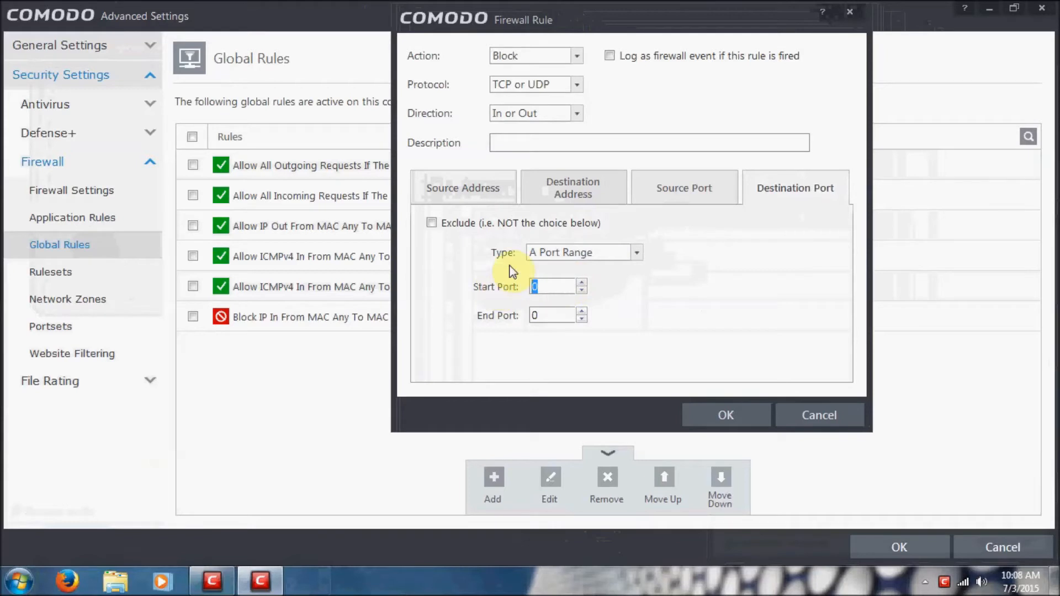
type("21")
left_click(557, 313)
type("2")
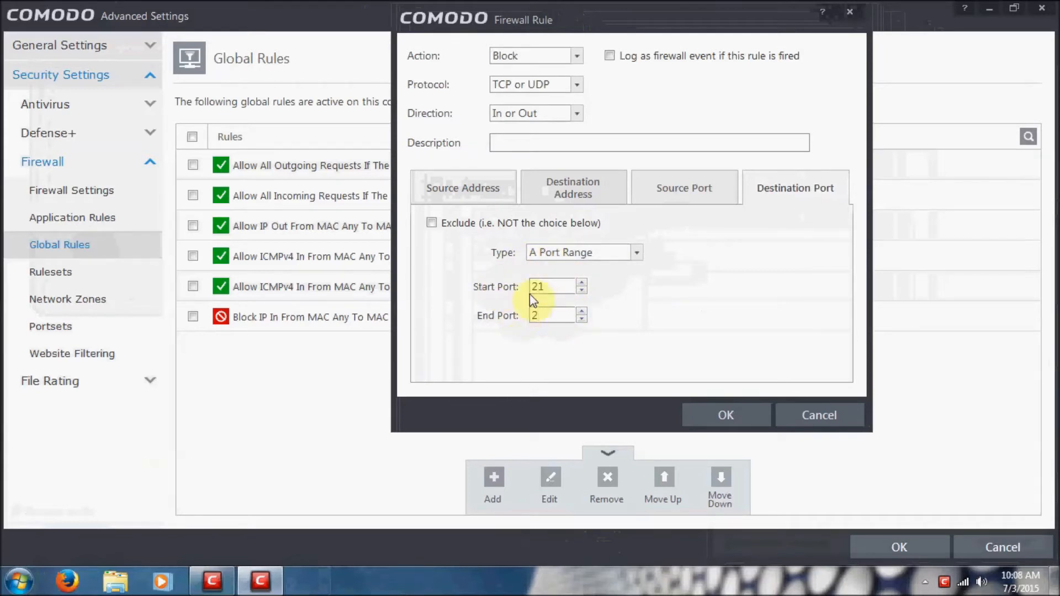
type("4")
left_click(717, 415)
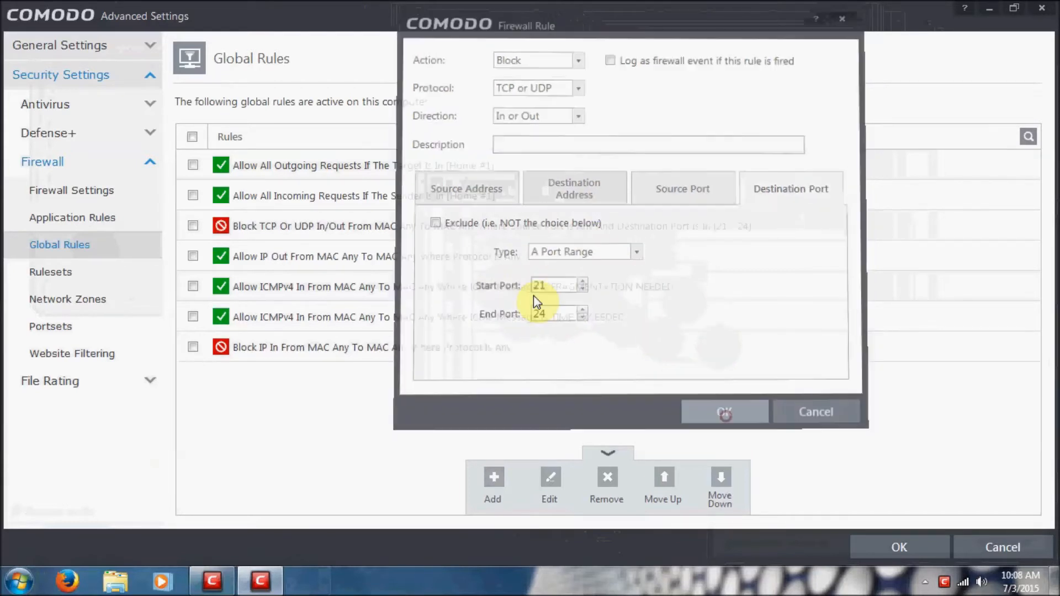
left_click_drag(438, 226, 436, 303)
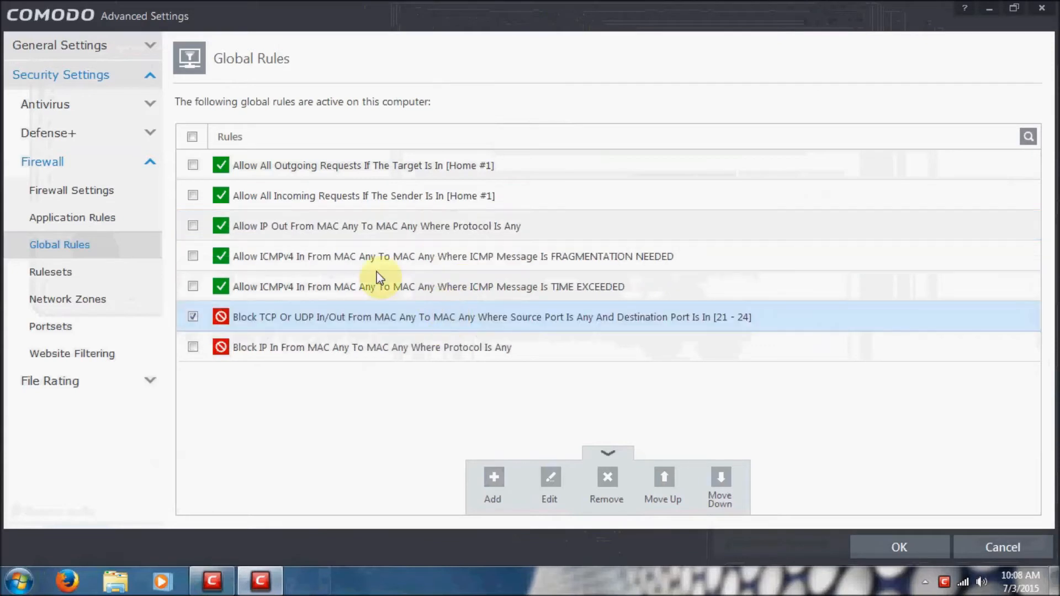
Add a global rule blocking TCP or UDP traffic to single destination port 69 and place it just above the 21 to 24 block rule.
left_click(493, 480)
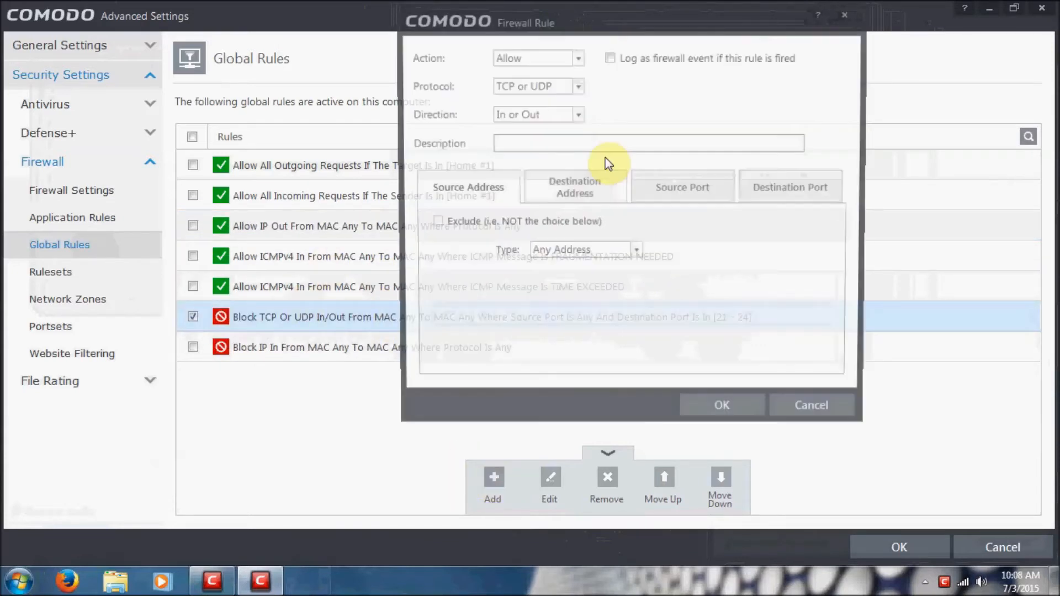
left_click(543, 61)
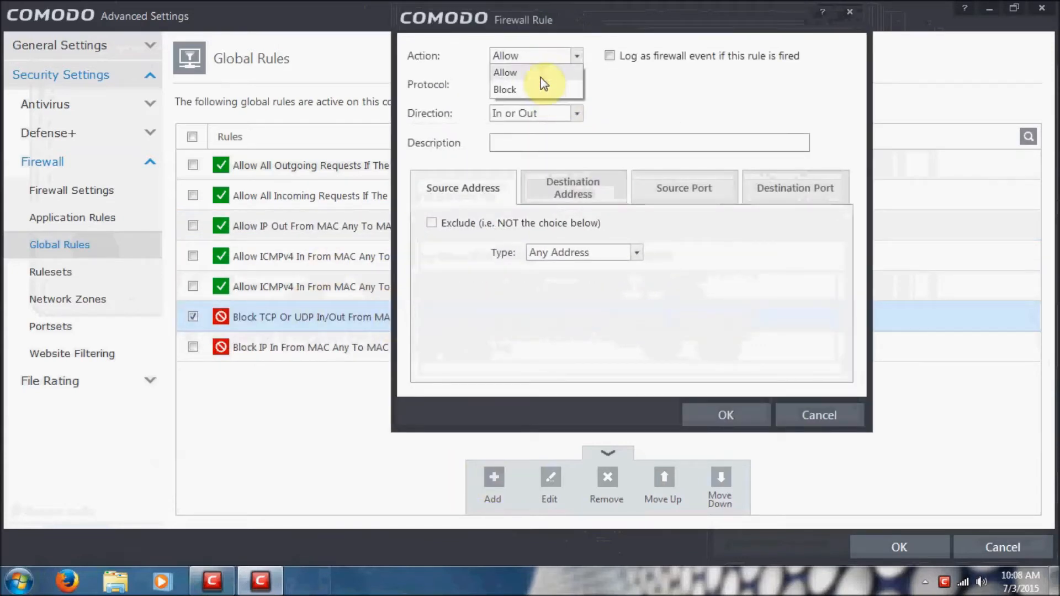
left_click(542, 82)
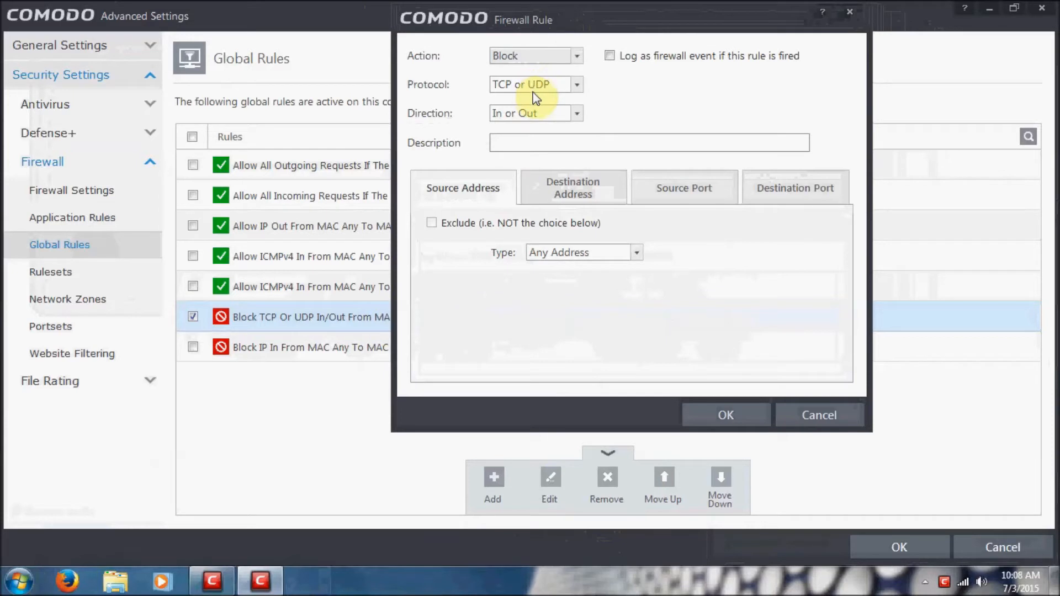
left_click(804, 193)
left_click(565, 254)
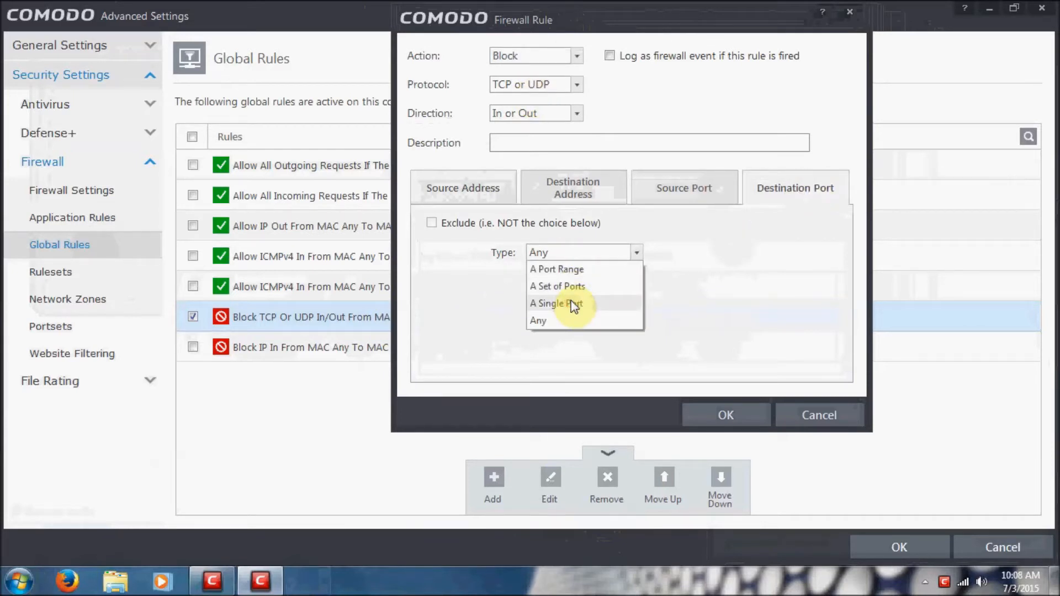
left_click(571, 303)
double_click(540, 280)
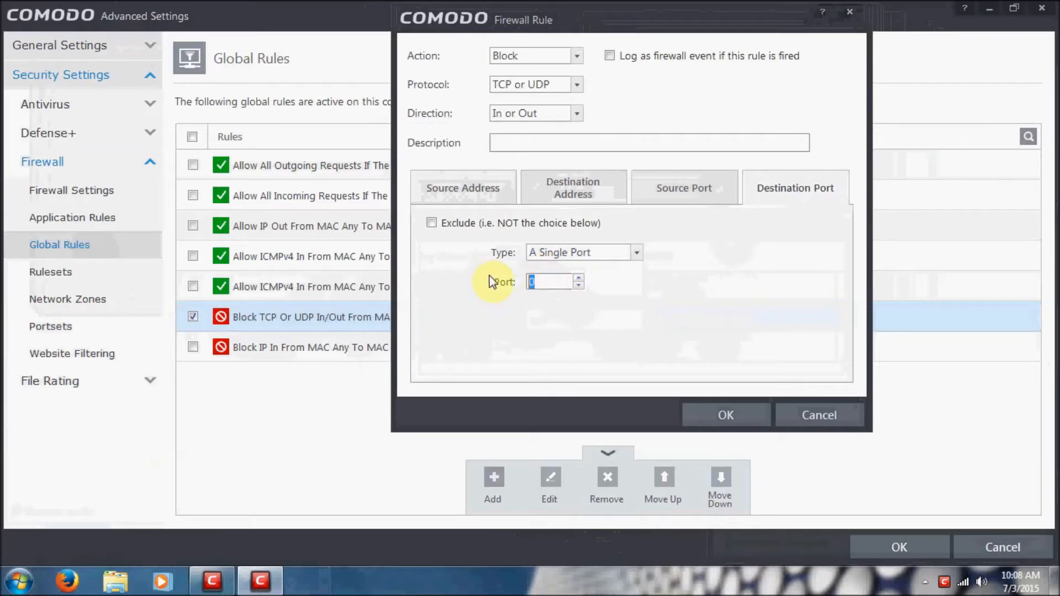
type("69")
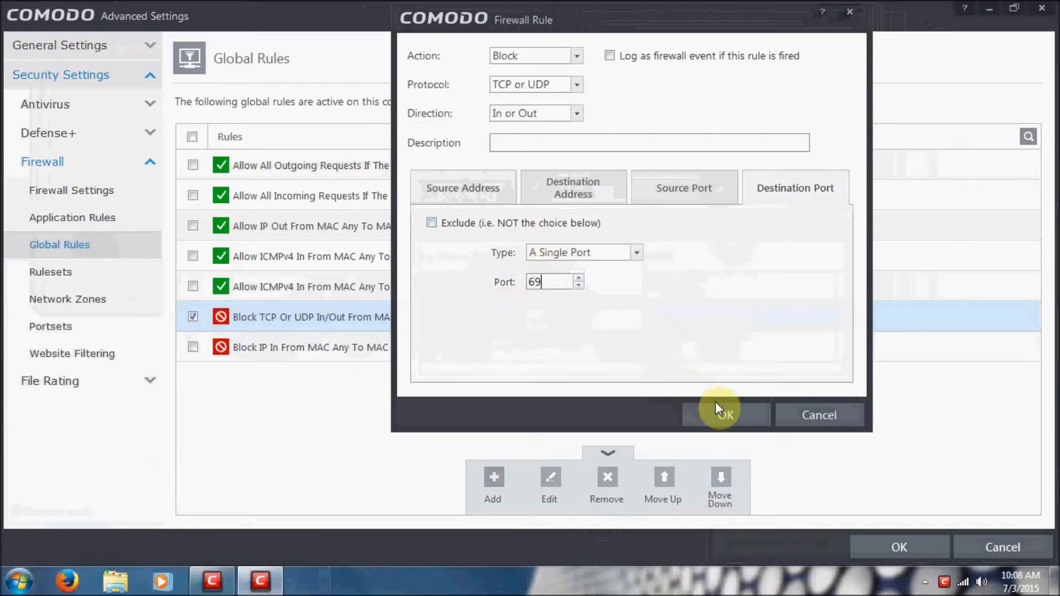
left_click(729, 418)
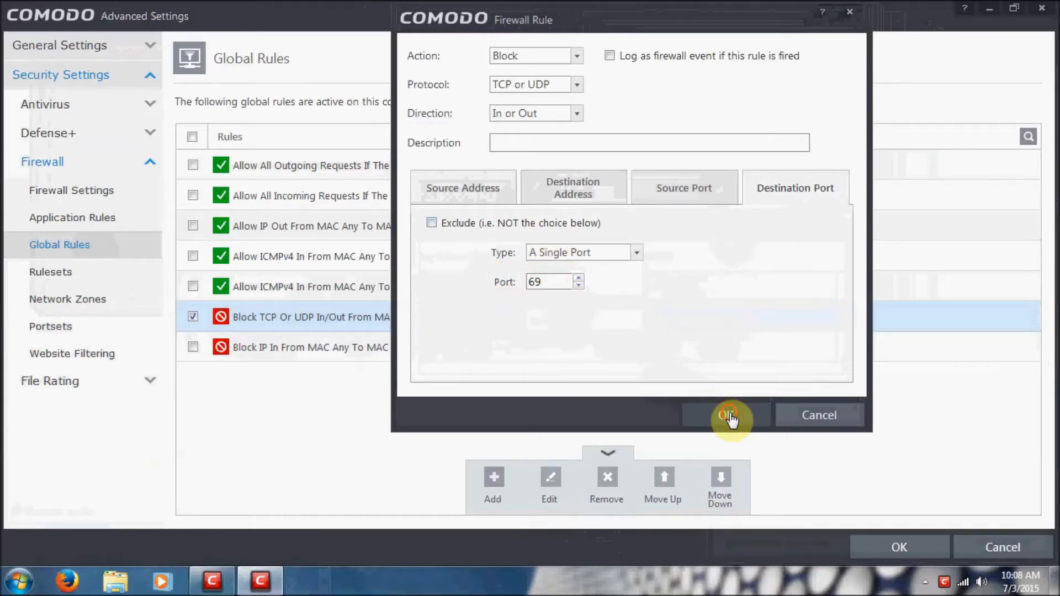
left_click_drag(331, 225, 362, 335)
Add a global rule blocking TCP or UDP traffic to destination port range 134 to 142 and place it just above the port 69 rule.
left_click(490, 495)
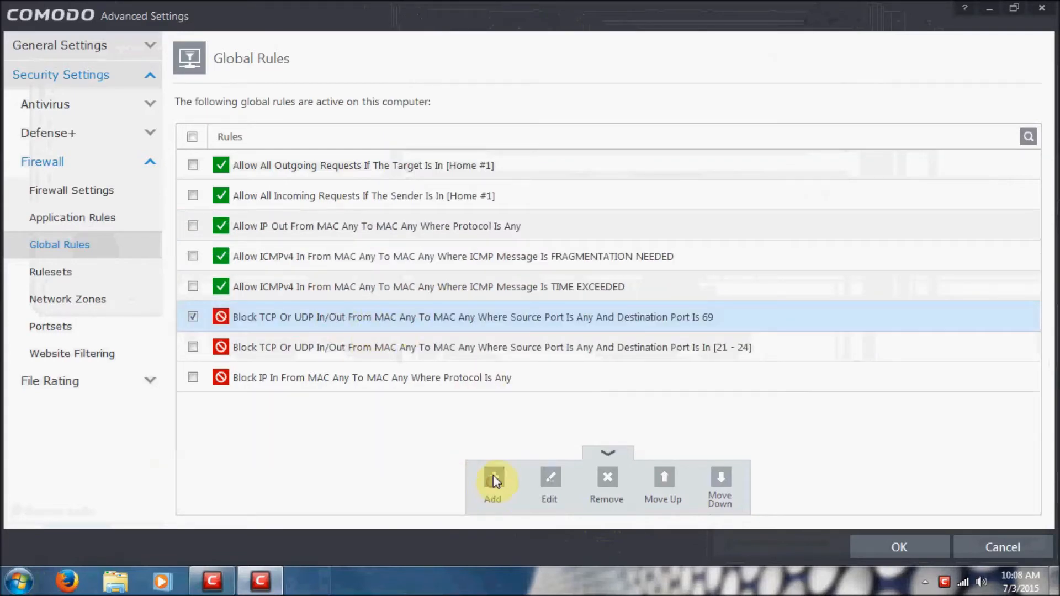
left_click(542, 59)
left_click(562, 85)
left_click(776, 187)
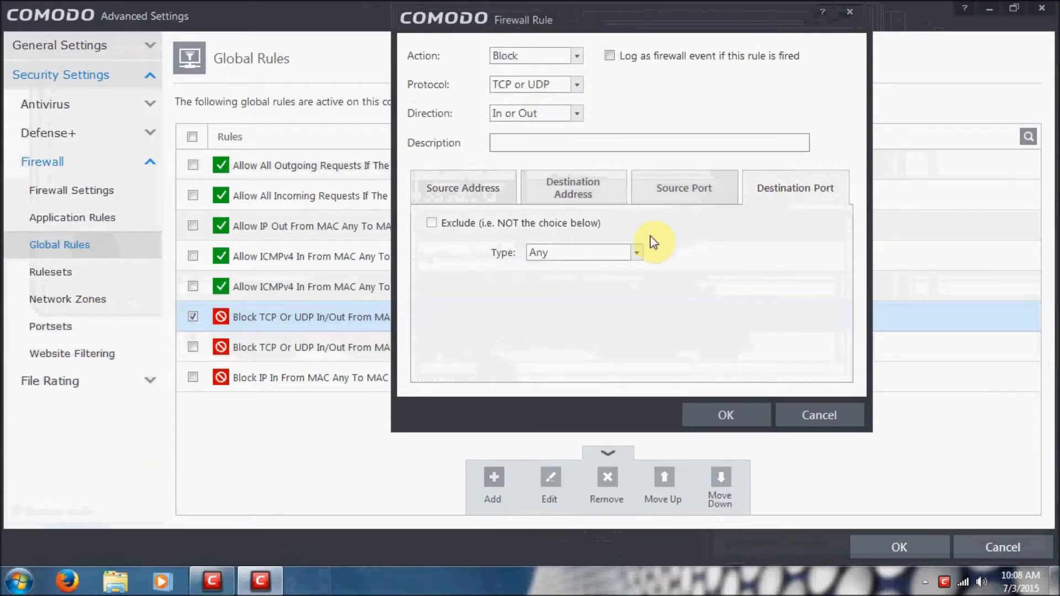
left_click(624, 255)
left_click(554, 272)
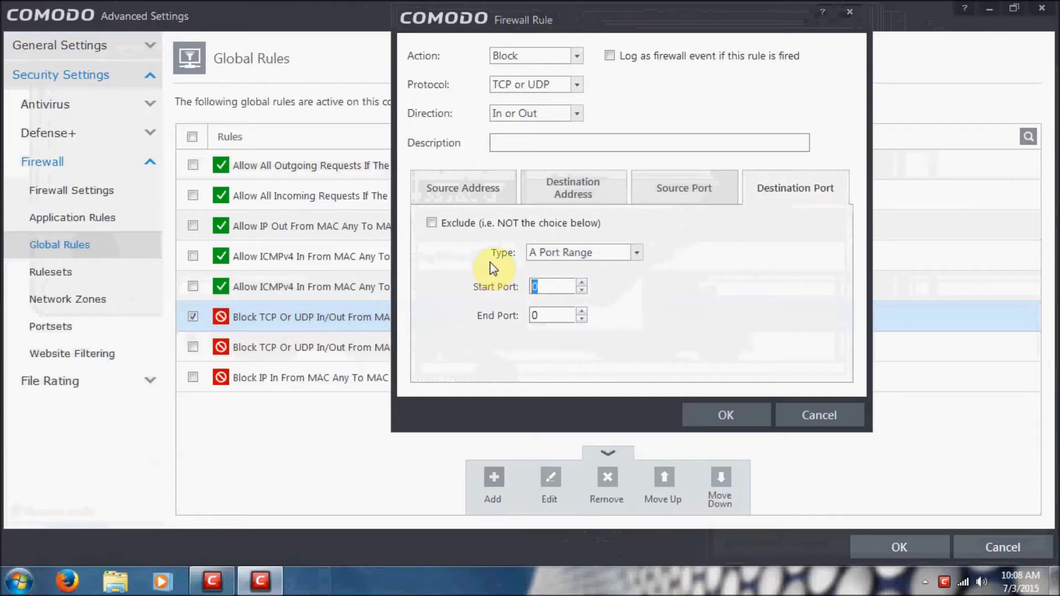
type("134")
left_click(552, 314)
type("142")
left_click(718, 414)
left_click_drag(343, 229, 349, 326)
Start another global rule with the action Block for TCP or UDP traffic and open its destination port type choices.
left_click(494, 480)
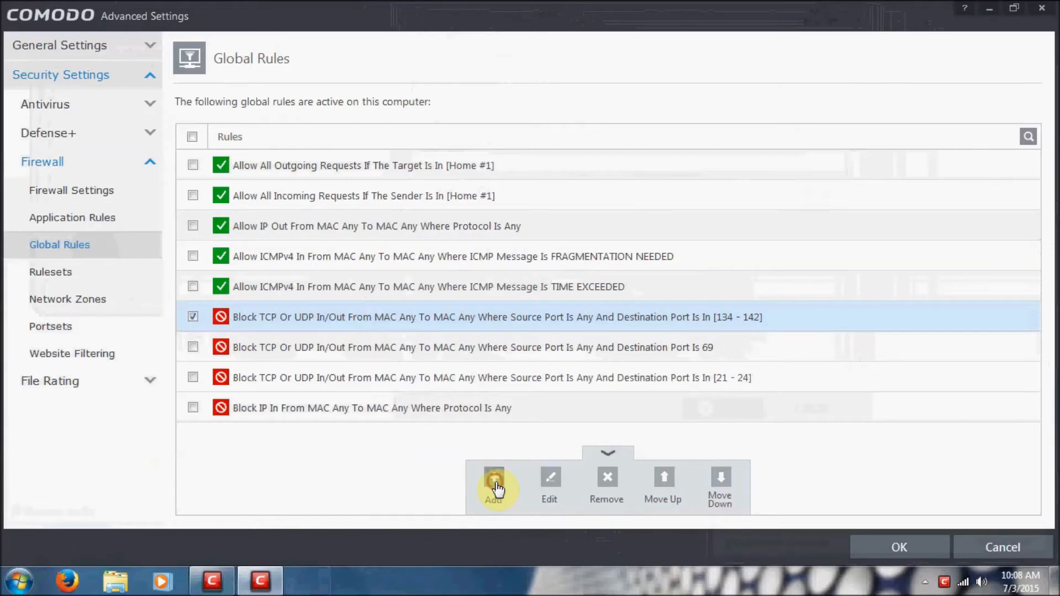
left_click(532, 61)
left_click(535, 89)
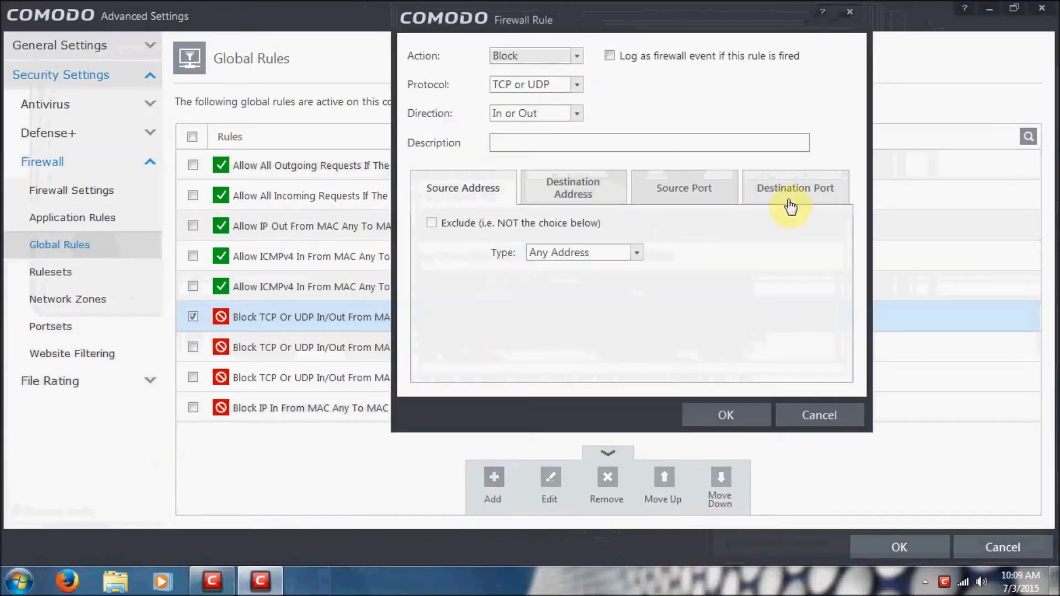
left_click(786, 191)
left_click(607, 252)
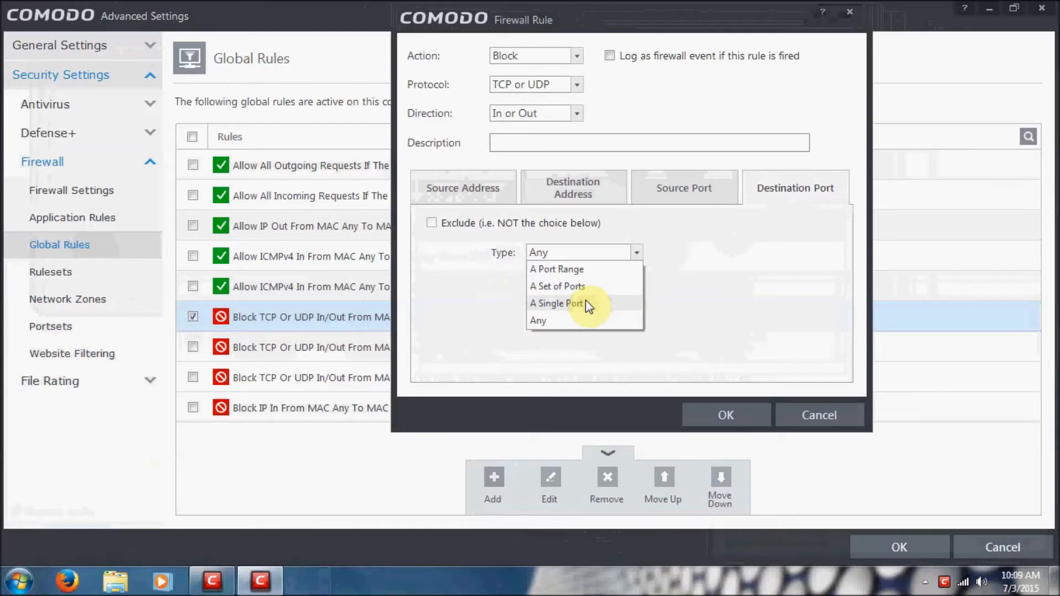
Set the block rule's destination to single port 500, save it, and place it directly above the 134–142 port range rule.
left_click(558, 303)
left_click_drag(543, 281, 514, 280)
type("500")
left_click(712, 415)
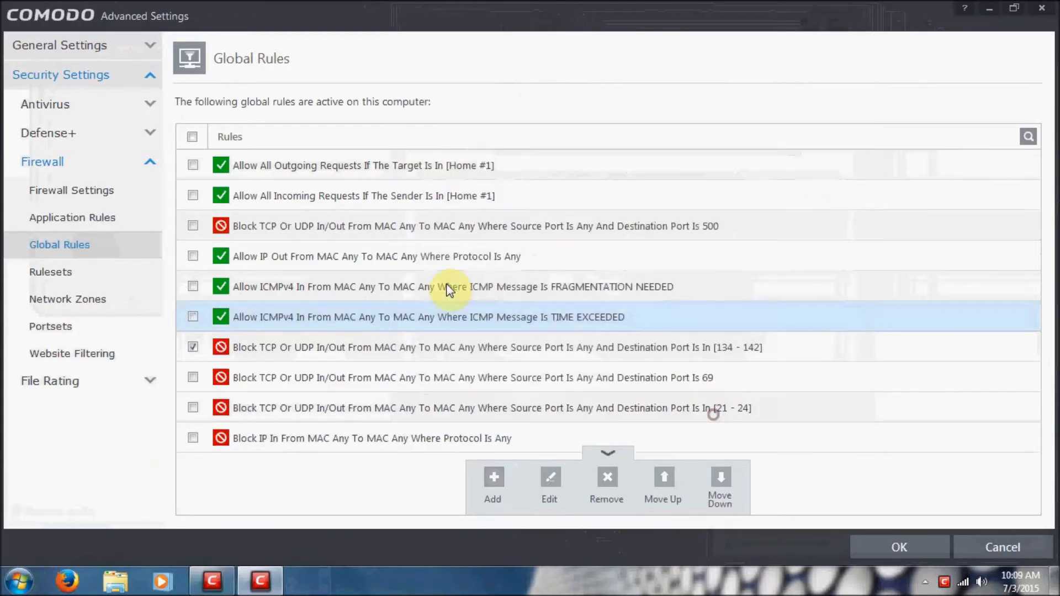
left_click_drag(414, 229, 421, 331)
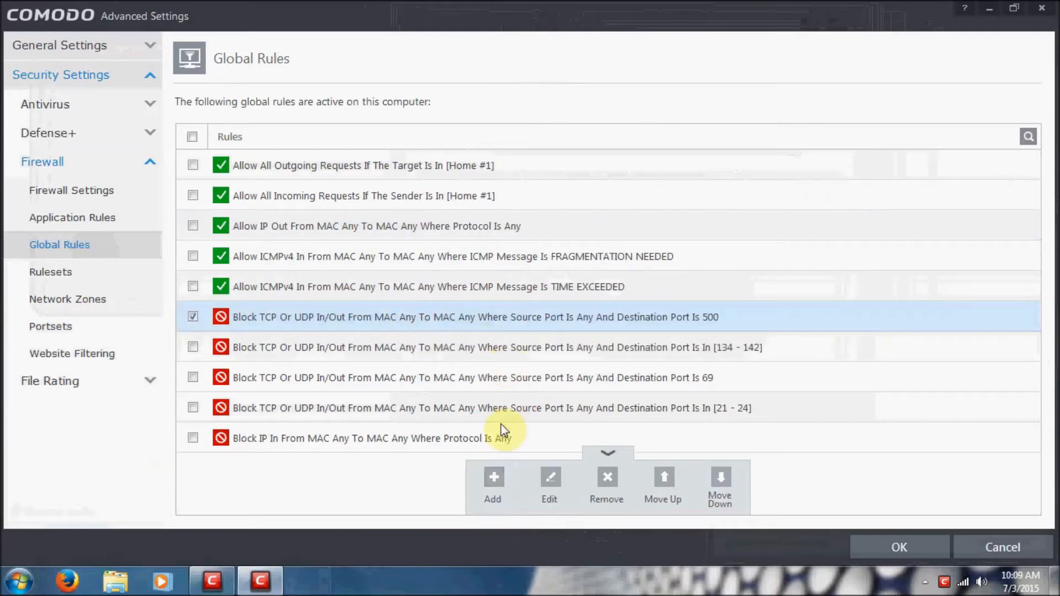
Add a Block rule for TCP or UDP with destination port range 666 to 669 and place it directly above the port 500 rule.
left_click(481, 484)
left_click(515, 54)
left_click(542, 86)
left_click(758, 172)
left_click(635, 252)
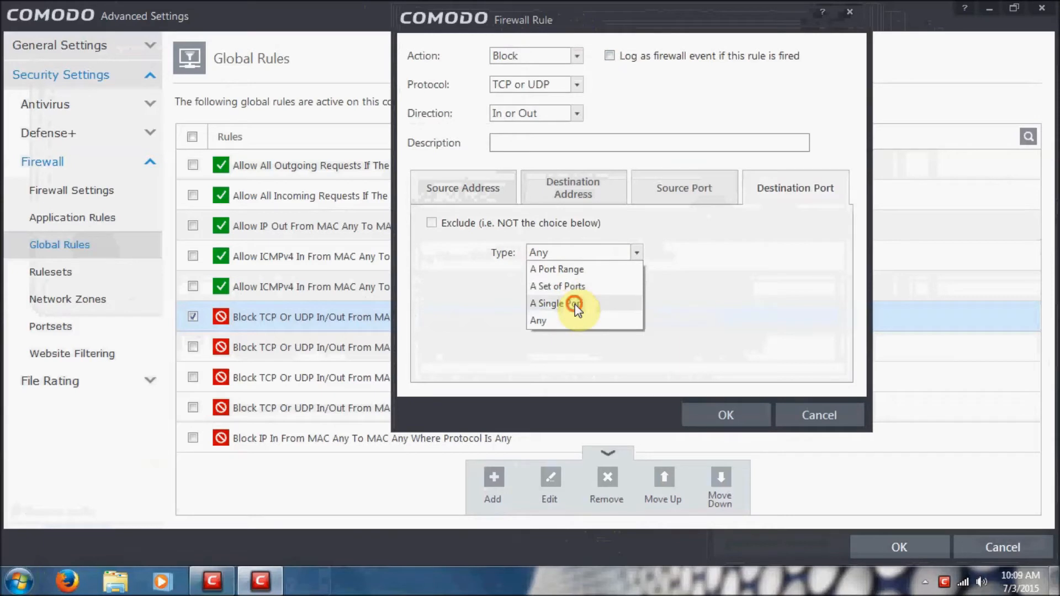
left_click(577, 301)
left_click(587, 252)
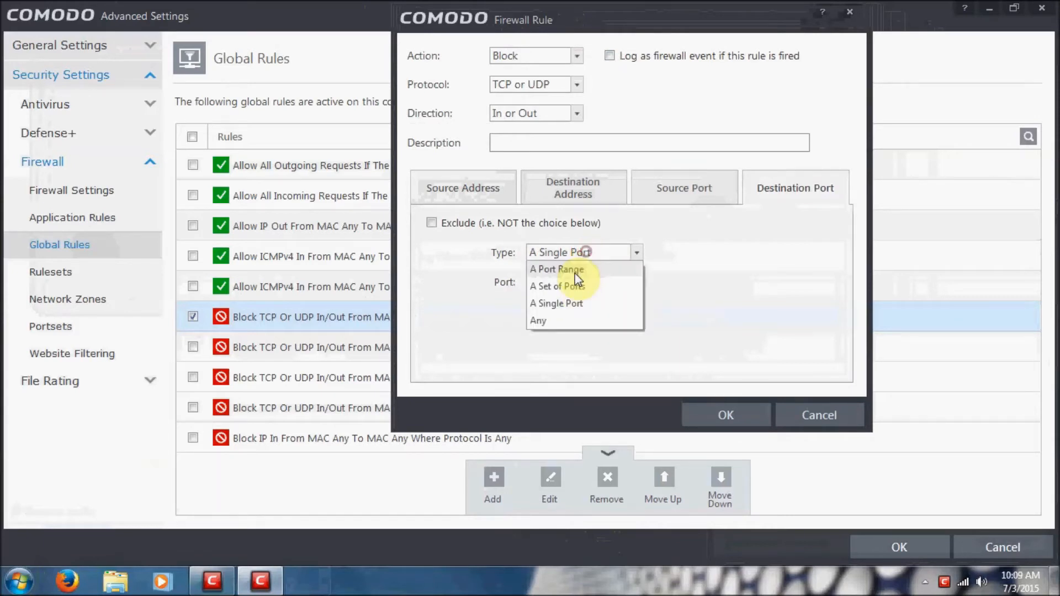
left_click(558, 267)
left_click(573, 292)
type("666")
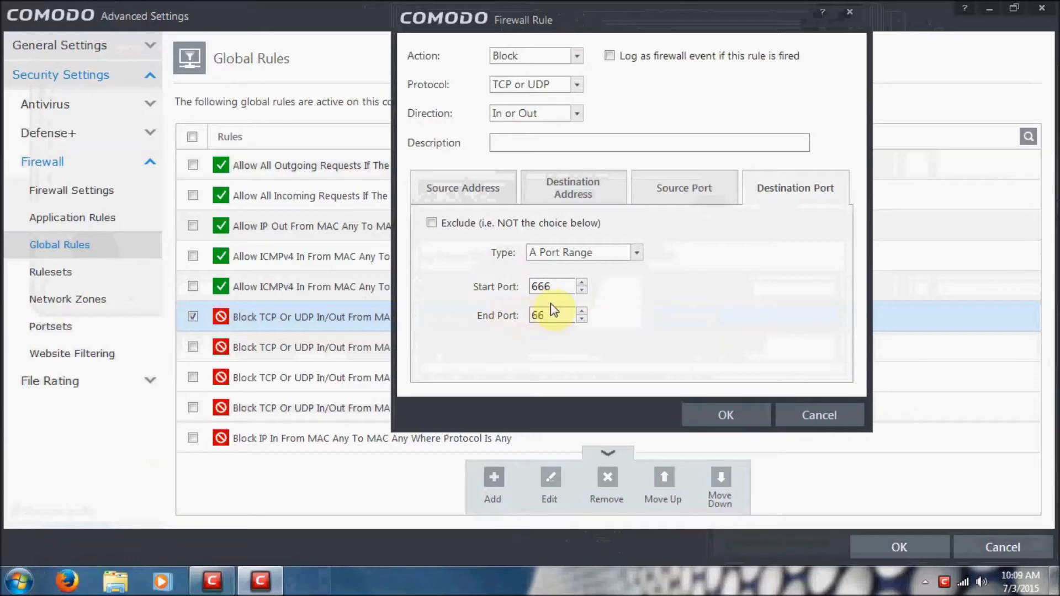
left_click(717, 415)
left_click_drag(354, 231, 360, 320)
Add a Block rule for TCP or UDP with single destination port 1234 and place it directly above the 666–669 rule.
left_click(492, 479)
left_click(528, 54)
left_click(533, 84)
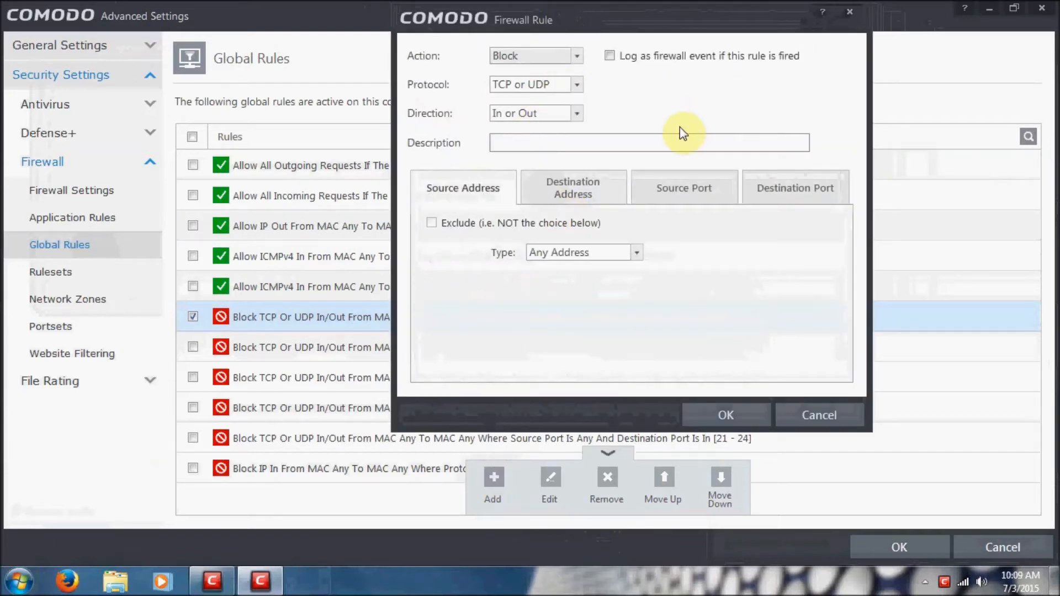
left_click(773, 191)
left_click(610, 248)
left_click(582, 300)
double_click(552, 282)
type("1234")
left_click(712, 413)
left_click_drag(419, 227, 419, 326)
Add a Block rule for TCP or UDP with single destination port 1701 and place it directly above the port 1234 rule.
left_click(495, 489)
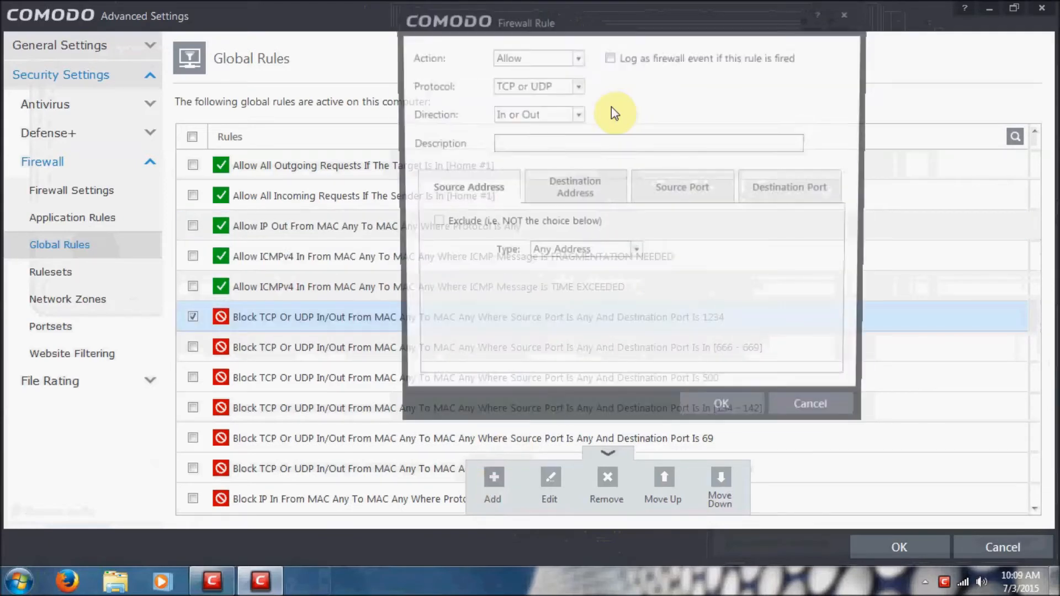
left_click(554, 60)
left_click(548, 90)
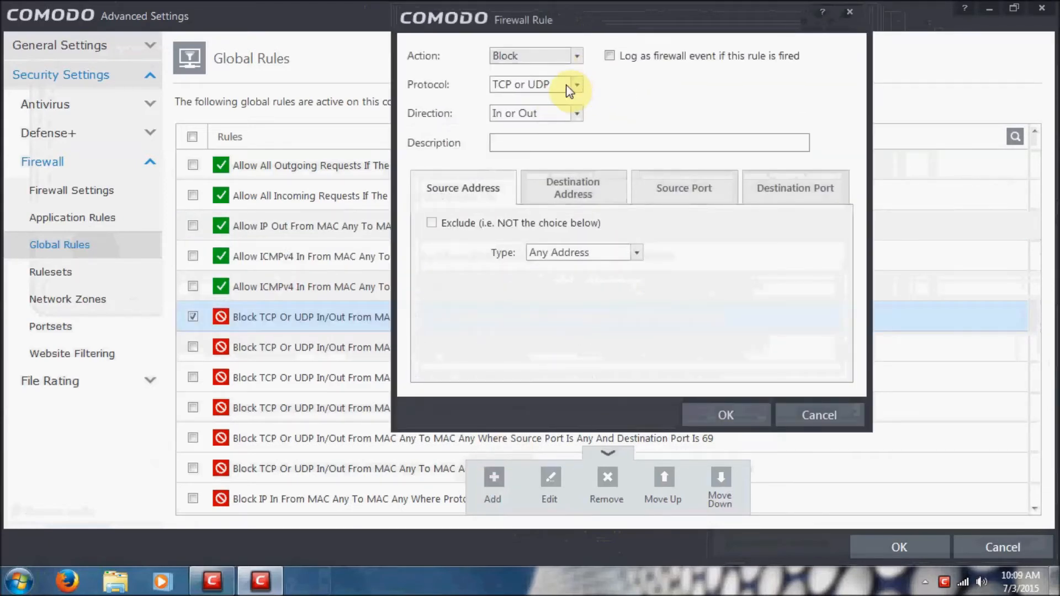
left_click(793, 191)
left_click(581, 251)
left_click(565, 300)
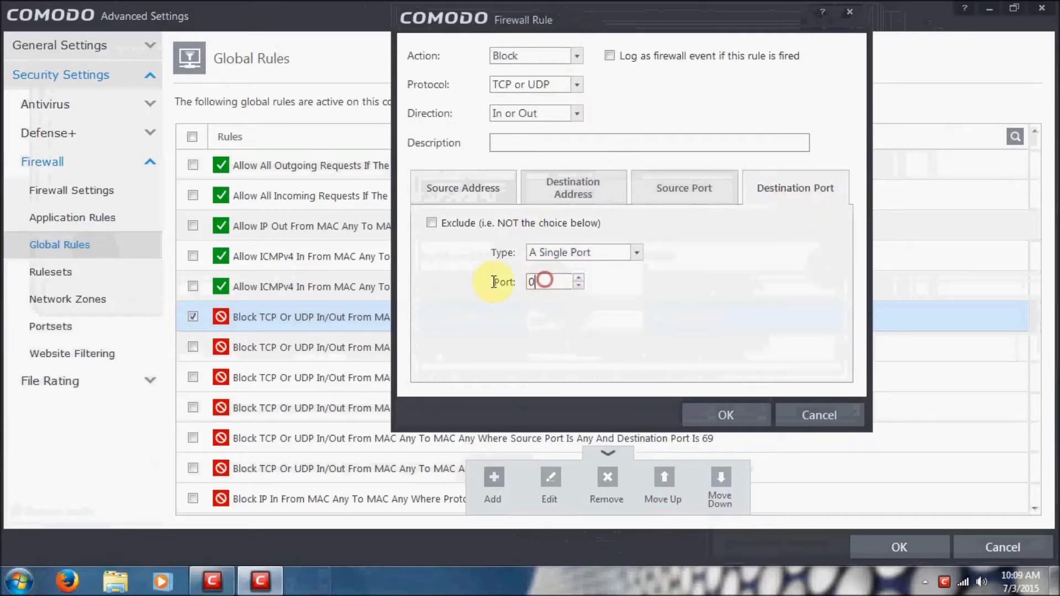
type("1701")
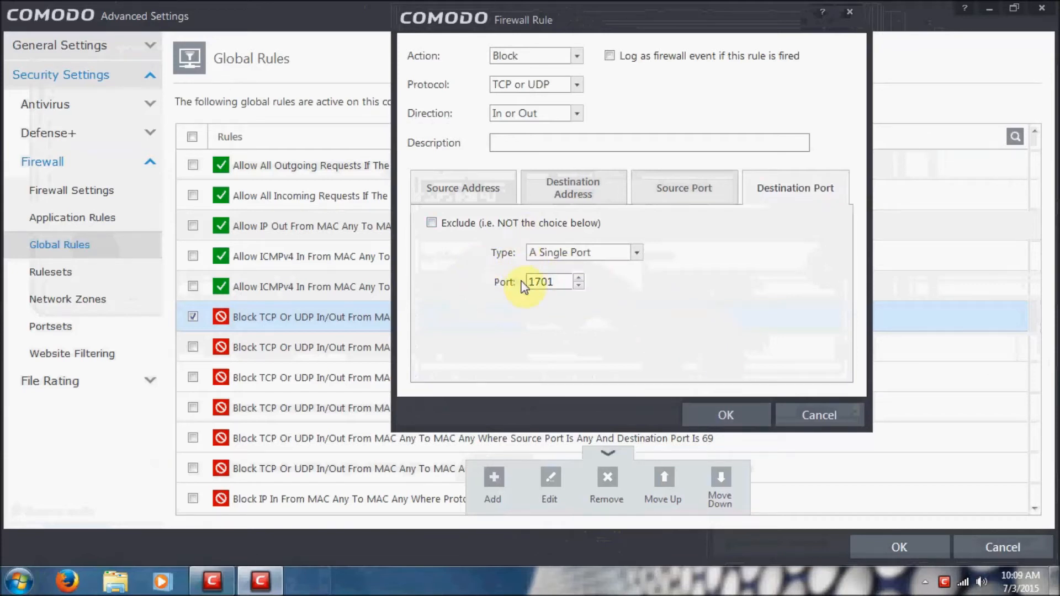
left_click(741, 408)
left_click_drag(352, 227, 373, 319)
Add a Block rule for TCP or UDP with single destination port 1723 and place it directly above the port 1701 rule.
left_click(504, 482)
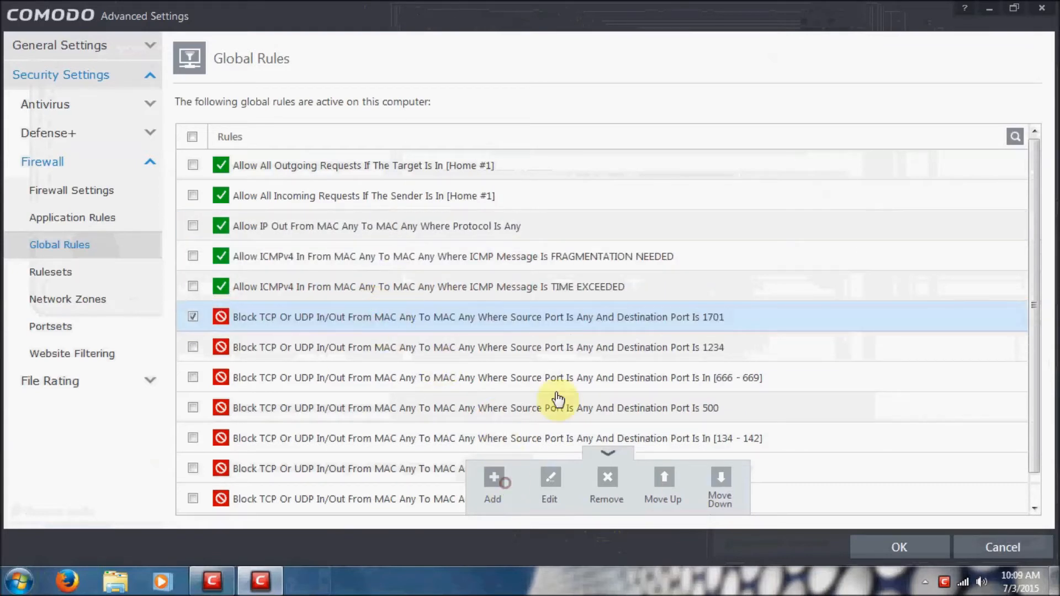
left_click(549, 55)
left_click(547, 83)
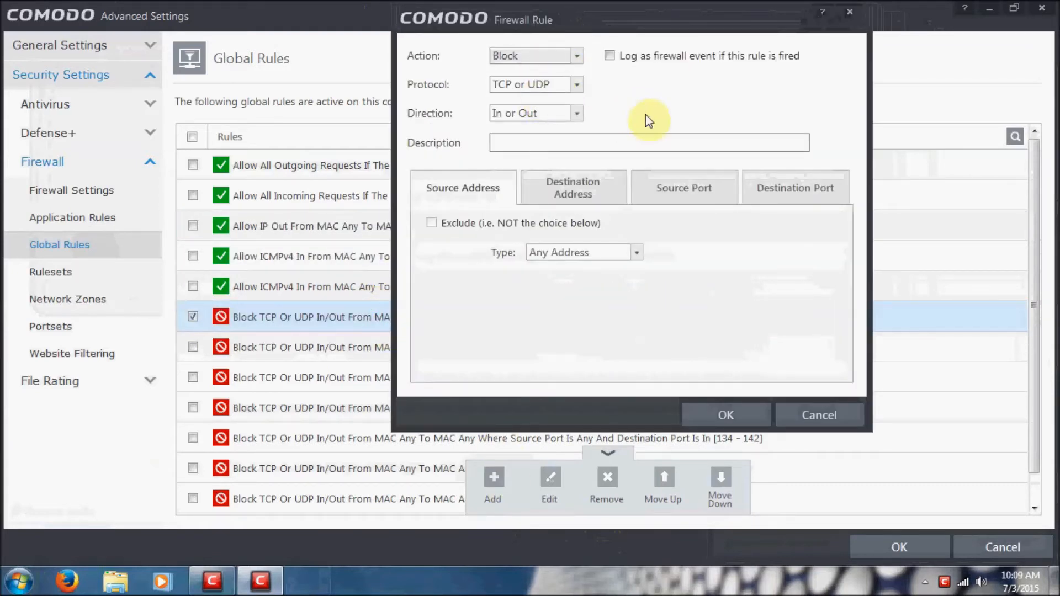
left_click(787, 189)
left_click(596, 251)
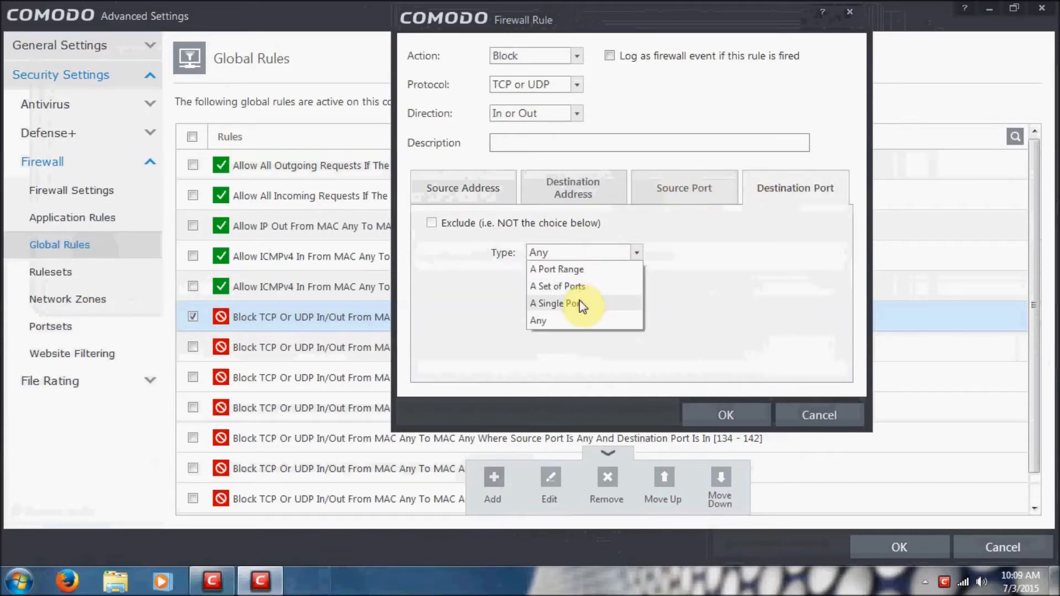
left_click(580, 304)
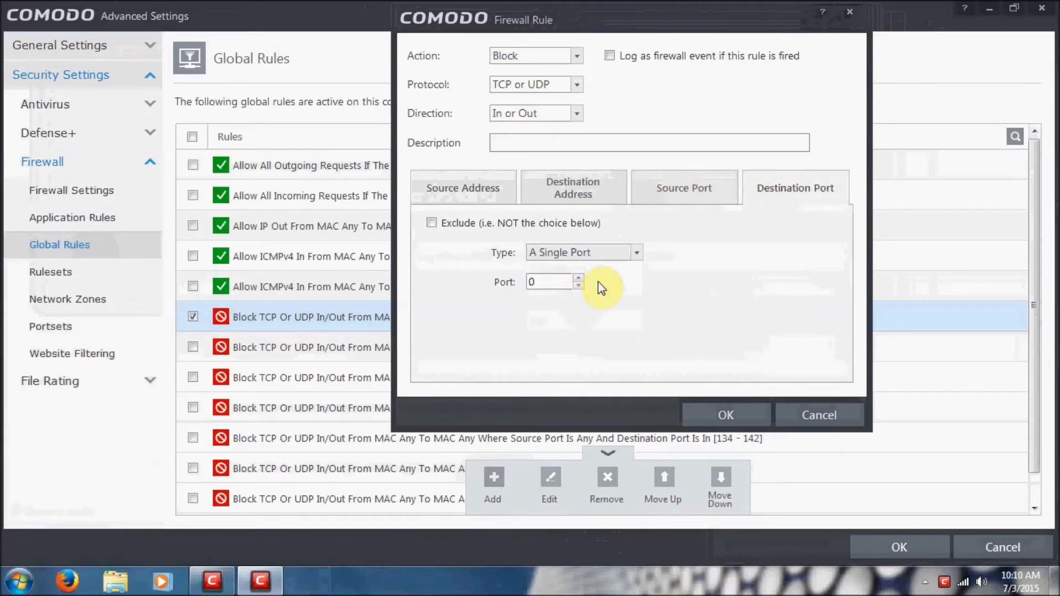
double_click(548, 276)
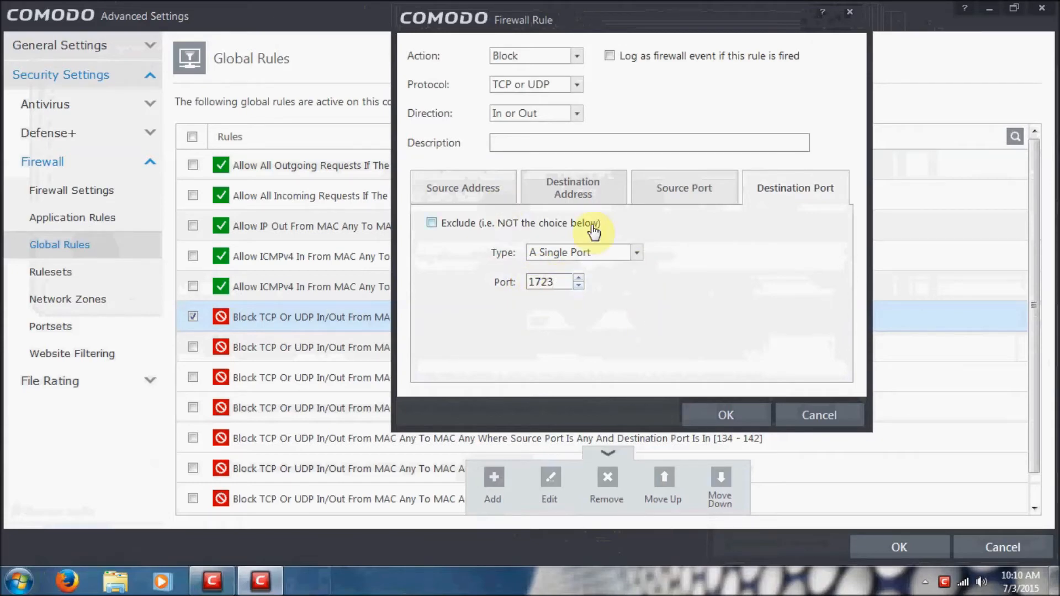
left_click(725, 418)
left_click_drag(429, 222, 420, 334)
left_click_drag(552, 349, 541, 294)
Add a Block rule for TCP or UDP with single destination port 1900 and place it directly above the port 1723 rule.
left_click(494, 479)
left_click(574, 57)
left_click(552, 86)
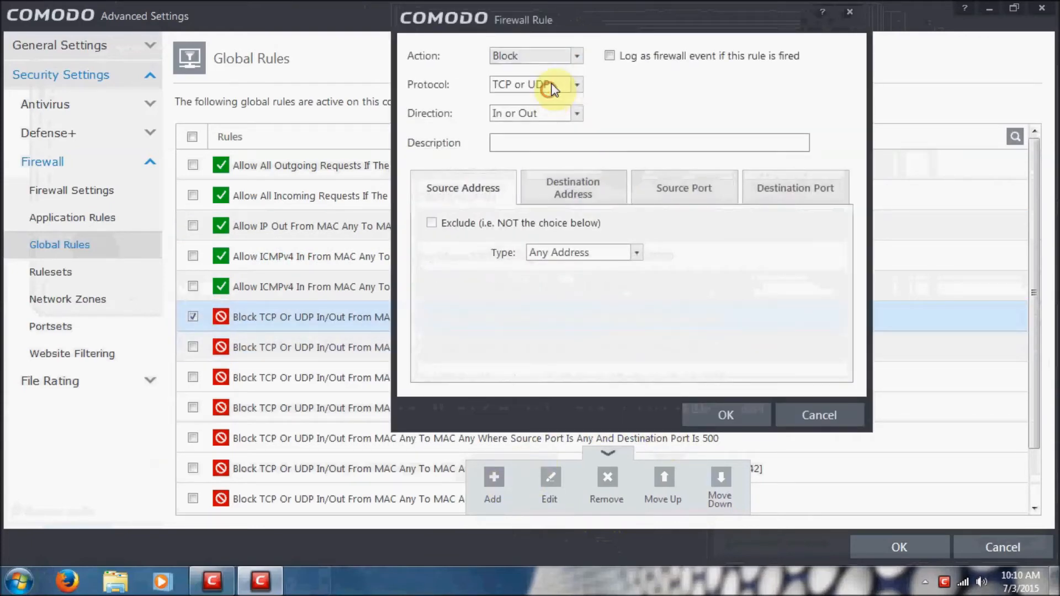
left_click(782, 188)
left_click(592, 254)
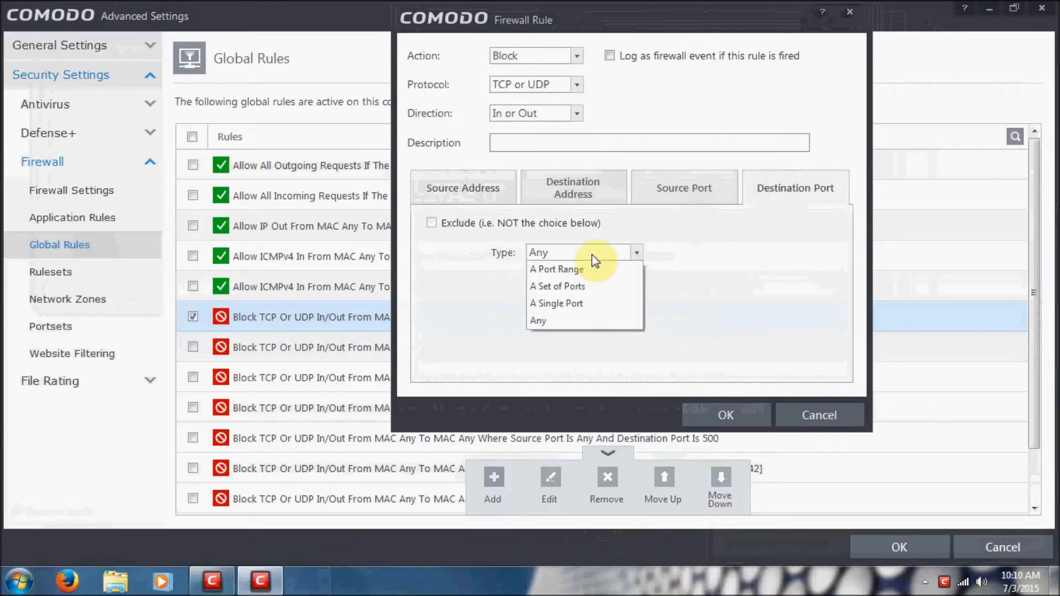
left_click(588, 303)
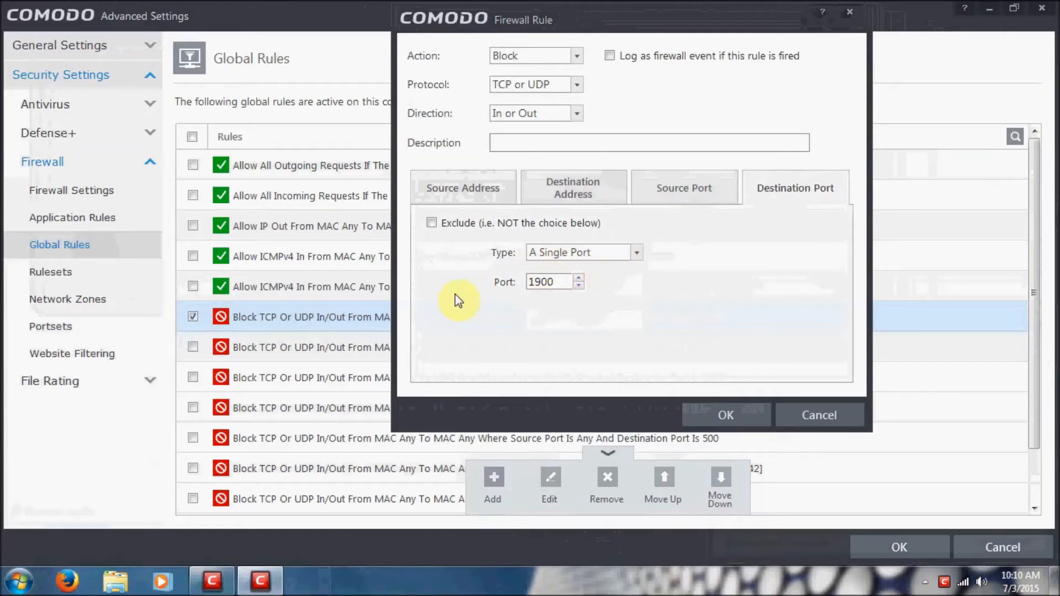
left_click(721, 412)
left_click_drag(473, 227, 492, 312)
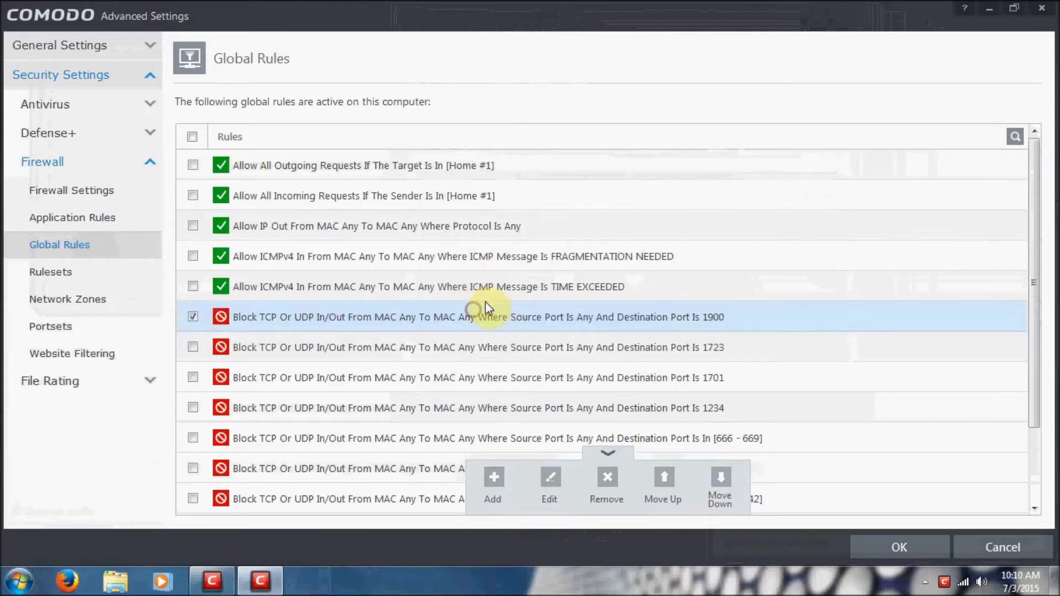
Add a Block rule for TCP or UDP with single destination port 4500 and place it directly above the port 1900 rule.
scroll(472, 271, "down", 1)
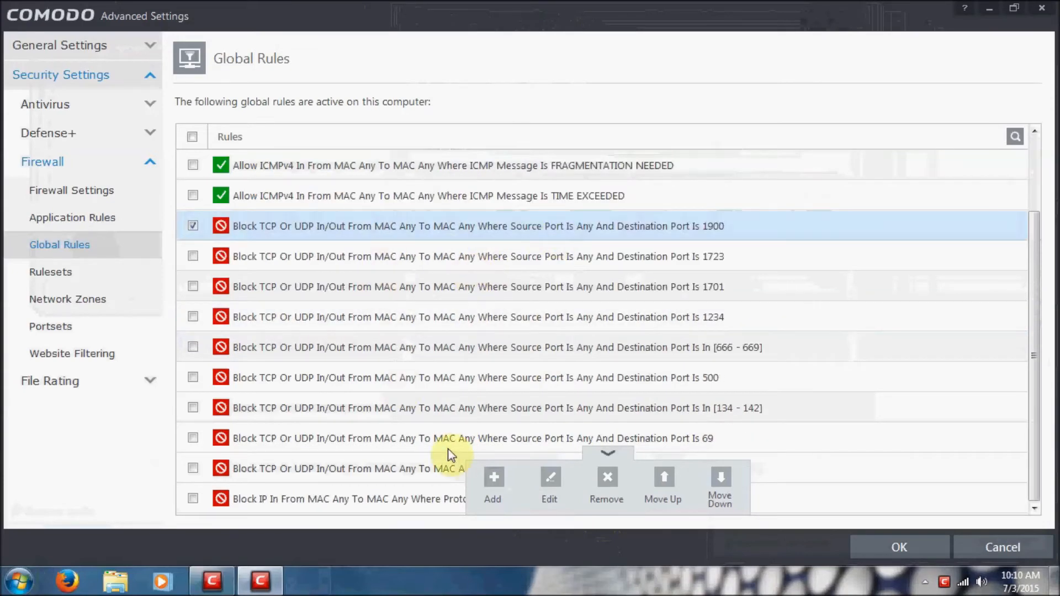
left_click(497, 481)
left_click(544, 56)
left_click(541, 85)
left_click(743, 199)
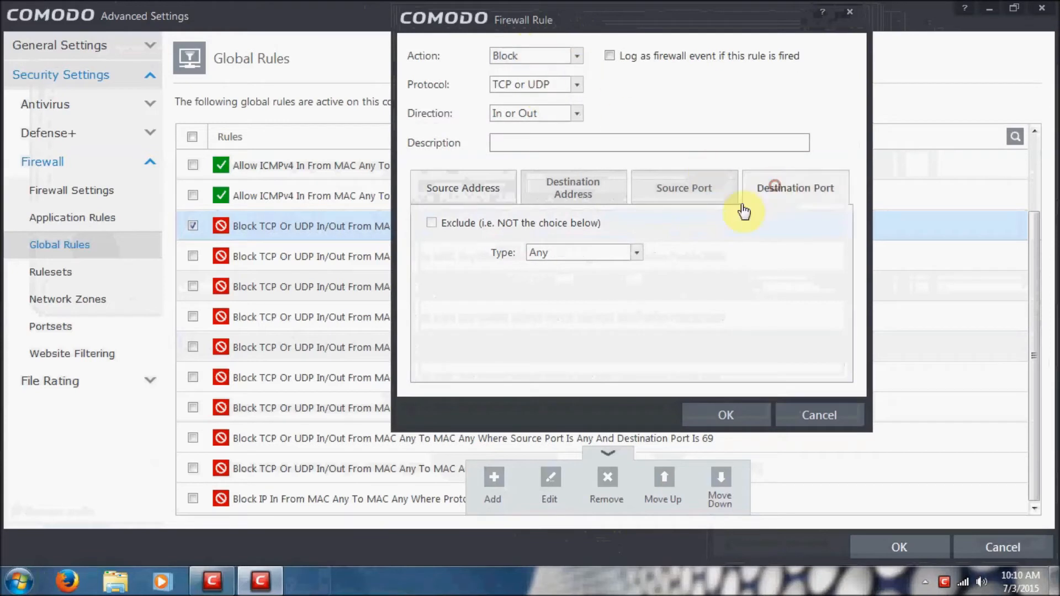
left_click(599, 252)
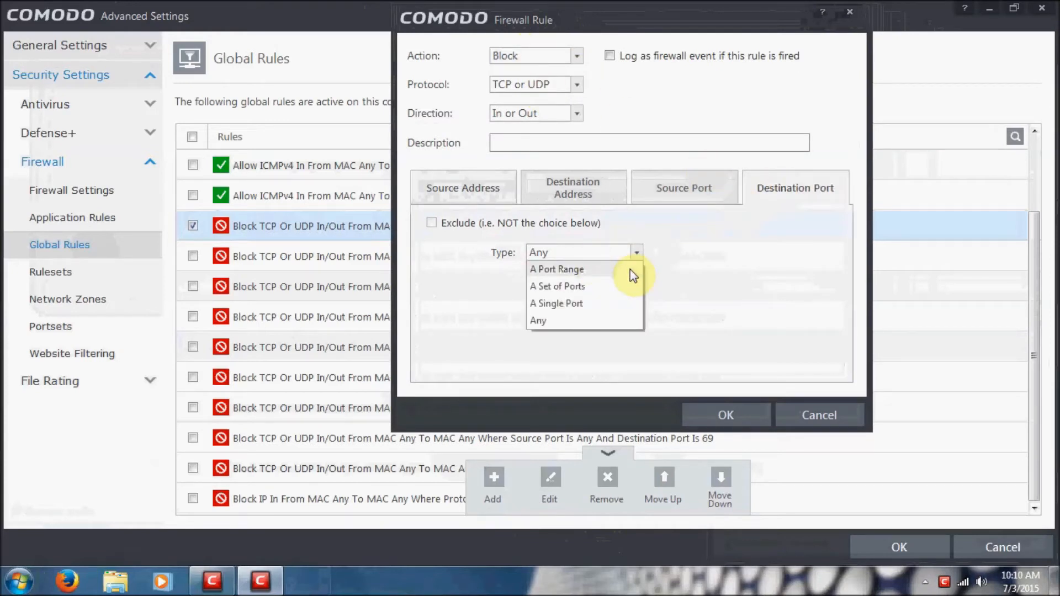
left_click(557, 303)
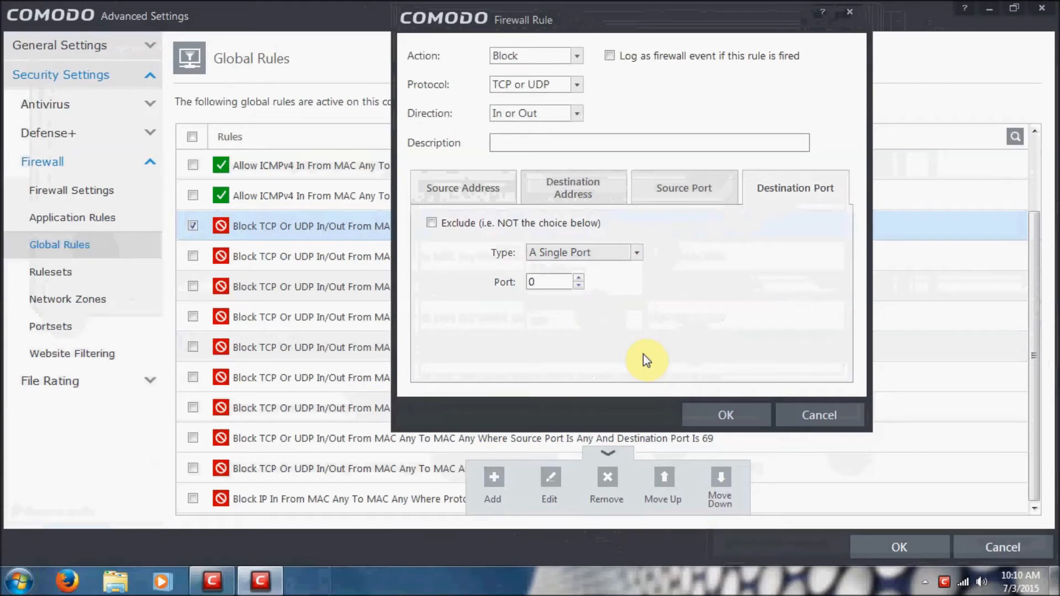
left_click(539, 284)
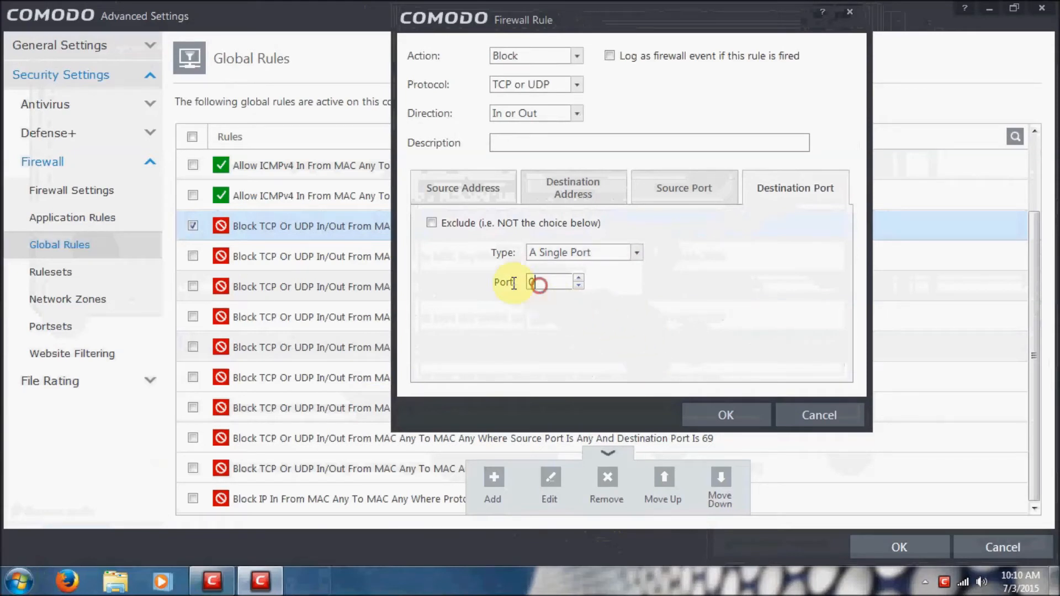
type("4500")
left_click(728, 416)
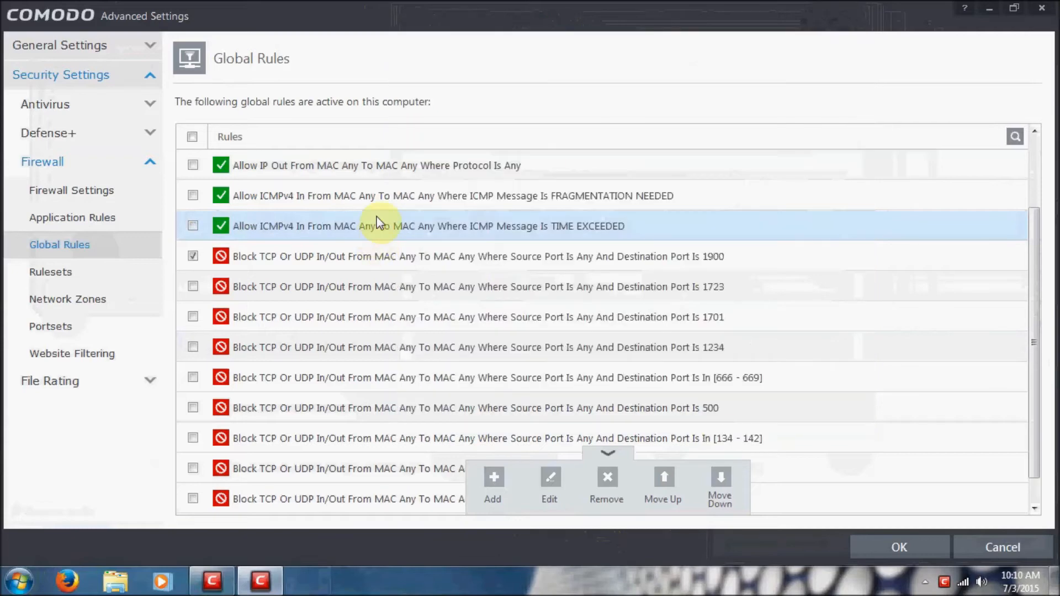
scroll(487, 245, "up", 1)
left_click_drag(473, 227, 468, 314)
Add a Block rule for TCP or UDP with single destination port 6969 and place it directly above the port 4500 rule.
left_click(504, 499)
left_click(544, 58)
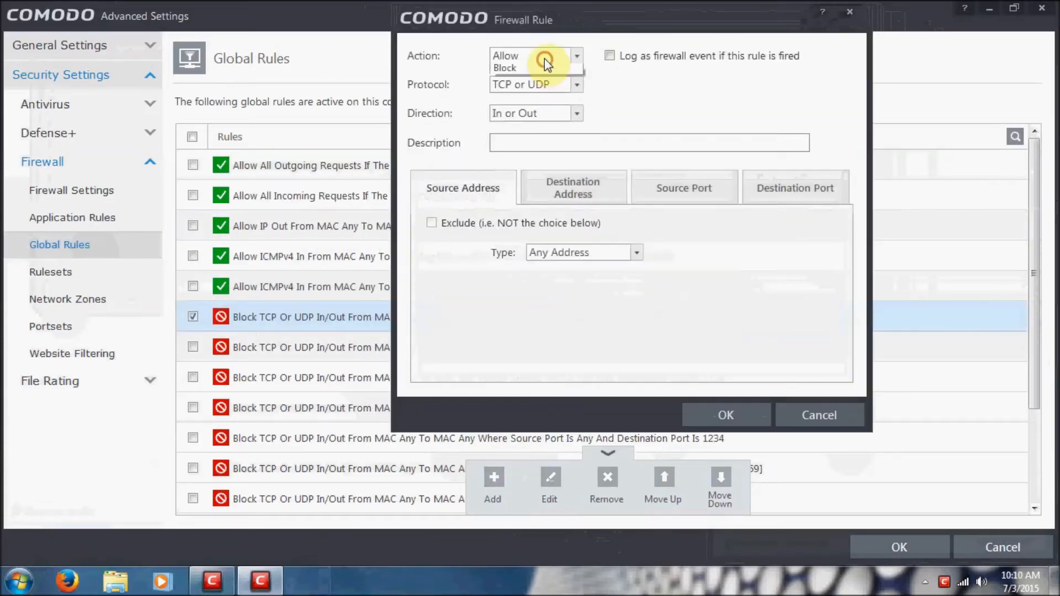
left_click(544, 90)
left_click(795, 190)
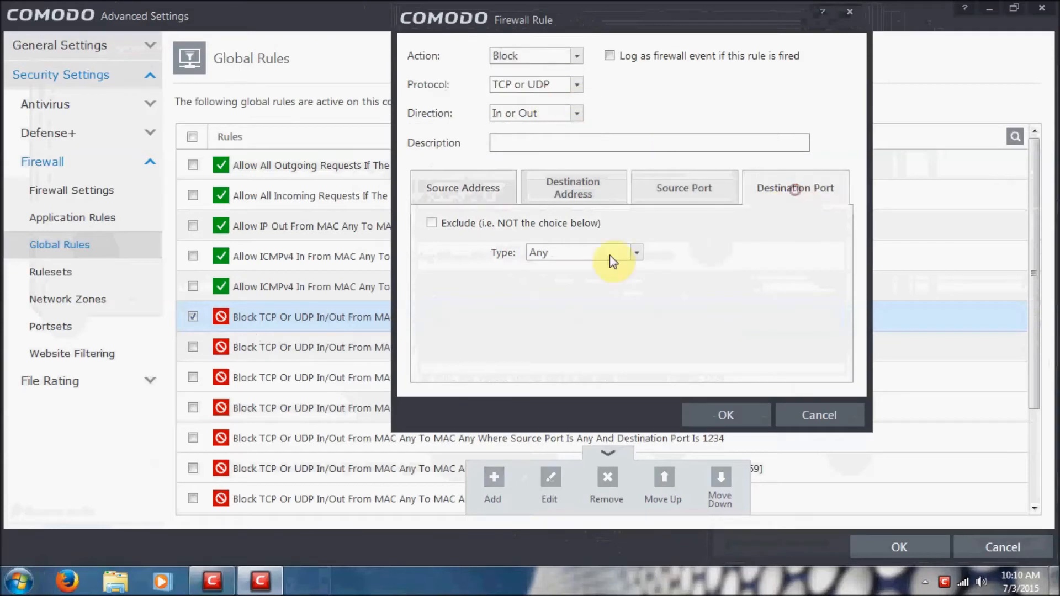
left_click(569, 252)
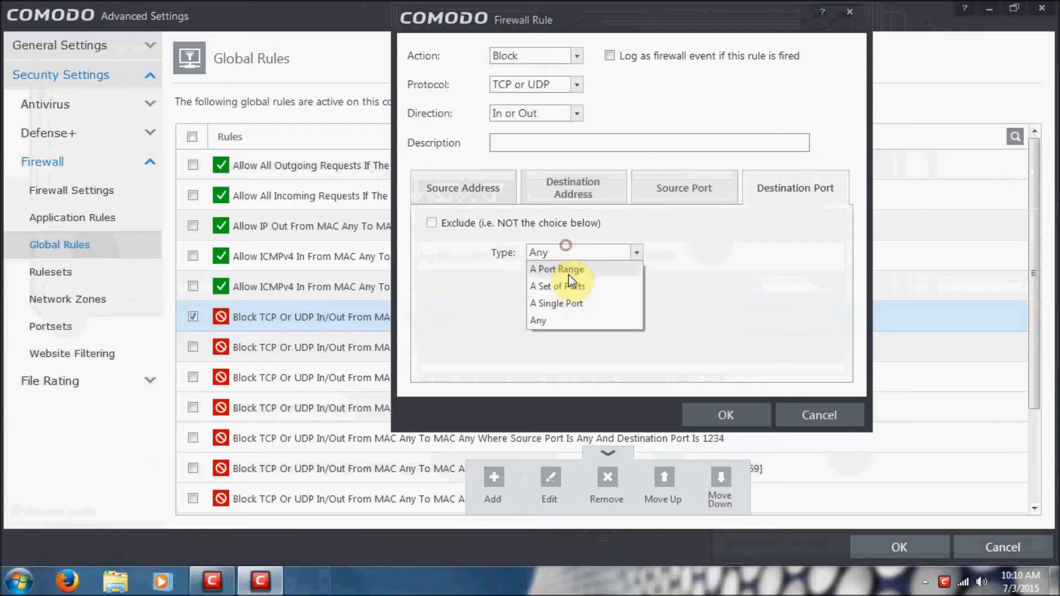
left_click(573, 297)
key("Tab")
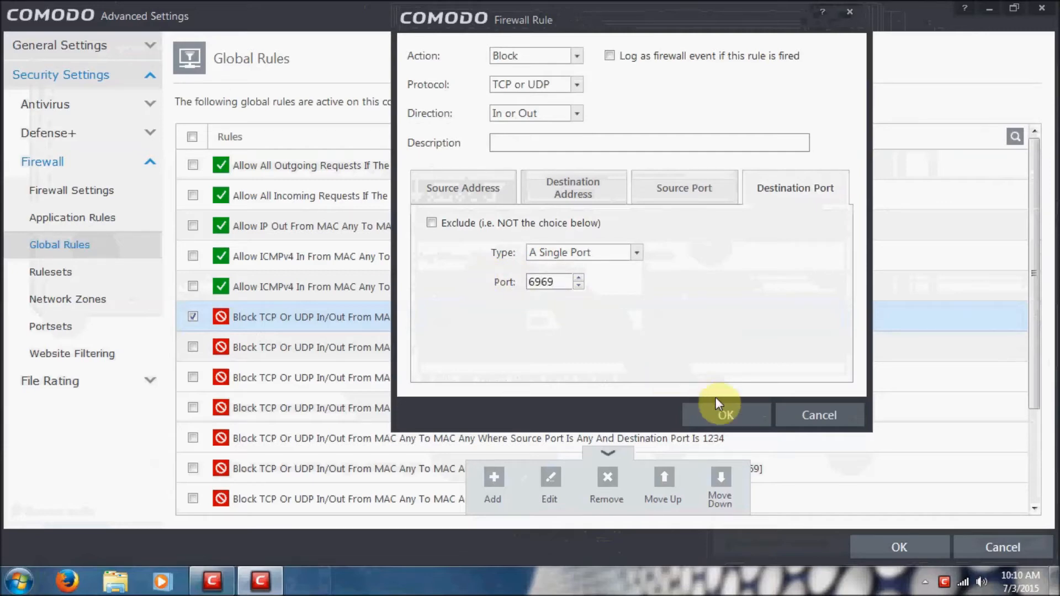
left_click(721, 414)
left_click_drag(509, 228, 525, 317)
Add a Block rule for TCP or UDP with single destination port 8080 and place it directly above the port 6969 rule.
left_click(493, 481)
left_click(552, 56)
left_click(499, 78)
left_click(791, 188)
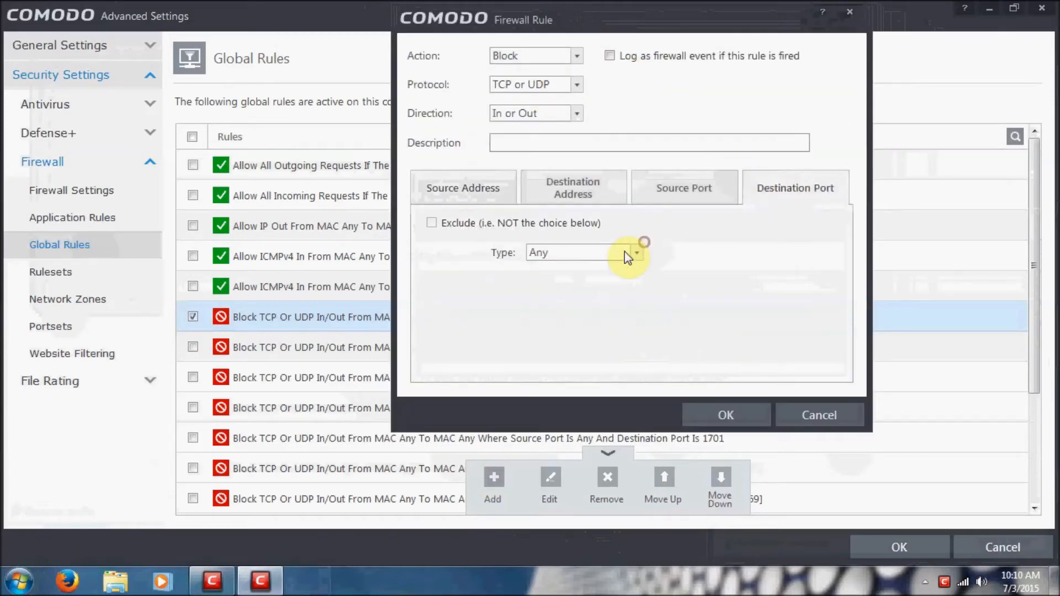
left_click(630, 254)
left_click(614, 301)
left_click(556, 282)
type("8080")
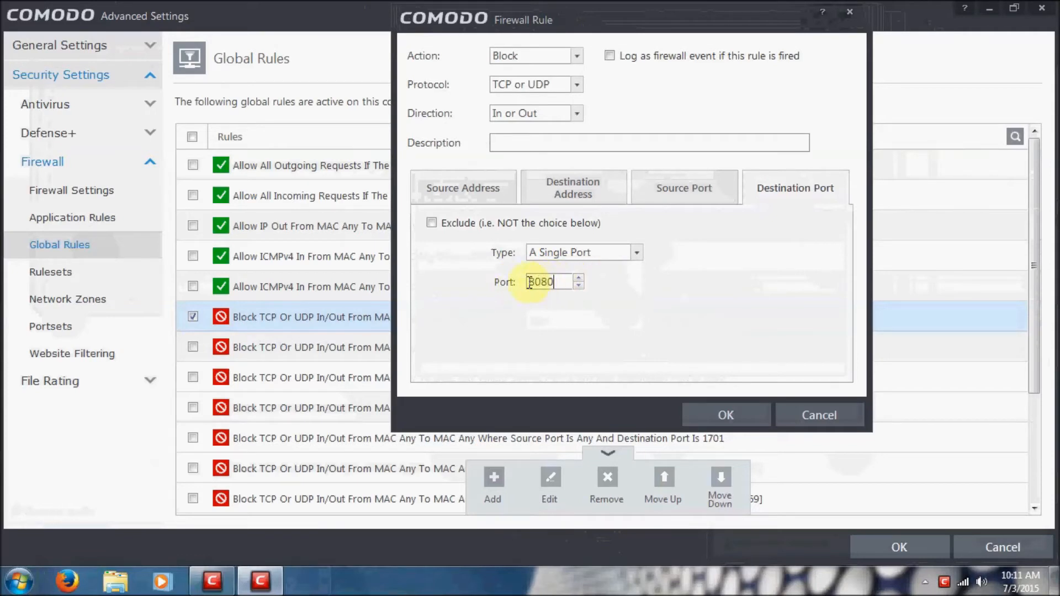
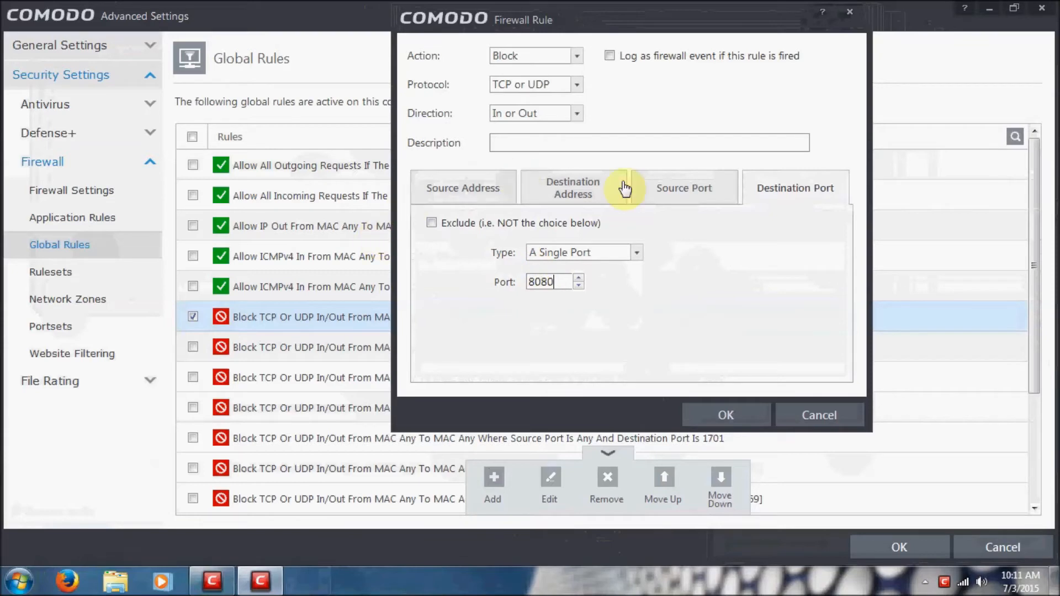
left_click(725, 415)
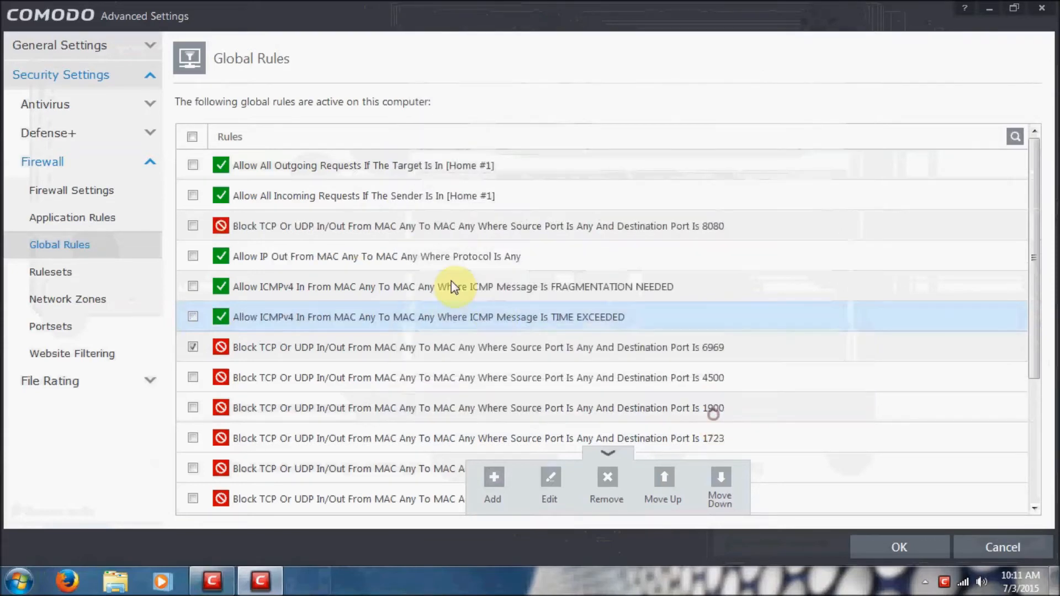
left_click_drag(438, 225, 442, 325)
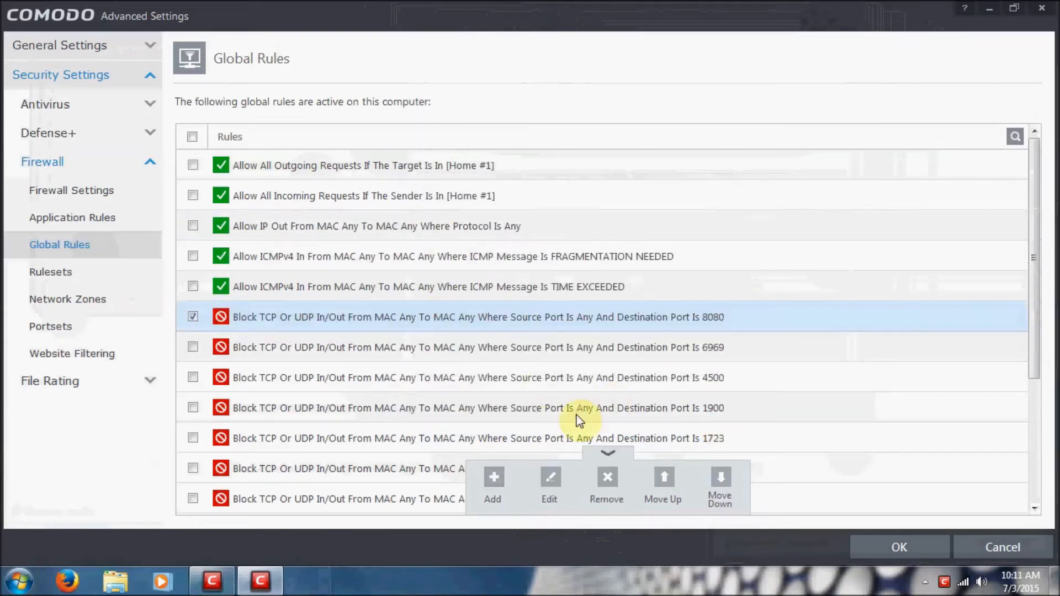
Add a Block rule for TCP or UDP with single destination port 12345 and place it directly above the port 8080 rule.
left_click(492, 486)
left_click(531, 56)
left_click(506, 87)
left_click(798, 199)
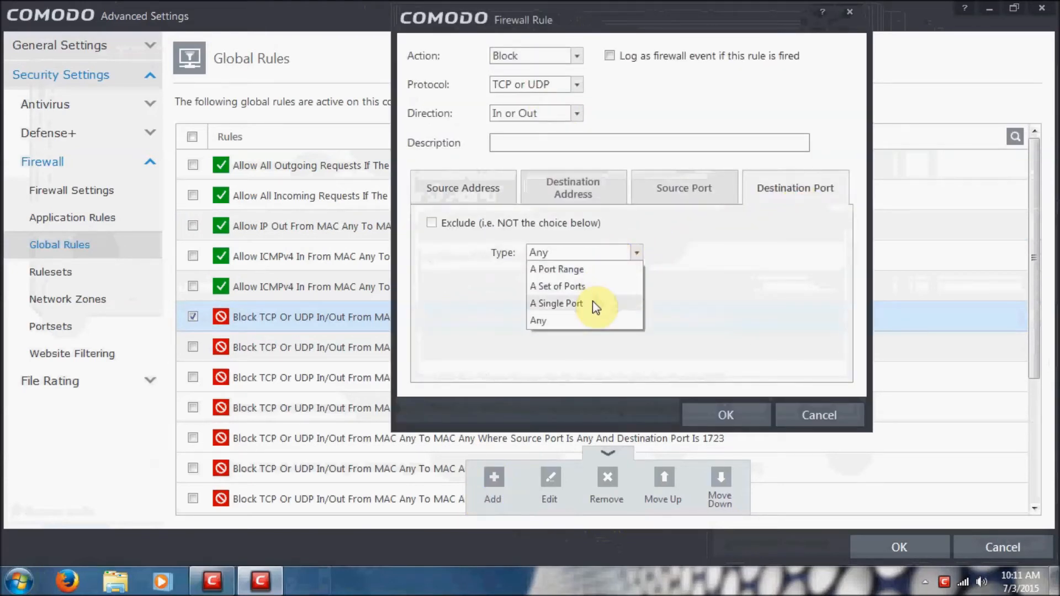
left_click(592, 300)
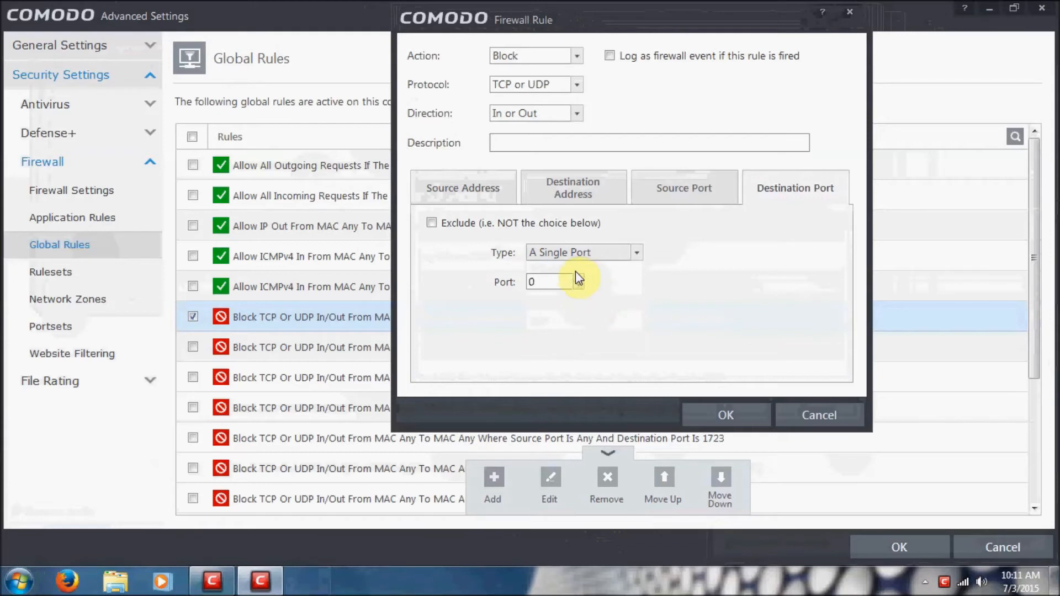
double_click(550, 282)
type("12345")
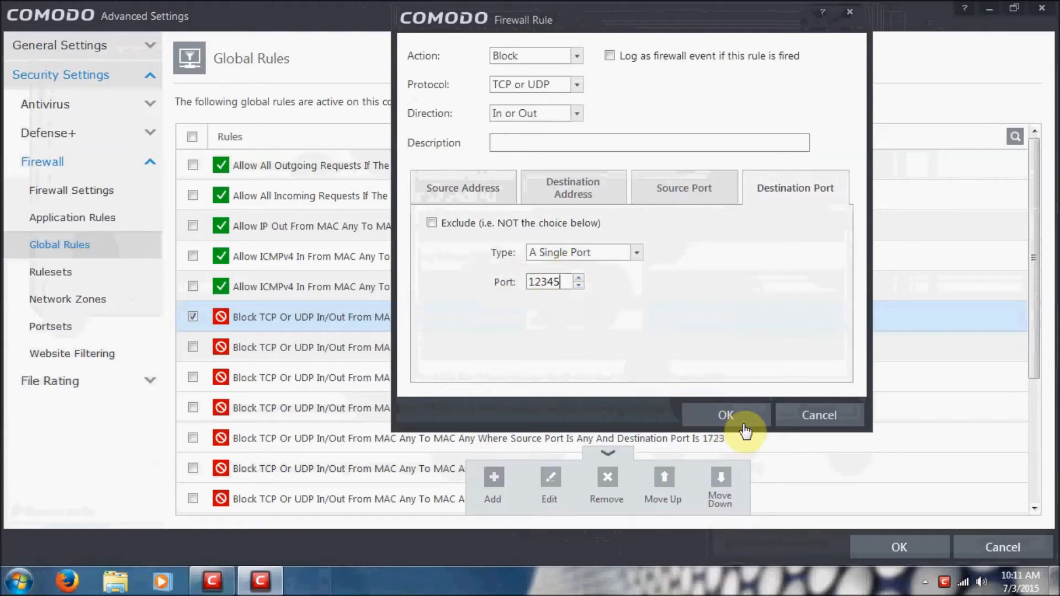
left_click(729, 416)
left_click_drag(456, 229, 467, 319)
Add a Block rule for the IP protocol with IP details set to ICMPv6 and place it directly above the port 12345 rule.
left_click(494, 486)
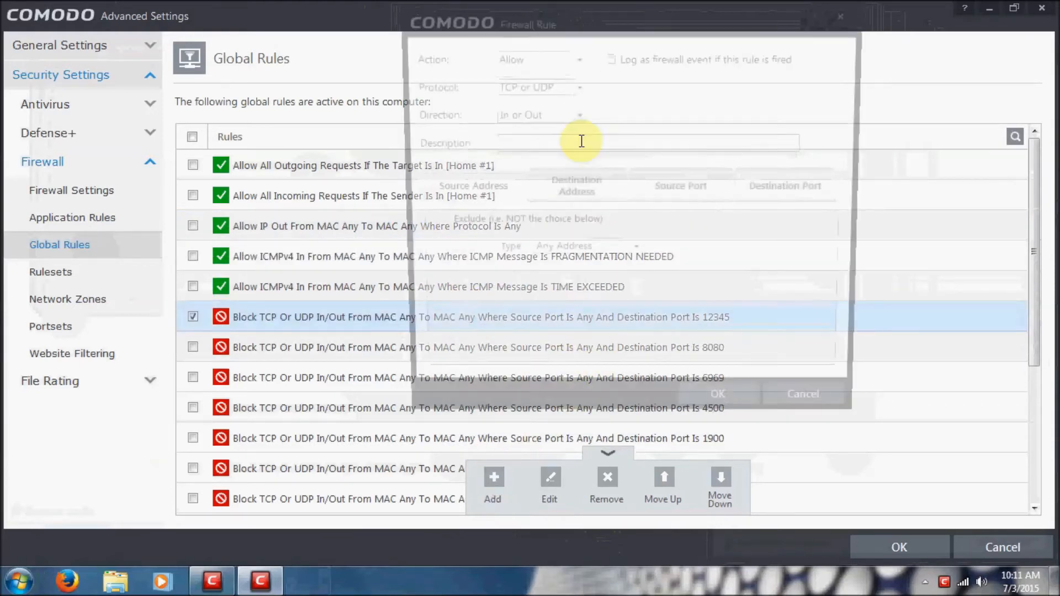
left_click(544, 57)
left_click(541, 83)
left_click(546, 84)
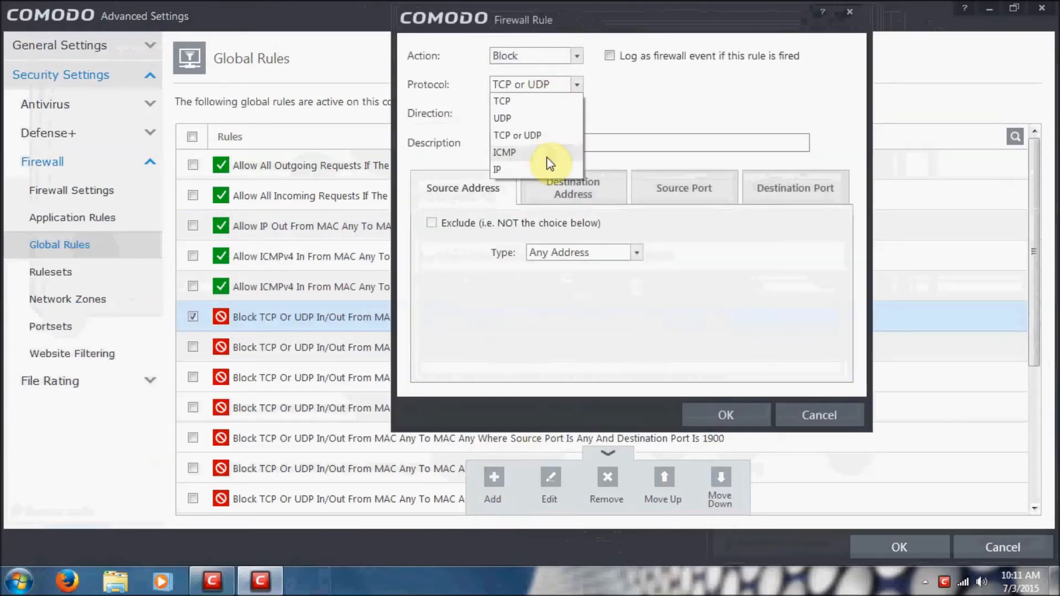
left_click(548, 167)
left_click(718, 188)
left_click(577, 228)
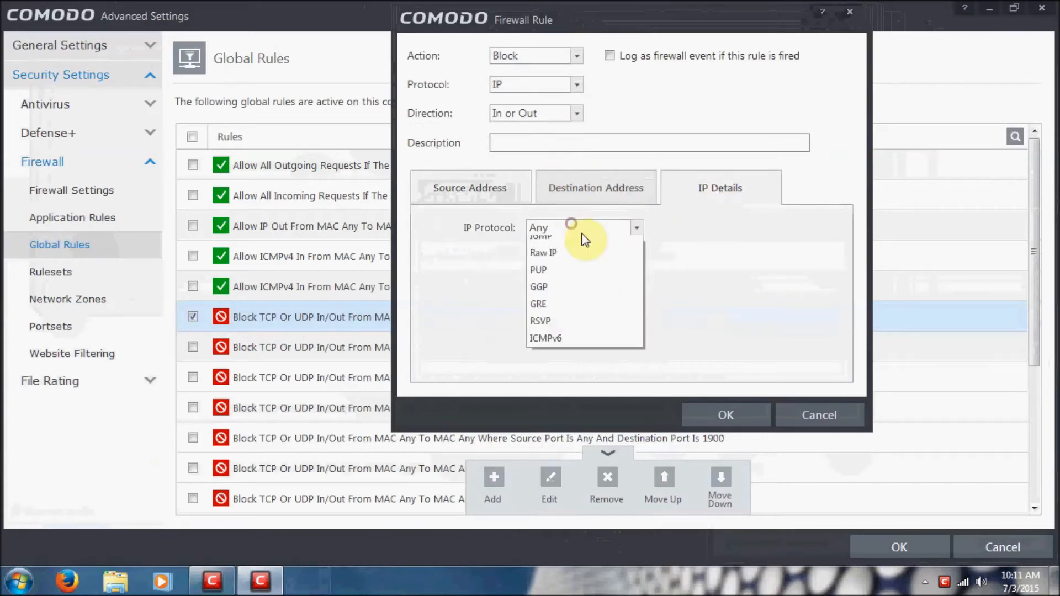
left_click(580, 433)
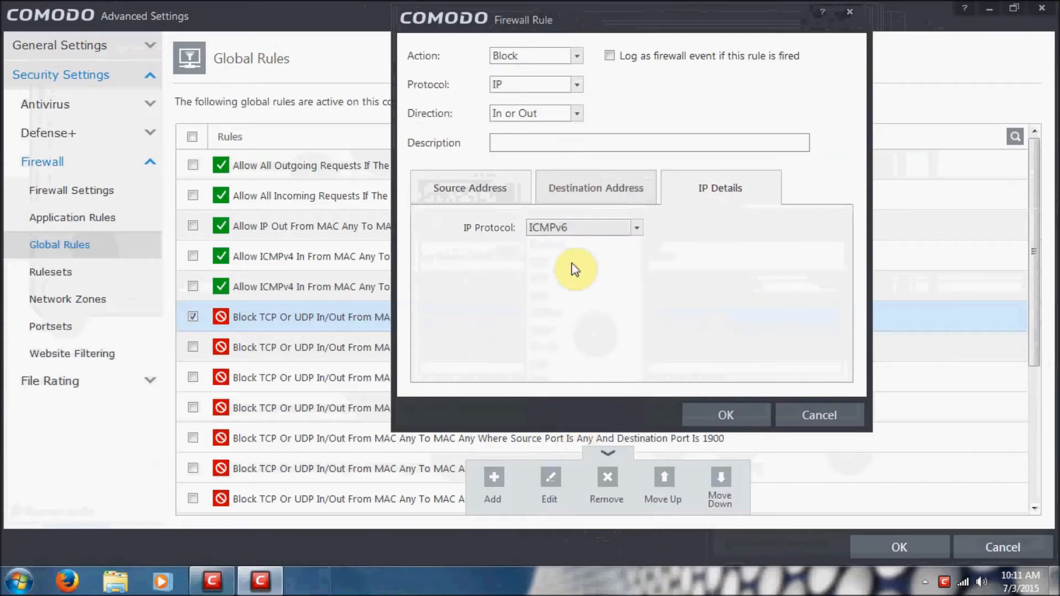
left_click(726, 414)
left_click_drag(466, 227, 471, 312)
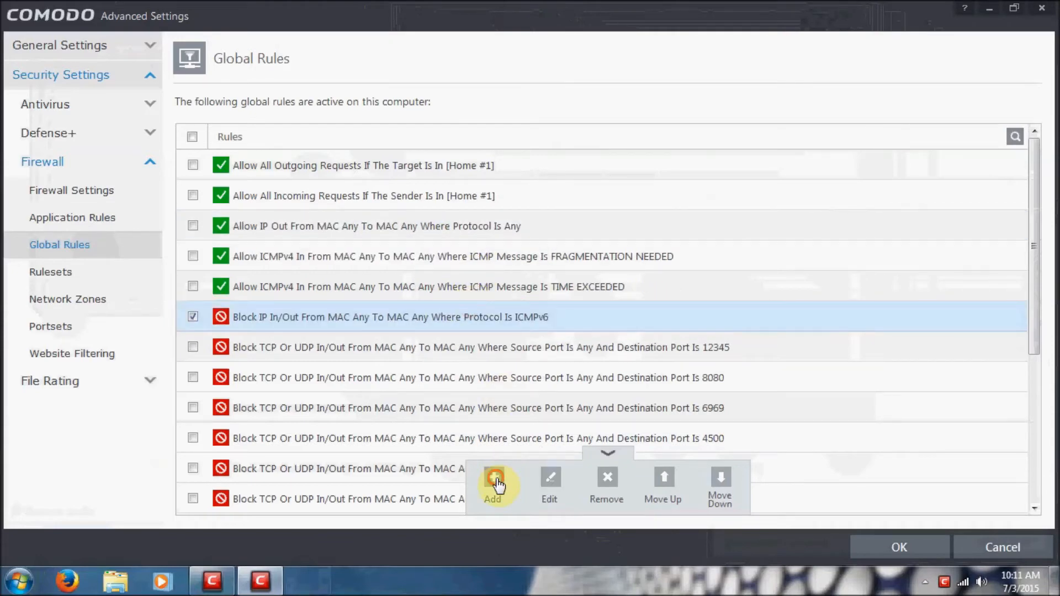
Add a Block rule for the IP protocol with IP details set to RSVP and place it directly above the ICMPv6 rule.
left_click(494, 481)
left_click(530, 62)
left_click(536, 89)
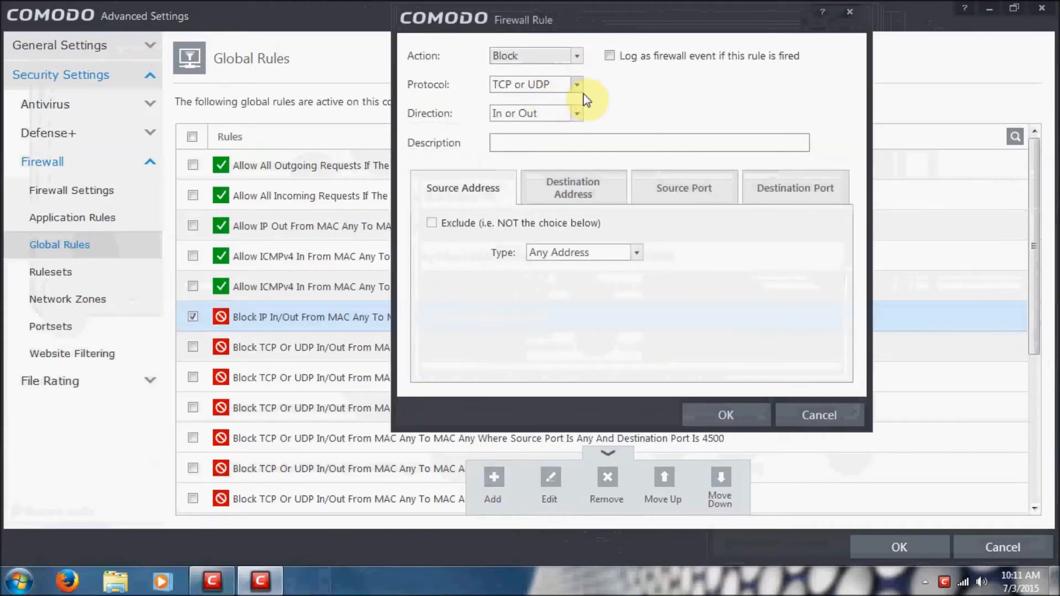
left_click(561, 84)
left_click(542, 149)
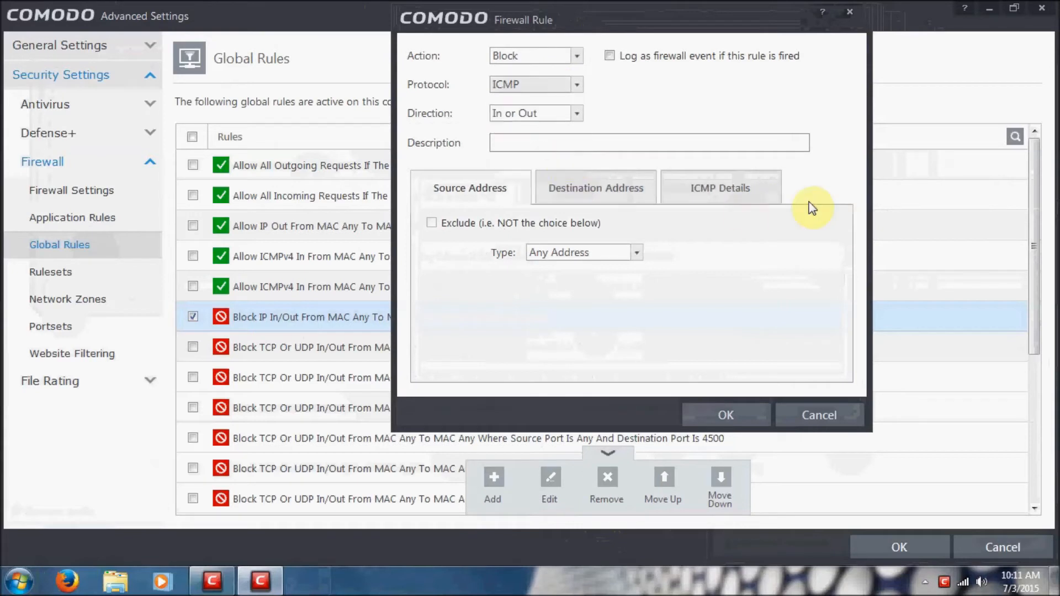
left_click(536, 87)
left_click(535, 164)
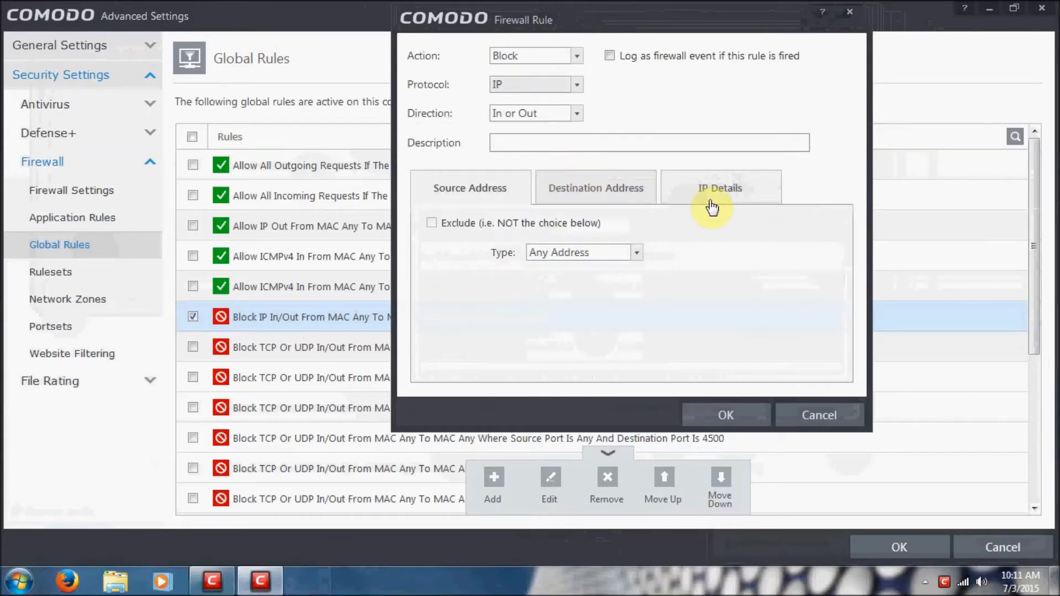
left_click(594, 239)
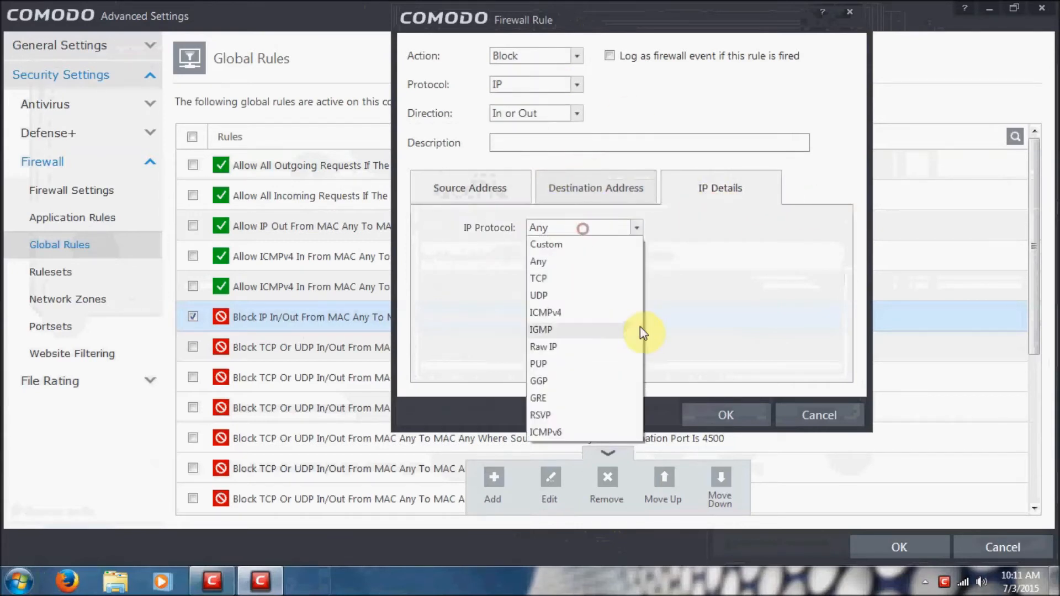
left_click(560, 415)
left_click(688, 415)
left_click_drag(412, 227, 434, 317)
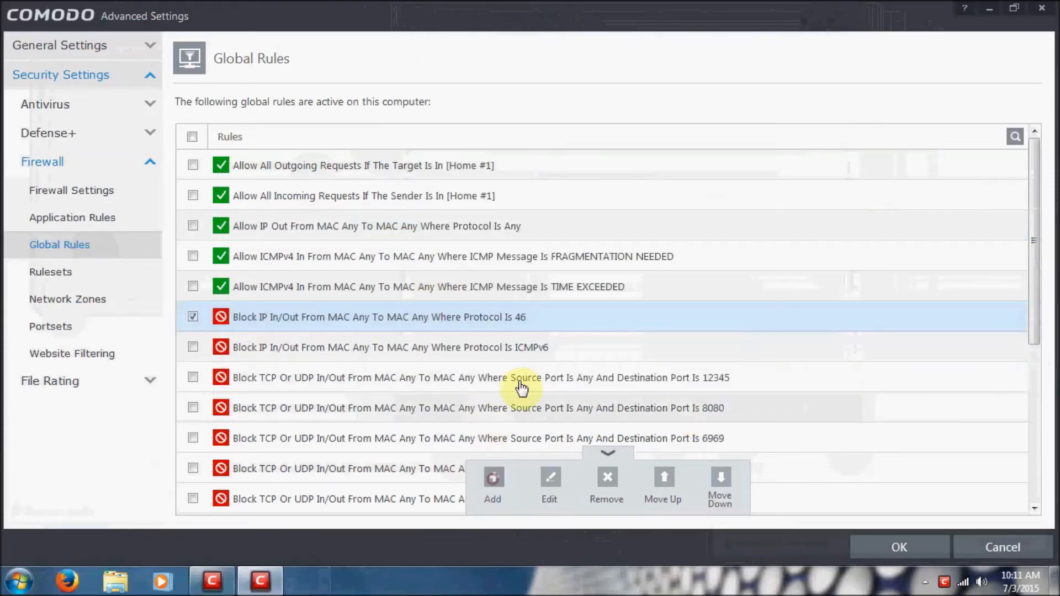
Add a Block rule for the IP protocol with IP details set to GRE and place it directly above the protocol 46 rule.
left_click(493, 481)
left_click(527, 58)
left_click(541, 81)
left_click(541, 84)
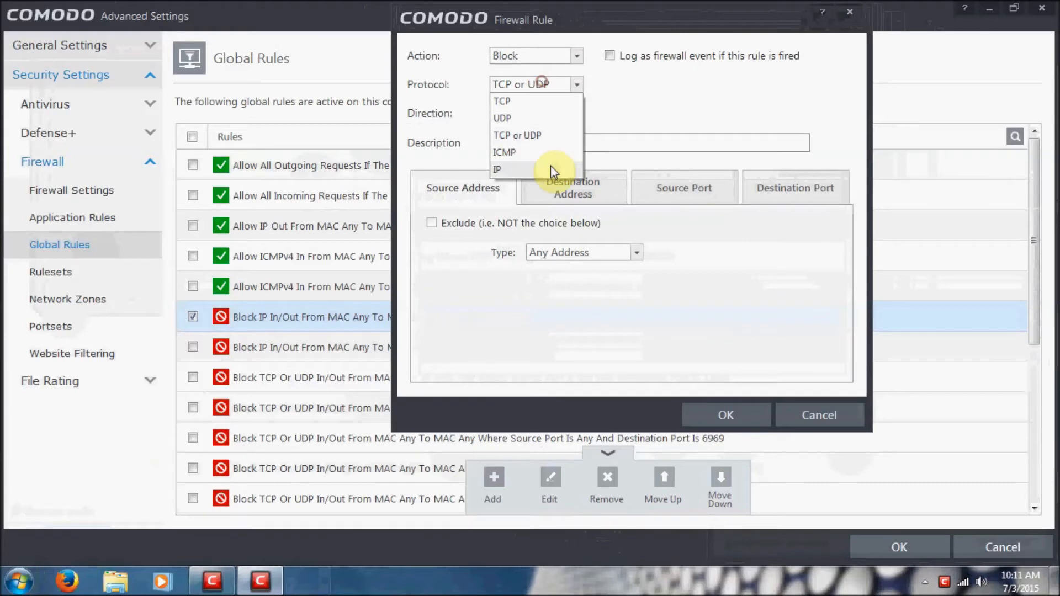
left_click(551, 164)
left_click(698, 188)
left_click(591, 227)
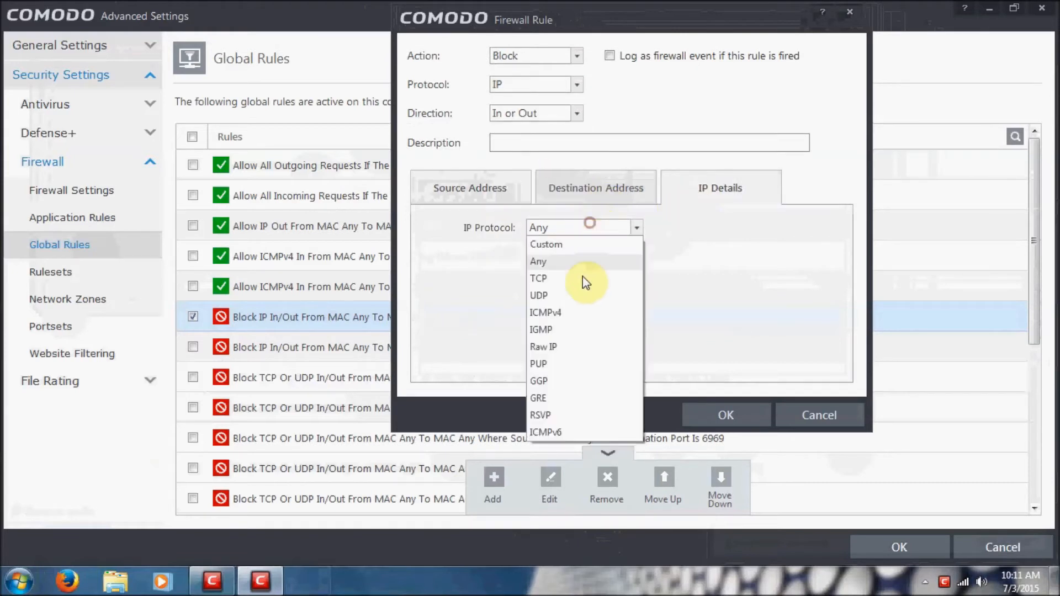
left_click(605, 398)
left_click(732, 405)
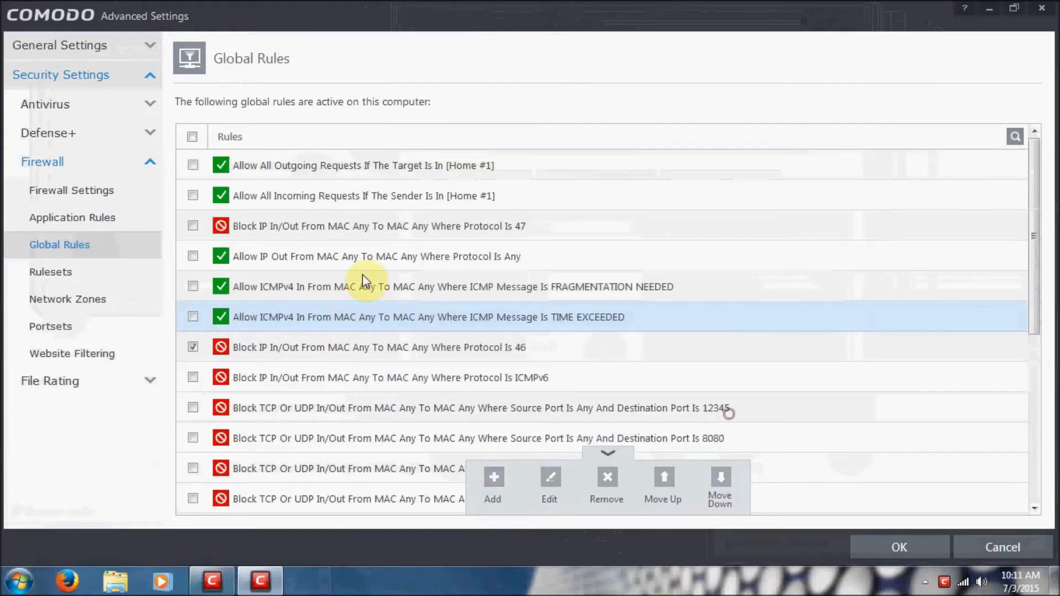
left_click(380, 227)
left_click_drag(380, 226, 392, 320)
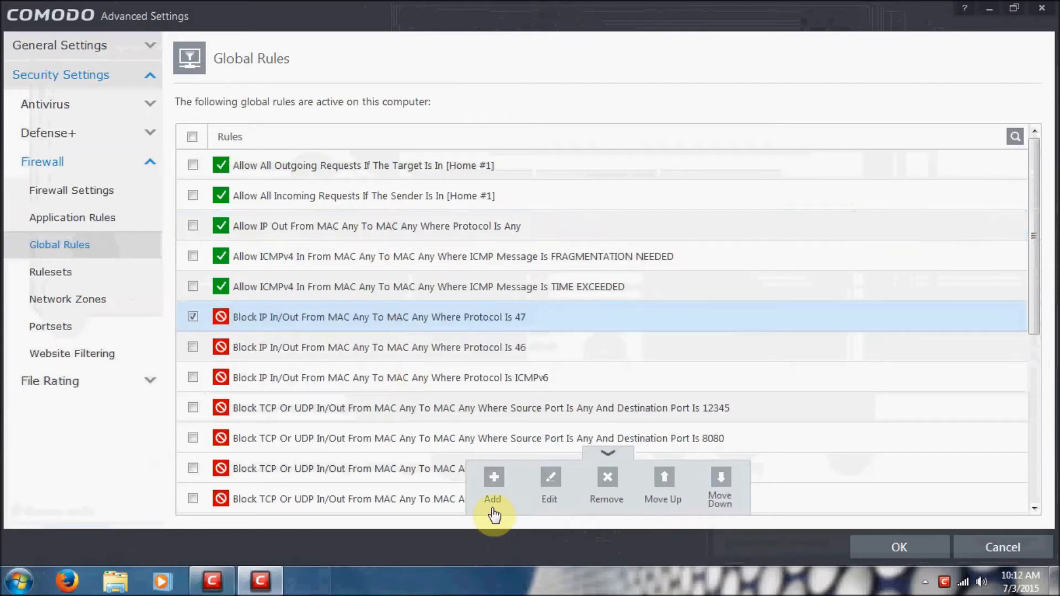
Add a Block rule for the IP protocol with IP details set to GGP and place it directly above the protocol 47 rule.
left_click(495, 480)
left_click(514, 71)
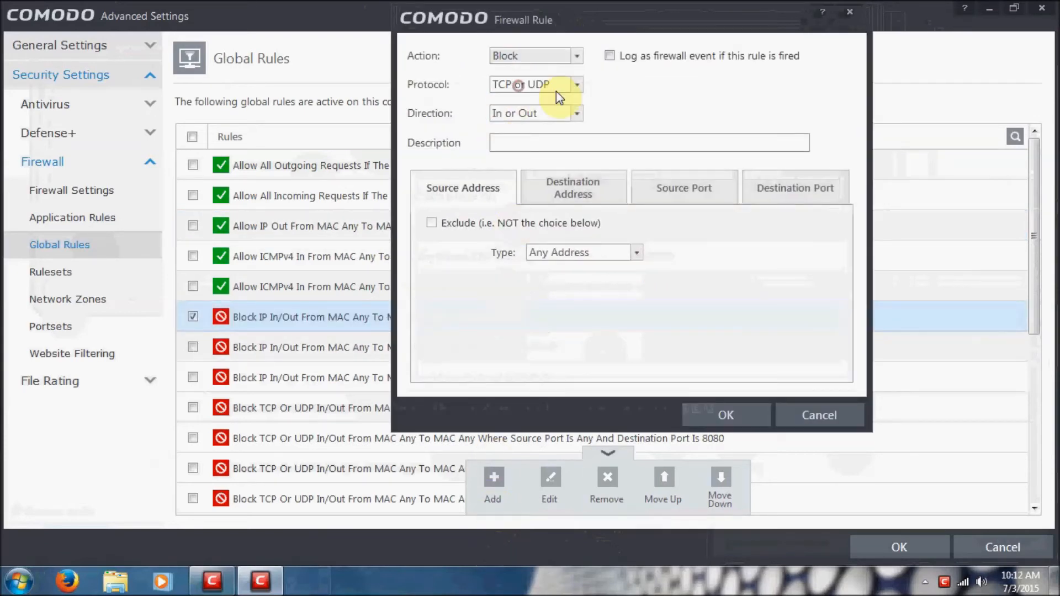
left_click(557, 86)
left_click(551, 168)
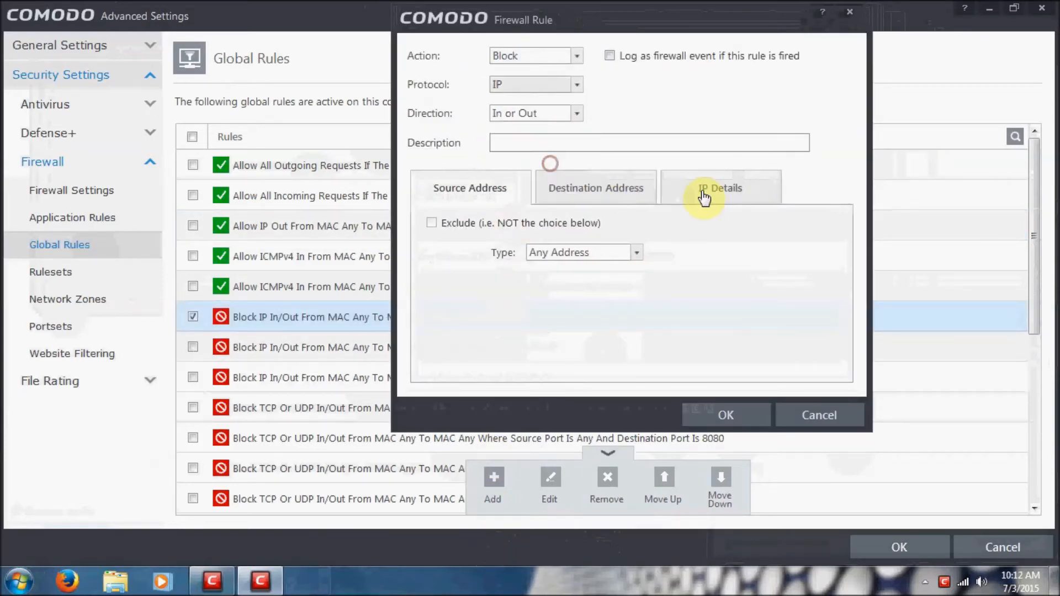
left_click(712, 189)
left_click(607, 228)
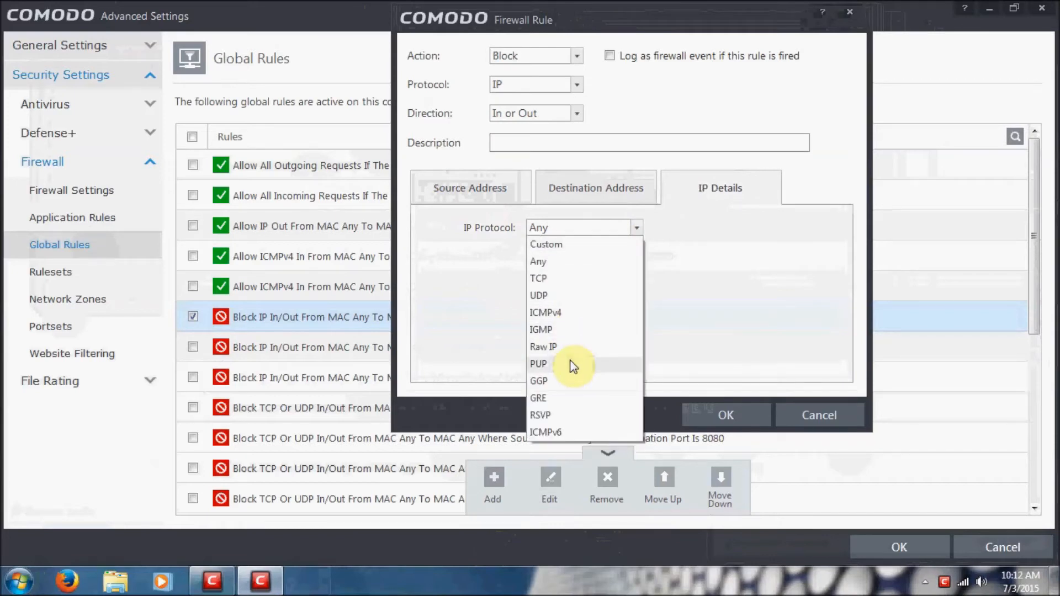
left_click(568, 381)
left_click(724, 416)
left_click_drag(408, 228, 440, 345)
Add a Block rule for the IP protocol with IP details set to PUP and place it directly above the GGP rule.
left_click(506, 511)
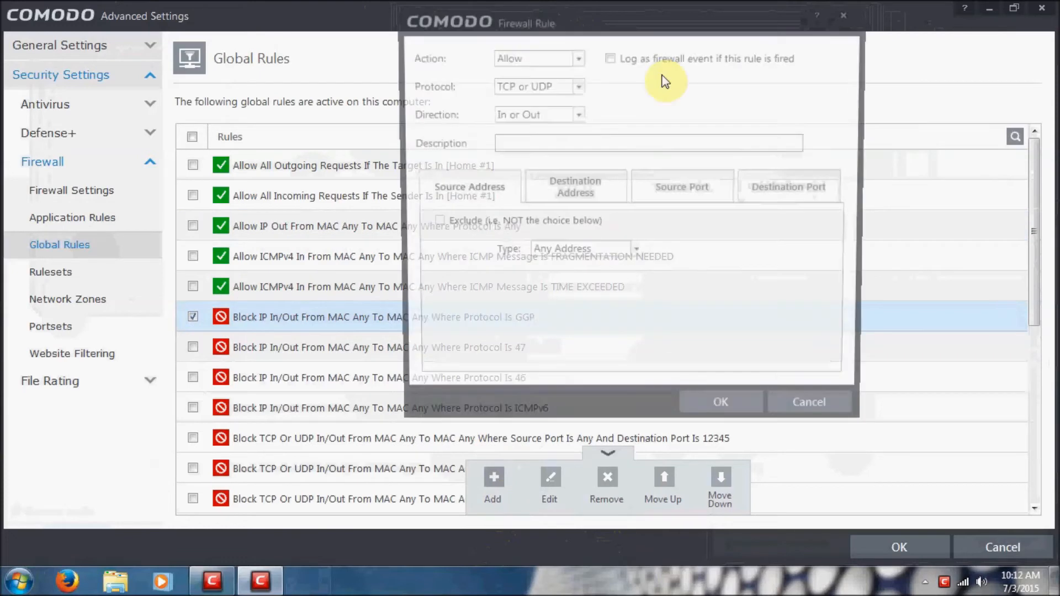
left_click(546, 55)
left_click(547, 88)
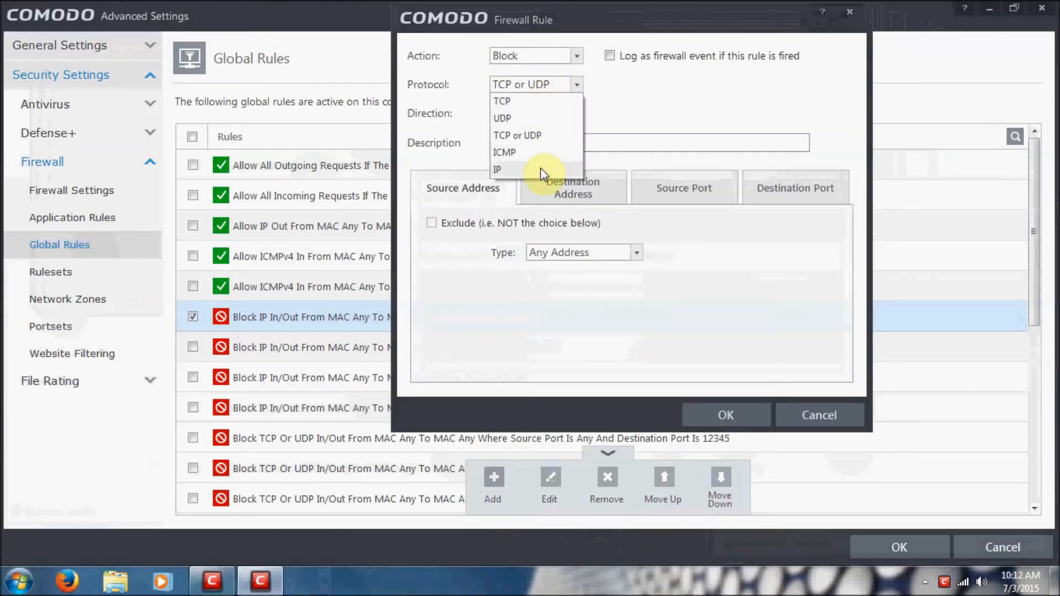
left_click(541, 167)
left_click(721, 190)
left_click(606, 236)
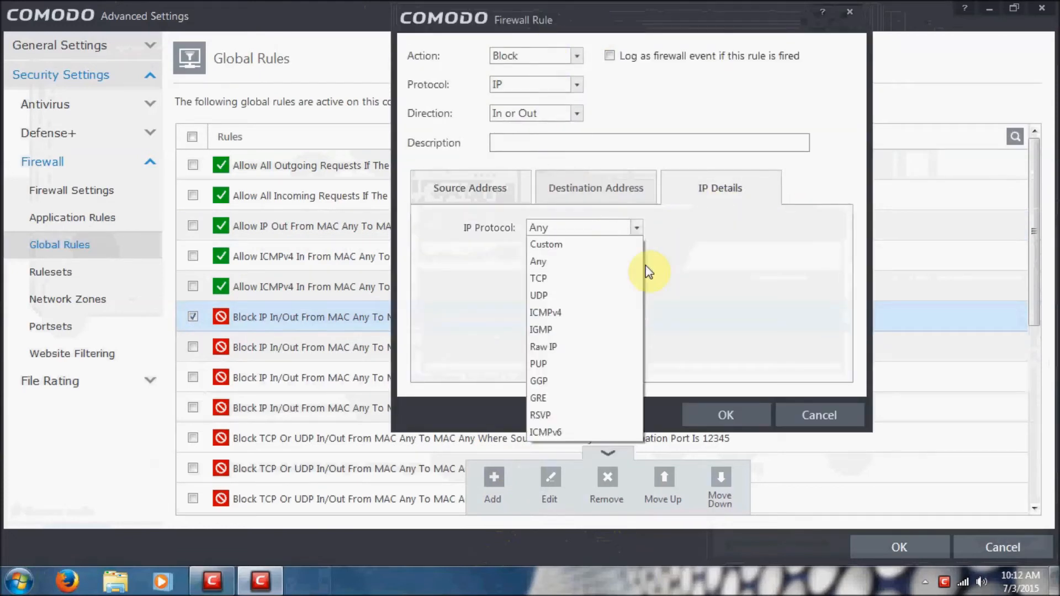
left_click(573, 363)
left_click(716, 420)
left_click_drag(428, 227, 455, 331)
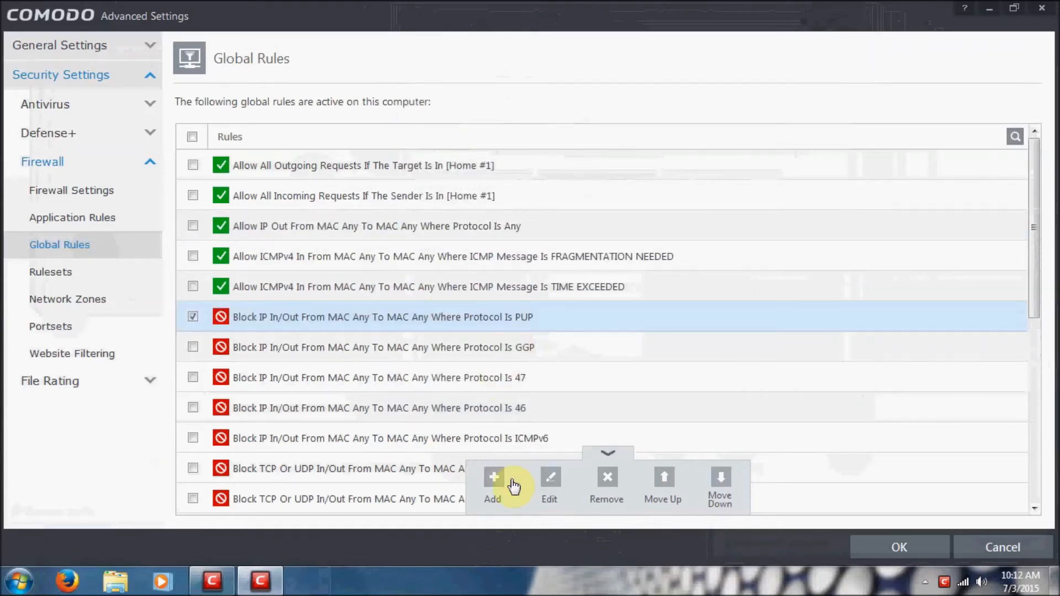
Add a Block rule for the IP protocol with IP details set to Raw IP and place it directly above the PUP rule.
left_click(488, 495)
left_click(509, 56)
left_click(526, 90)
left_click(548, 84)
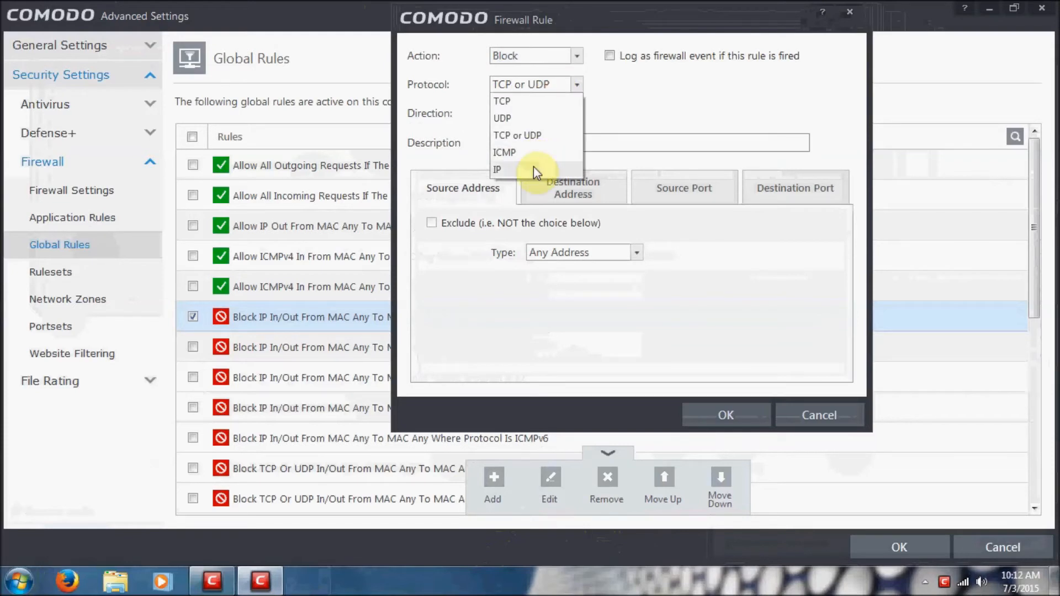
left_click(534, 169)
left_click(670, 196)
left_click(596, 229)
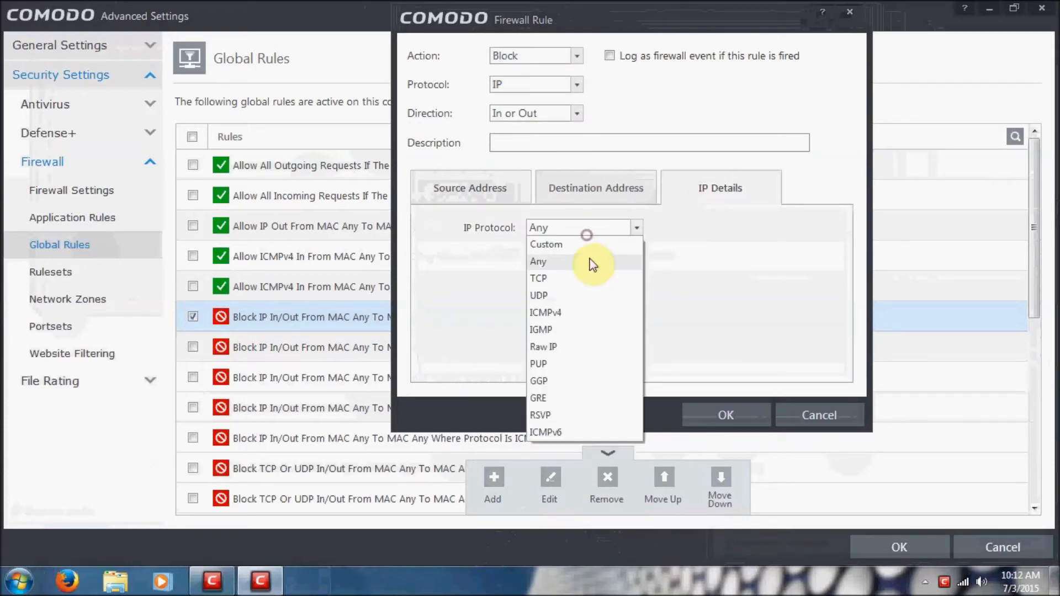
left_click(568, 347)
left_click(730, 419)
left_click_drag(386, 227, 434, 317)
Add a Block rule for the IP protocol with IP details set to IGMP and place it directly above the Raw IP rule.
left_click(500, 476)
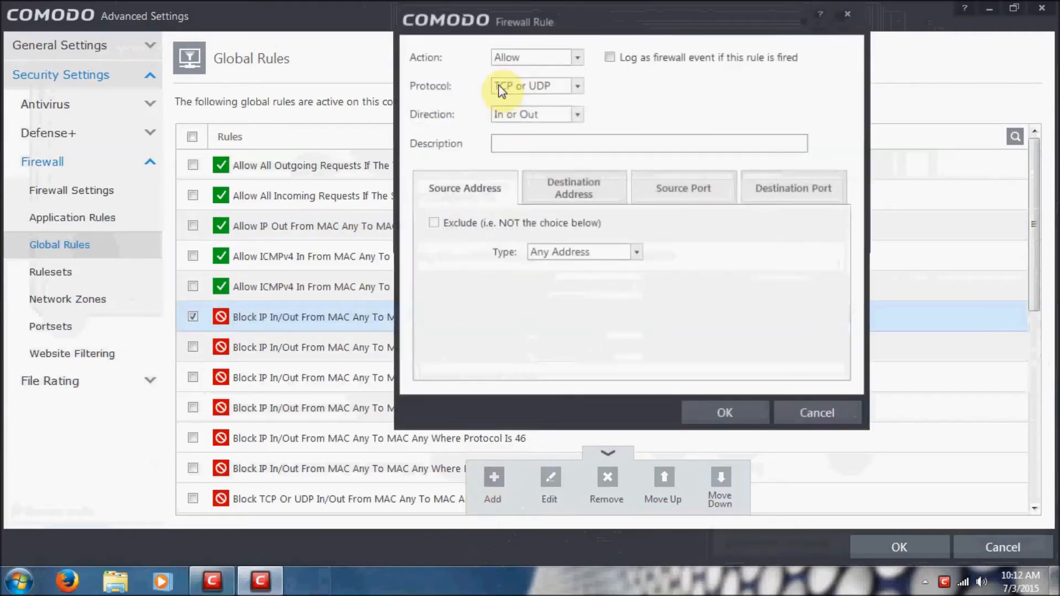
left_click(519, 56)
left_click(513, 83)
left_click(537, 88)
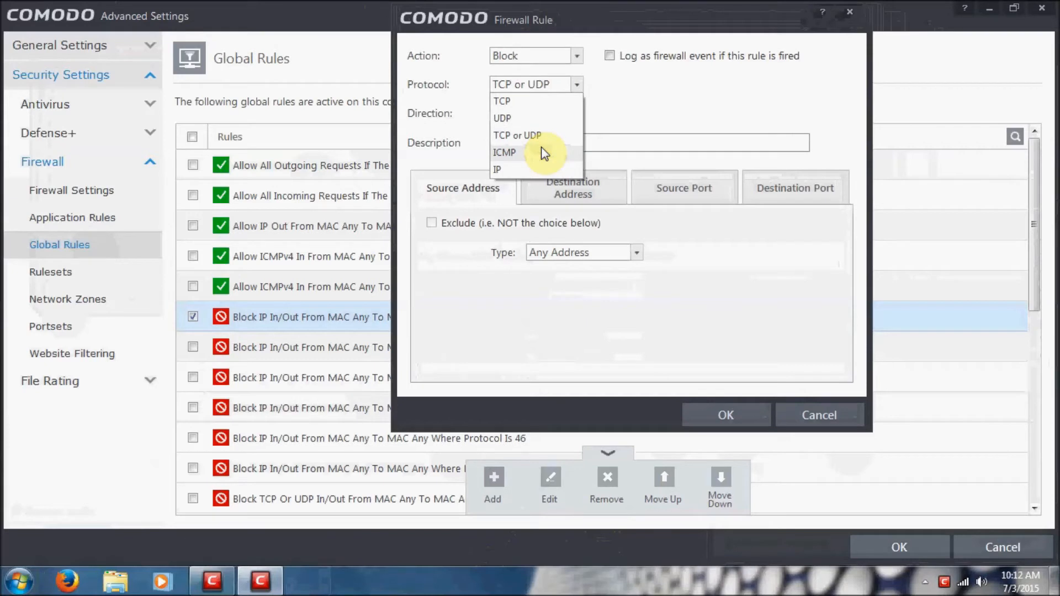
left_click(541, 170)
left_click(677, 193)
left_click(607, 230)
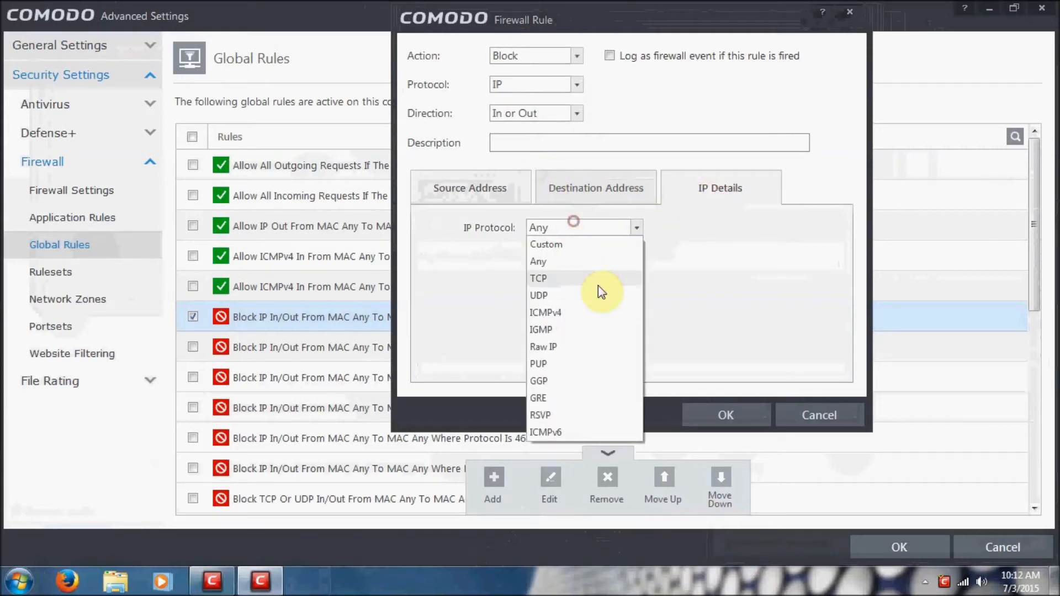
left_click(570, 328)
left_click(710, 413)
left_click_drag(401, 224, 428, 317)
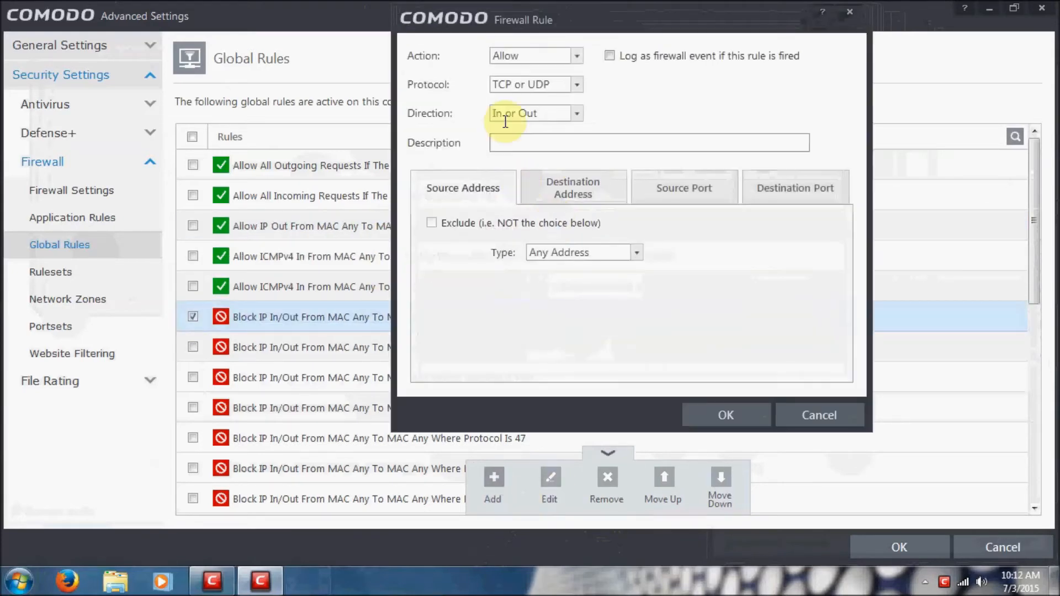
Add a Block rule for the IP protocol with IP details set to ICMPv4 and place it directly above the IGMP rule.
left_click(530, 56)
left_click(535, 89)
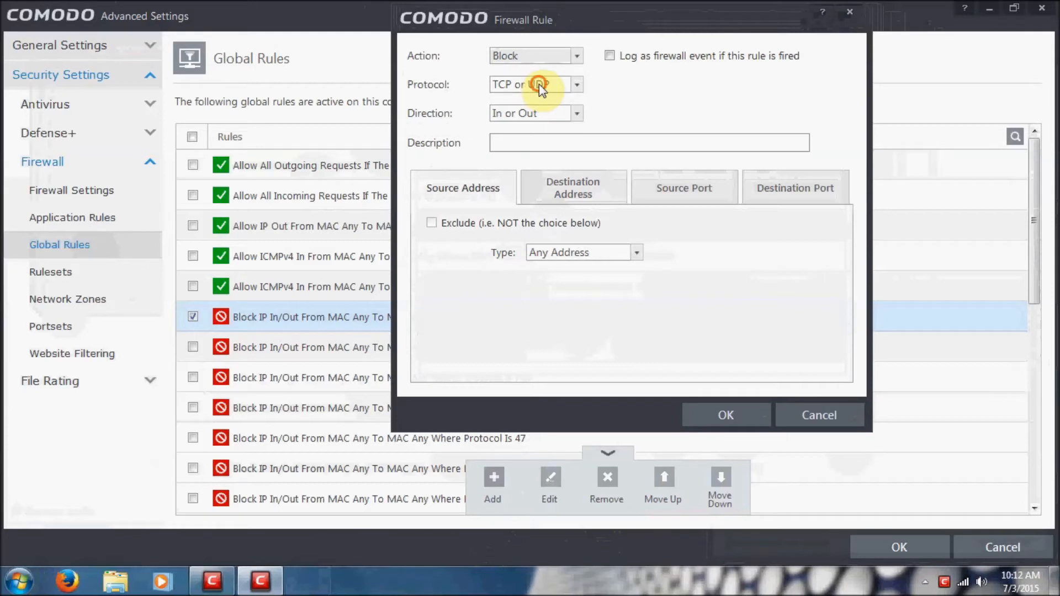
left_click(552, 84)
left_click(541, 169)
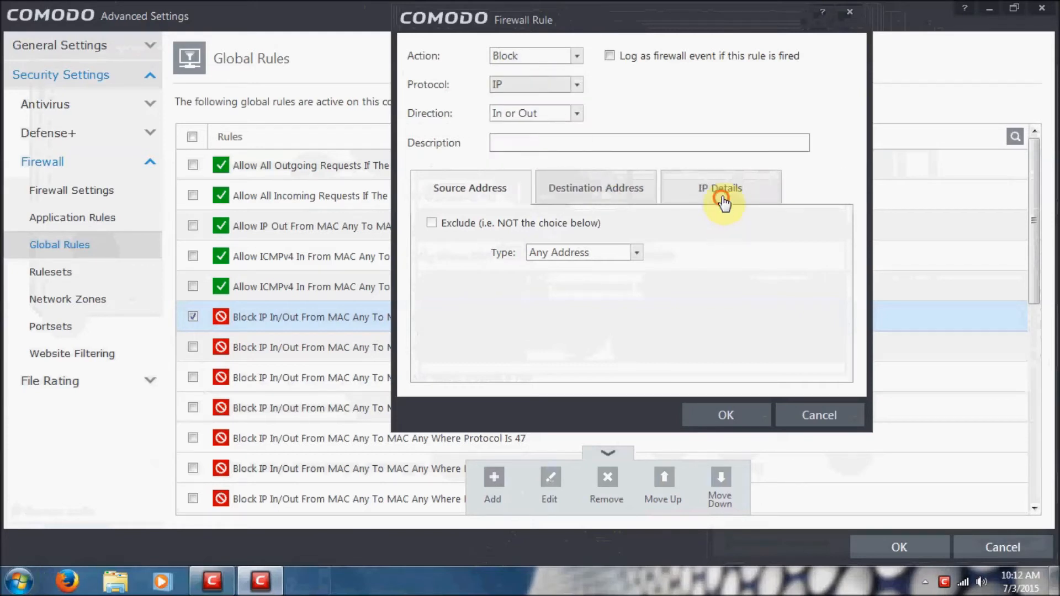
left_click(723, 193)
left_click(593, 228)
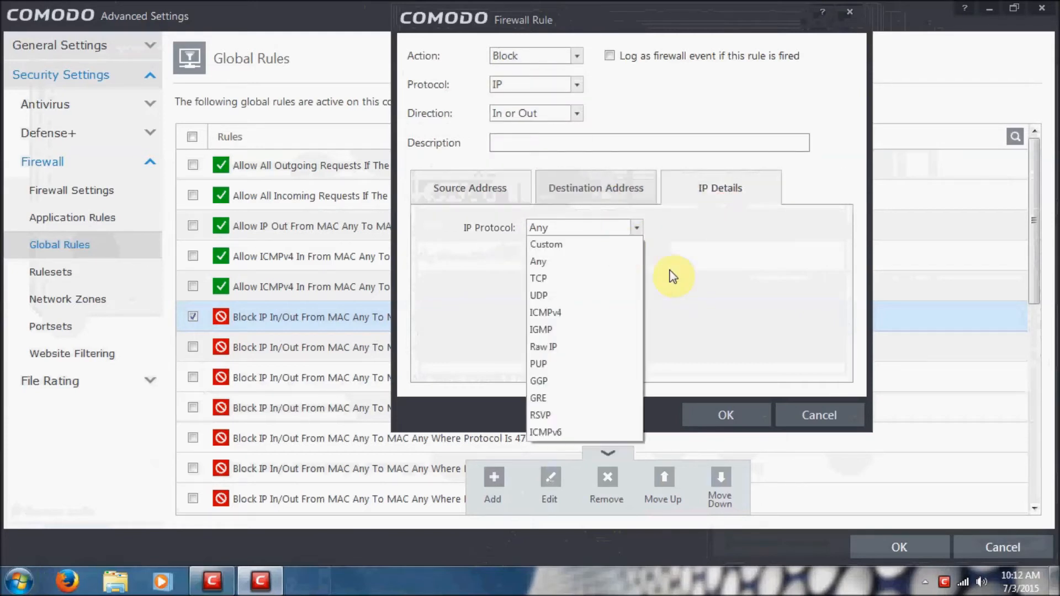
left_click(608, 313)
left_click(723, 417)
left_click_drag(363, 228, 379, 321)
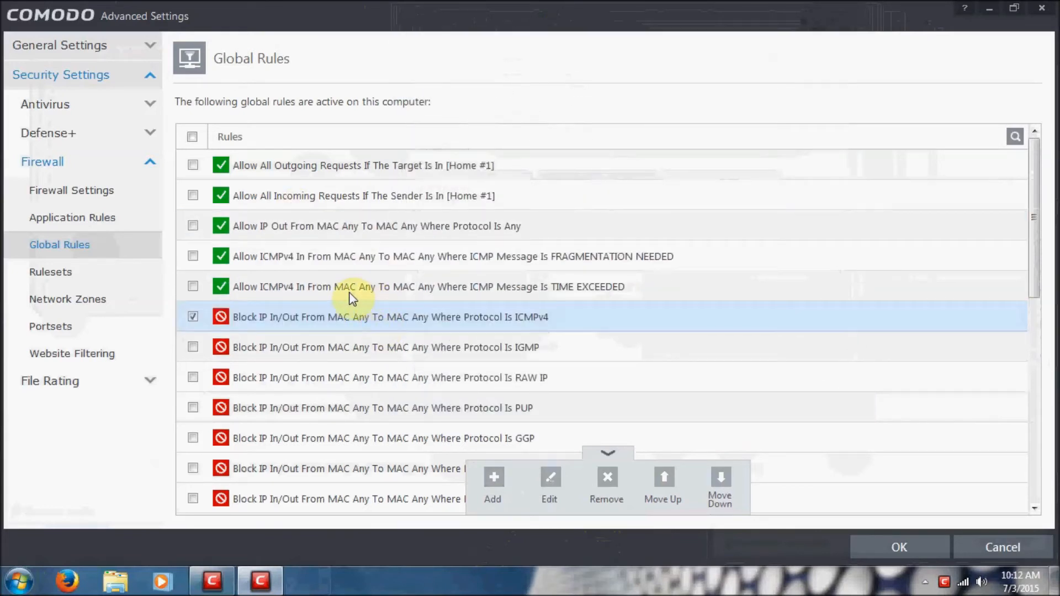
Review the complete global rules list, from the allow rules through the IP protocol and TCP/UDP port block rules.
left_click(285, 262)
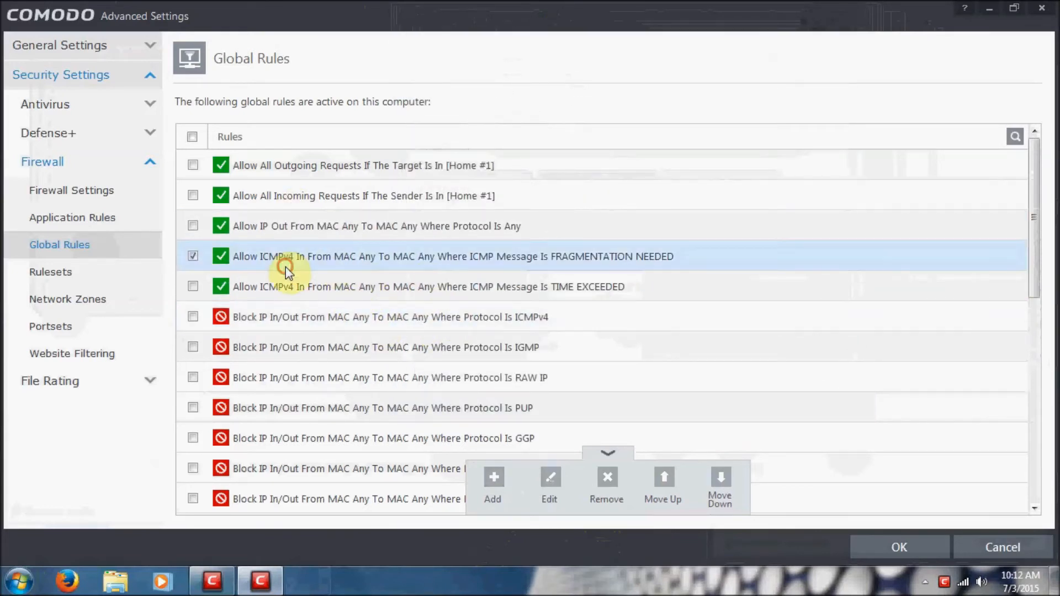
left_click(301, 291)
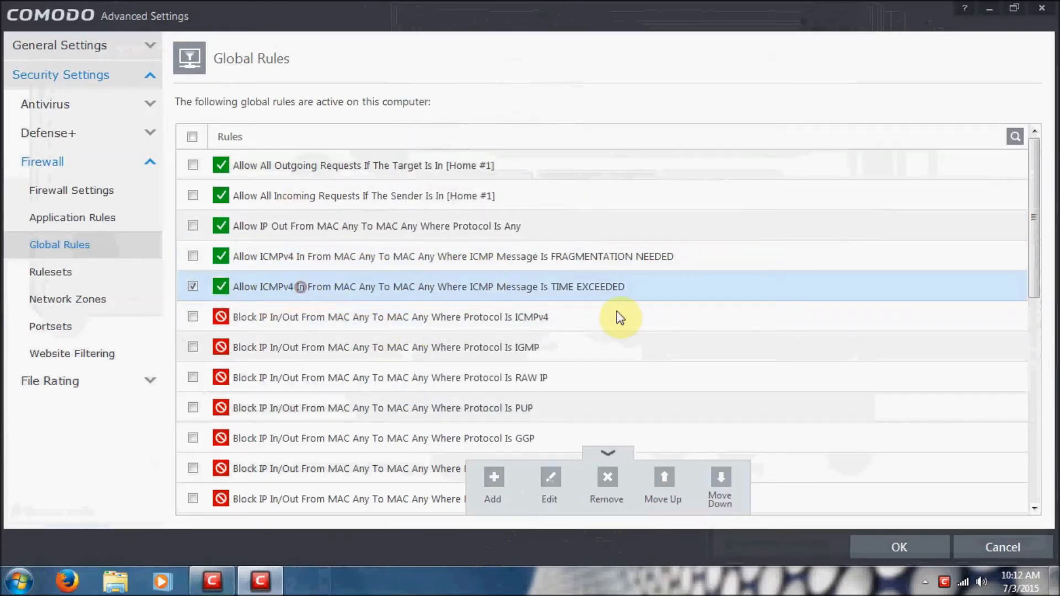
left_click(469, 320)
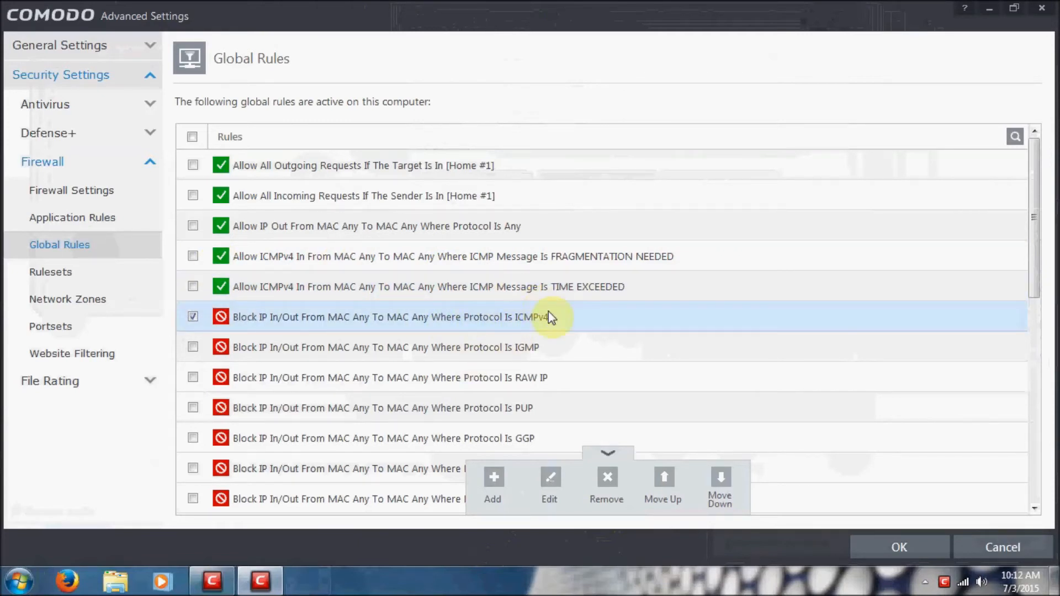
left_click(608, 453)
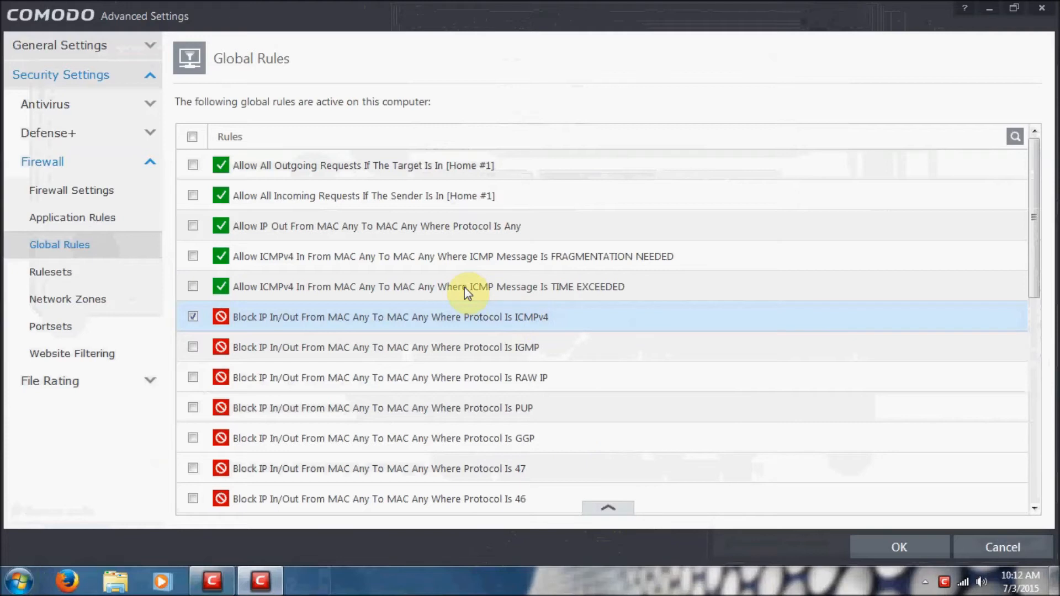
scroll(499, 277, "down", 10)
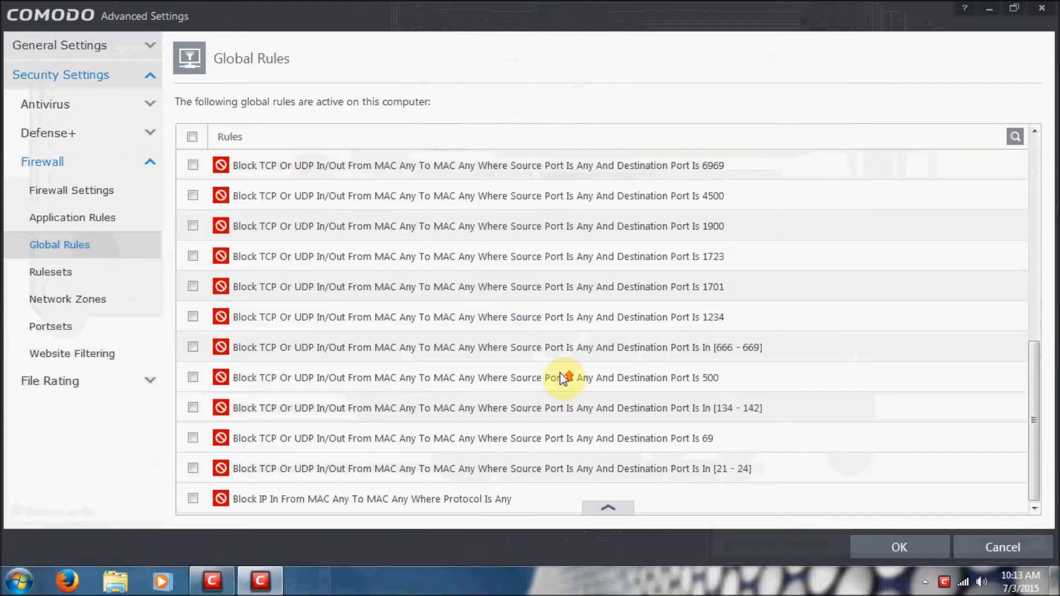
scroll(535, 407, "up", 10)
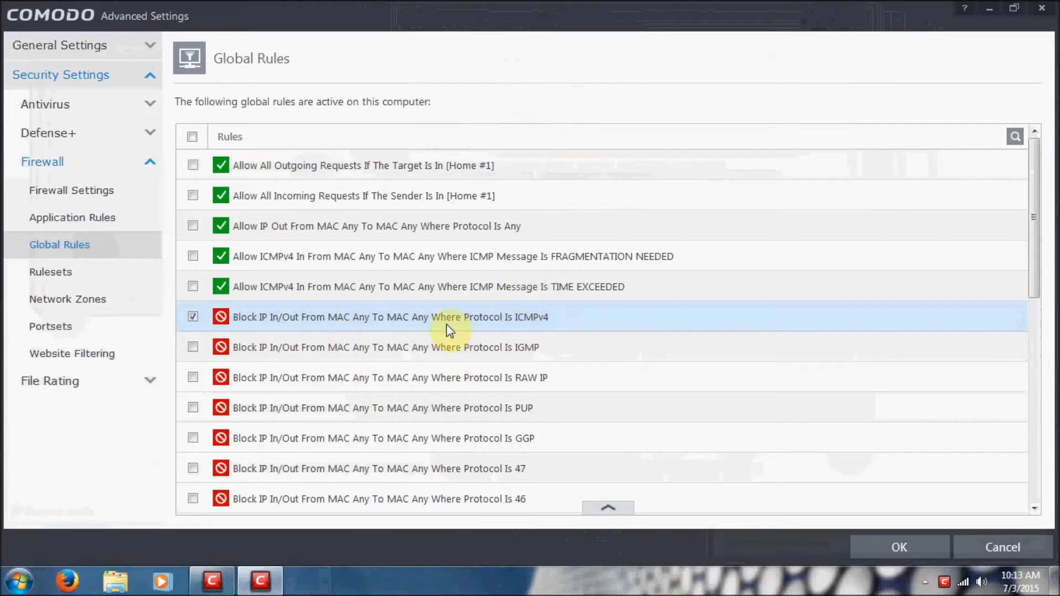
Add the IPv4 single address 239.255.255.250 as a new blocked address in the firewall's Blocked Zones and leave it unchecked.
left_click(74, 276)
left_click(76, 299)
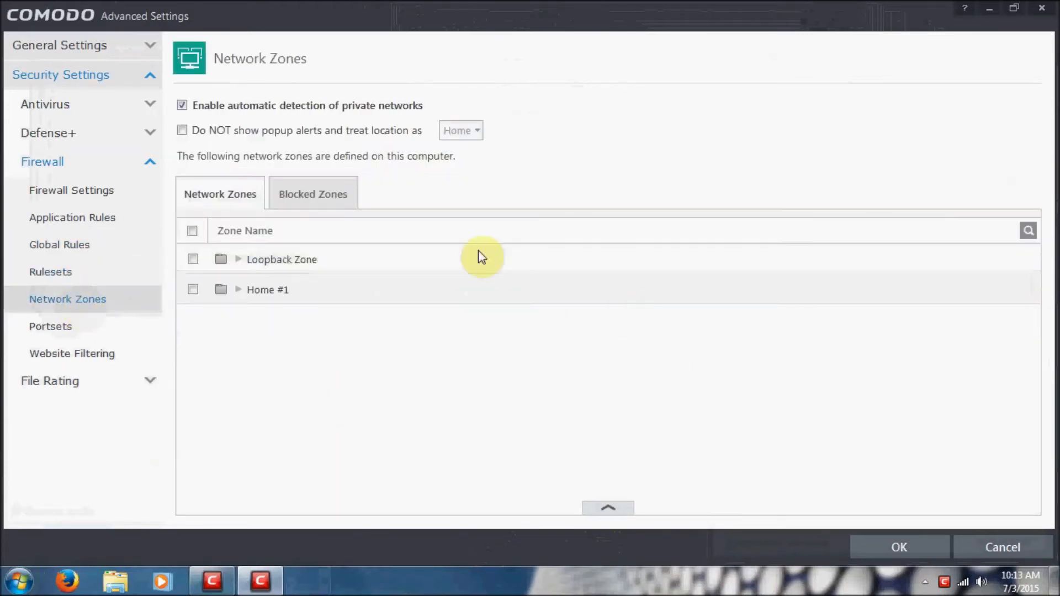
left_click(307, 196)
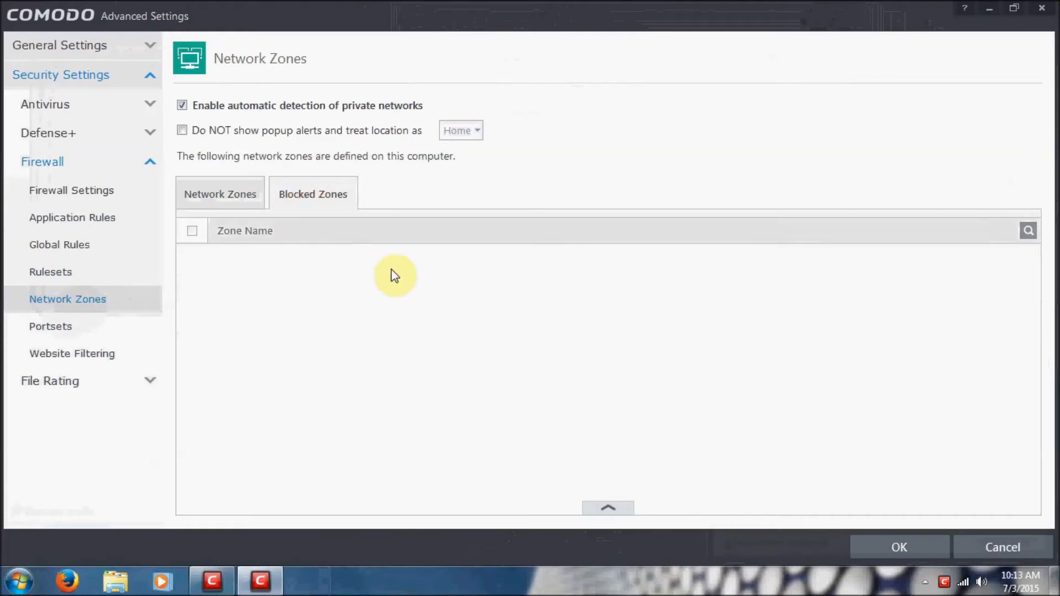
left_click(596, 511)
left_click(550, 478)
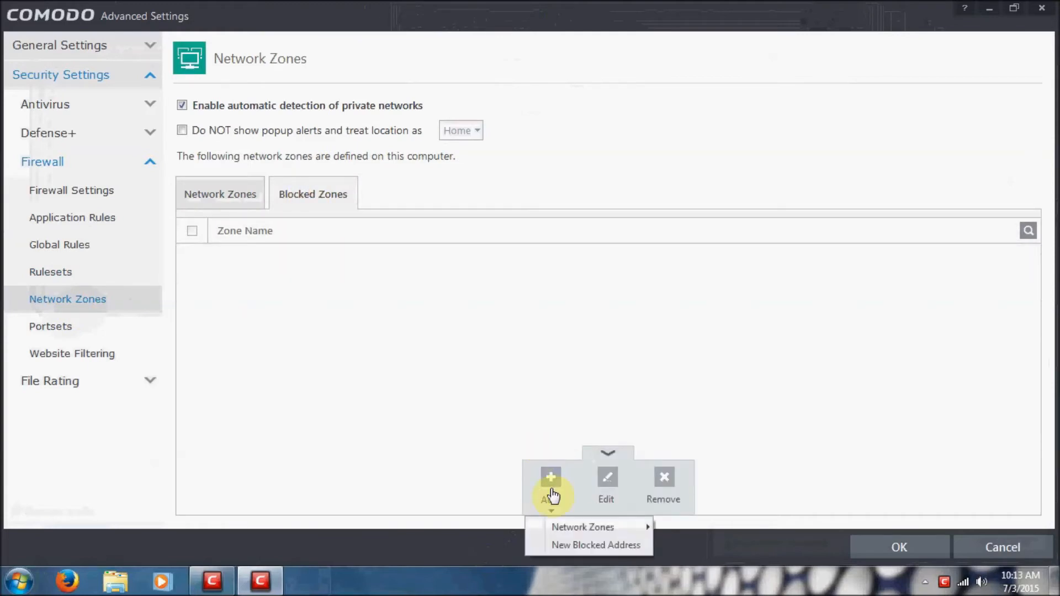
left_click(592, 547)
left_click(538, 264)
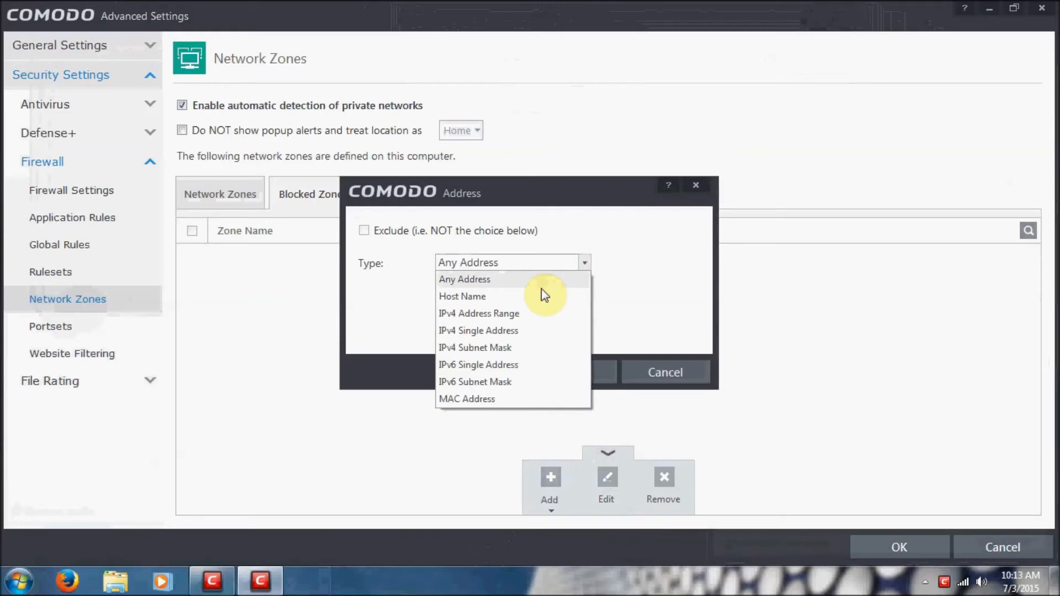
left_click(527, 330)
left_click(445, 293)
type("239.2")
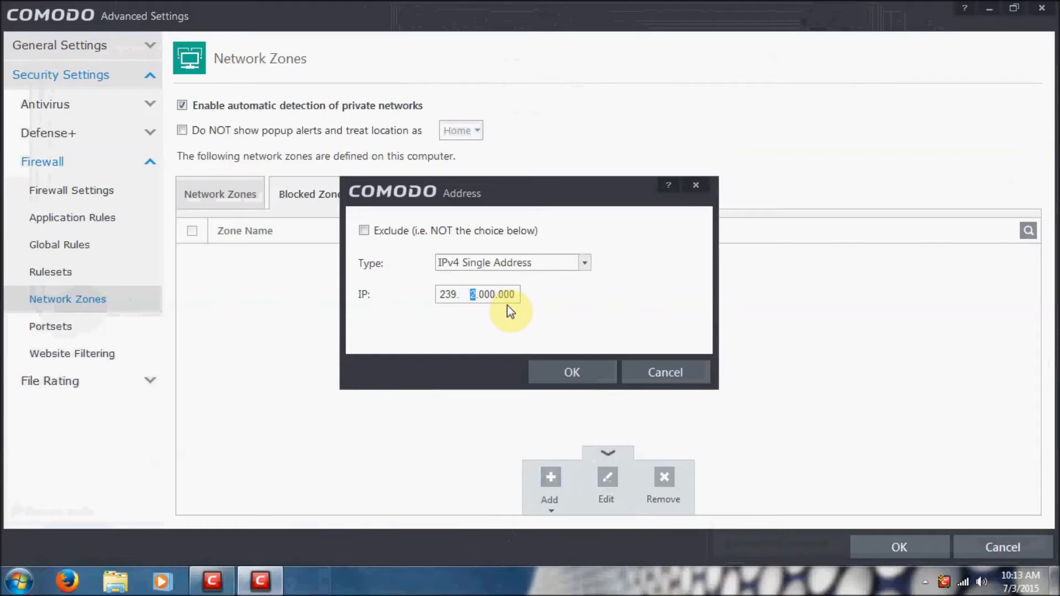
type("55.255.250")
left_click(574, 371)
left_click(308, 259)
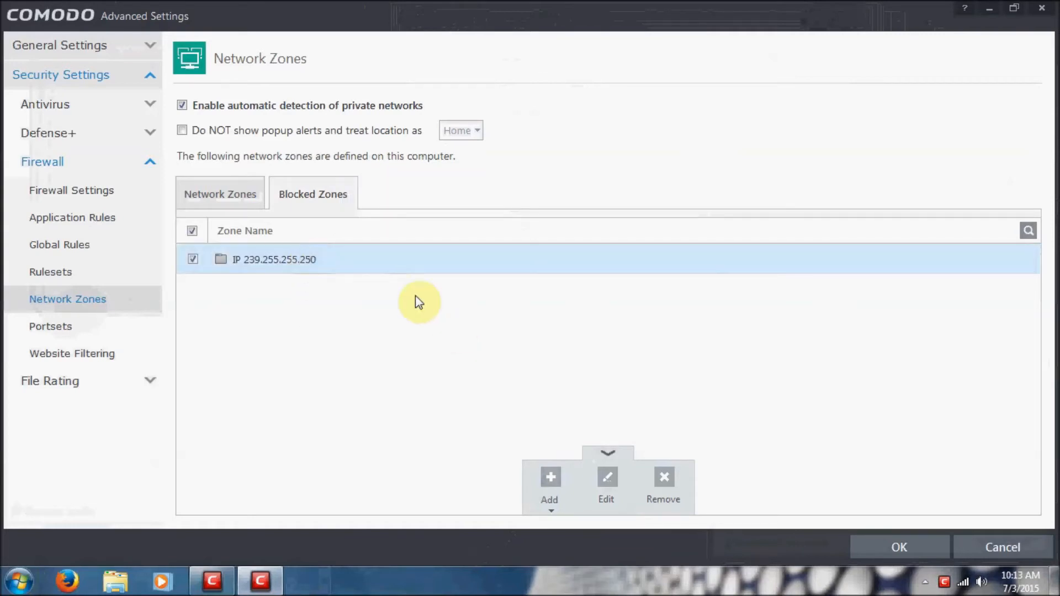
left_click(193, 259)
Add a new blocked address using the IPv4 Address Range type, from 224.0.0.1 to 224.0.0.255.
left_click(551, 483)
left_click(588, 545)
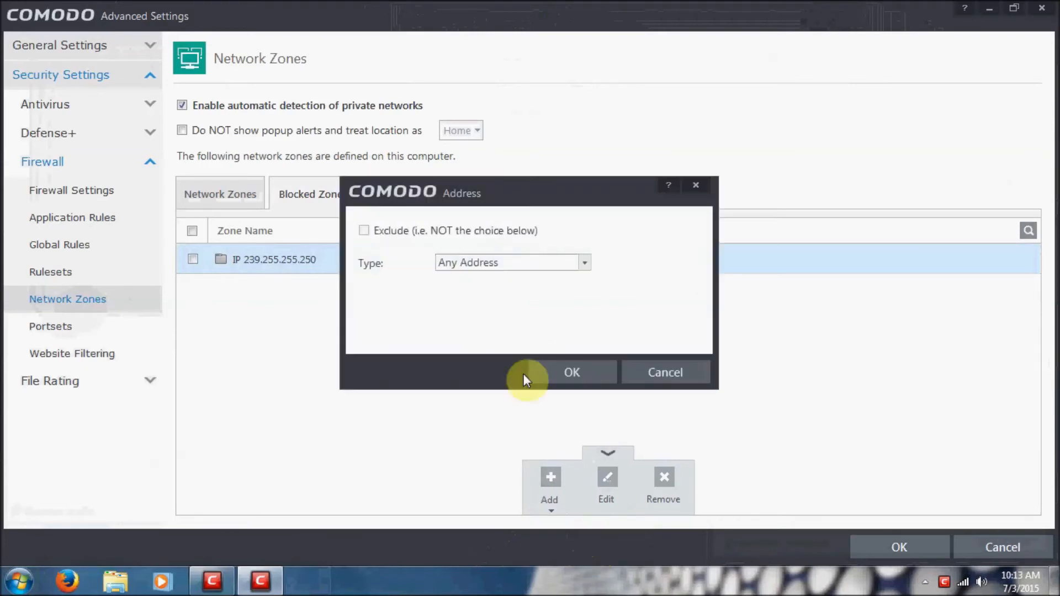
left_click(503, 265)
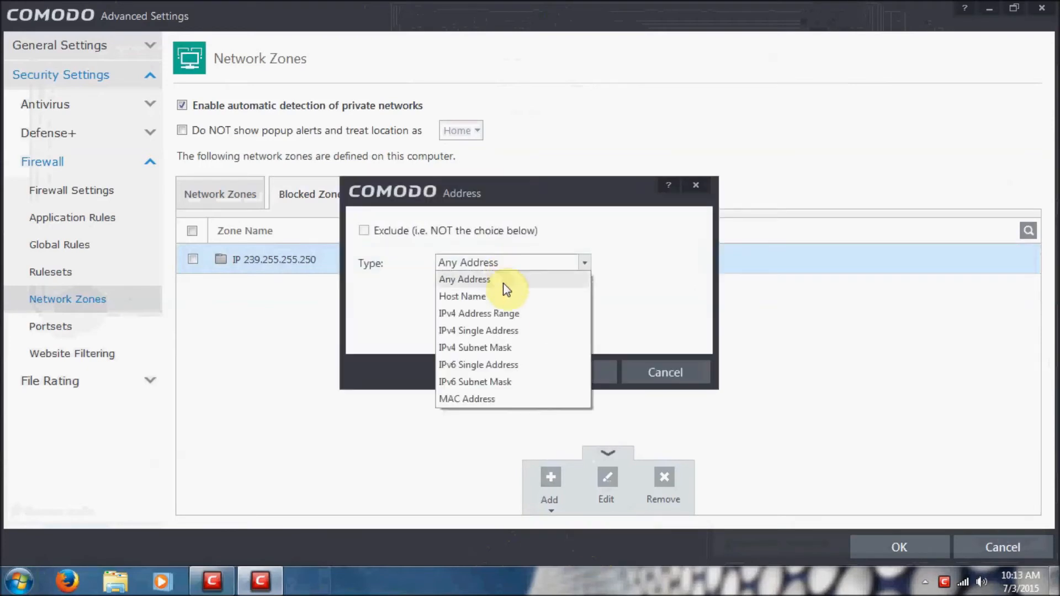
left_click(505, 313)
left_click(454, 298)
left_click(454, 298)
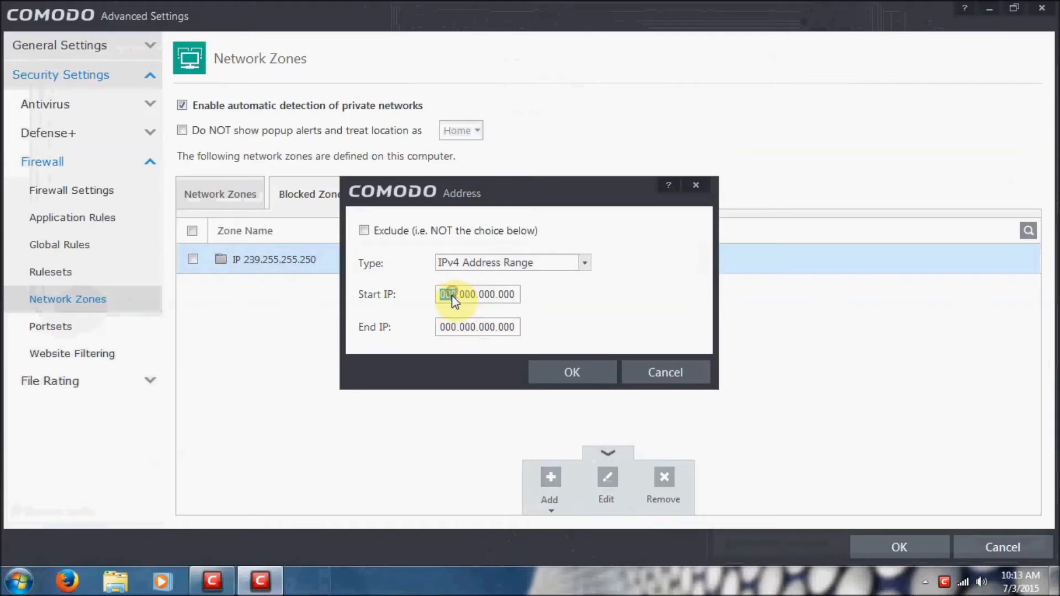
type("224")
left_click(509, 296)
type("14")
left_click(514, 337)
type("2")
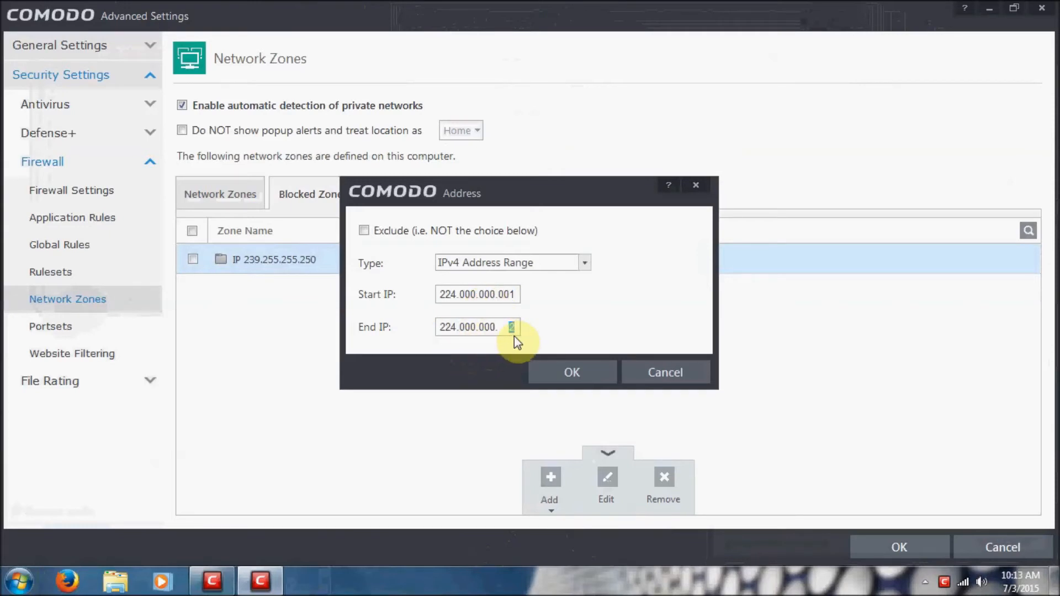
type("55")
left_click(488, 327)
left_click(539, 307)
double_click(506, 296)
left_click(558, 373)
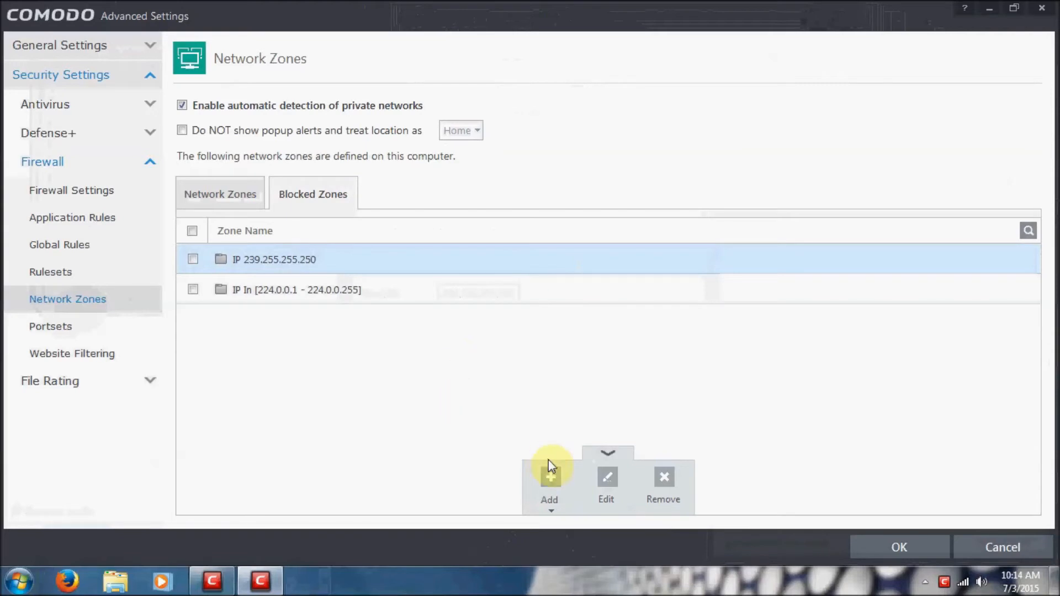
Add a new blocked address using the IPv4 Address Range type, from 10.0.0.1 to 10.0.0.255.
left_click(553, 482)
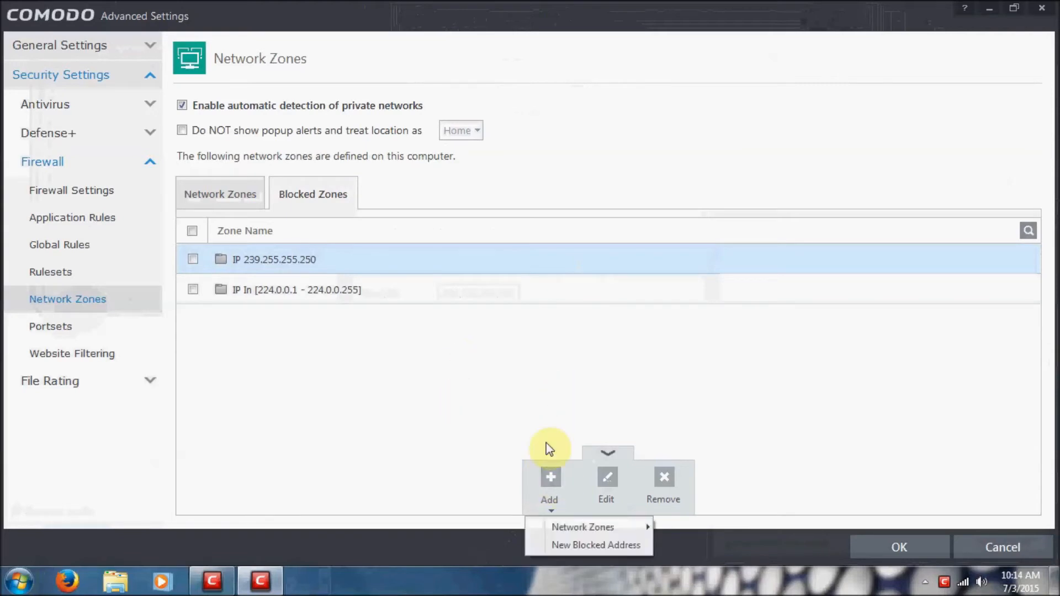
left_click(592, 547)
left_click(494, 264)
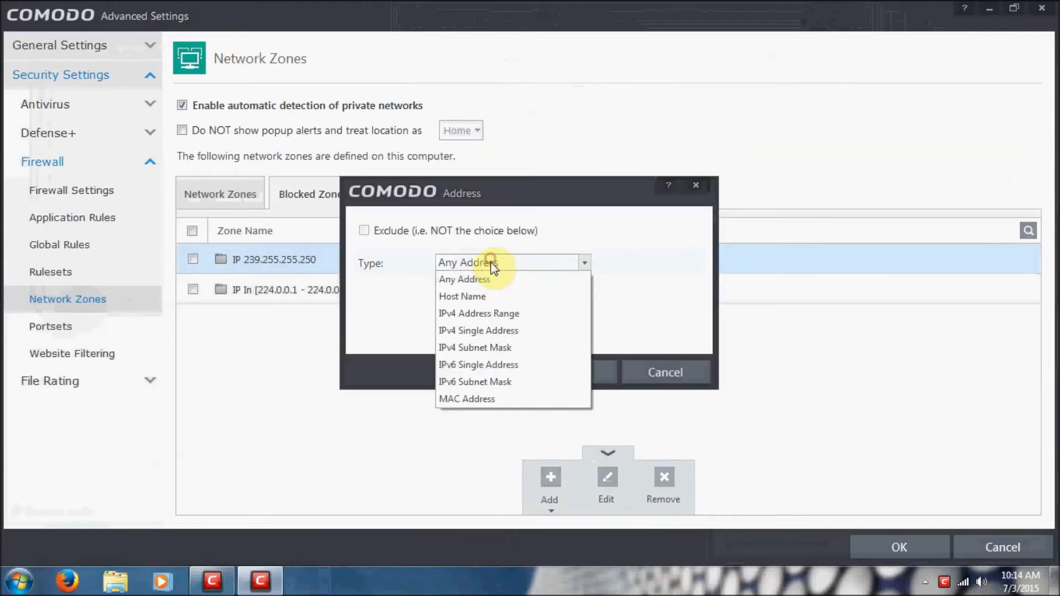
left_click(502, 308)
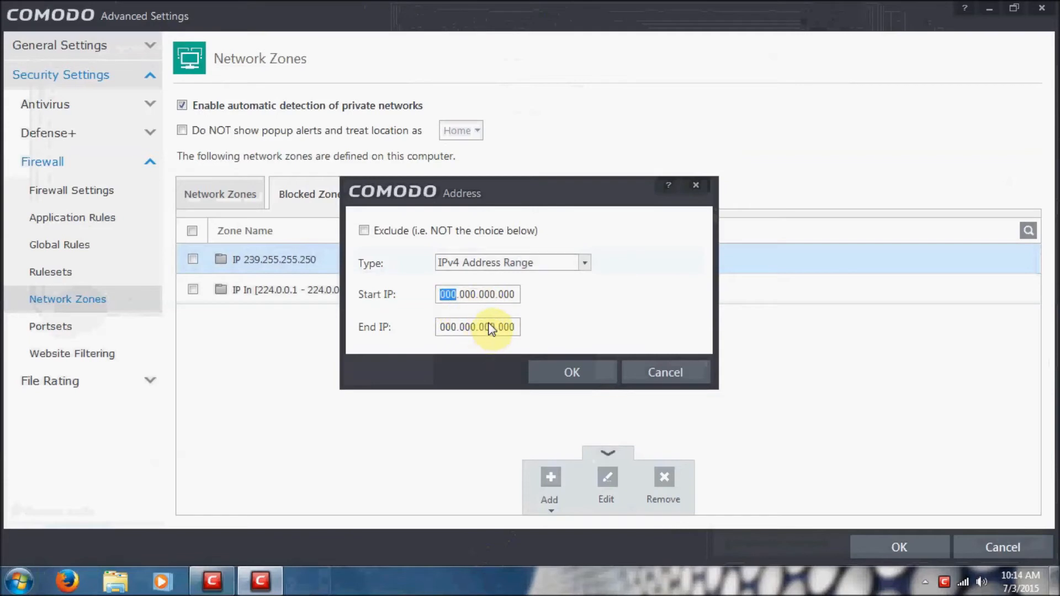
left_click(507, 293)
type("1")
left_click(491, 294)
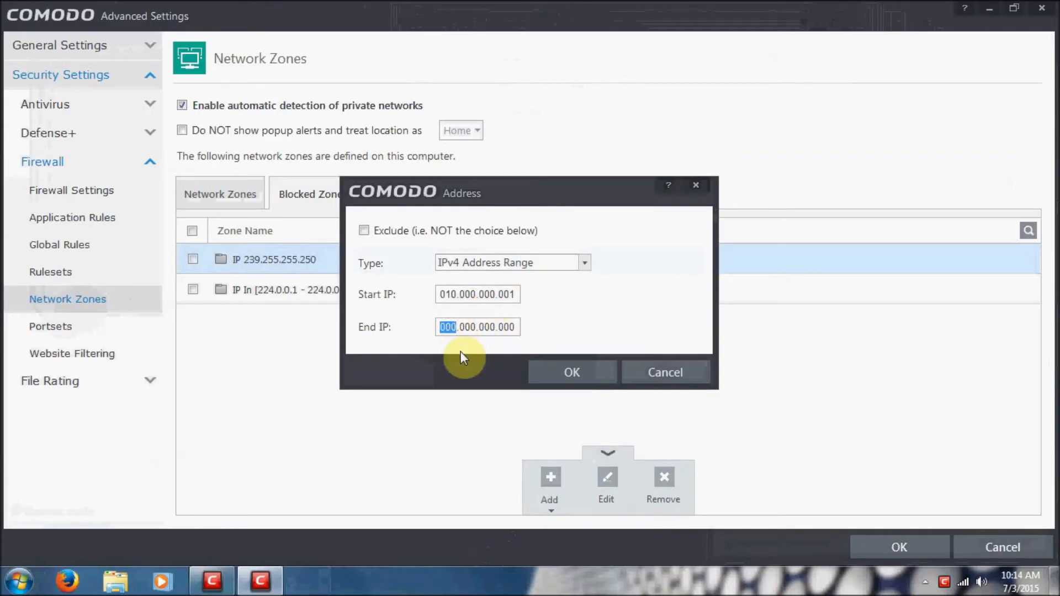
type("10")
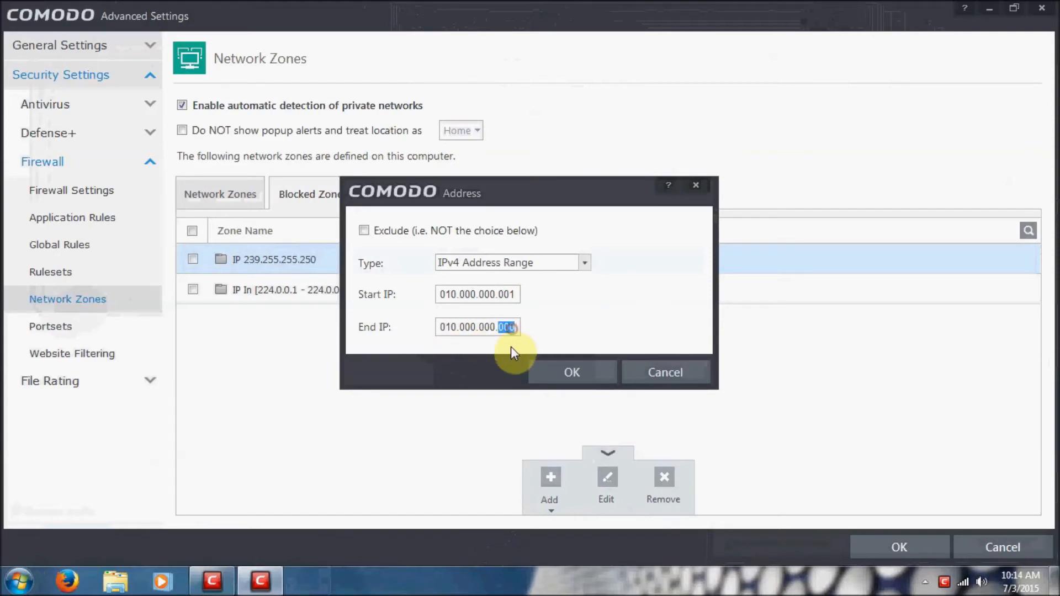
type("255")
left_click(546, 368)
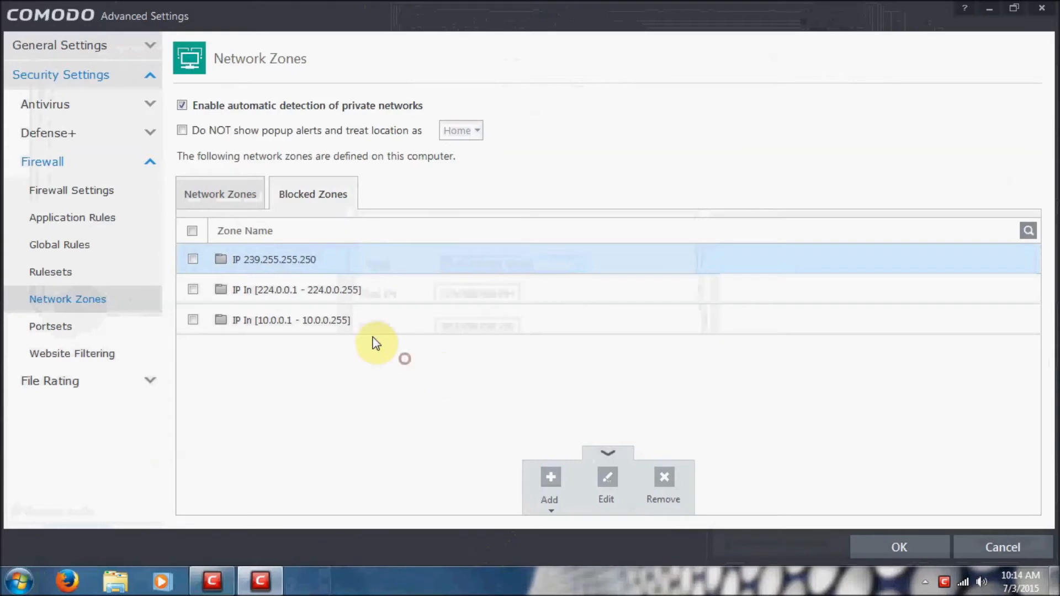
Review the single address and the two address ranges in Blocked Zones, checking the Network Zones list as well.
left_click(333, 321)
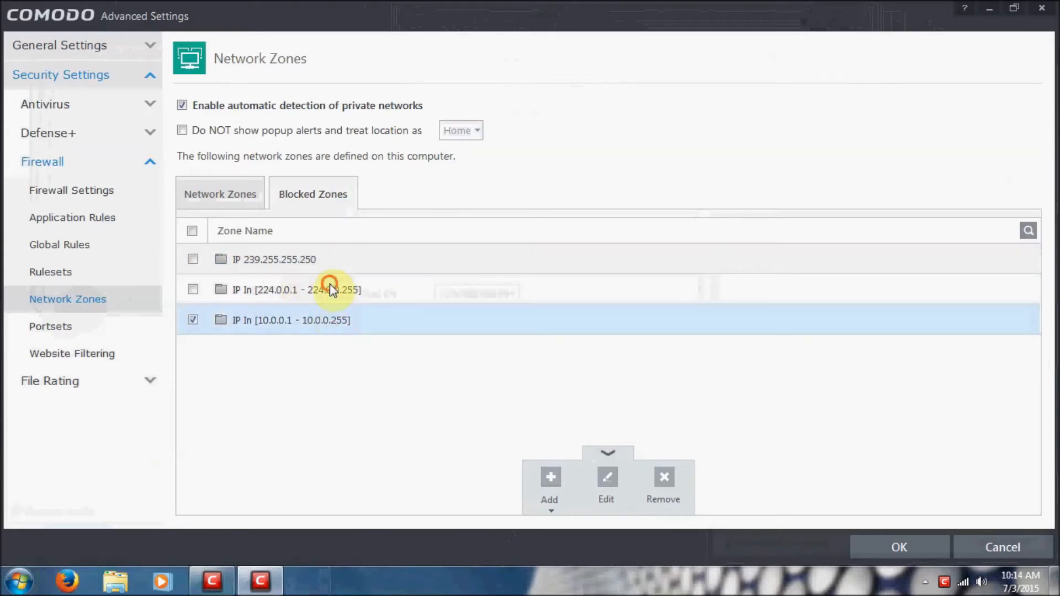
left_click(330, 262)
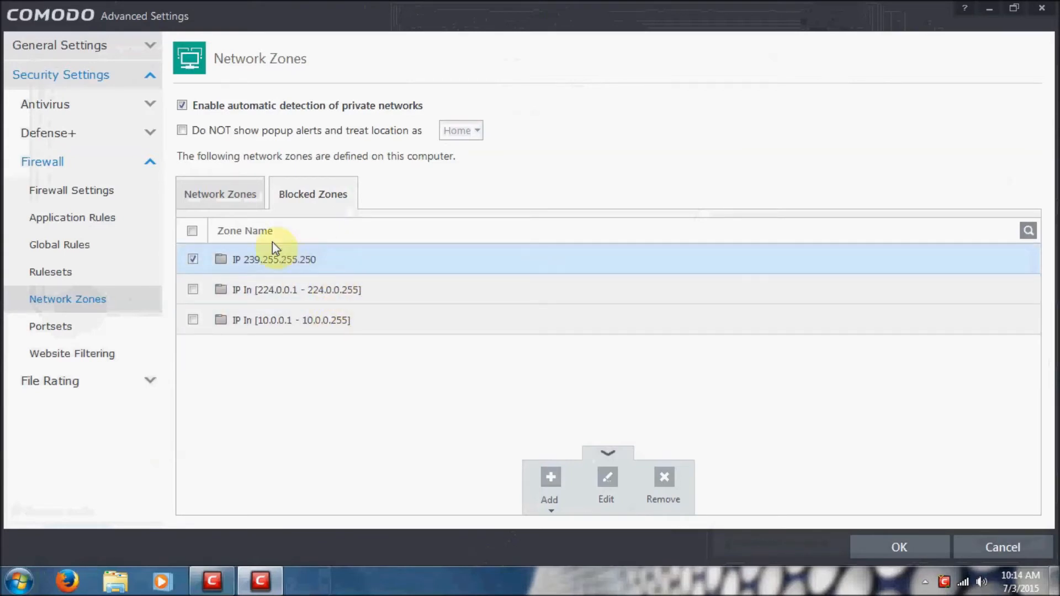
left_click(252, 205)
left_click(319, 196)
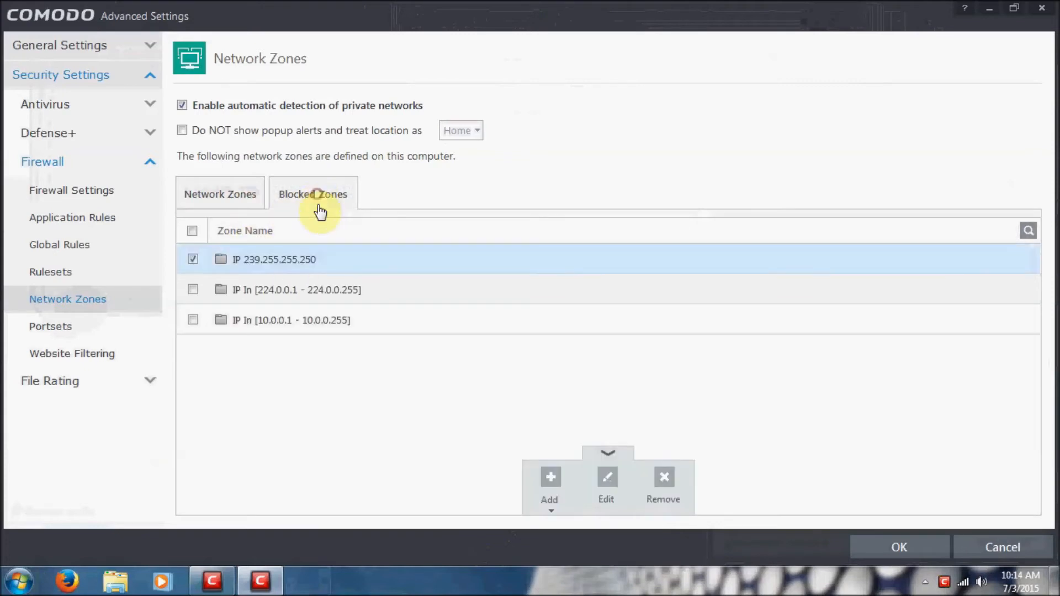
left_click(308, 284)
left_click(312, 326)
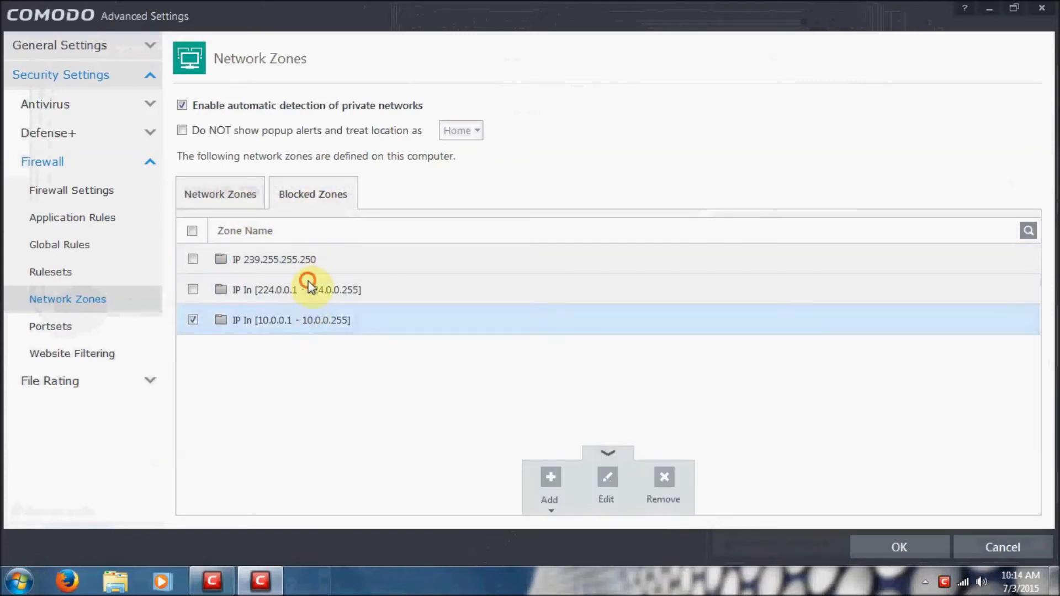
left_click(315, 258)
left_click(331, 325)
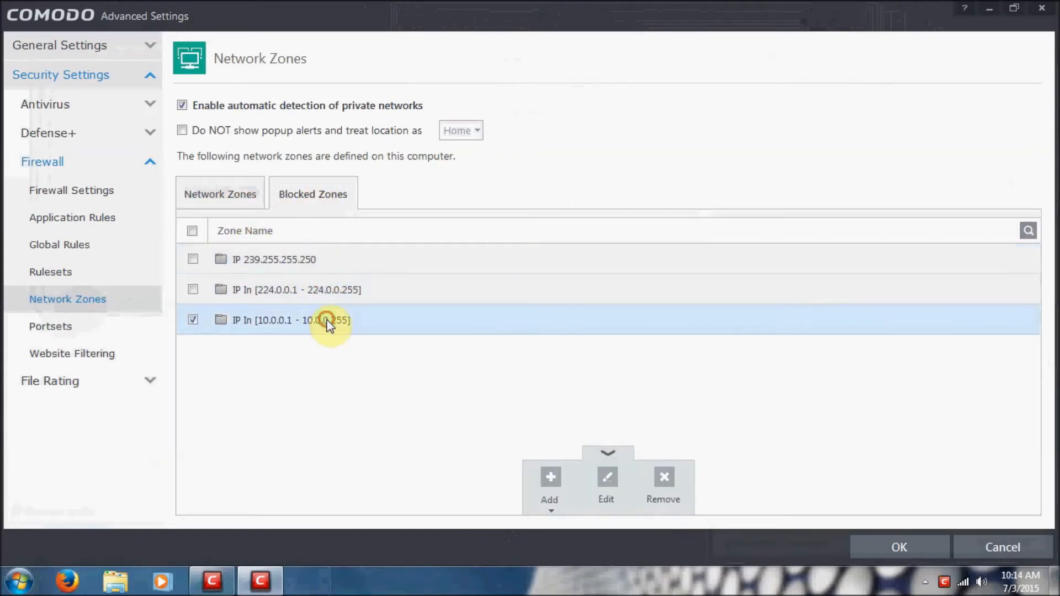
left_click(325, 265)
left_click(323, 291)
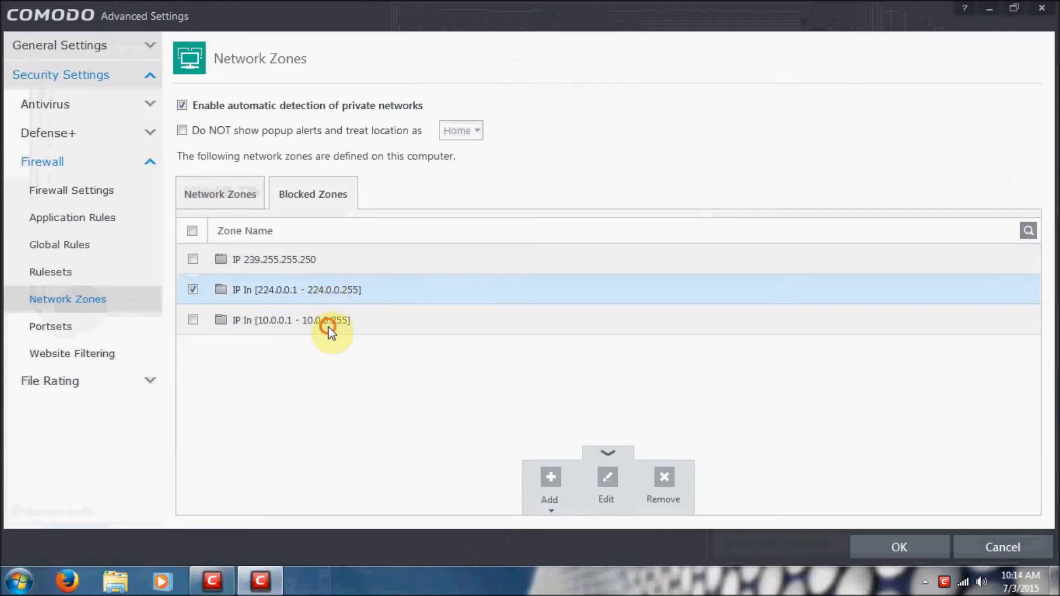
left_click(314, 321)
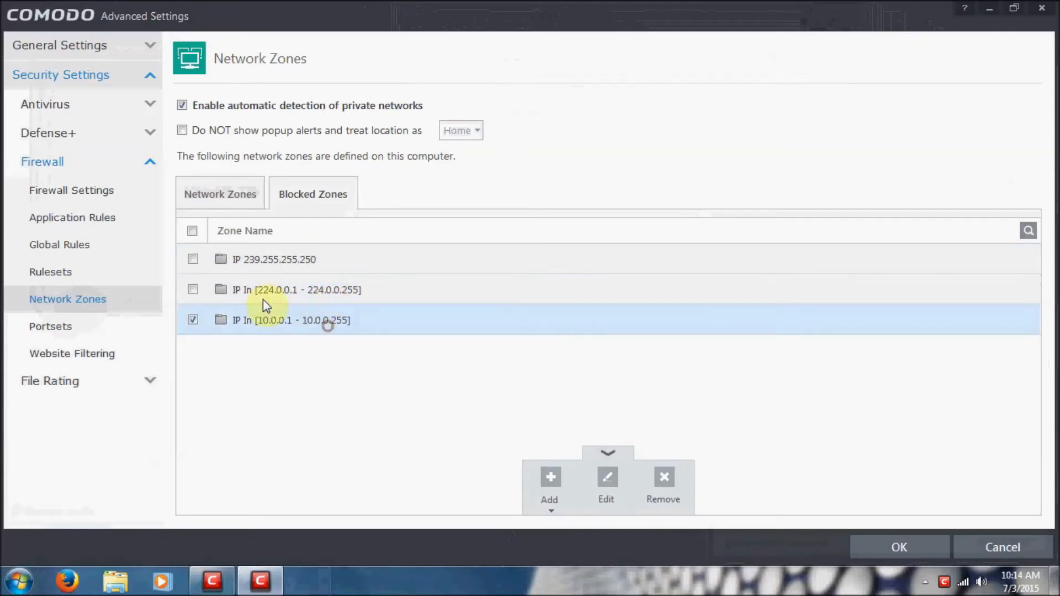
Examine the Privileged and POP3/SMTP portsets and the Website Filtering rules and categories, and collapse the Firewall settings.
left_click(81, 331)
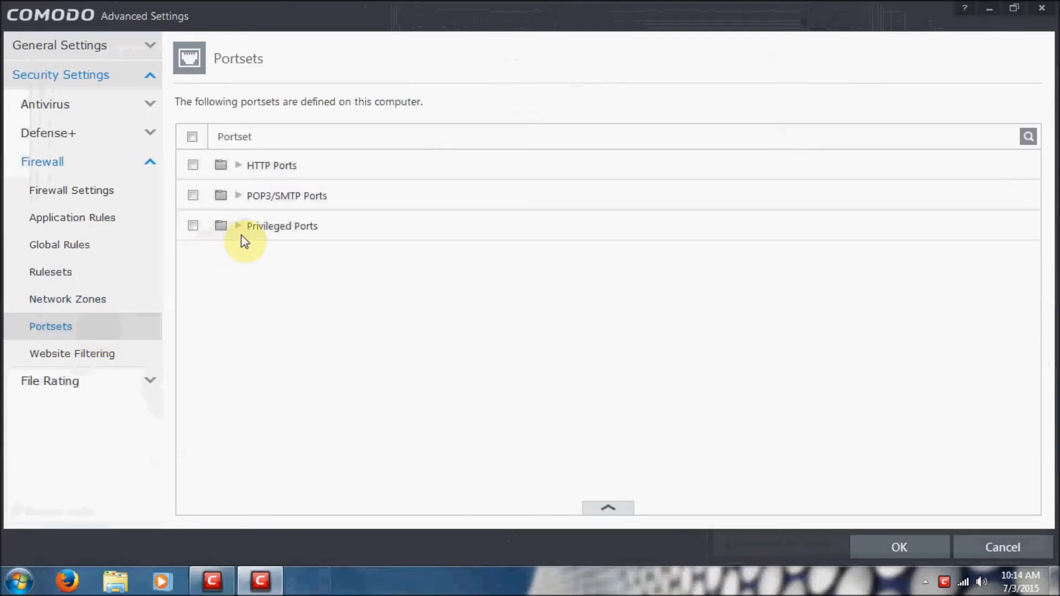
left_click(238, 228)
left_click(239, 197)
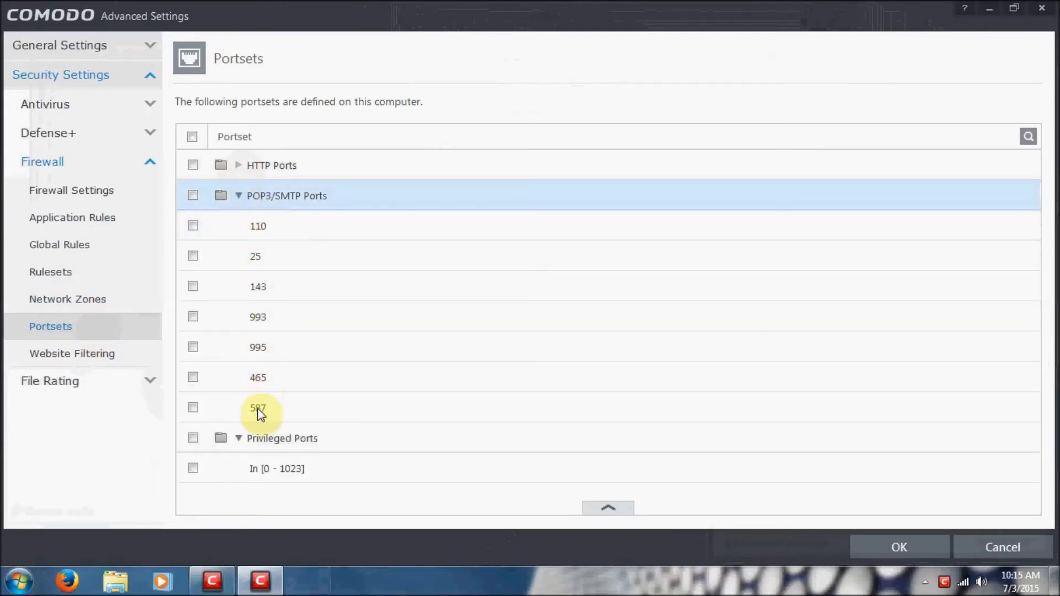
left_click(110, 355)
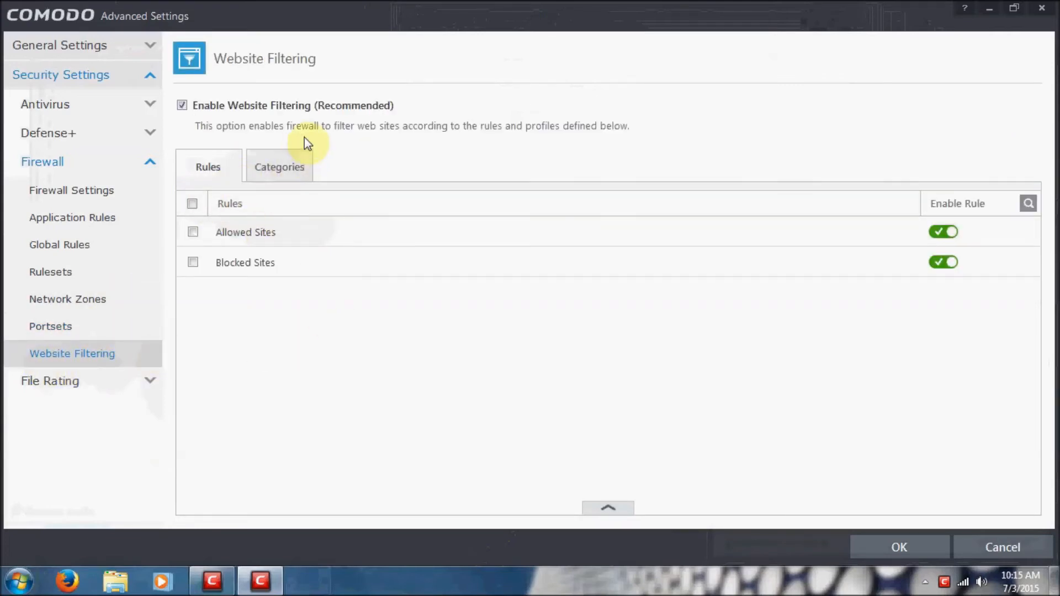
left_click(295, 169)
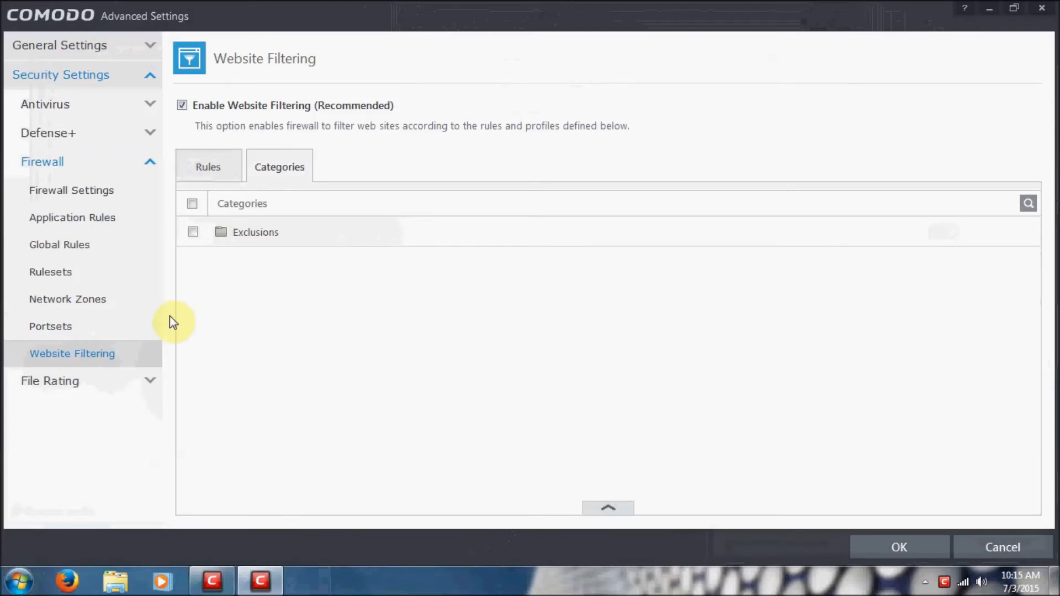
left_click(91, 164)
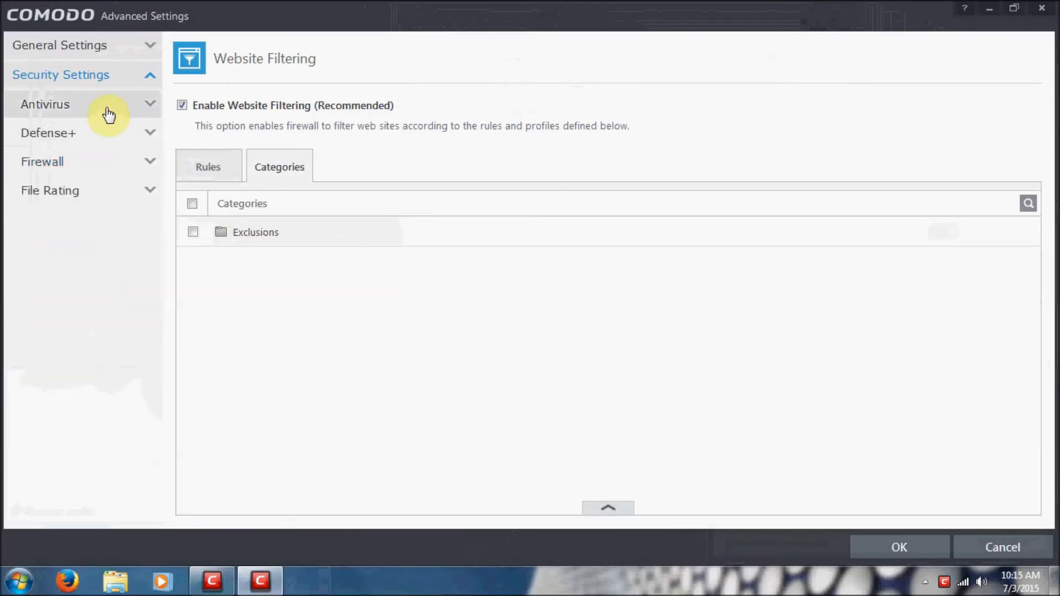
In the antivirus Realtime Scan settings, enable scanning computer memory after the computer starts and set heuristics scanning to Medium.
left_click(107, 110)
left_click(98, 131)
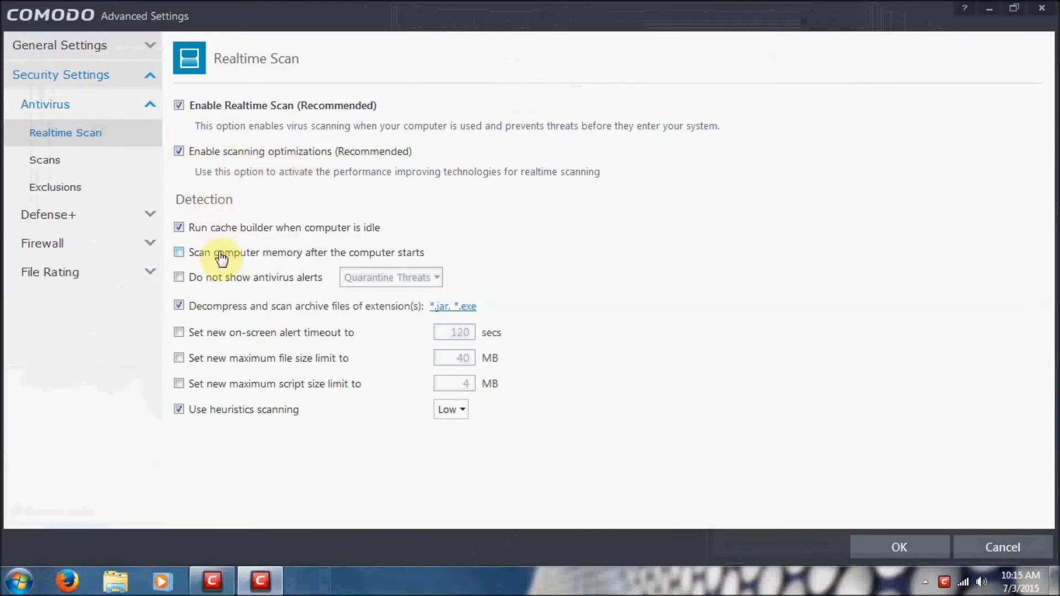
left_click(231, 257)
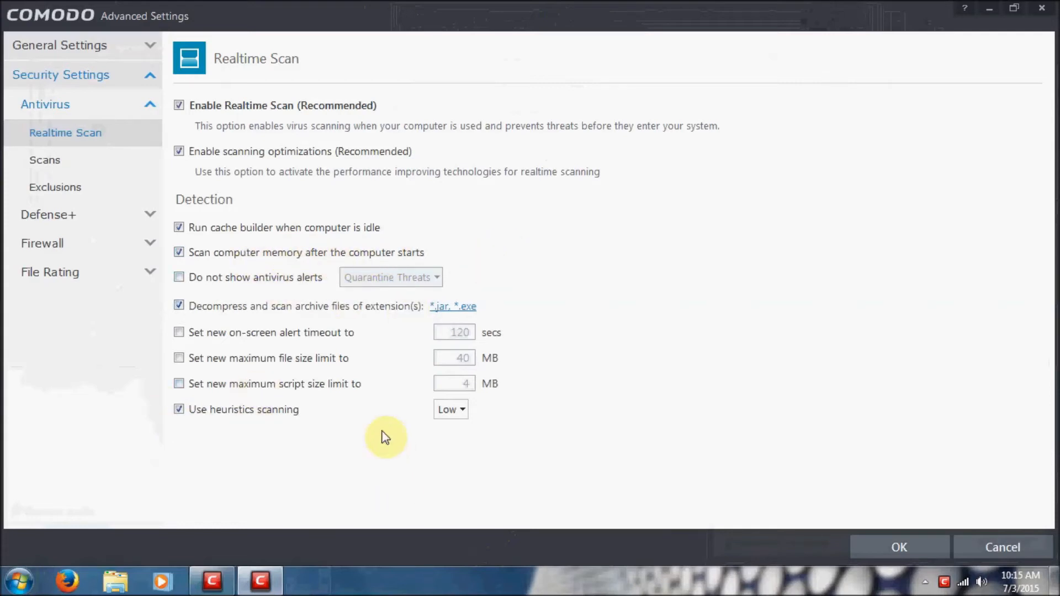
left_click(239, 414)
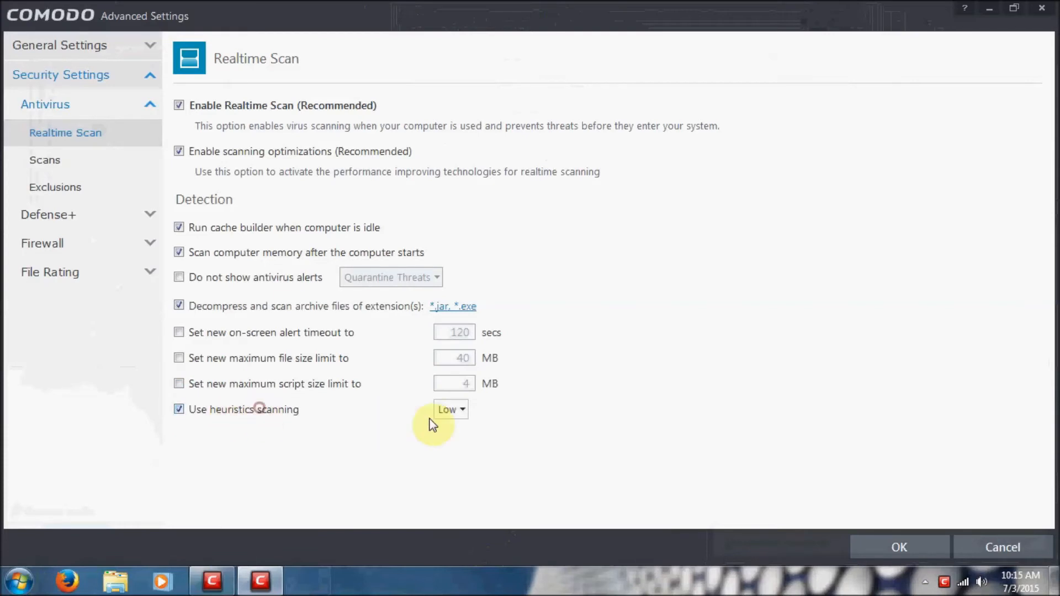
left_click(459, 413)
left_click(478, 449)
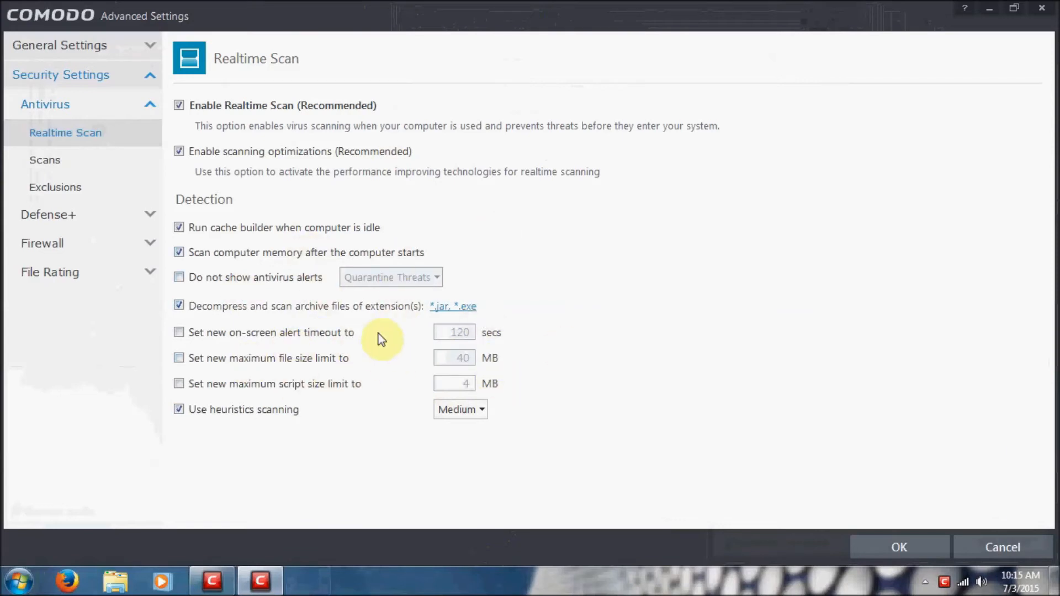
Review the antivirus scan profiles and the excluded paths and excluded applications.
left_click(84, 165)
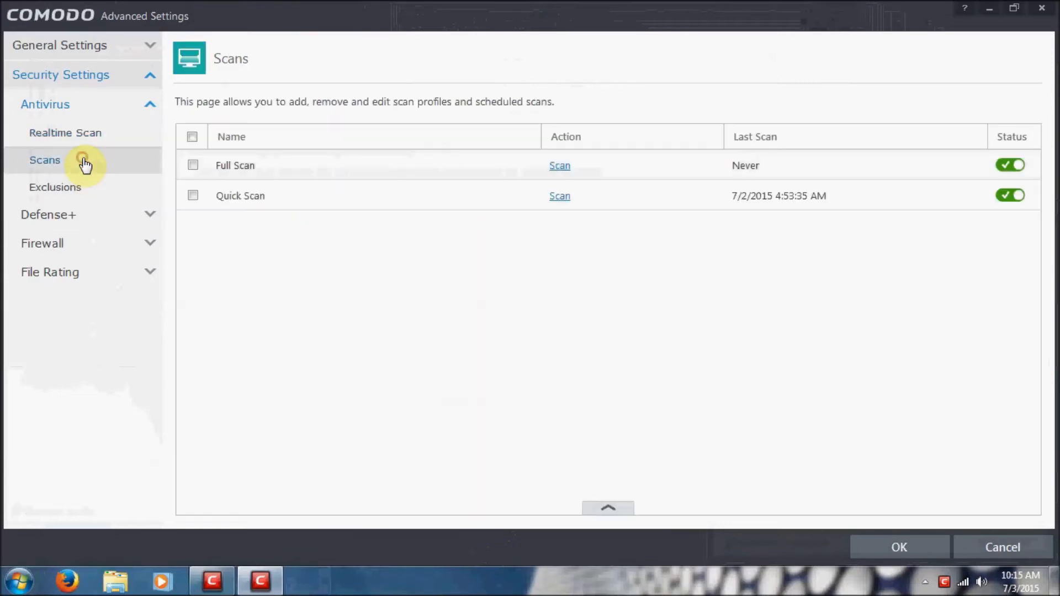
left_click(83, 186)
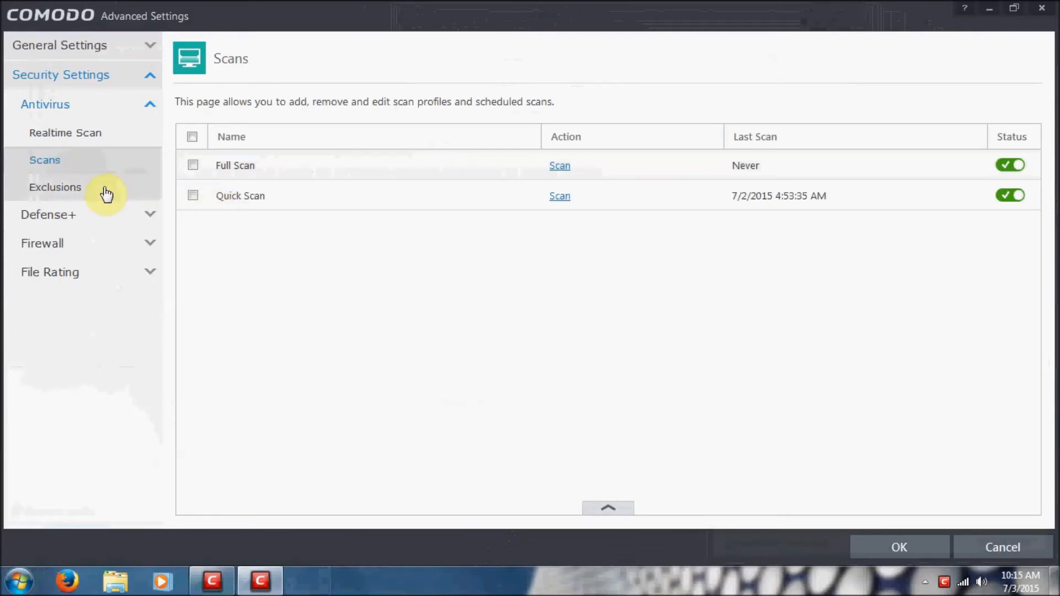
left_click(103, 191)
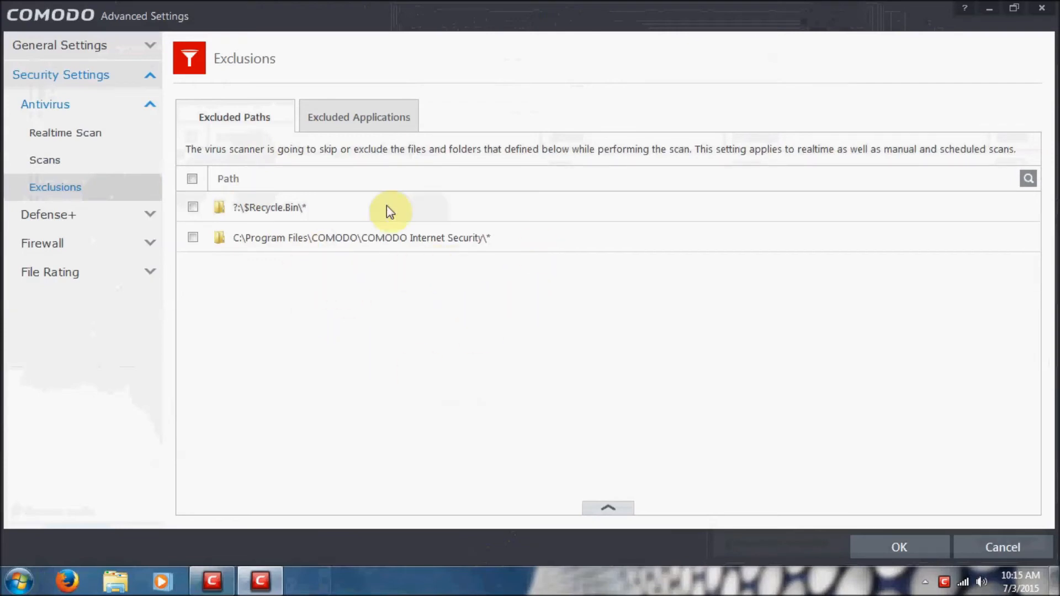
left_click(359, 117)
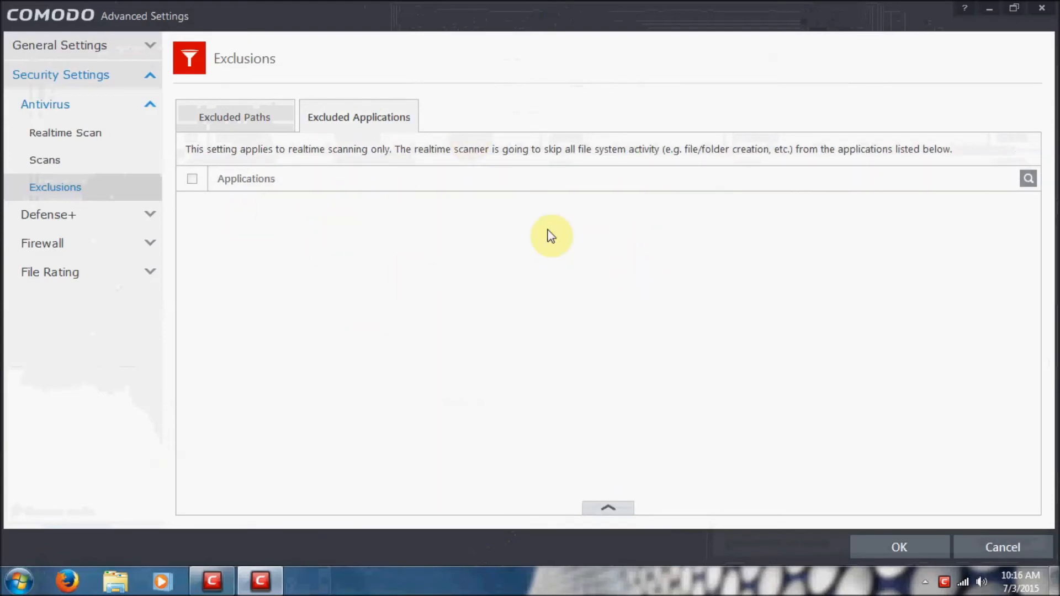
Set the Defense+ HIPS security mode to Training Mode.
left_click(78, 215)
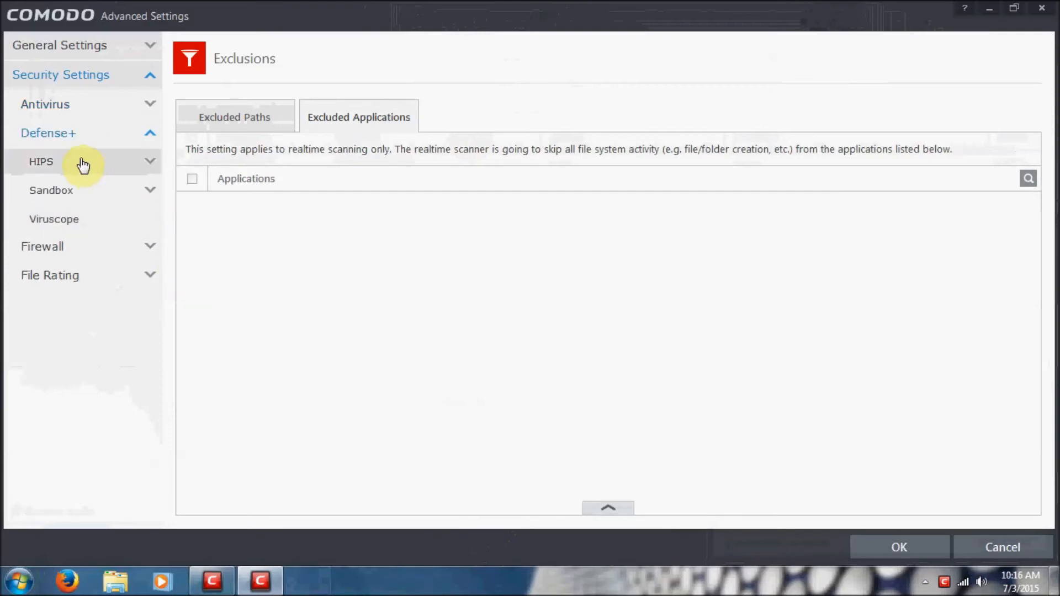
left_click(83, 164)
left_click(93, 192)
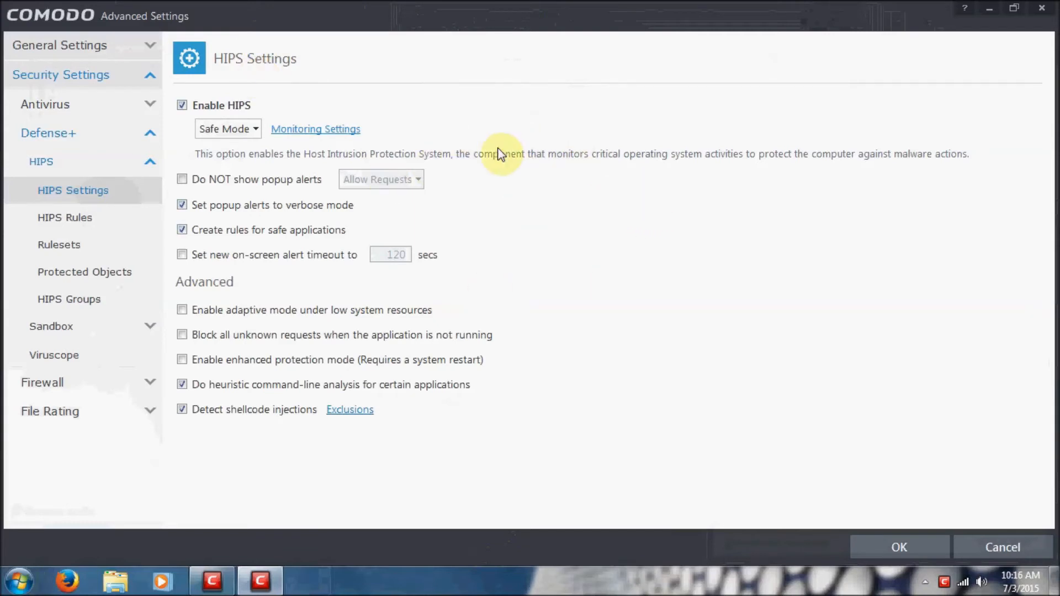
left_click(242, 130)
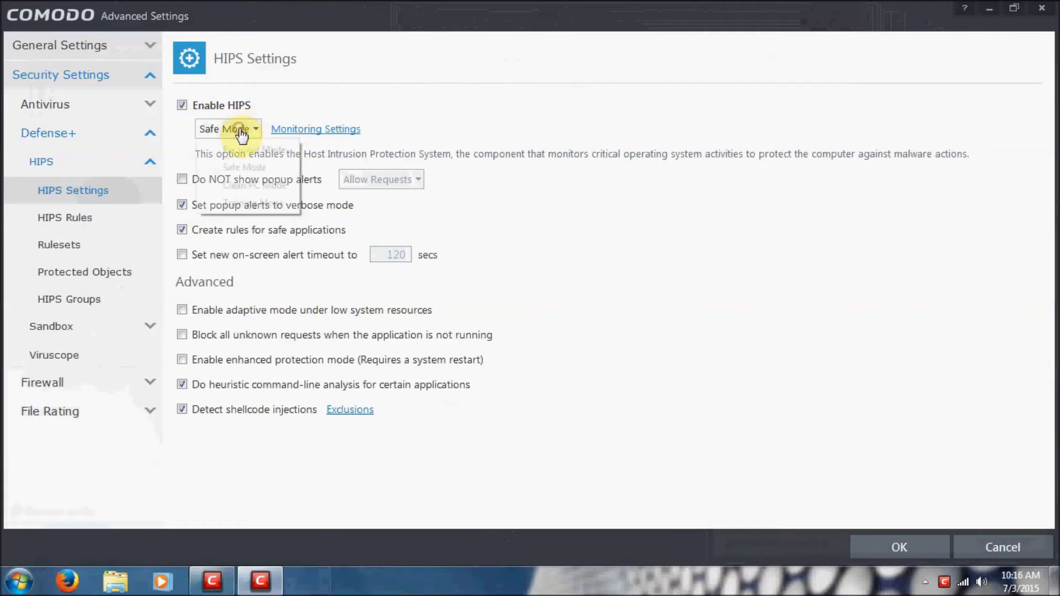
left_click(246, 206)
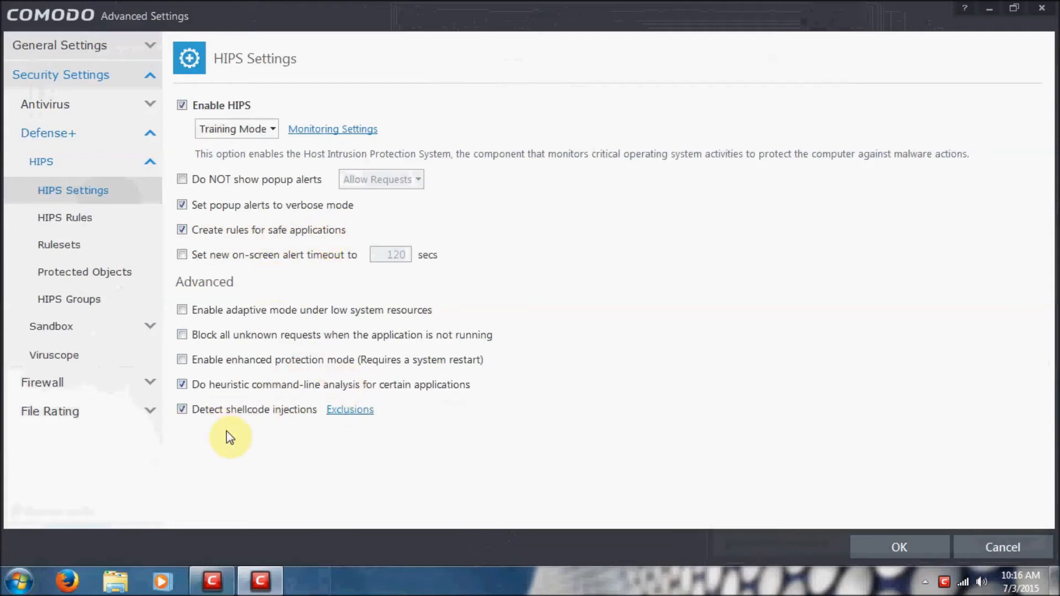
Change the HIPS rule for FlashBack Recorder.exe to use the Allowed Application ruleset.
left_click(113, 228)
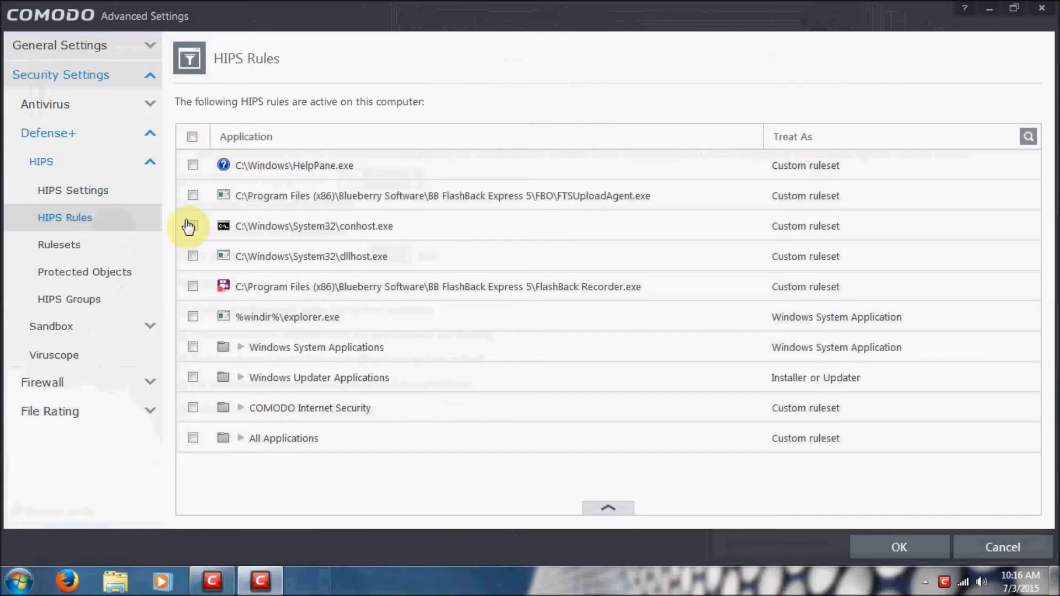
left_click(555, 283)
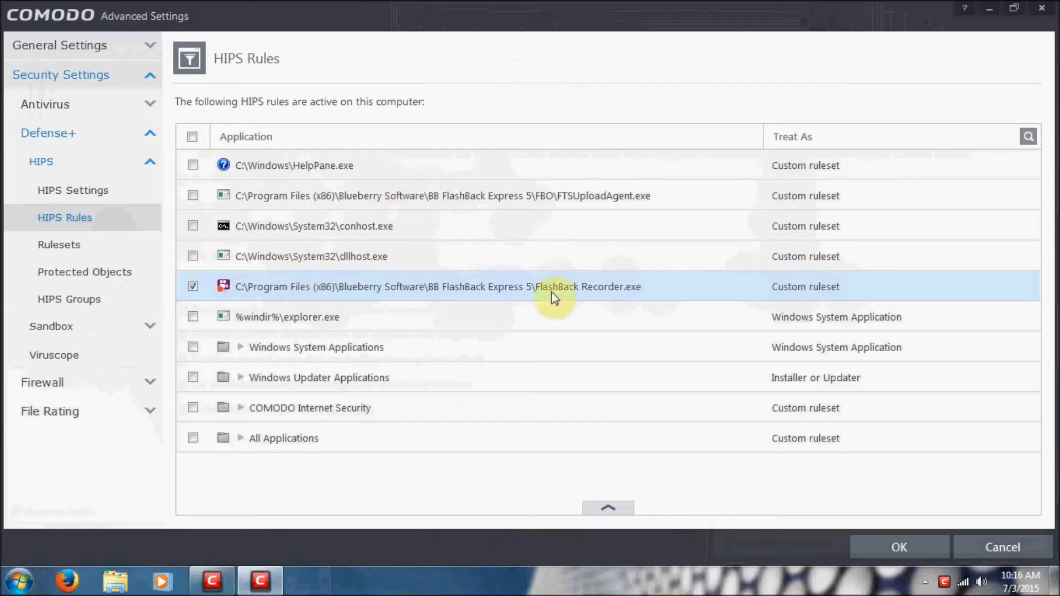
double_click(450, 293)
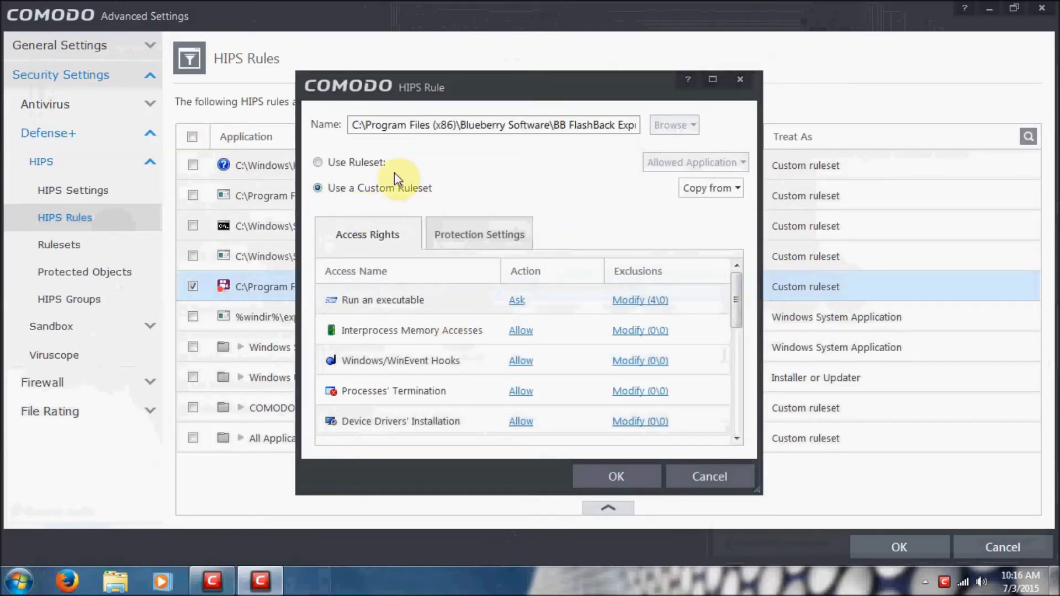
left_click(373, 165)
left_click_drag(454, 125, 564, 126)
left_click(567, 126)
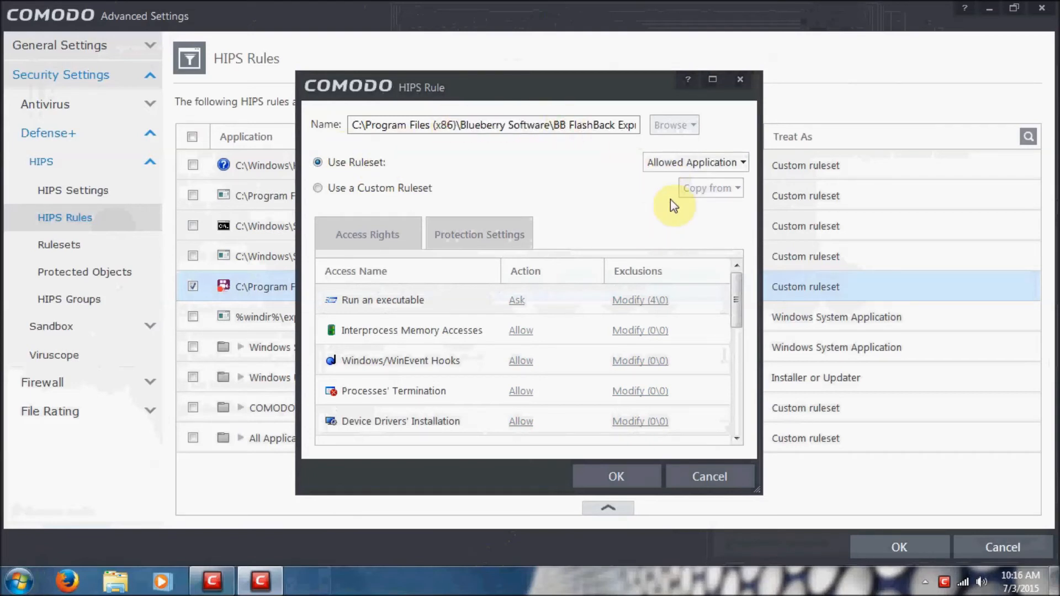
left_click(692, 163)
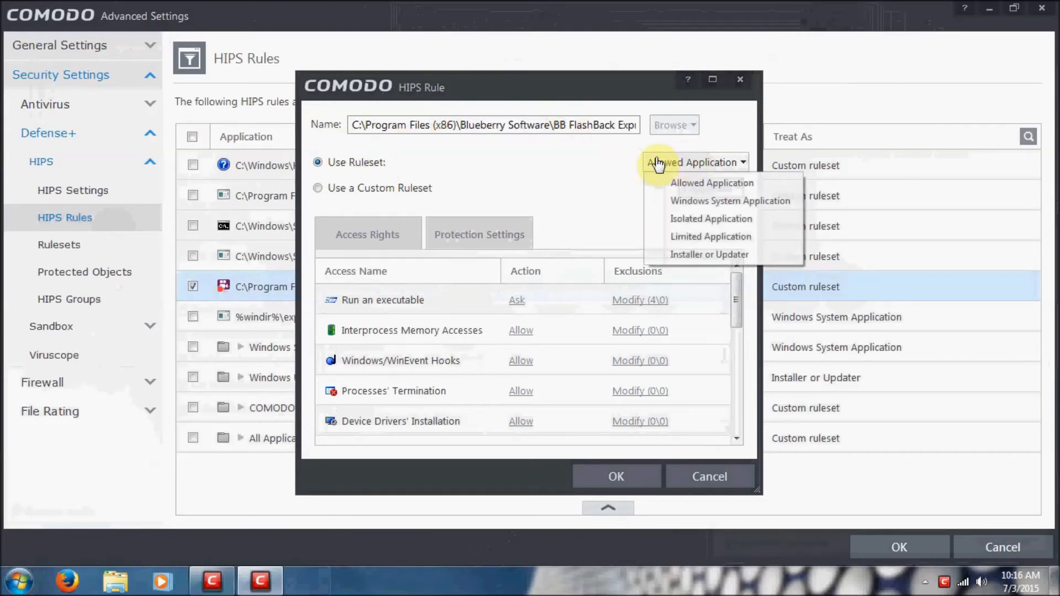
left_click(682, 188)
left_click(639, 478)
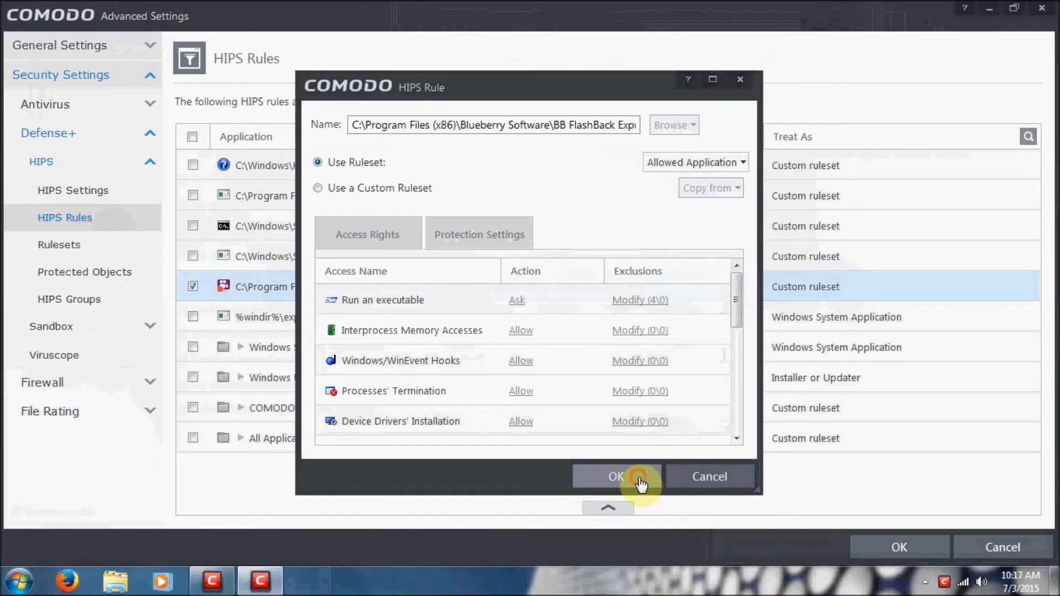
Change the HIPS rule for C:\Windows\System32\dllhost.exe to use the Windows System Application ruleset.
left_click(389, 255)
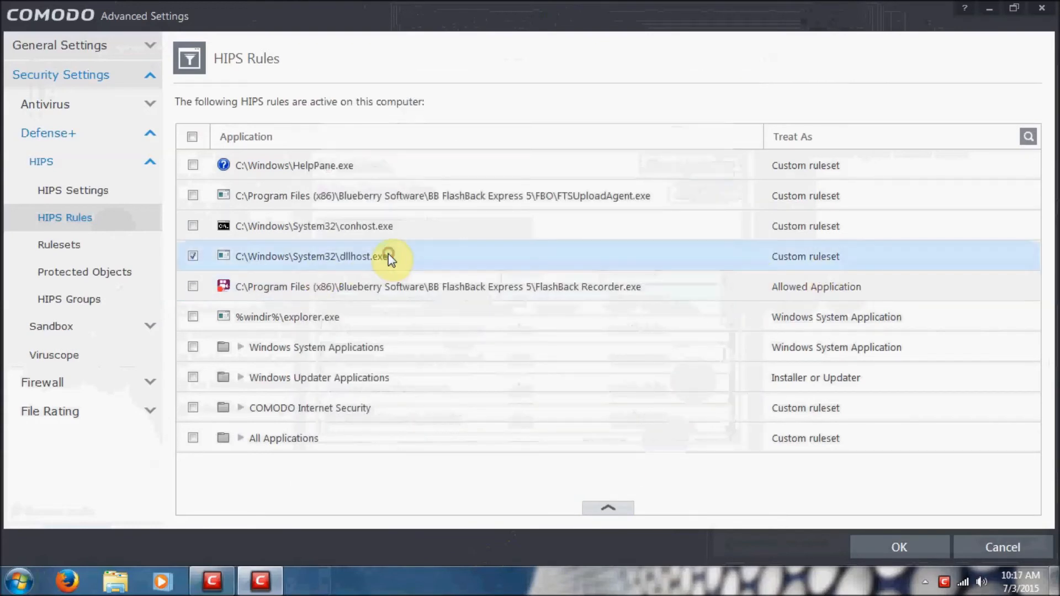
double_click(389, 255)
left_click_drag(364, 126, 450, 127)
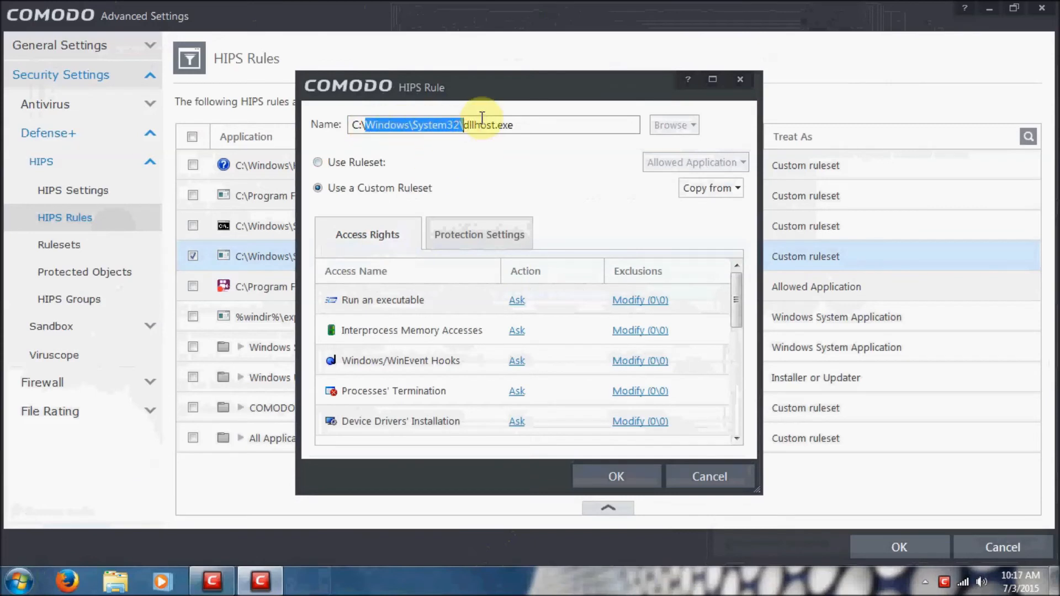
left_click(482, 121)
left_click(365, 162)
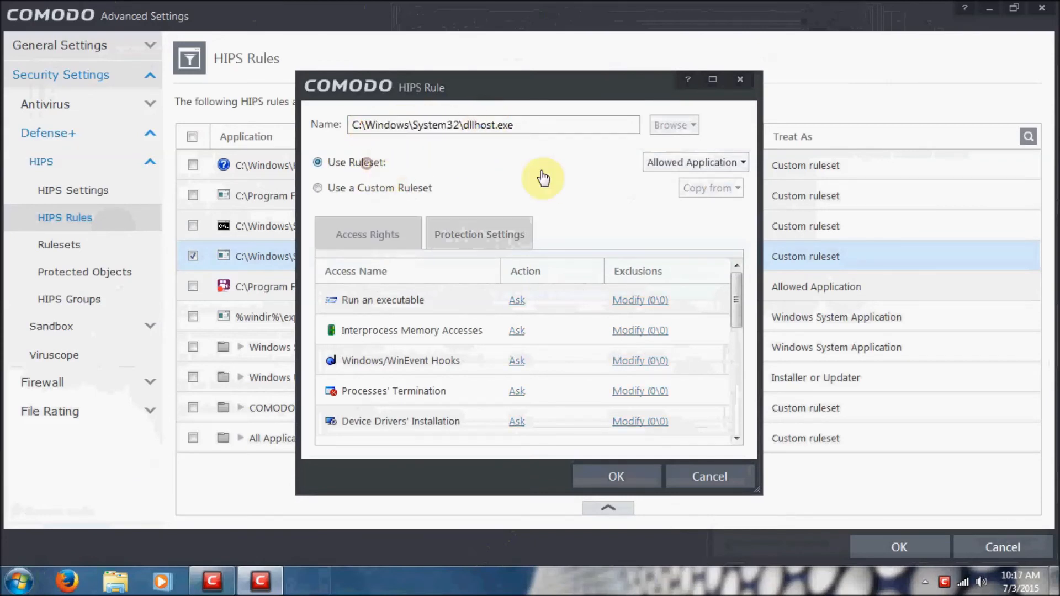
left_click(687, 162)
left_click(694, 202)
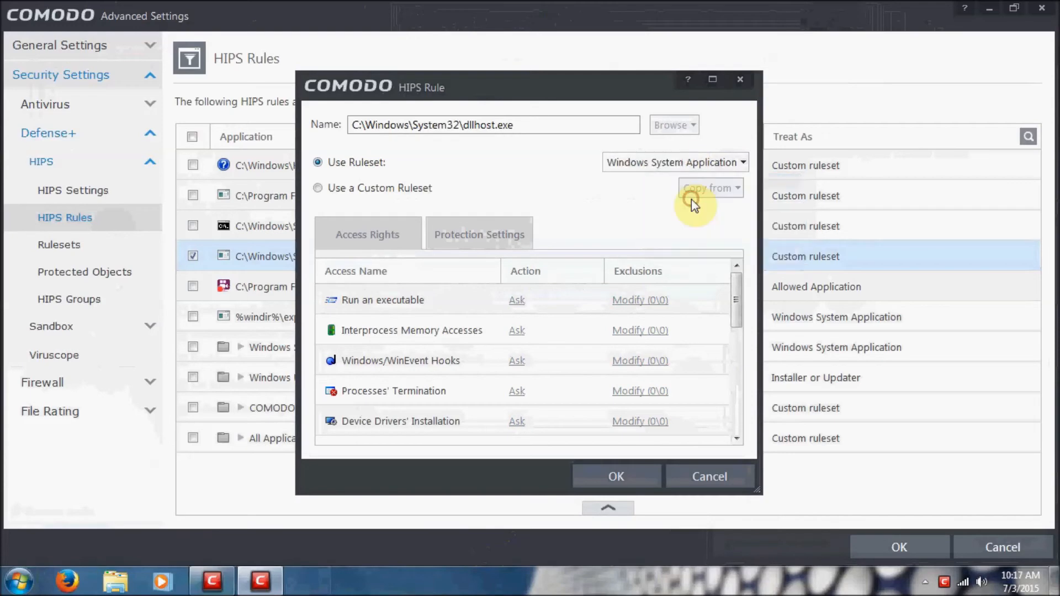
left_click(616, 478)
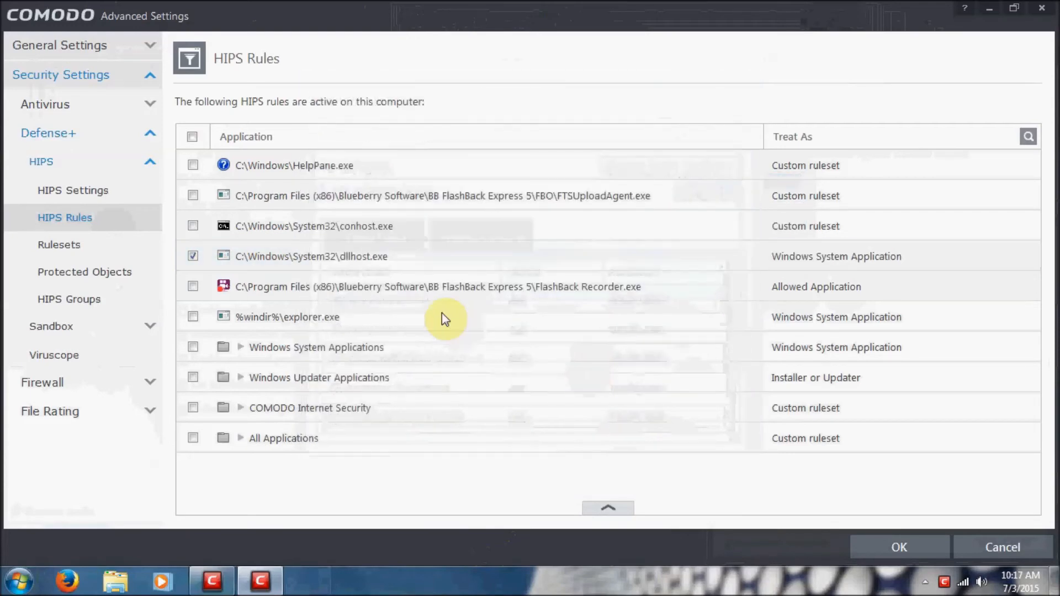
Change the HIPS rule for C:\Windows\System32\conhost.exe to use the Windows System Application ruleset.
double_click(298, 227)
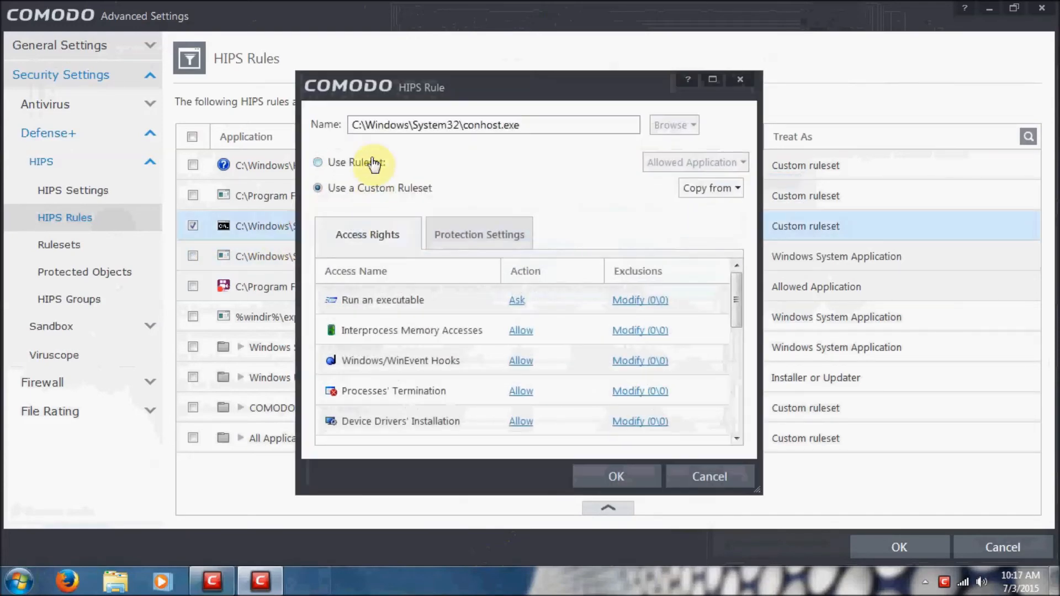
left_click(363, 163)
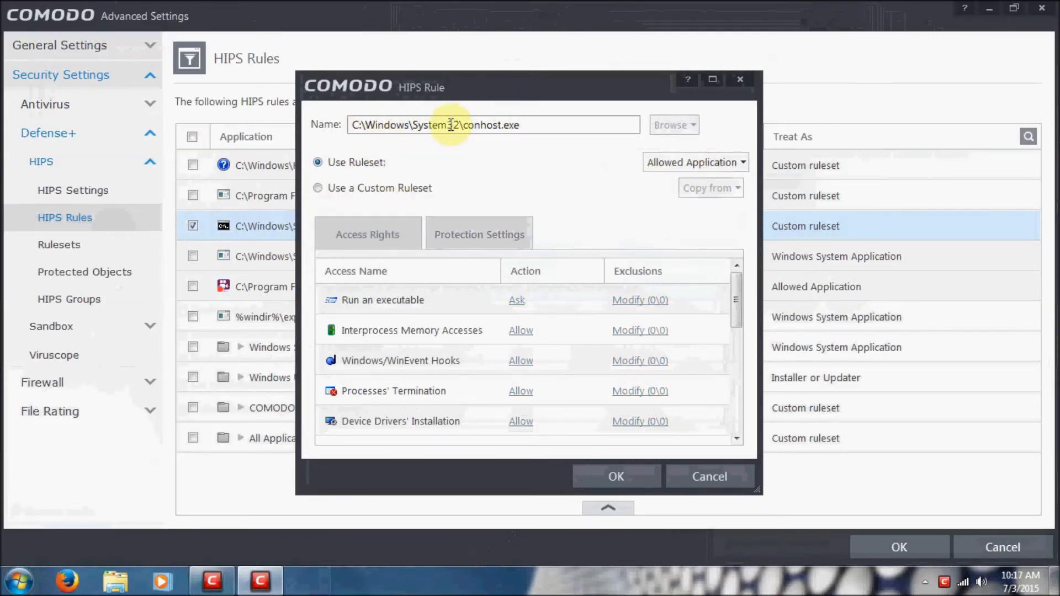
left_click(657, 162)
left_click(668, 196)
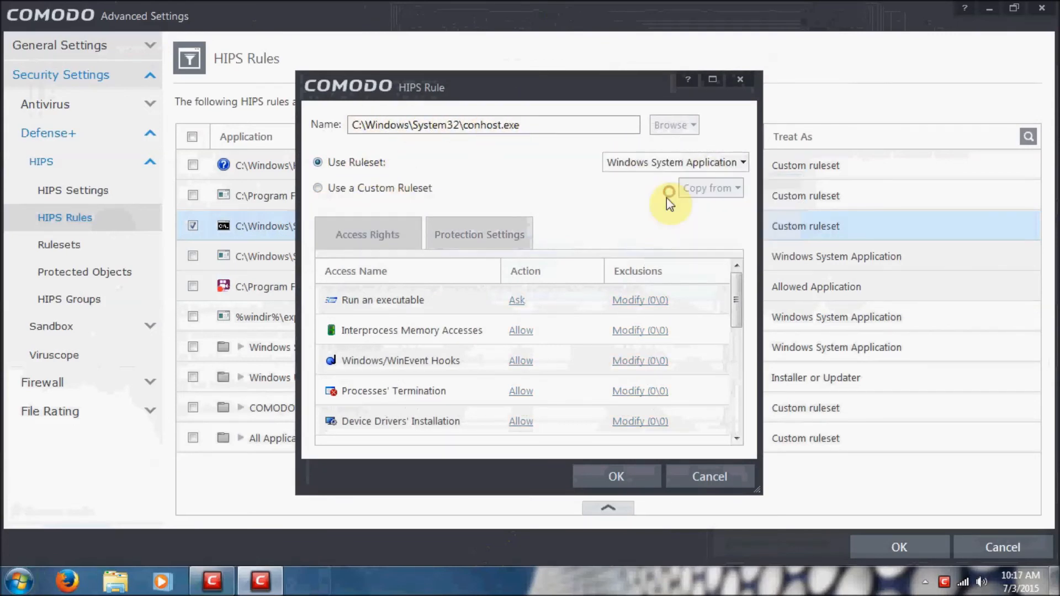
left_click(600, 467)
Change the HIPS rule for FTSUploadAgent.exe to use the Allowed Application ruleset.
left_click(516, 200)
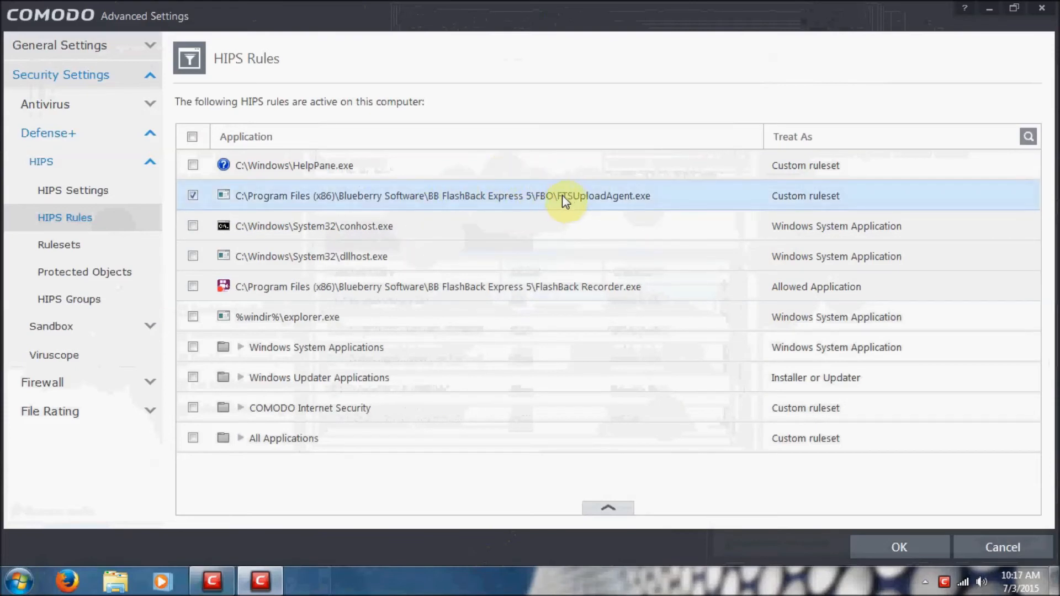
double_click(628, 197)
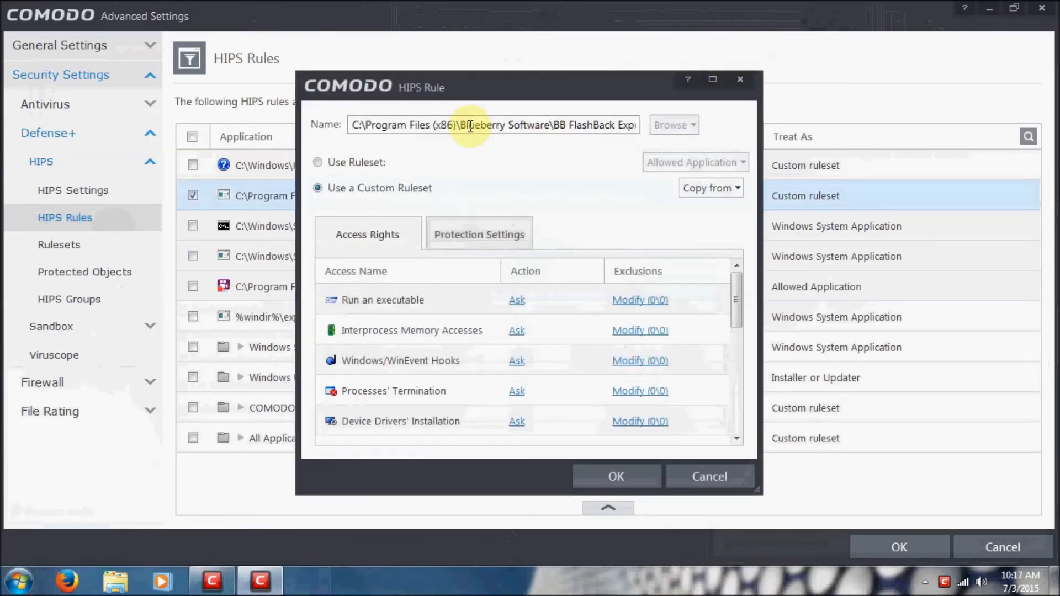
left_click(369, 160)
left_click(630, 486)
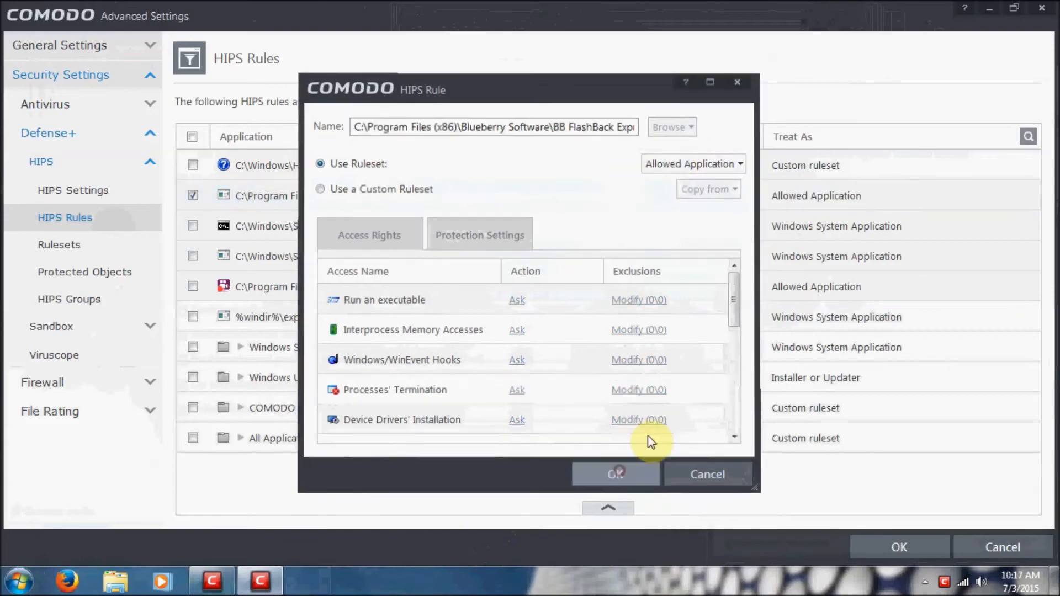
Change the HIPS rule for C:\Windows\HelpPane.exe to use the Windows System Application ruleset.
left_click(400, 169)
double_click(400, 169)
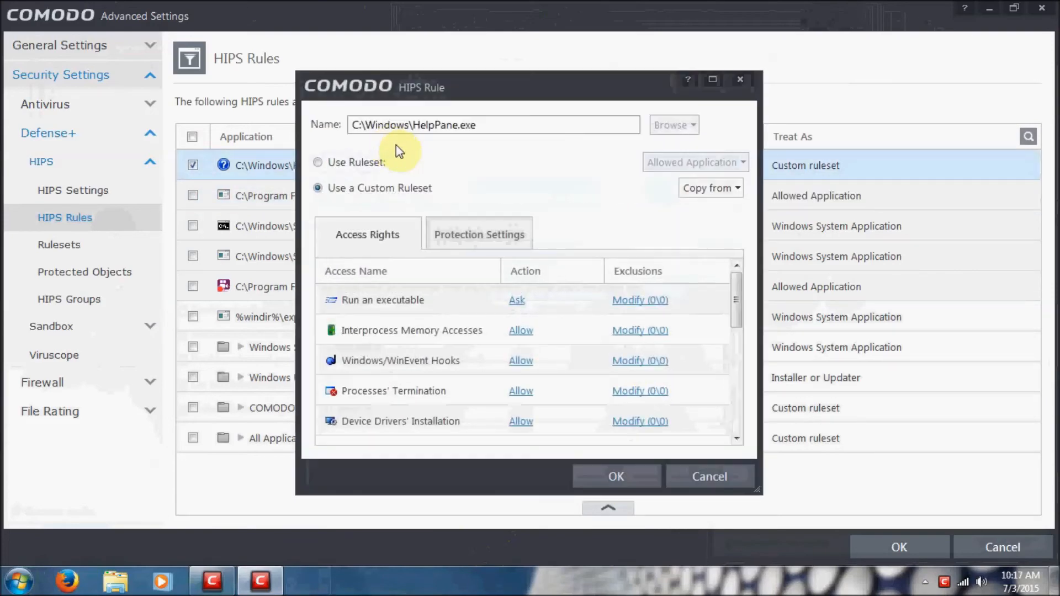
left_click(353, 162)
left_click(701, 161)
left_click(720, 202)
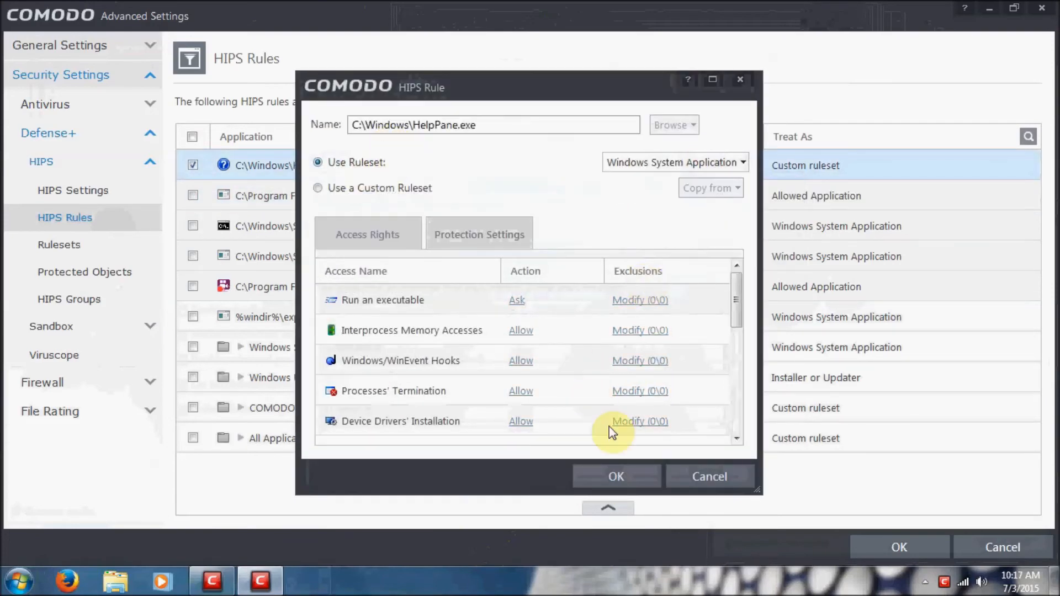
left_click(607, 478)
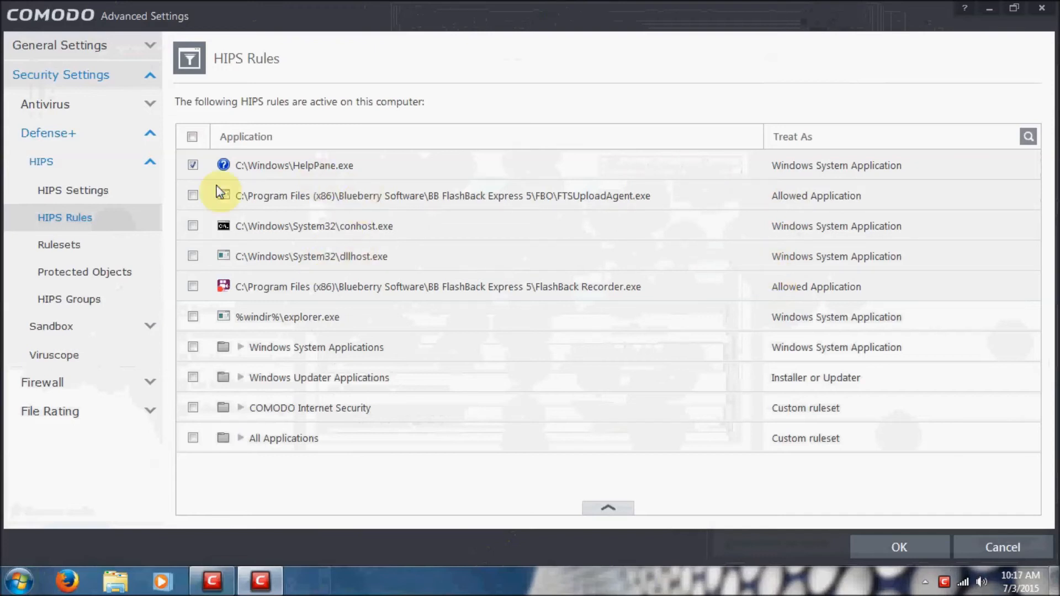
Review the available HIPS modes without changing the selection, and check the edited rules in the HIPS Rules list.
left_click(114, 193)
left_click(264, 130)
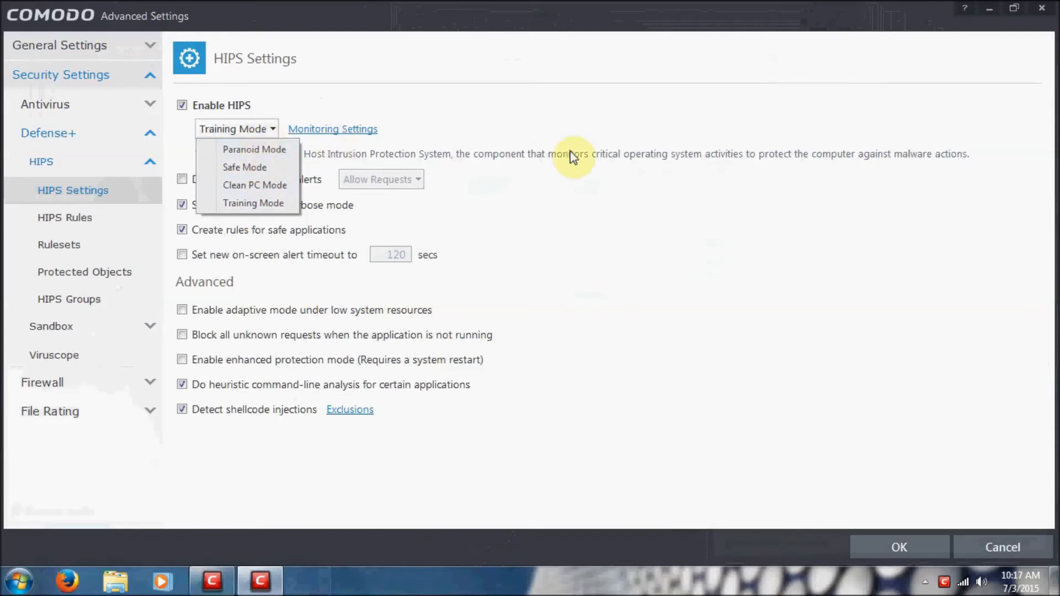
left_click(561, 118)
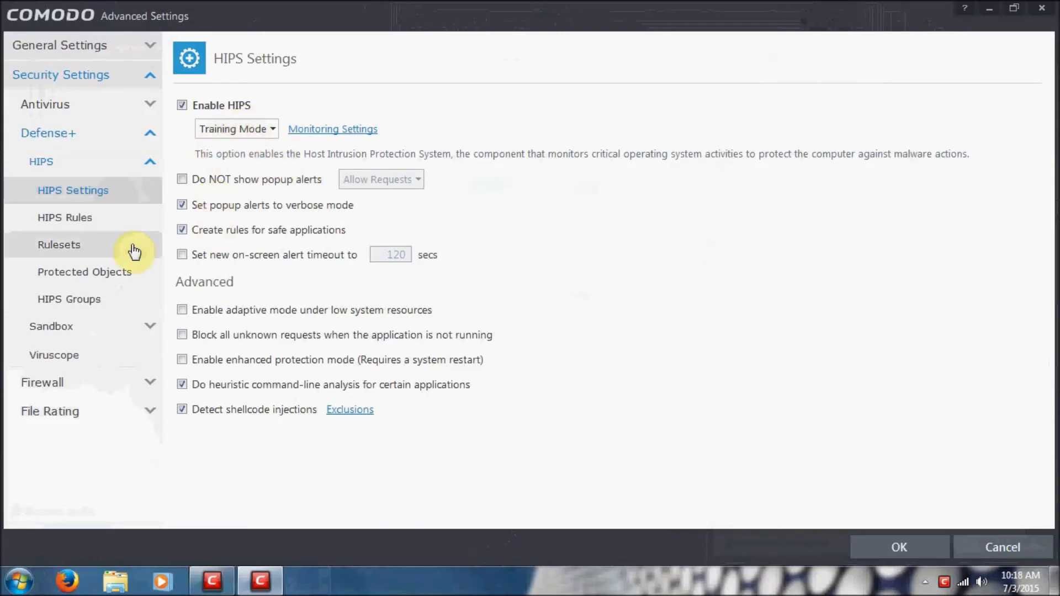
left_click(117, 221)
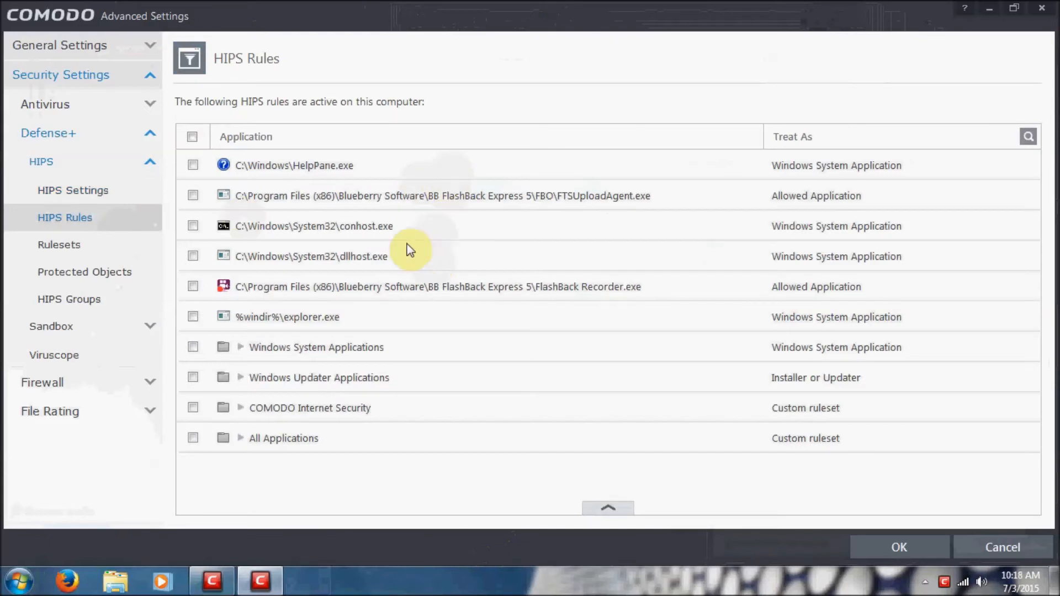
Review the defined HIPS rulesets and the protected objects for blocked files, registry keys, COM interfaces and data folders.
left_click(107, 258)
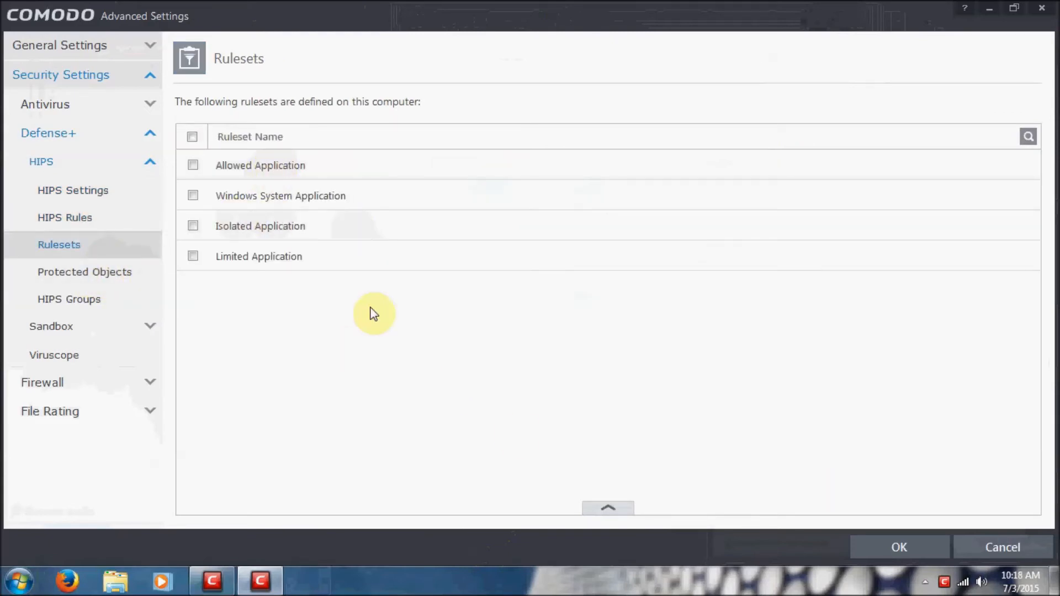
left_click(590, 507)
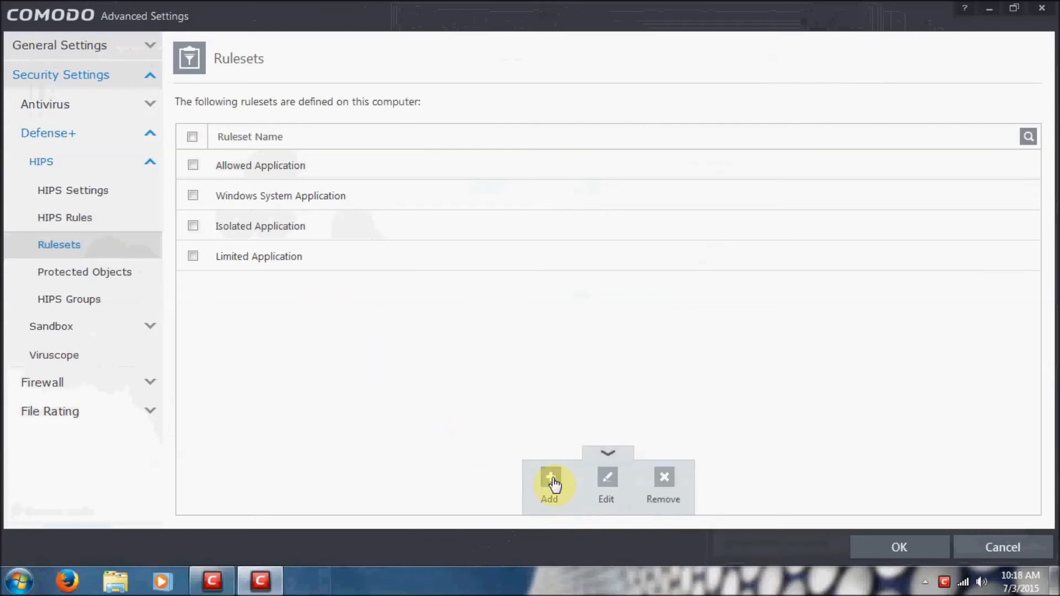
left_click(83, 273)
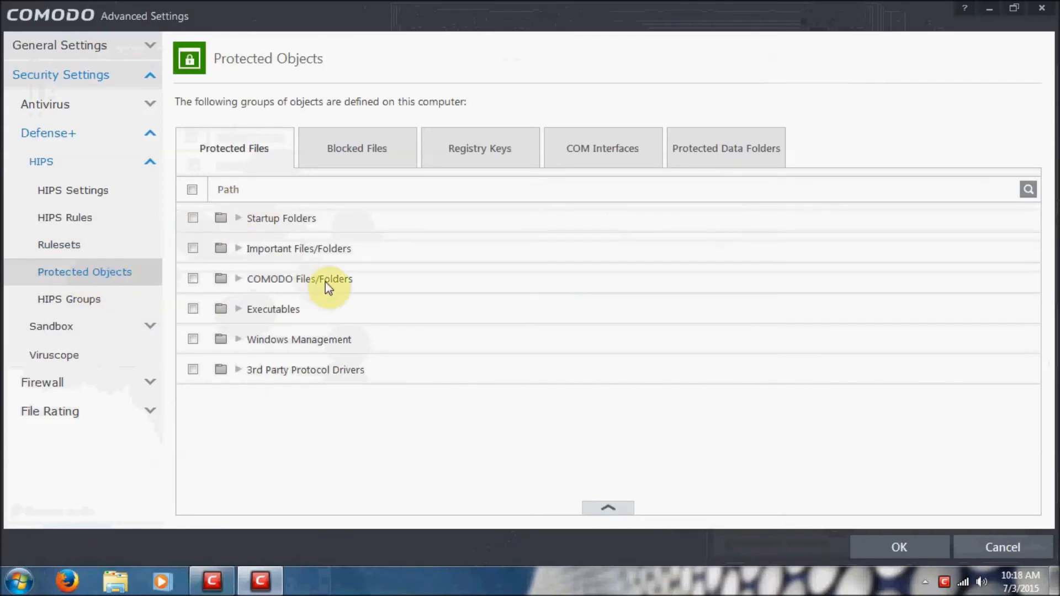
left_click(342, 164)
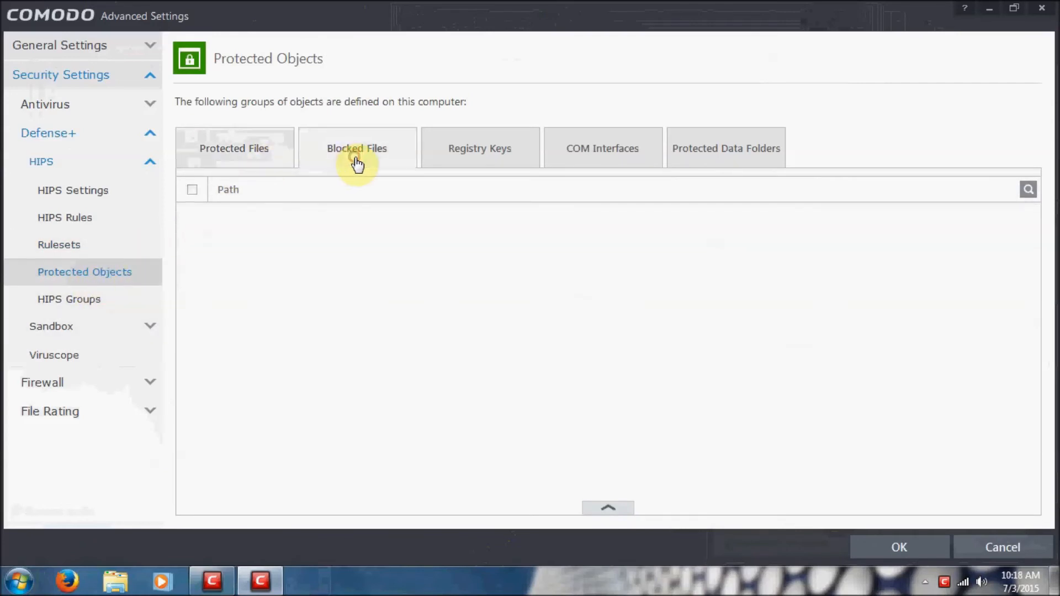
left_click(458, 160)
left_click(632, 163)
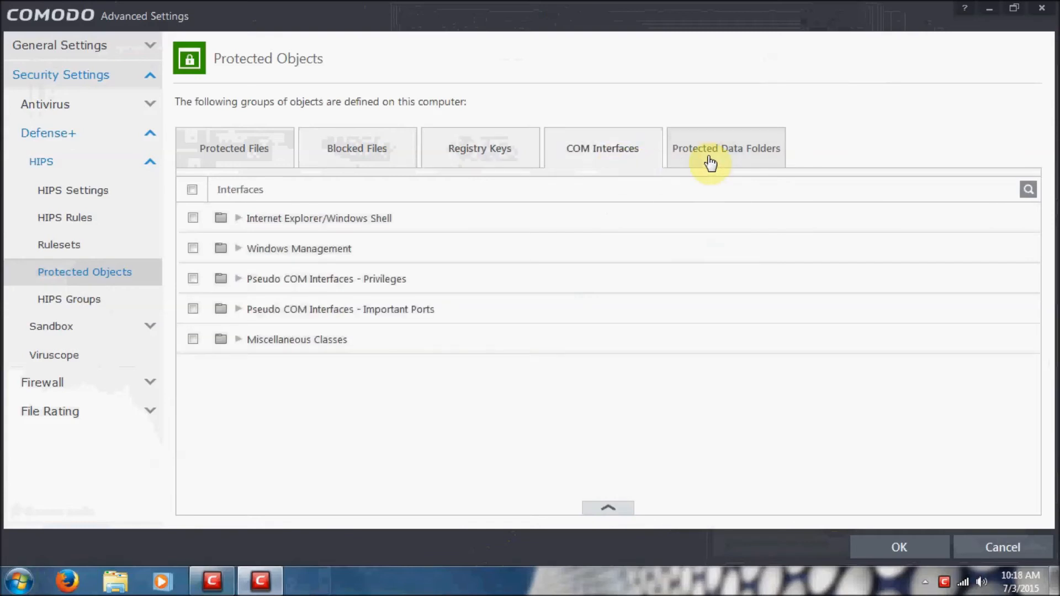
left_click(726, 162)
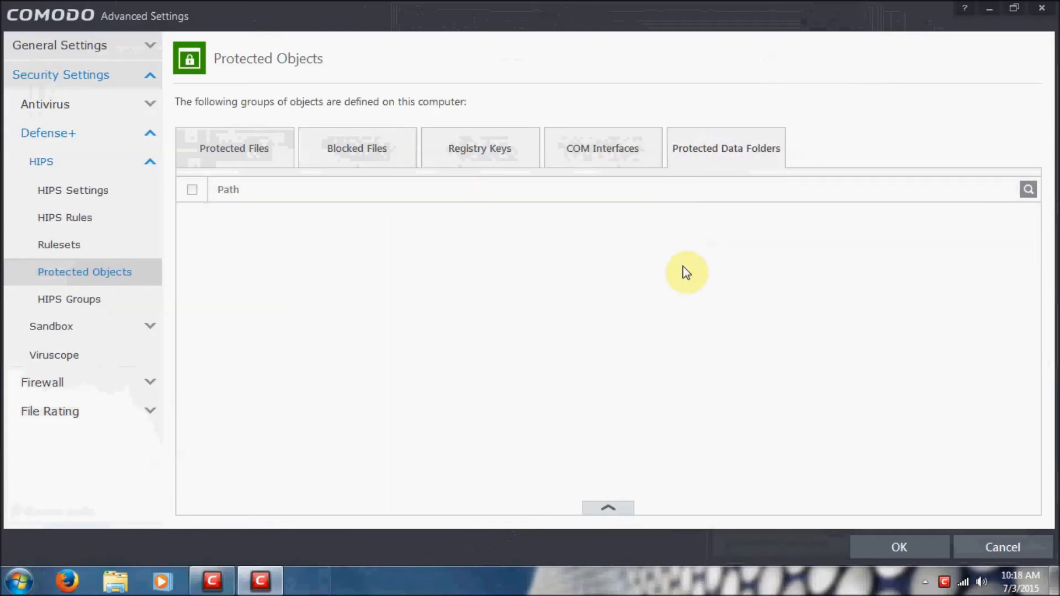
Examine the paths covered by the Startup Folders and Important Files/Folders groups in the protected files list.
left_click(266, 153)
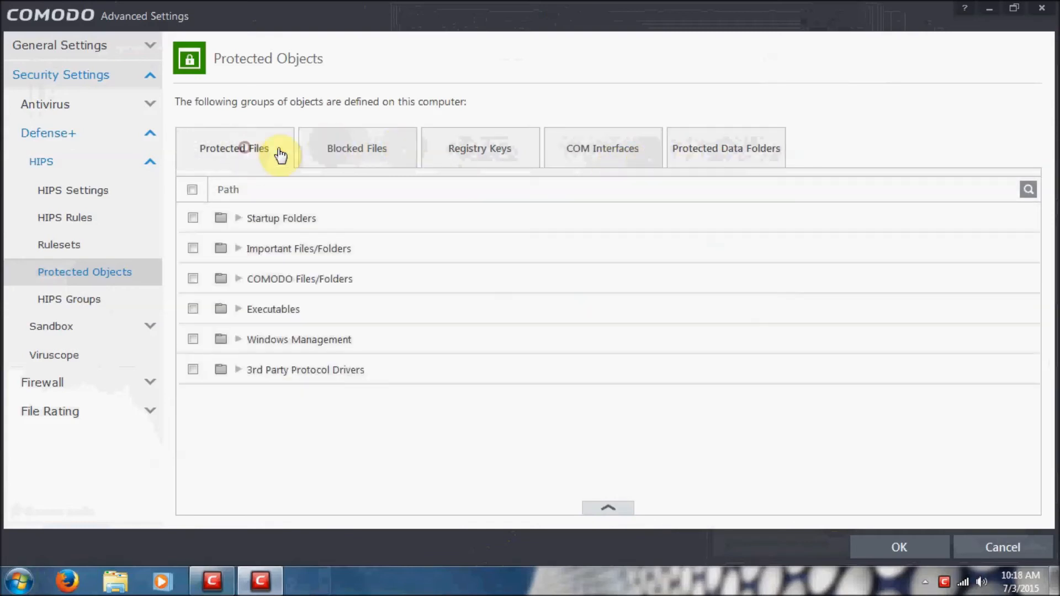
left_click(238, 219)
left_click(238, 219)
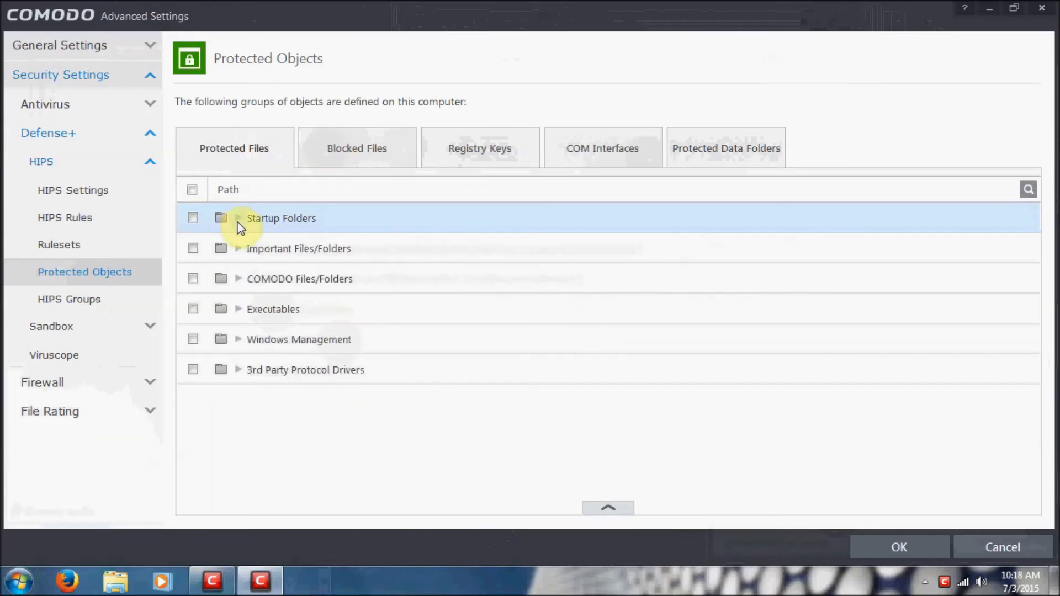
left_click(238, 249)
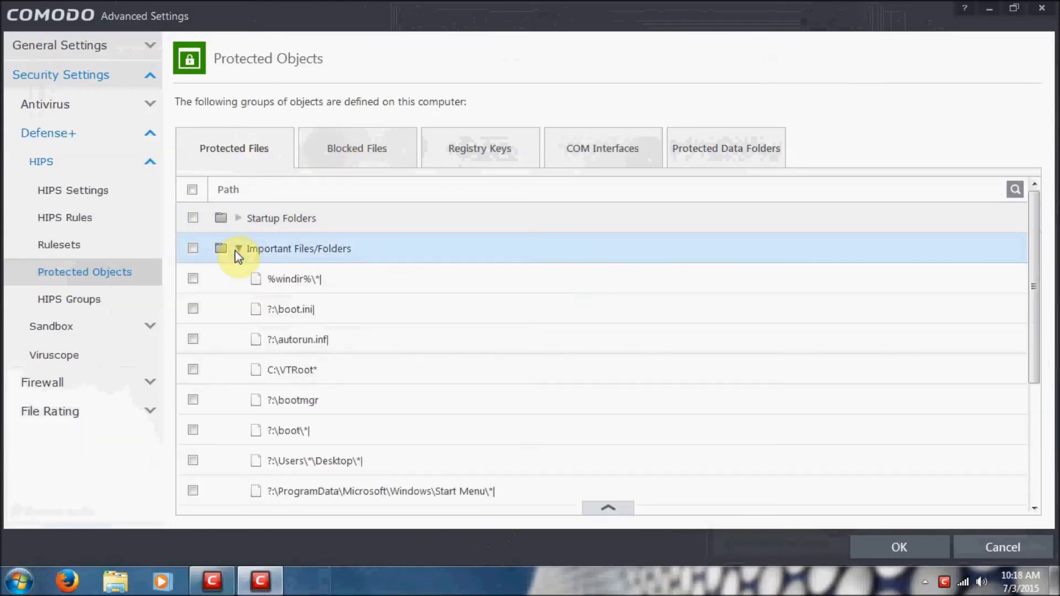
left_click(362, 318)
scroll(381, 353, "down", 2)
scroll(381, 345, "up", 2)
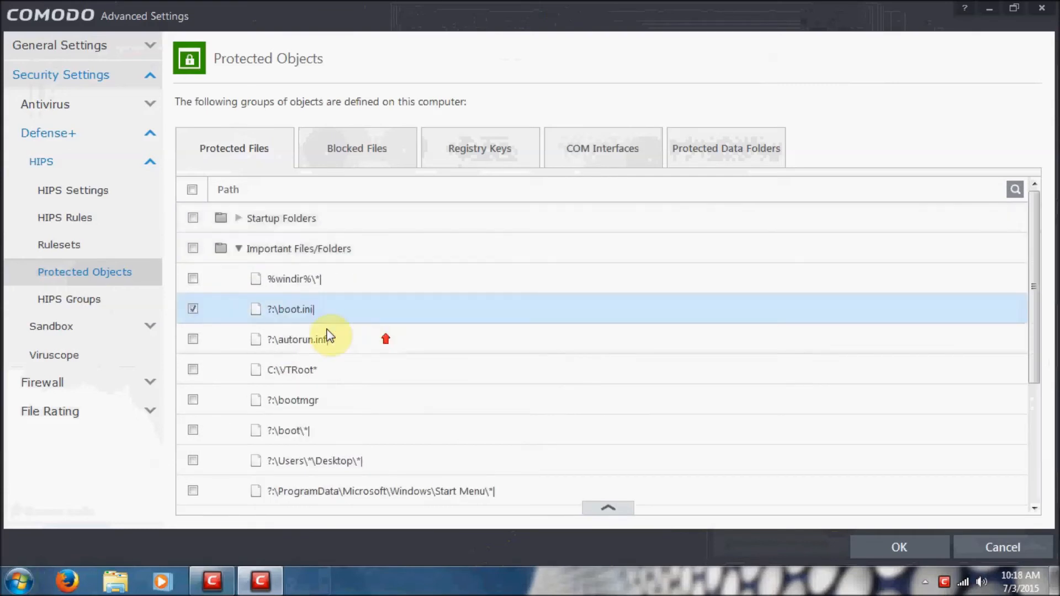
left_click(238, 249)
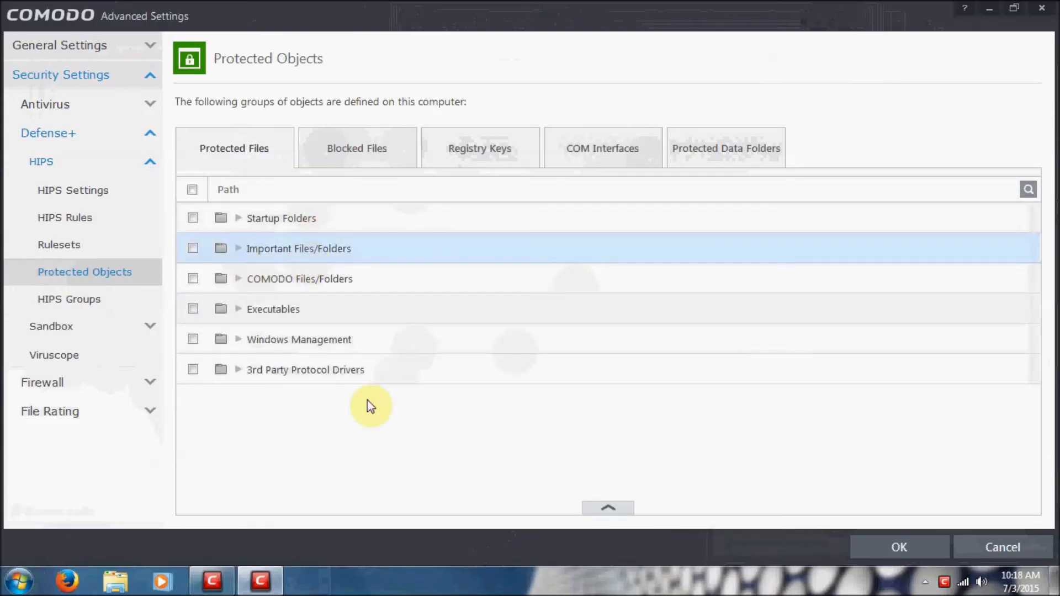
Add the file C:\Windows\System32\drivers\etc\hosts to the HIPS protected files.
left_click(609, 509)
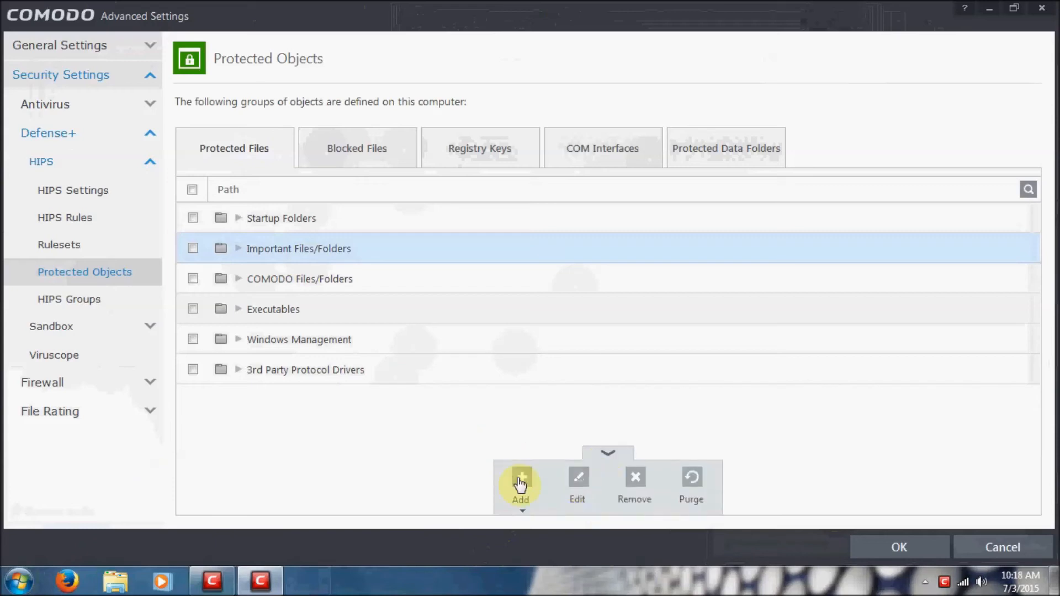
left_click(520, 483)
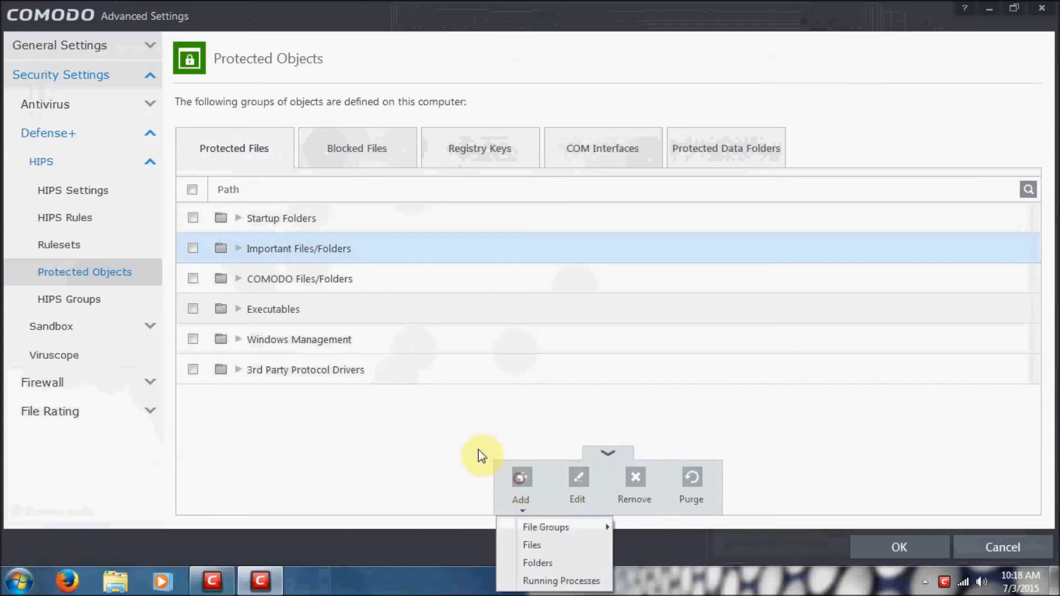
left_click(556, 549)
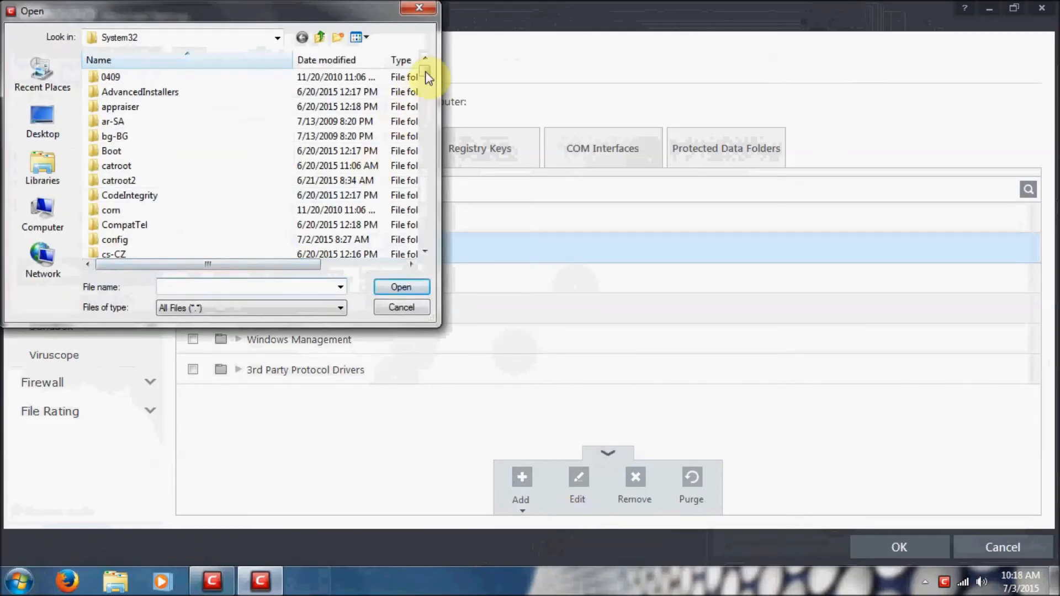
mouse_move(426, 70)
left_mouse_down()
mouse_move(427, 81)
mouse_move(426, 64)
left_mouse_up()
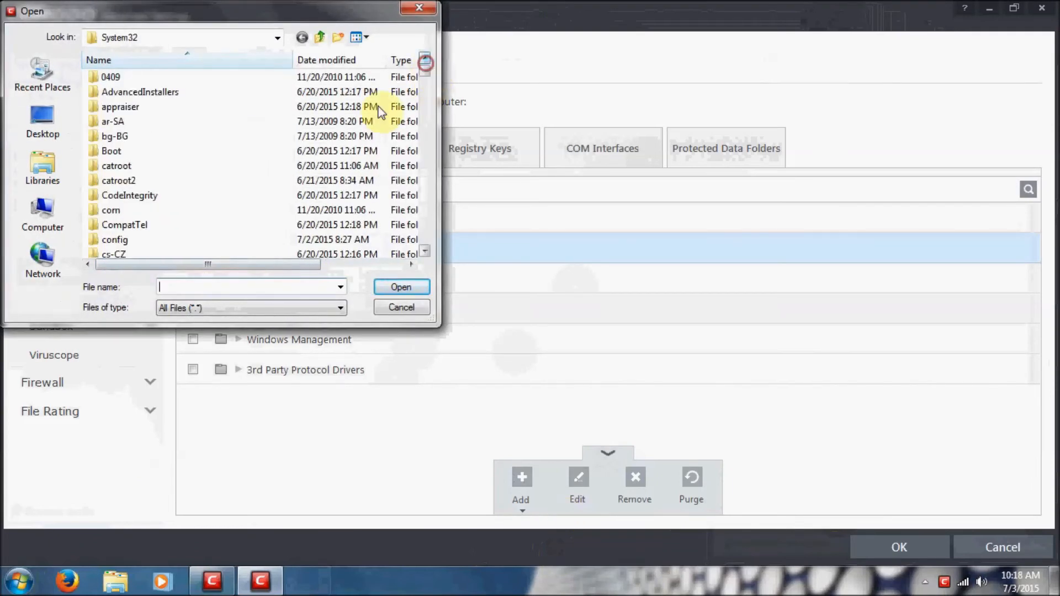
left_click(213, 208)
scroll(214, 209, "down", 1)
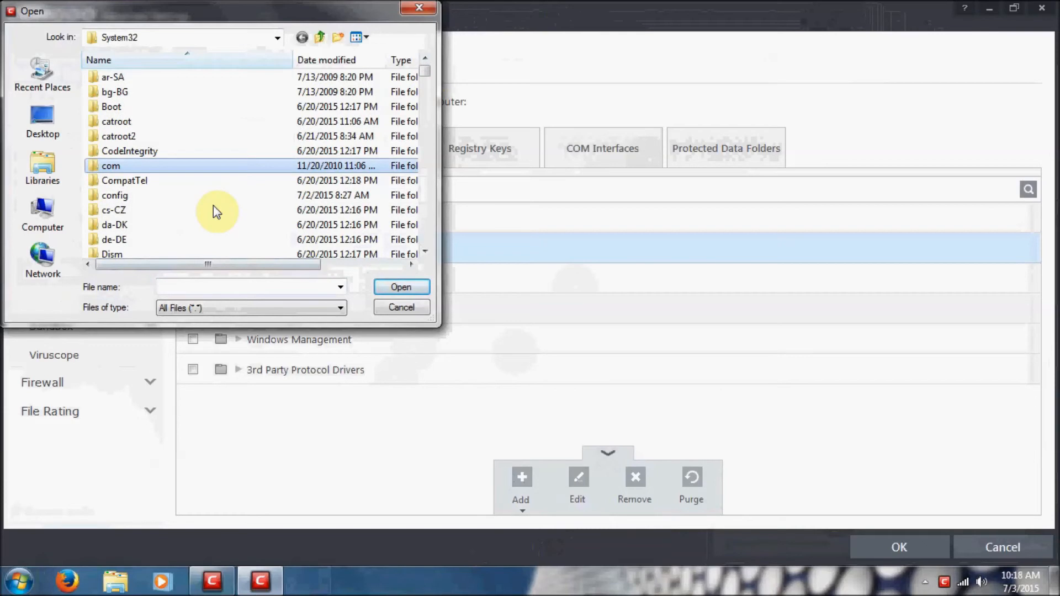
scroll(213, 205, "down", 2)
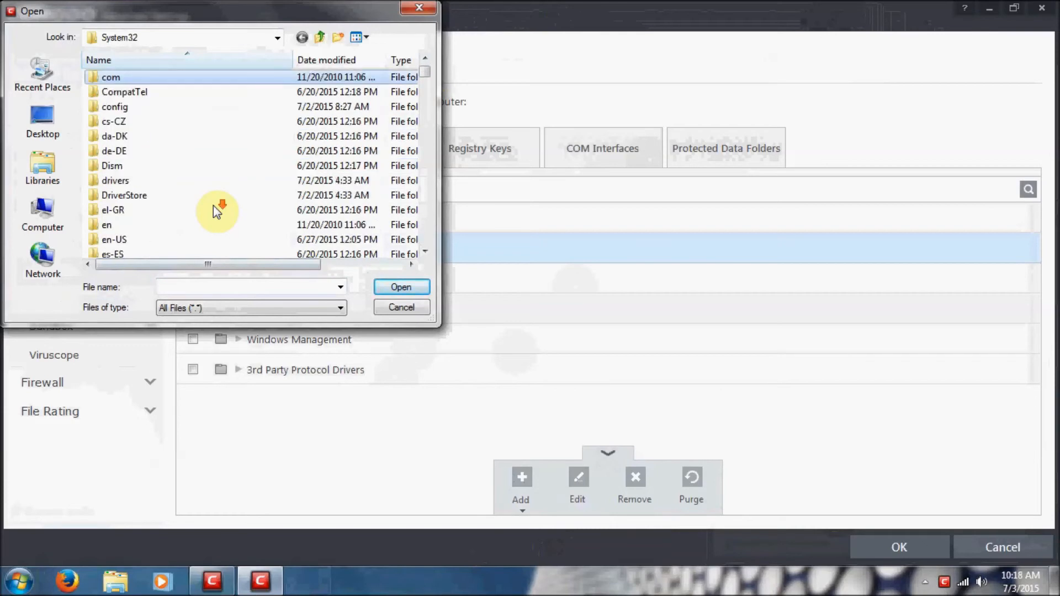
left_click(186, 176)
double_click(145, 178)
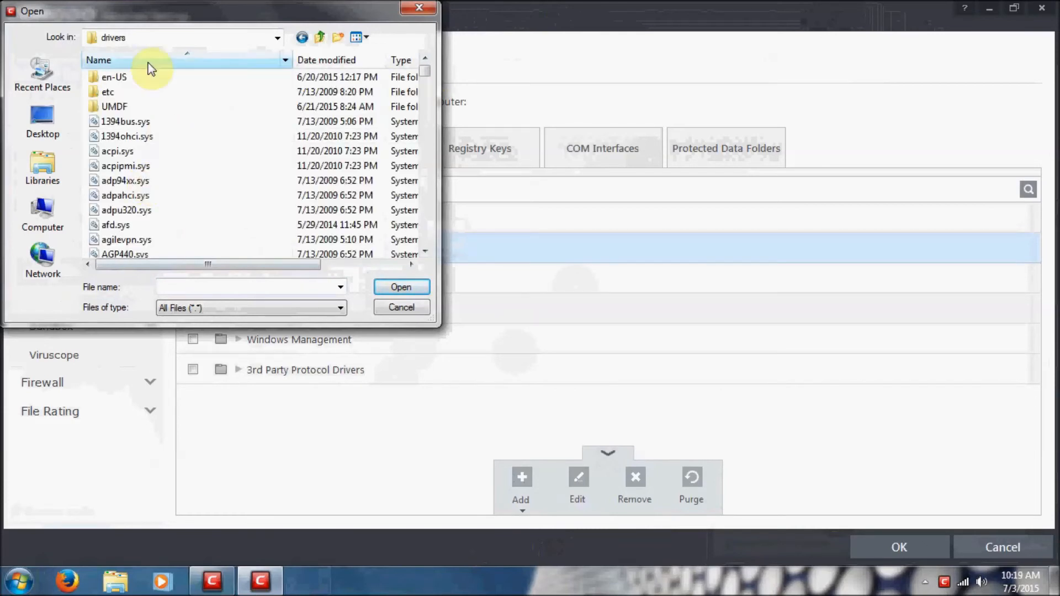
left_click(123, 96)
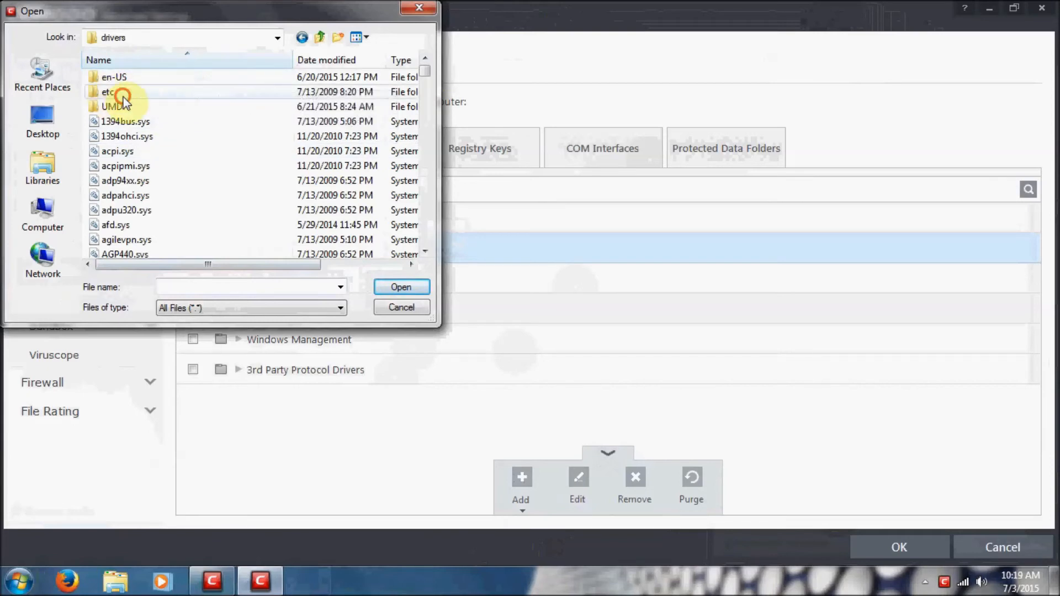
double_click(122, 95)
left_click(132, 72)
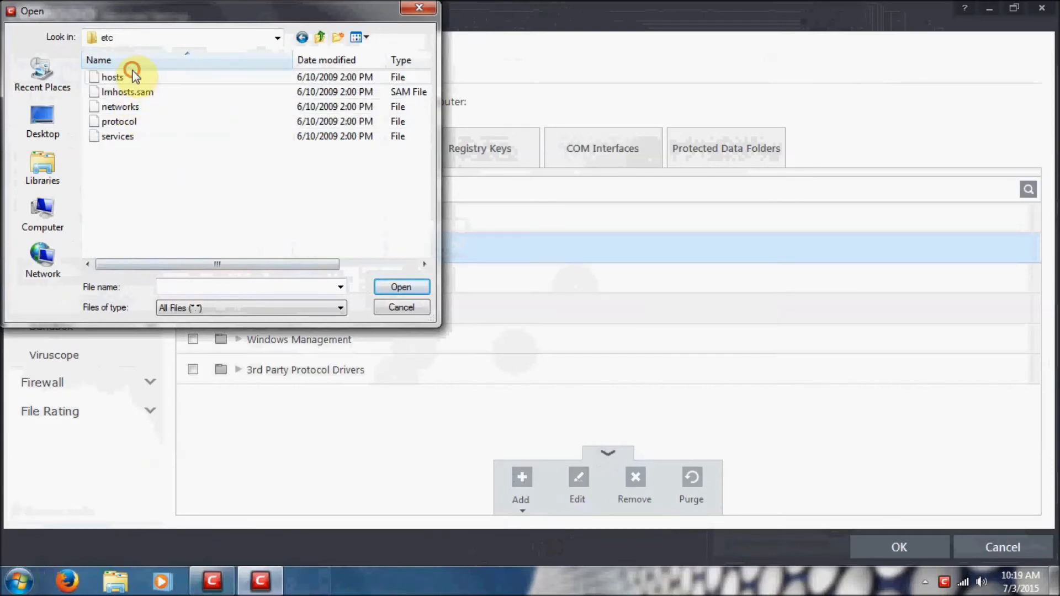
left_click(400, 288)
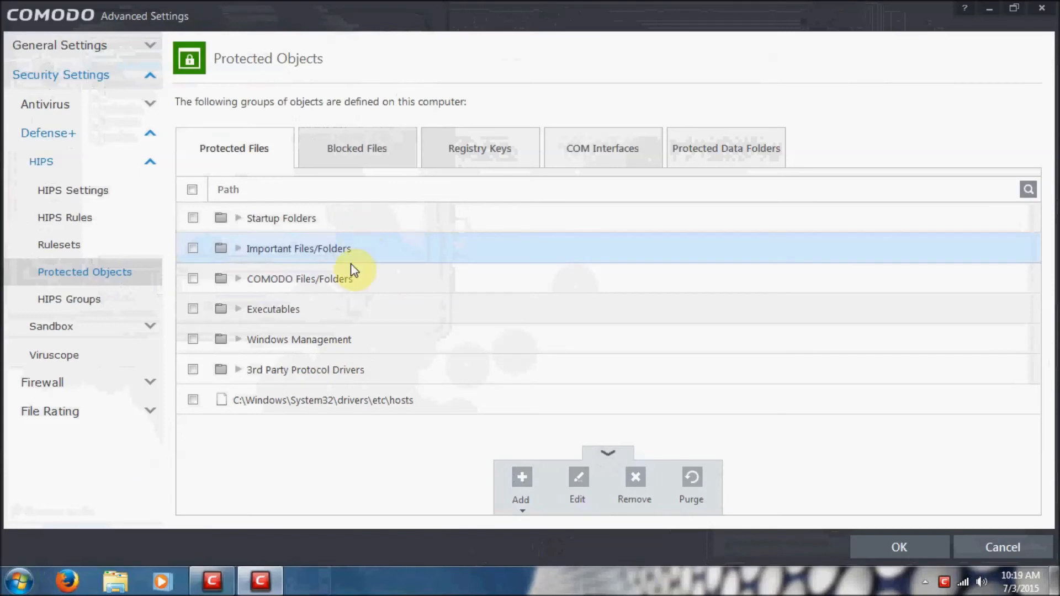
left_click(343, 429)
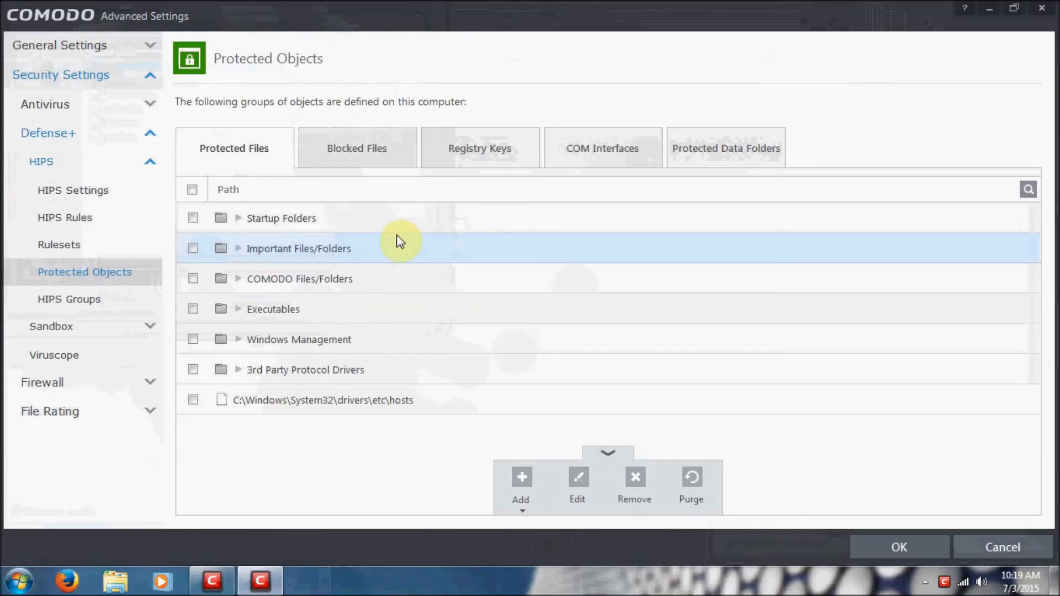
Add the Downloads folder of the user profile to the protected data folders.
left_click(745, 159)
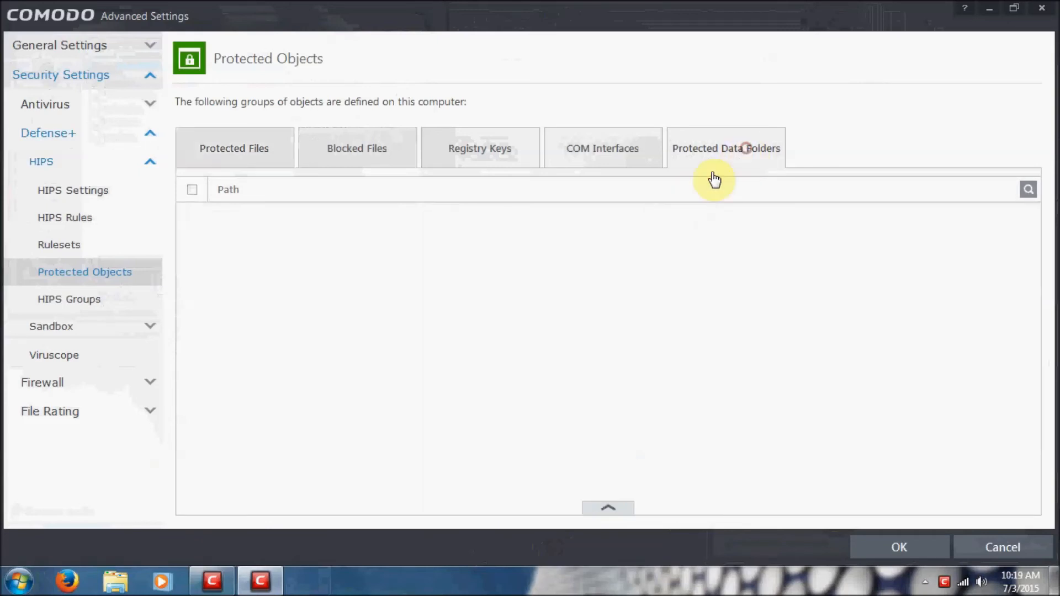
left_click(608, 507)
left_click(578, 482)
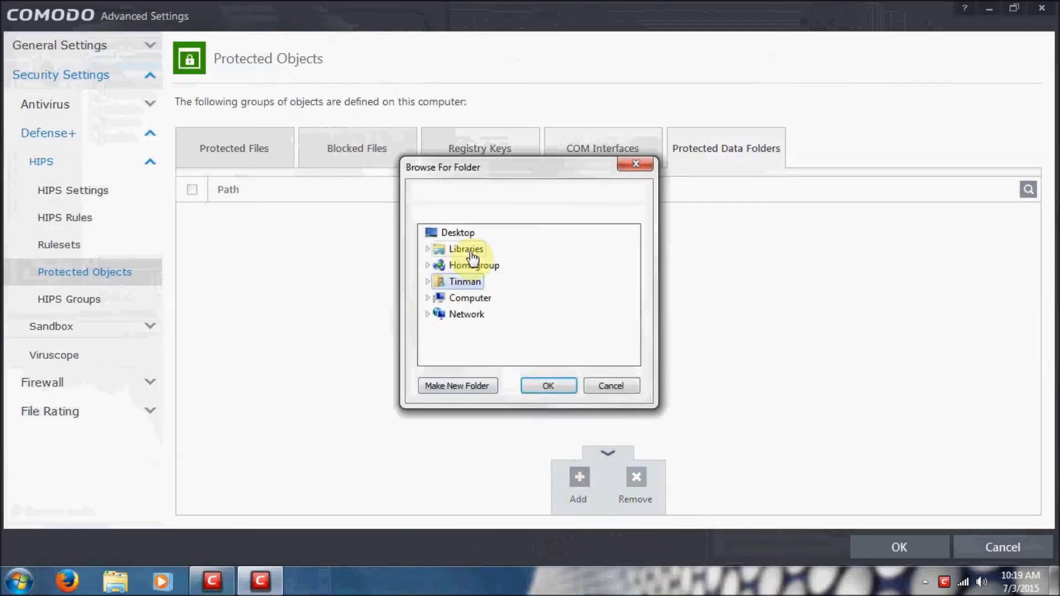
left_click(427, 298)
left_click(484, 347)
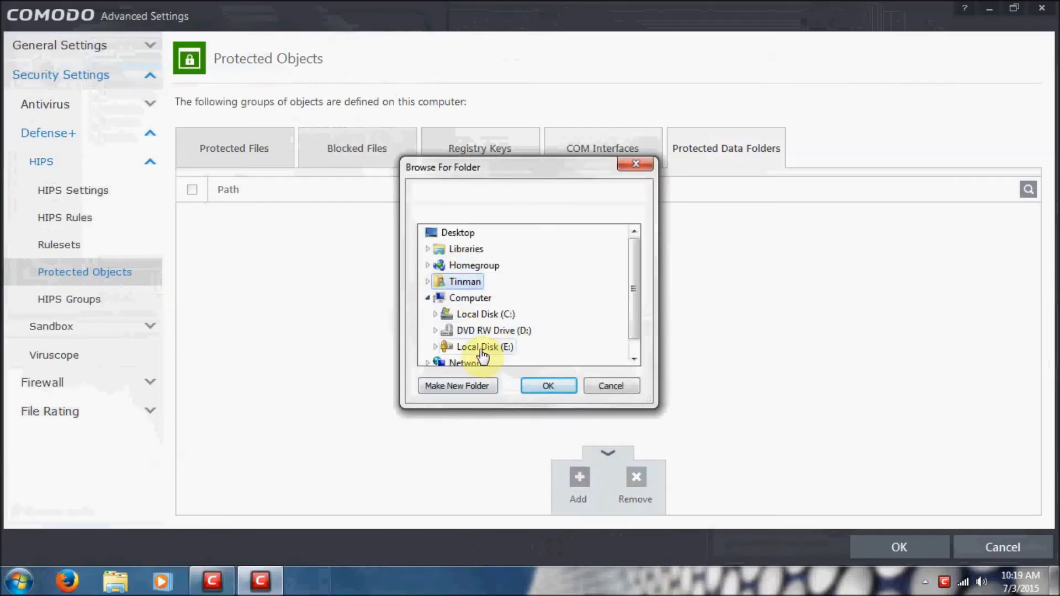
left_click(633, 307)
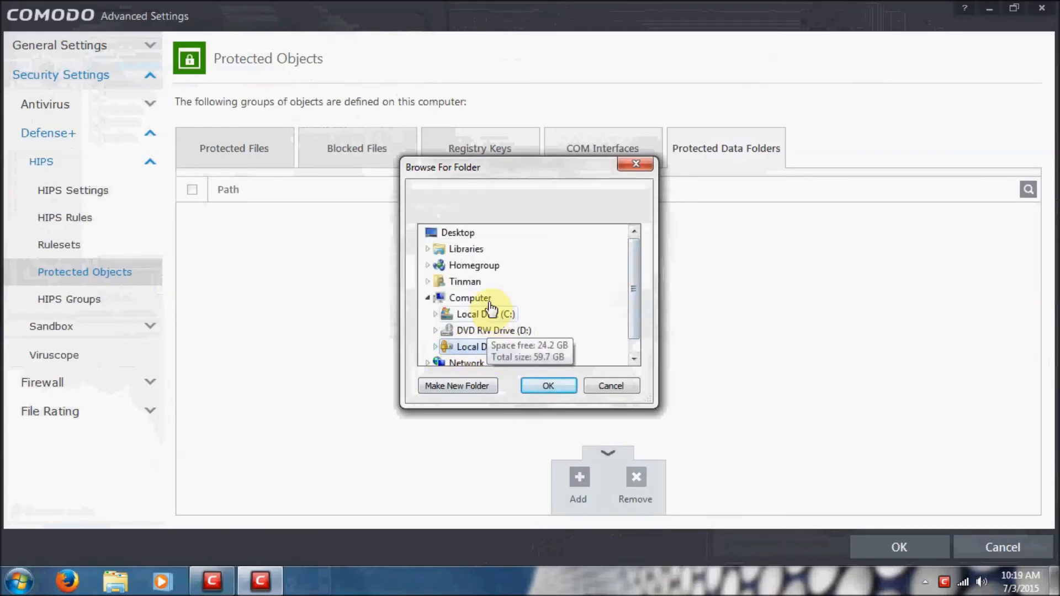
left_click(467, 282)
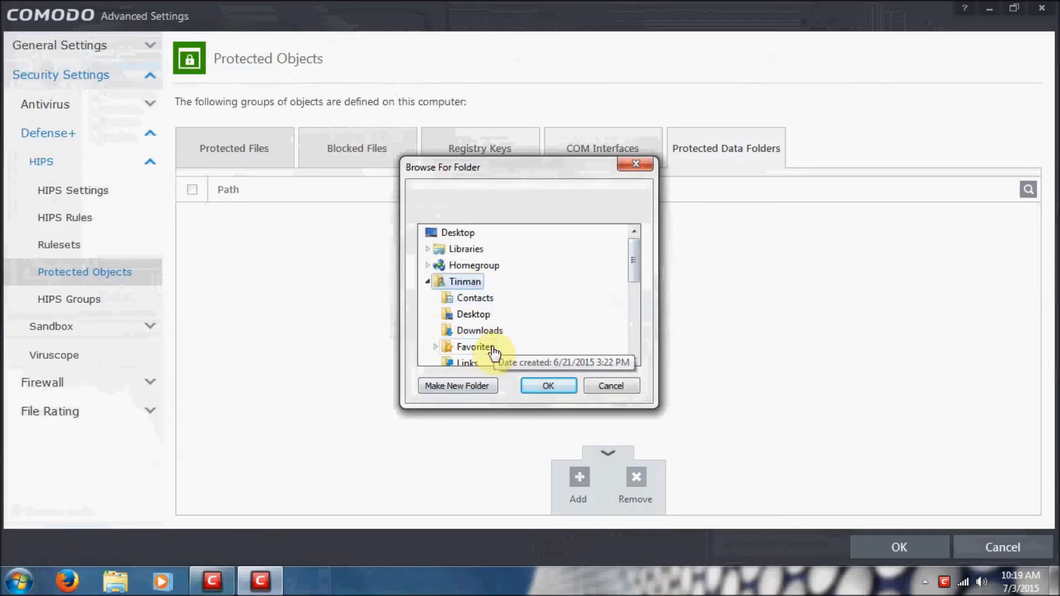
left_click(480, 331)
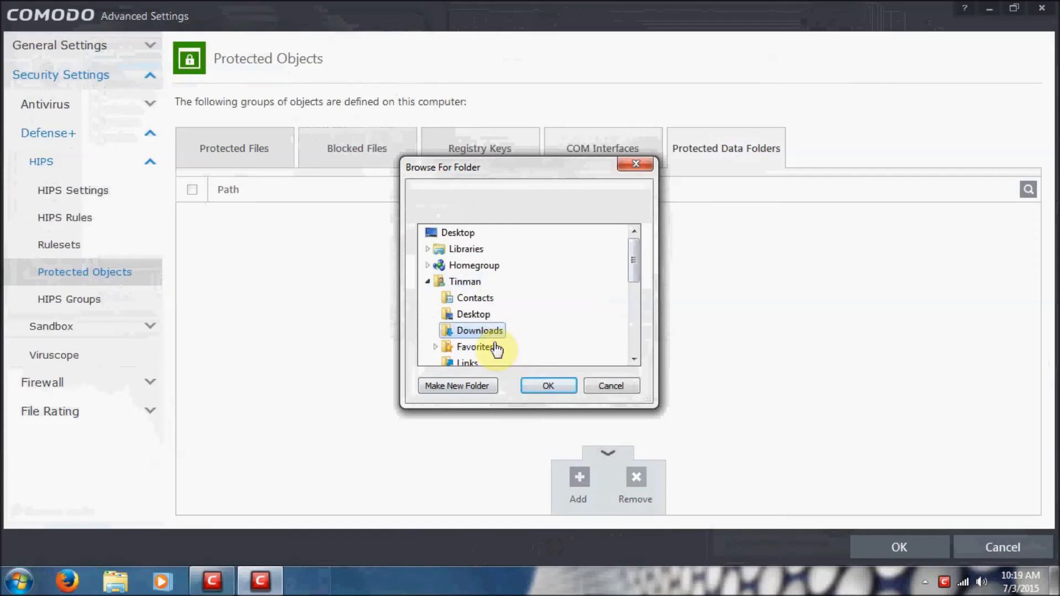
left_click(547, 386)
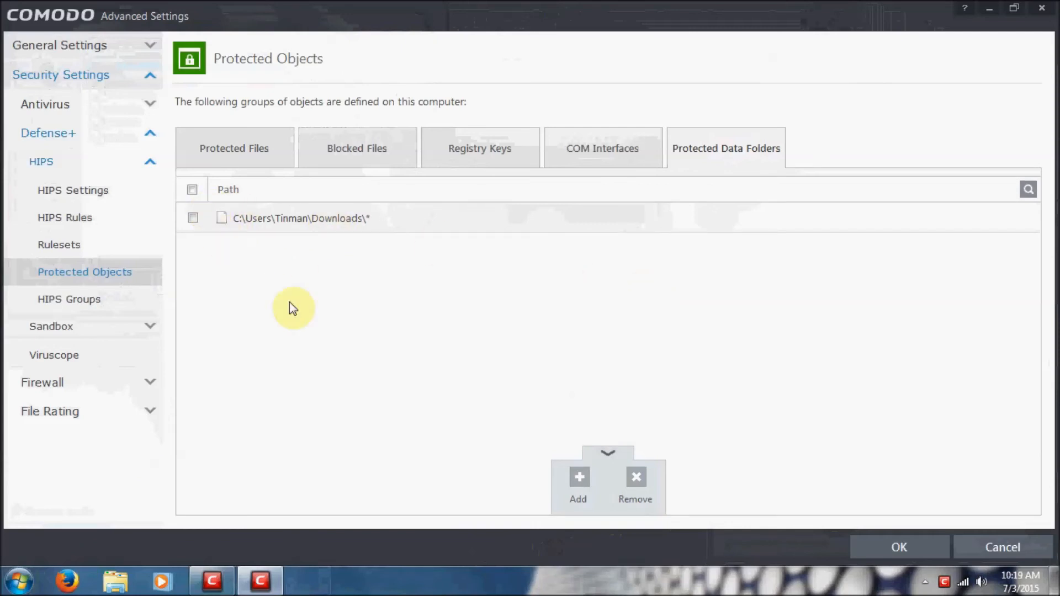
Remove the Downloads folder entry from the protected data folders.
left_click(379, 220)
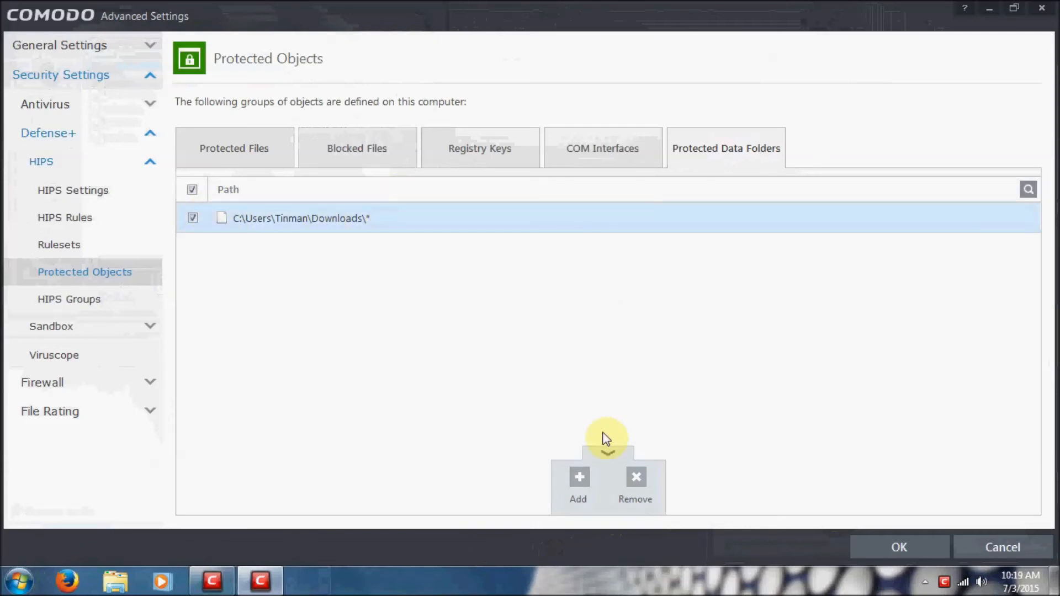
left_click(636, 486)
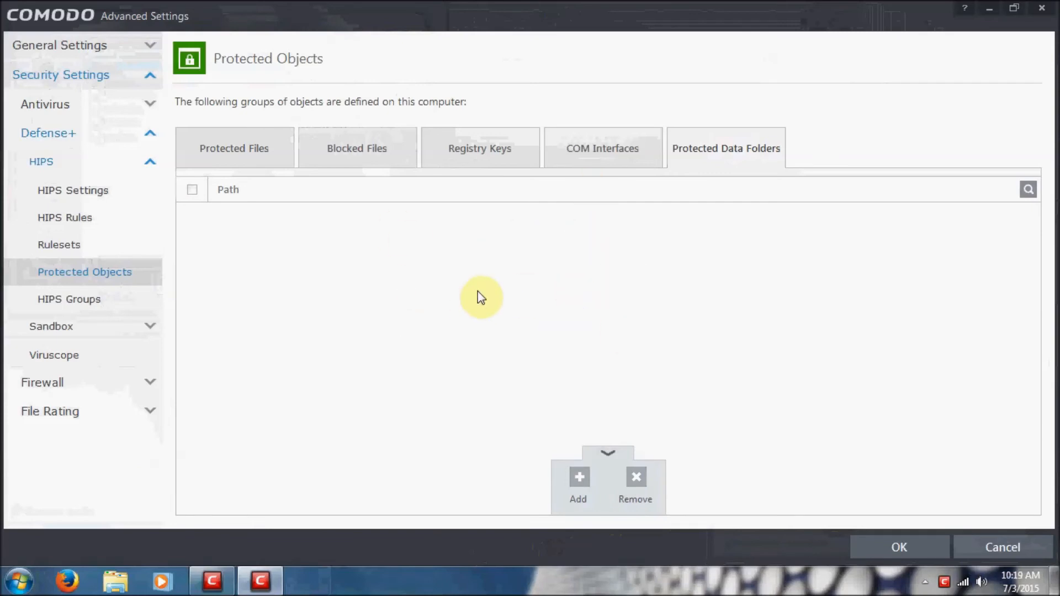
Switch to Windows Explorer, view the BitLocker unlock prompt for Local Disk (E:), and dismiss it without unlocking the drive.
left_click(122, 584)
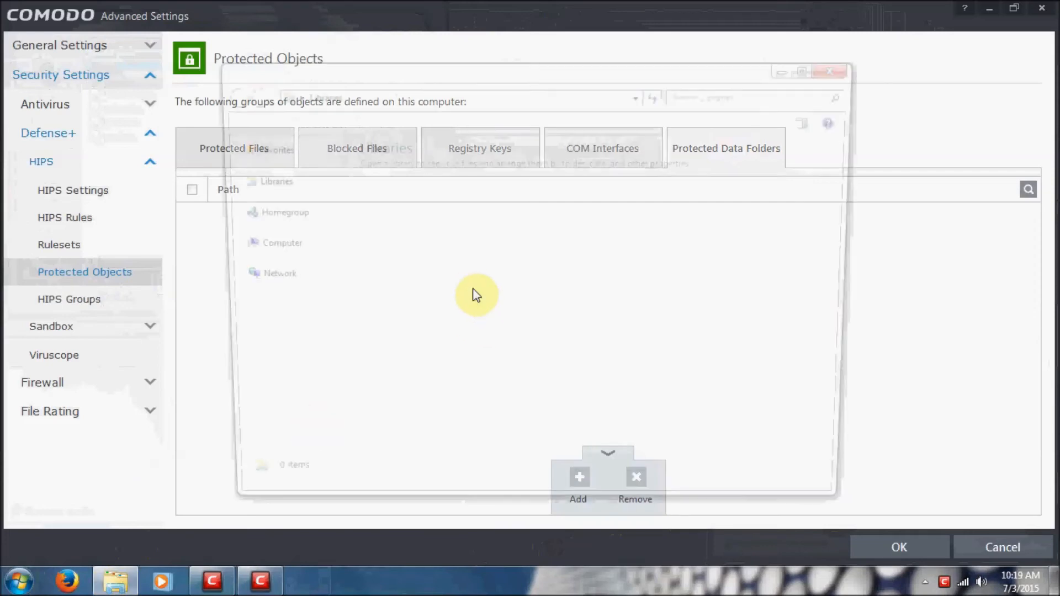
left_click(303, 359)
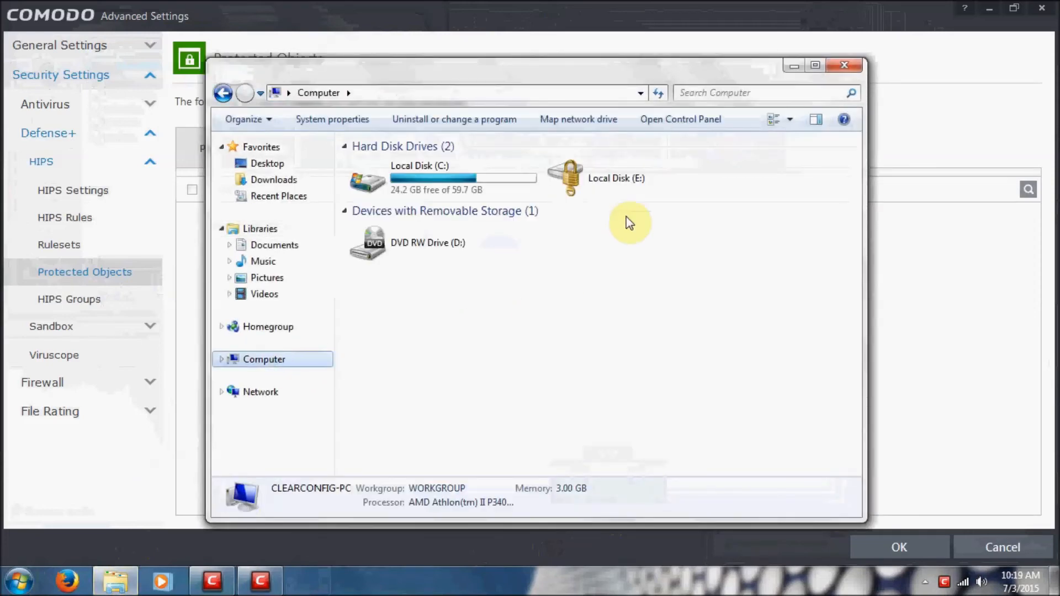
left_click(626, 182)
right_click(613, 170)
left_click(669, 178)
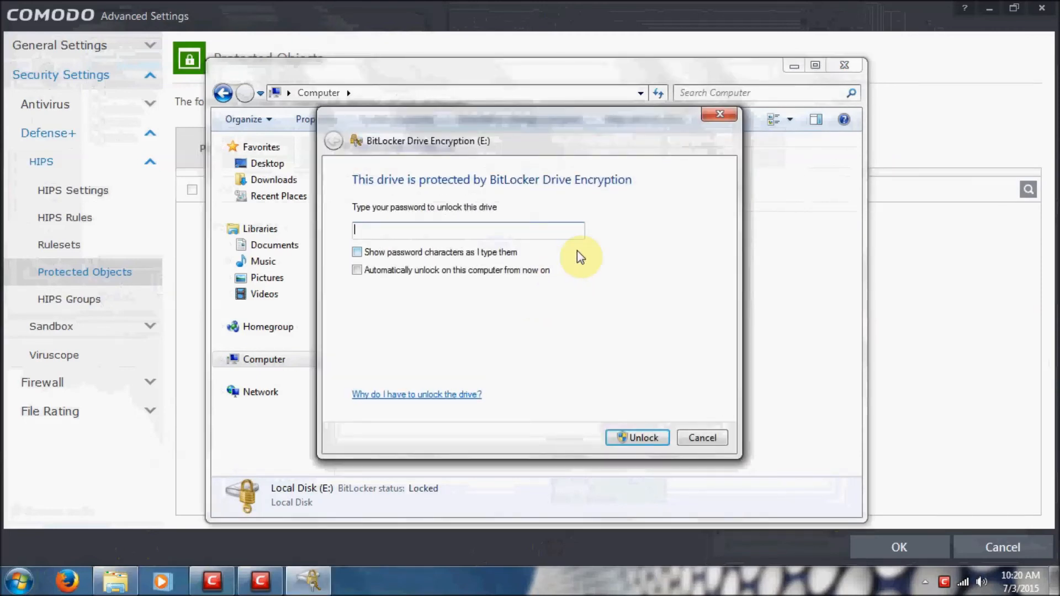
left_click(702, 438)
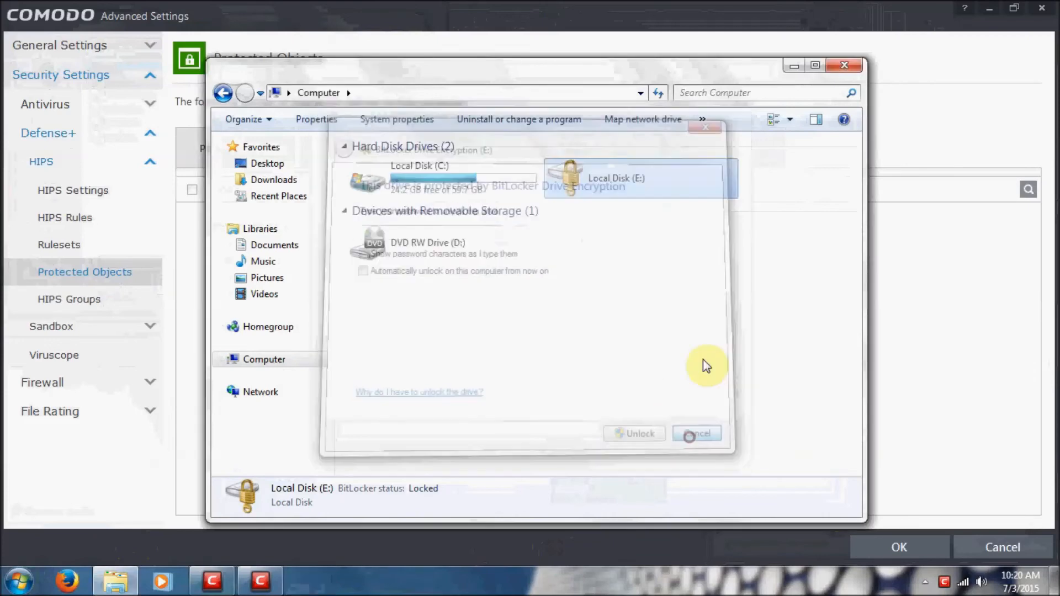
Close the Explorer window and compare the Protected Files and Protected Data Folders lists in the Comodo HIPS settings.
left_click(846, 65)
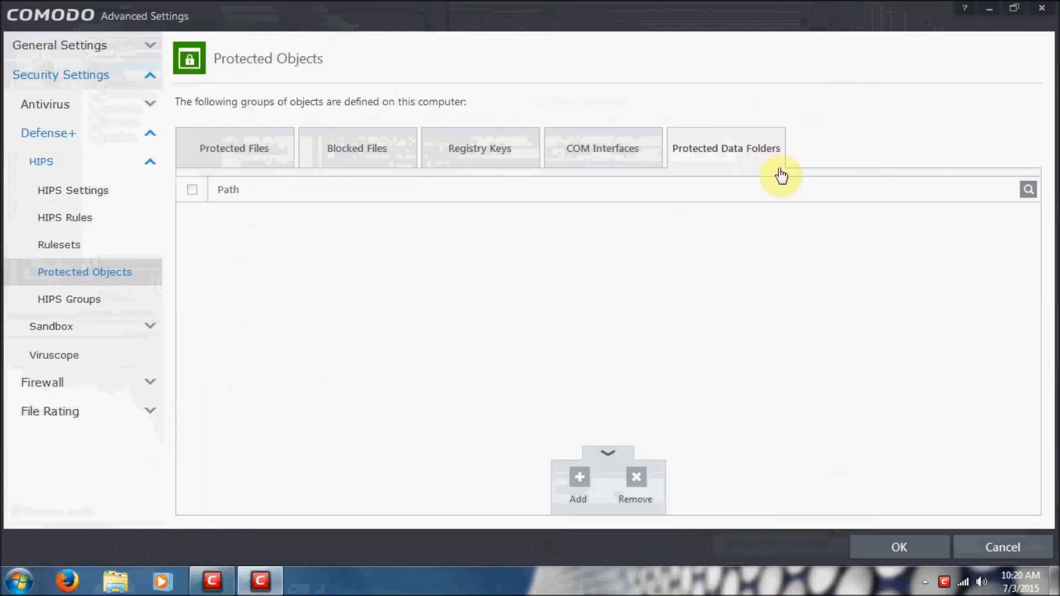
left_click(208, 149)
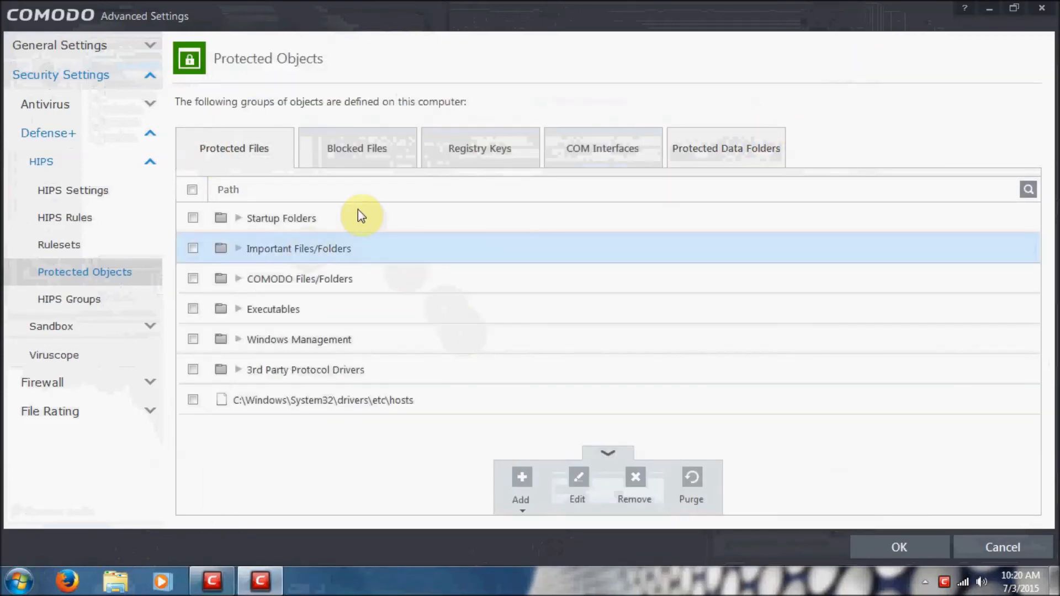
left_click(783, 147)
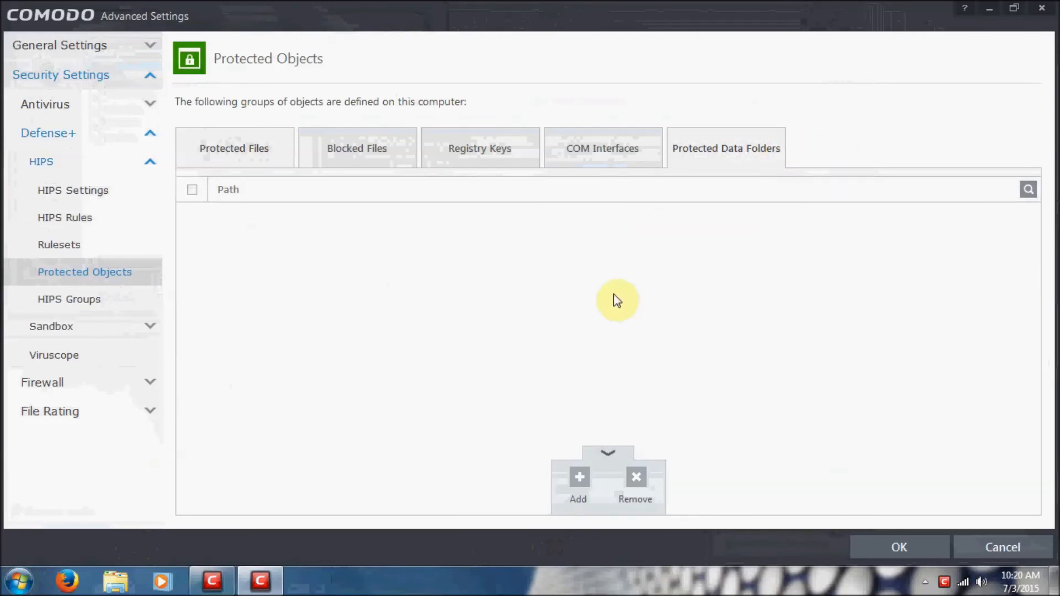
left_click(293, 160)
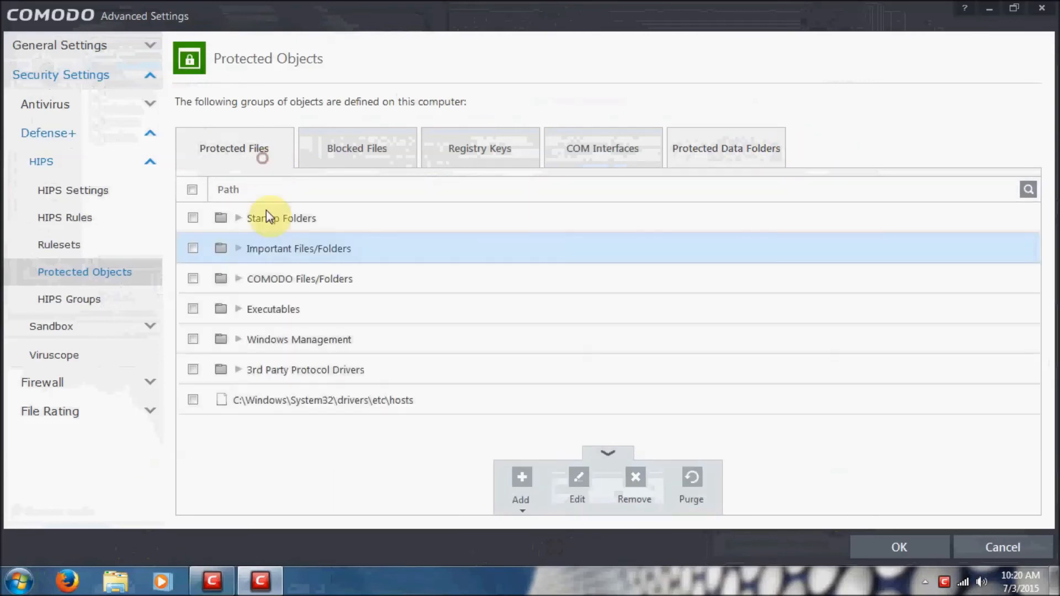
View the HIPS registry groups and examine the registry paths listed under Temporary Keys.
left_click(100, 305)
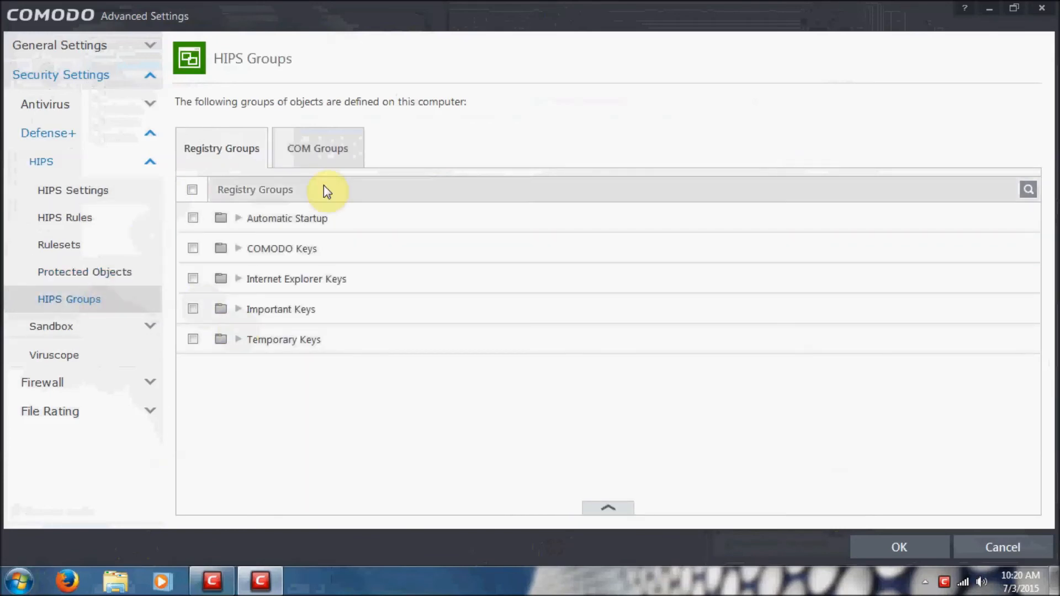
left_click(239, 340)
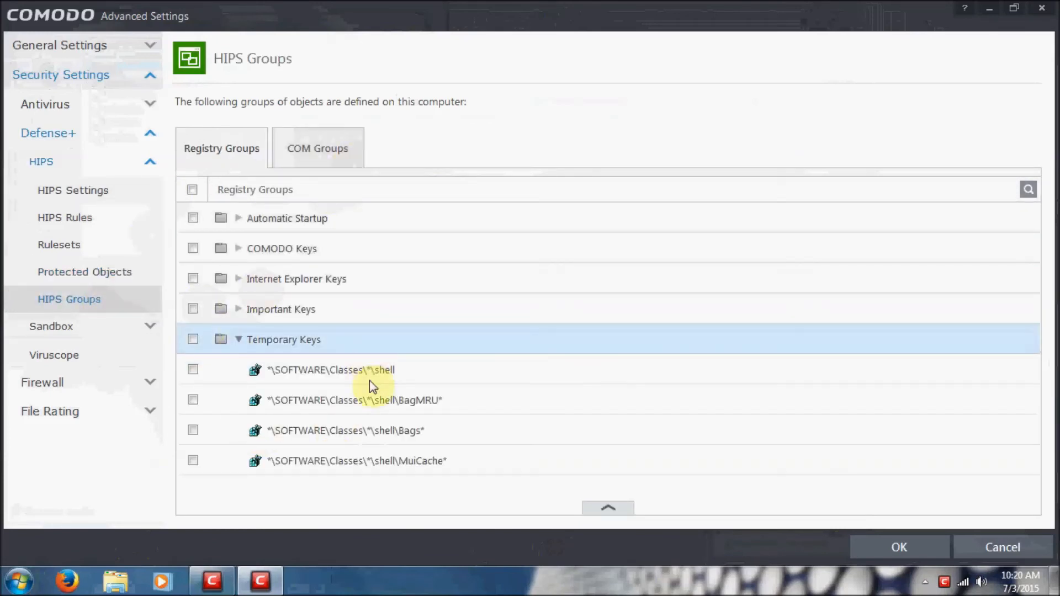
left_click(367, 400)
left_click(361, 469)
left_click(360, 426)
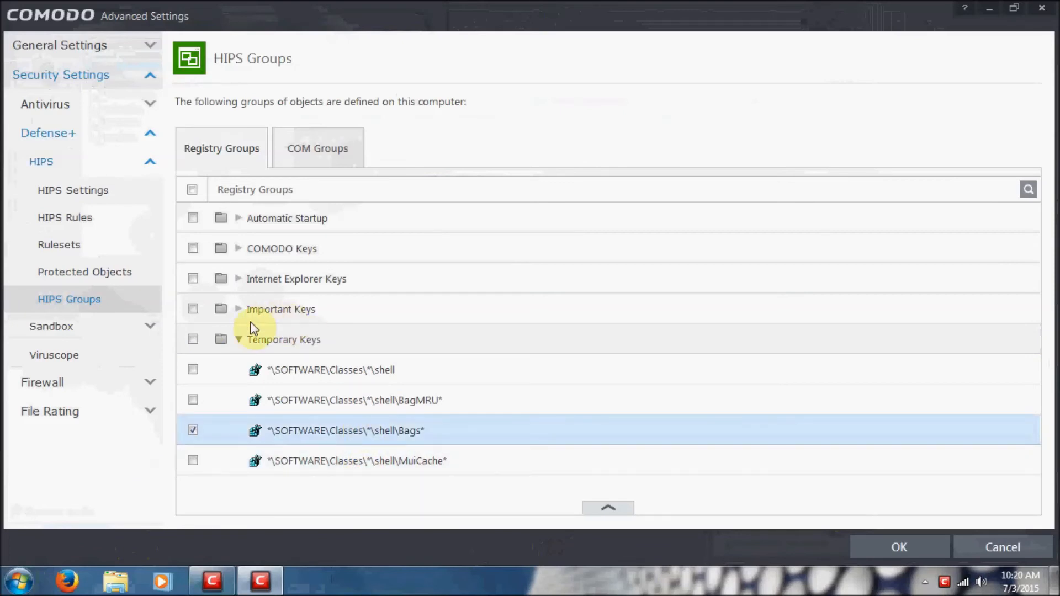
Collapse the Temporary Keys group, check the Important Keys group, and view the COM groups.
left_click(242, 337)
left_click(239, 337)
left_click(239, 309)
left_click(236, 308)
left_click(238, 309)
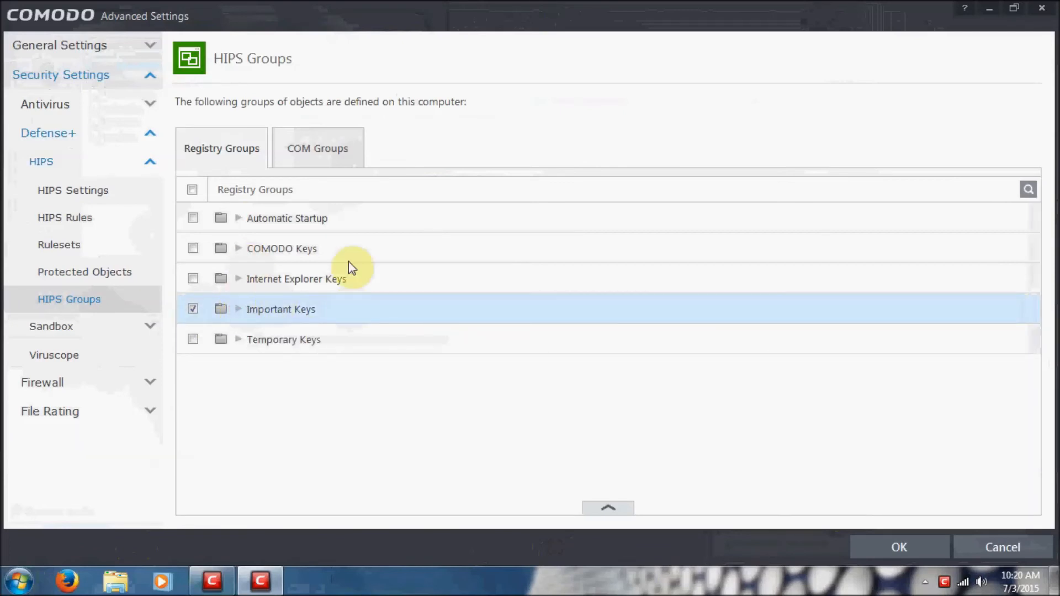
left_click(299, 143)
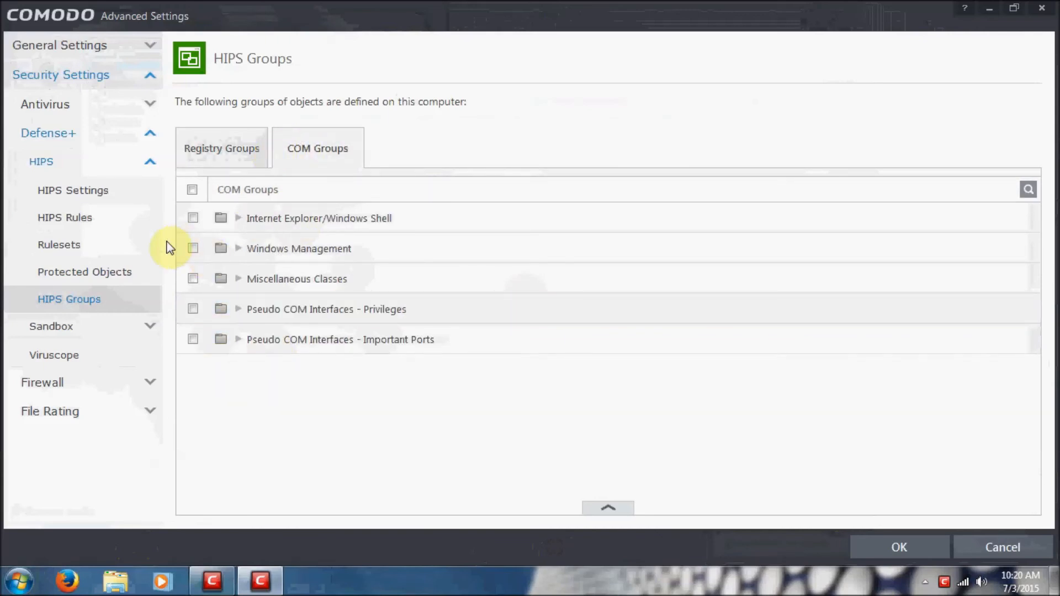
Return to the protected files and examine the actions available for the hosts file entry.
left_click(81, 276)
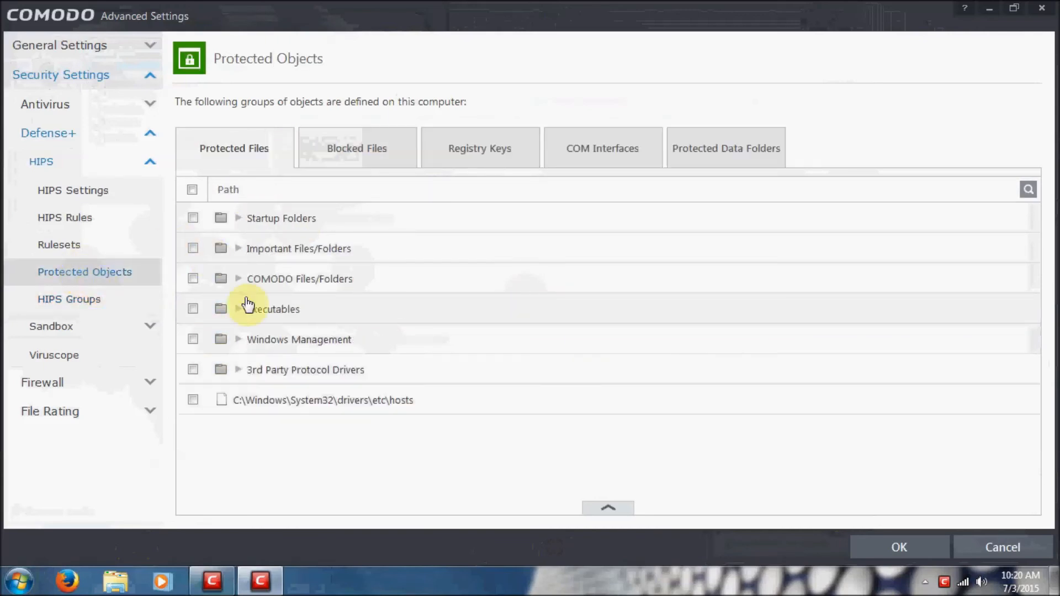
left_click(301, 402)
right_click(300, 401)
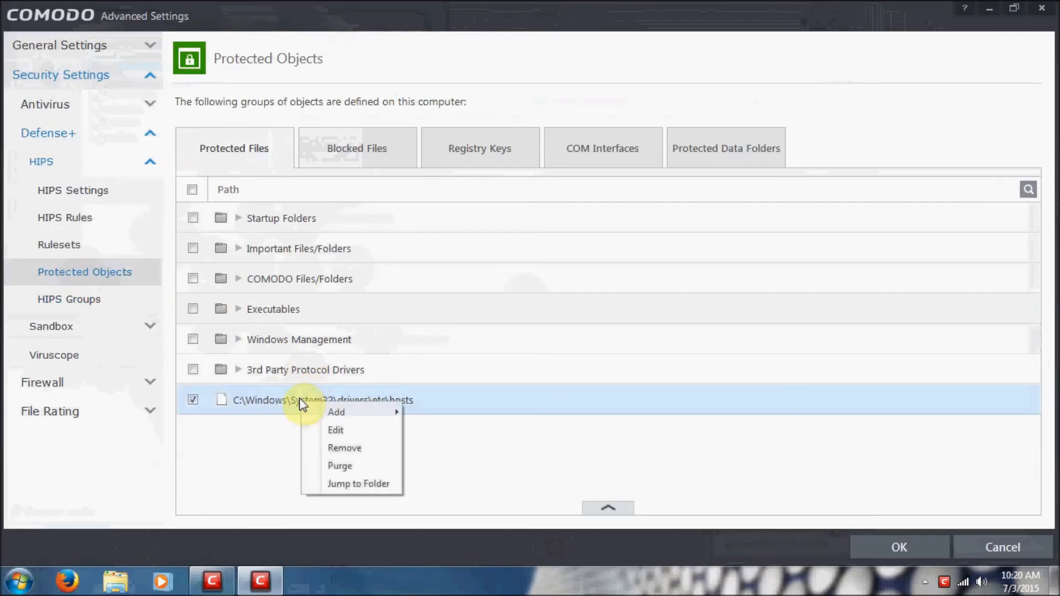
left_click(268, 443)
left_click(624, 507)
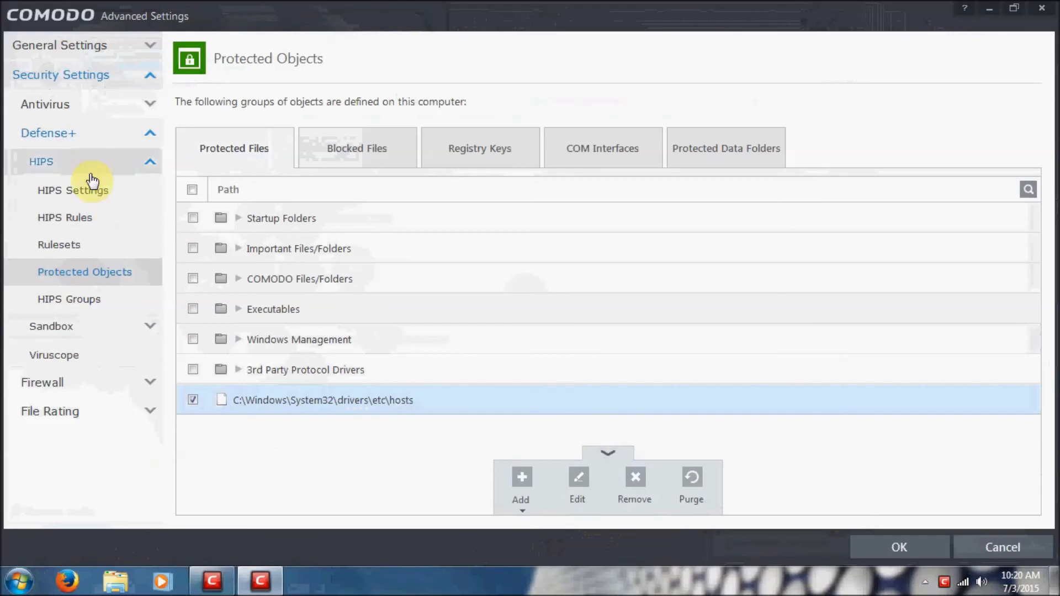
Open the HIPS rule for FTSUploadAgent.exe and examine the predefined rulesets it can use.
left_click(94, 199)
left_click(92, 217)
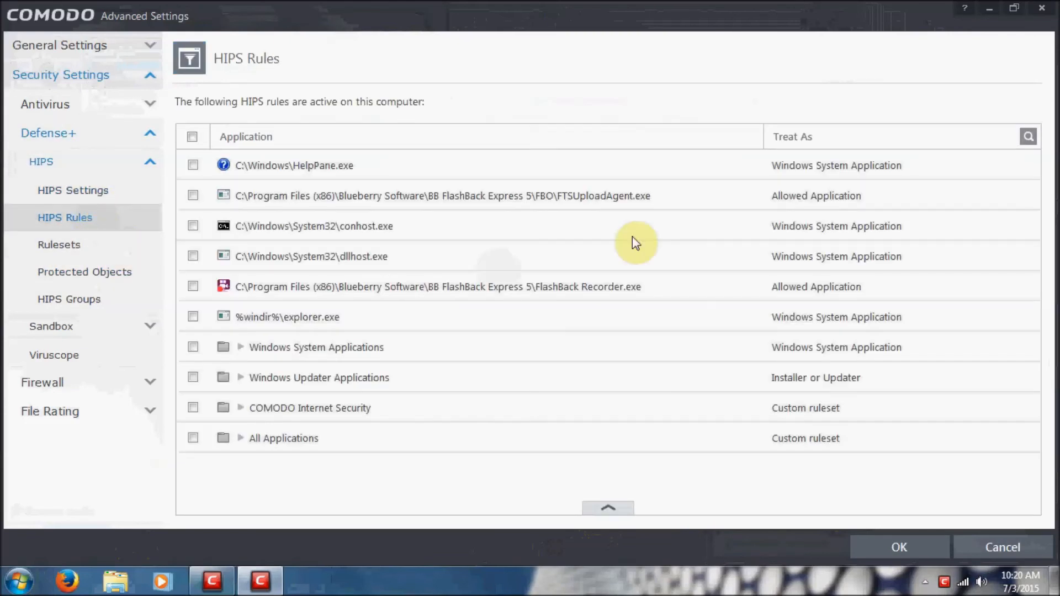
left_click(656, 204)
double_click(653, 199)
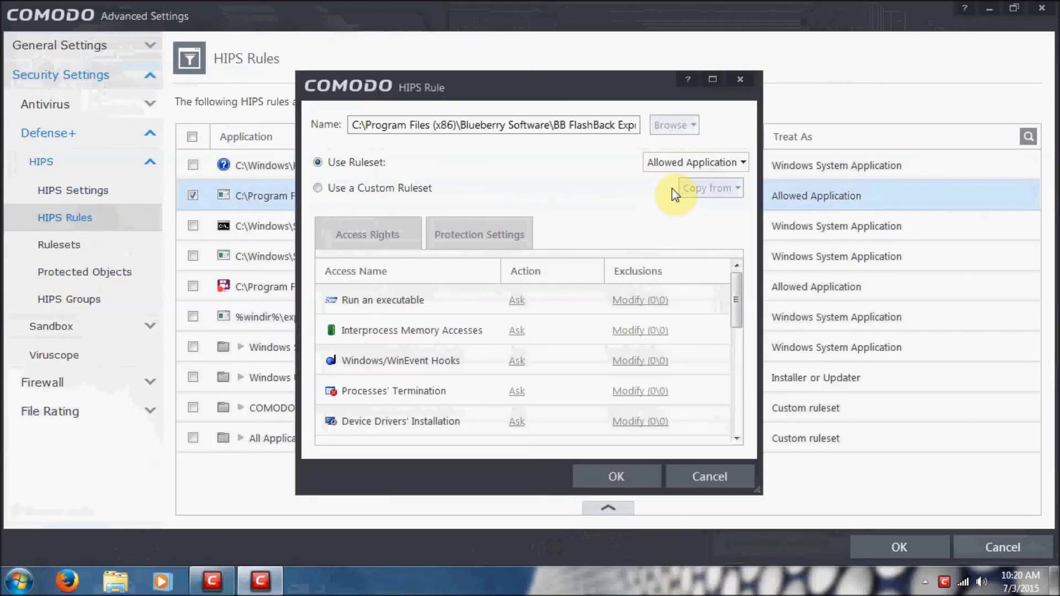
left_click(680, 165)
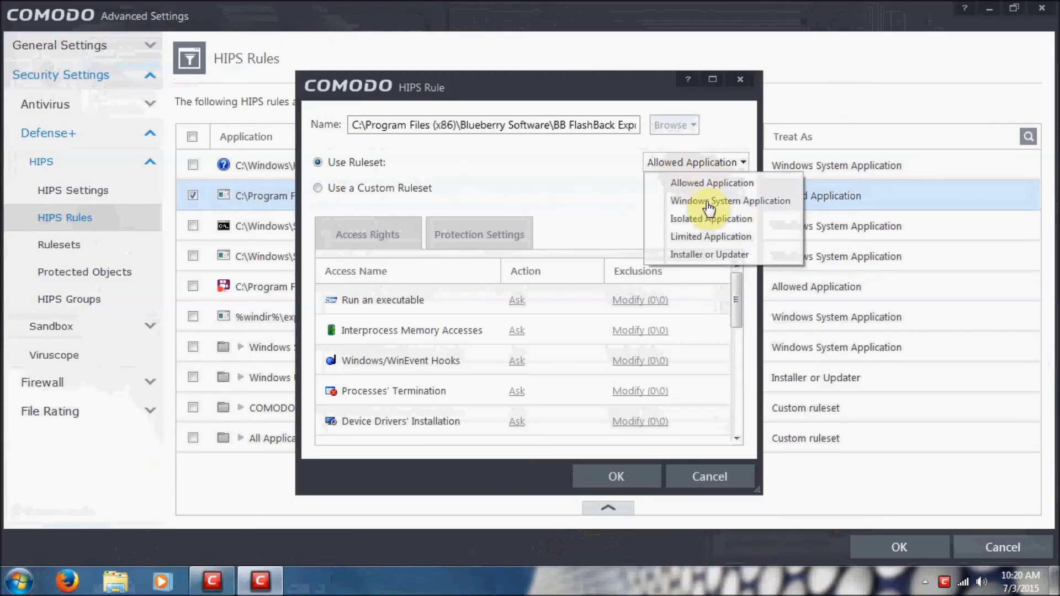
left_click(652, 157)
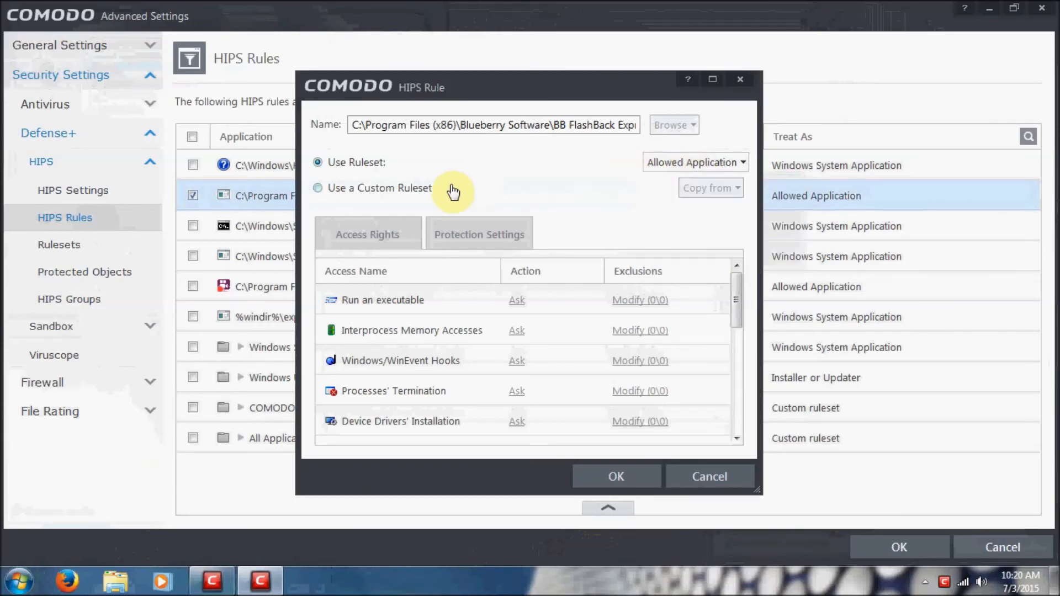
Examine the custom ruleset option and its copy sources for the FTSUploadAgent.exe rule, and cancel without saving.
left_click(419, 188)
left_click(697, 186)
mouse_move(733, 233)
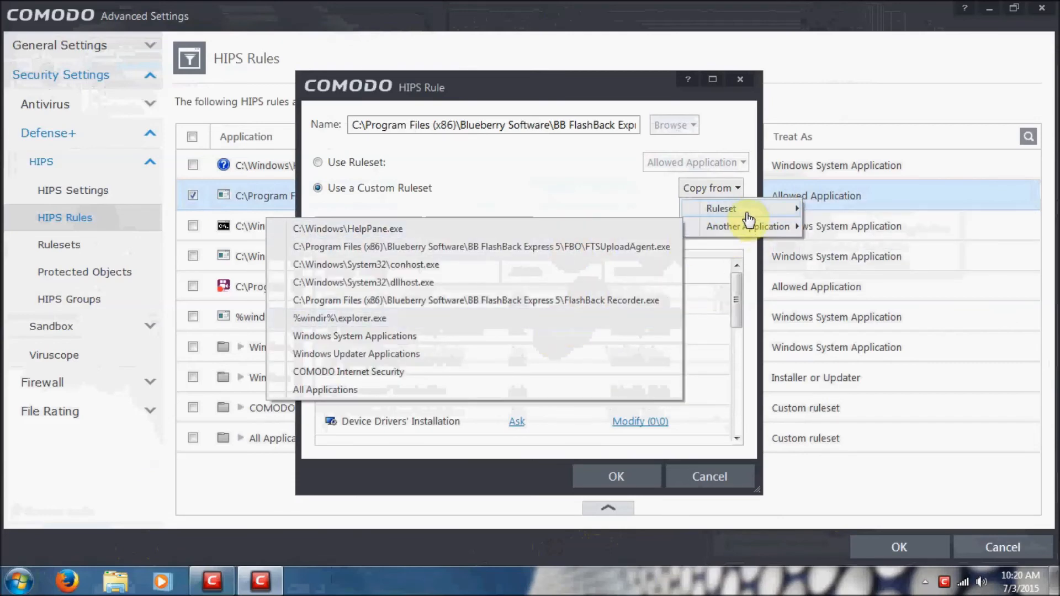
mouse_move(748, 214)
left_click(549, 189)
left_click(375, 163)
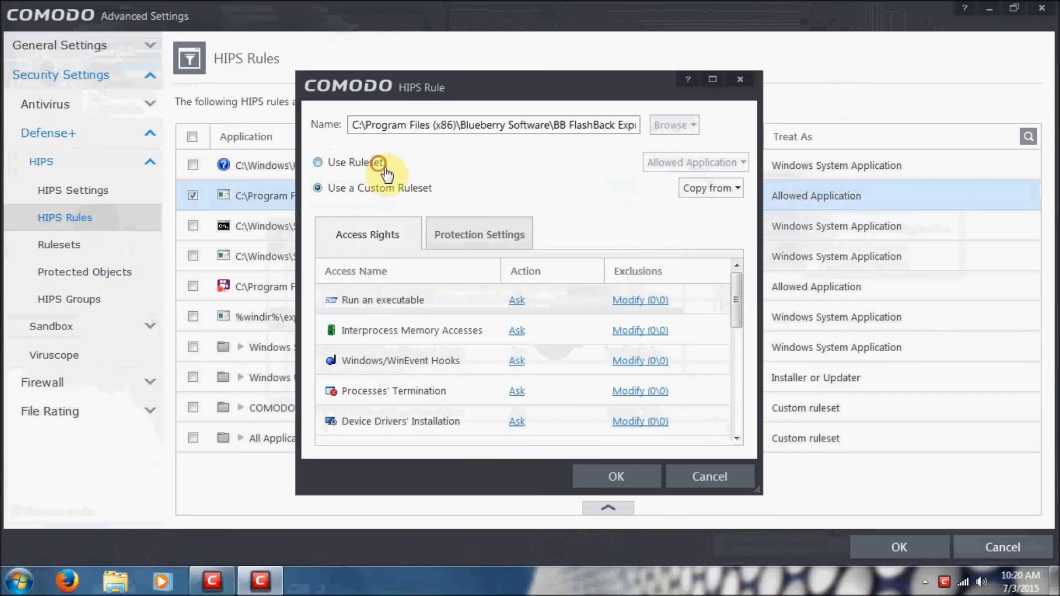
left_click(709, 479)
View the HIPS registry groups again and review the File Rating settings for cloud lookup and trusted vendors.
left_click(131, 302)
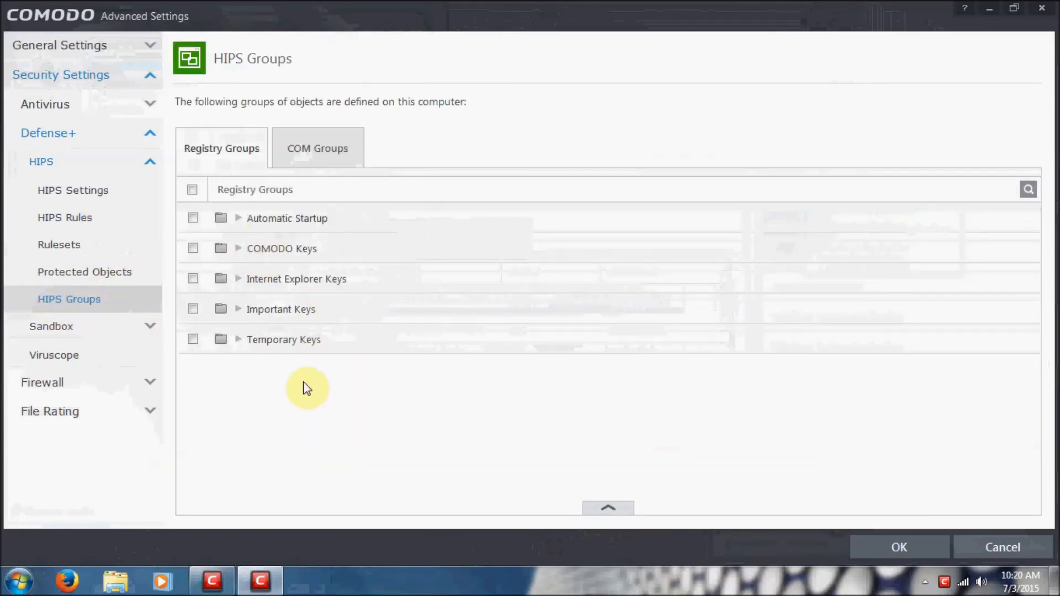
left_click(56, 412)
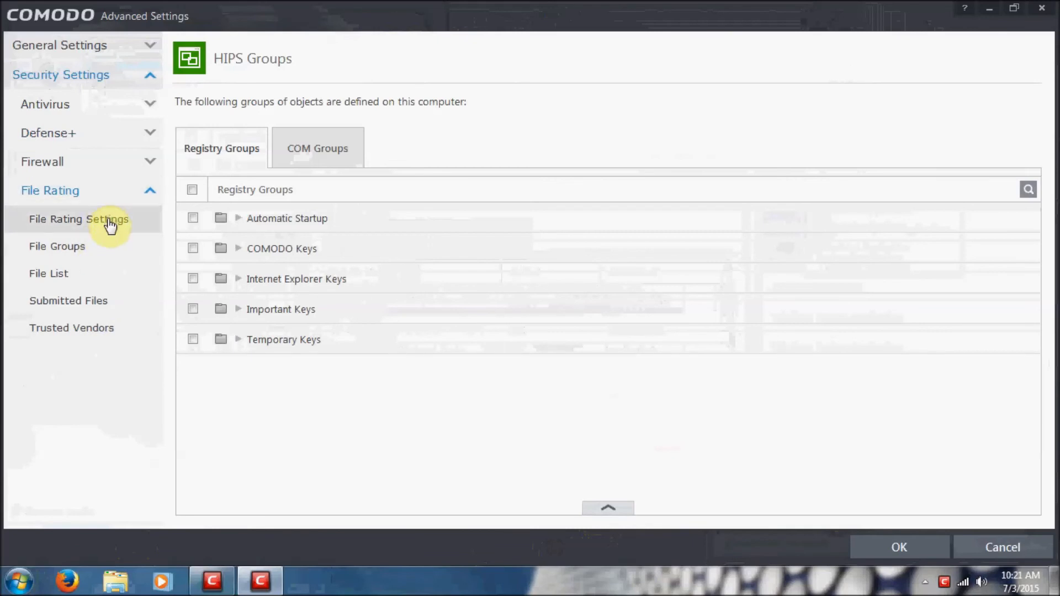
left_click(107, 220)
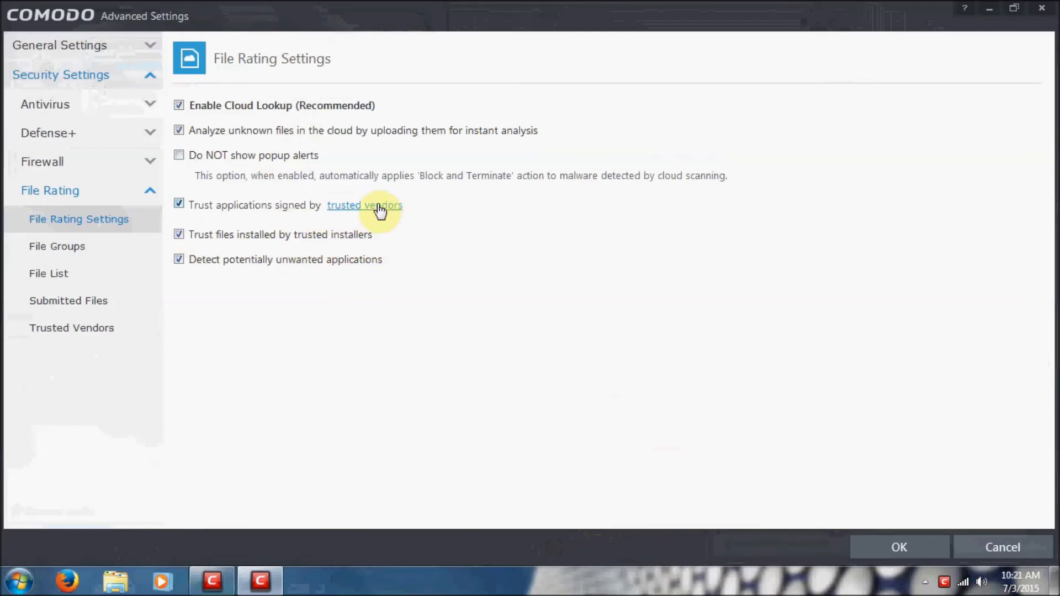
View the file groups and examine the file extensions covered by the Executables group.
left_click(105, 255)
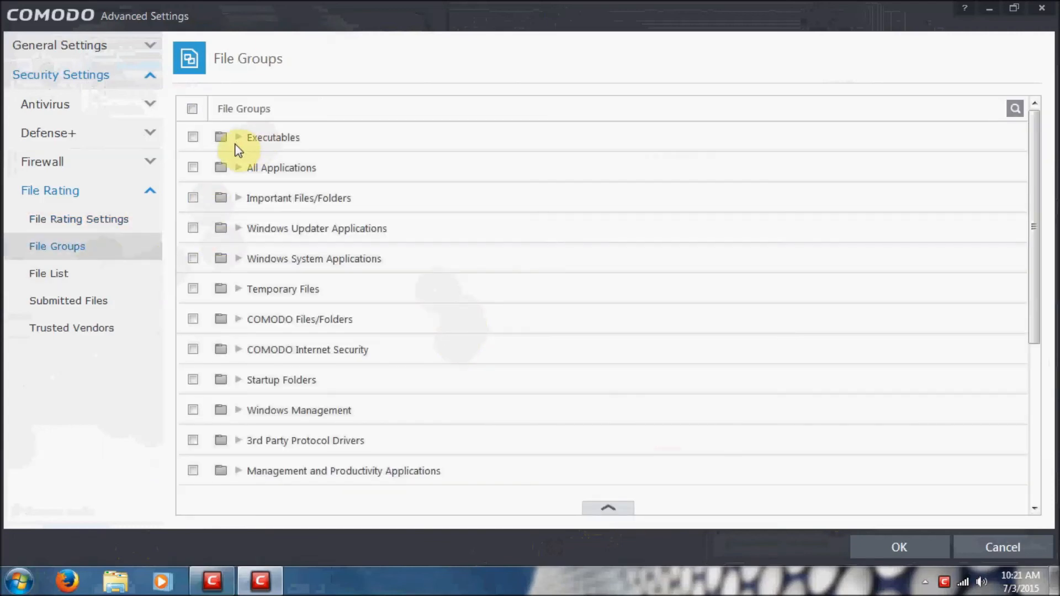
left_click(238, 146)
left_click(238, 138)
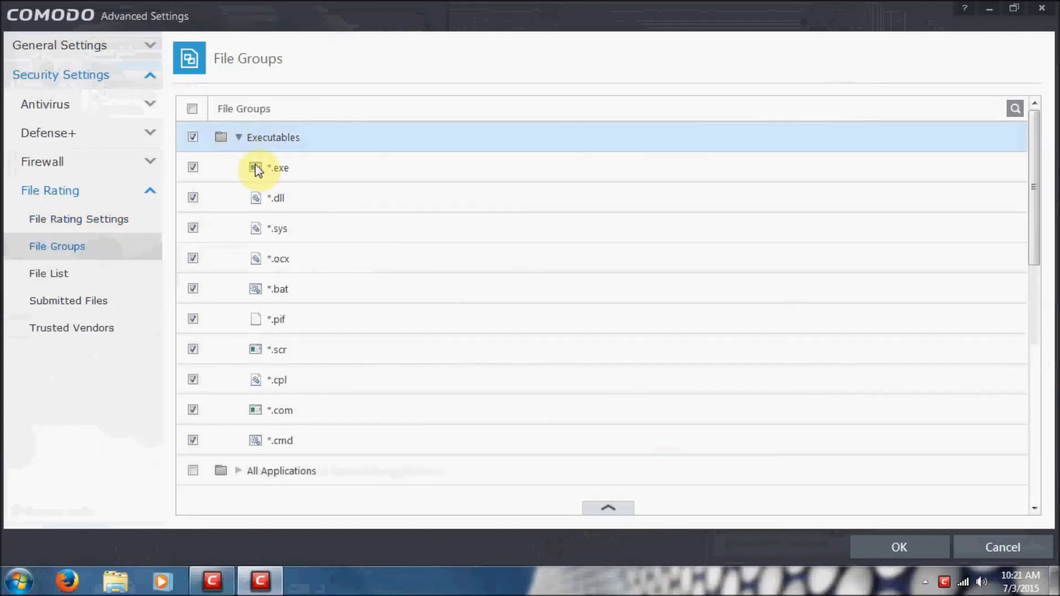
left_click(239, 137)
left_click(239, 138)
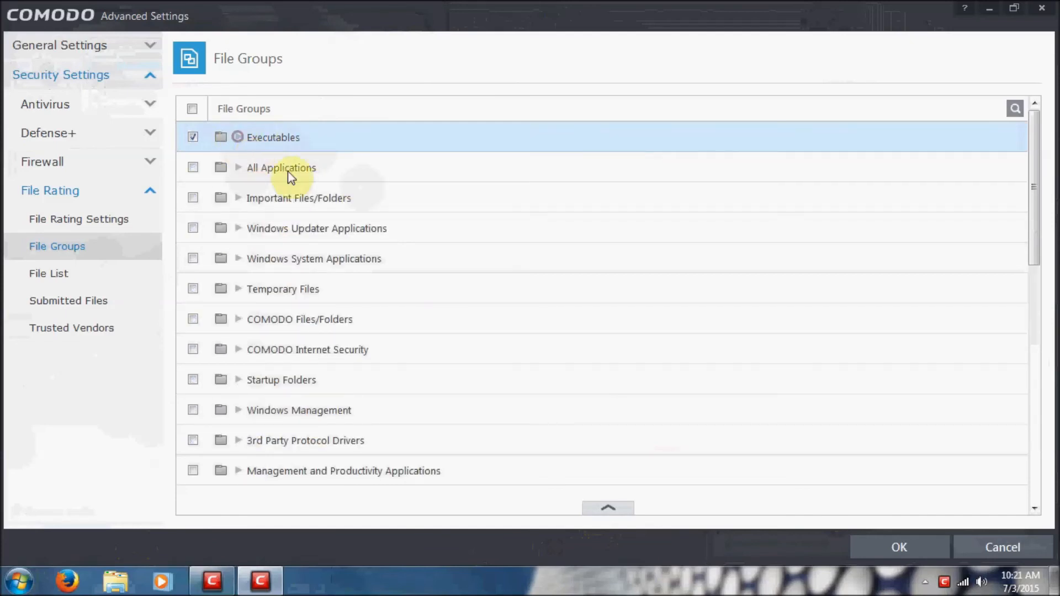
left_click(238, 140)
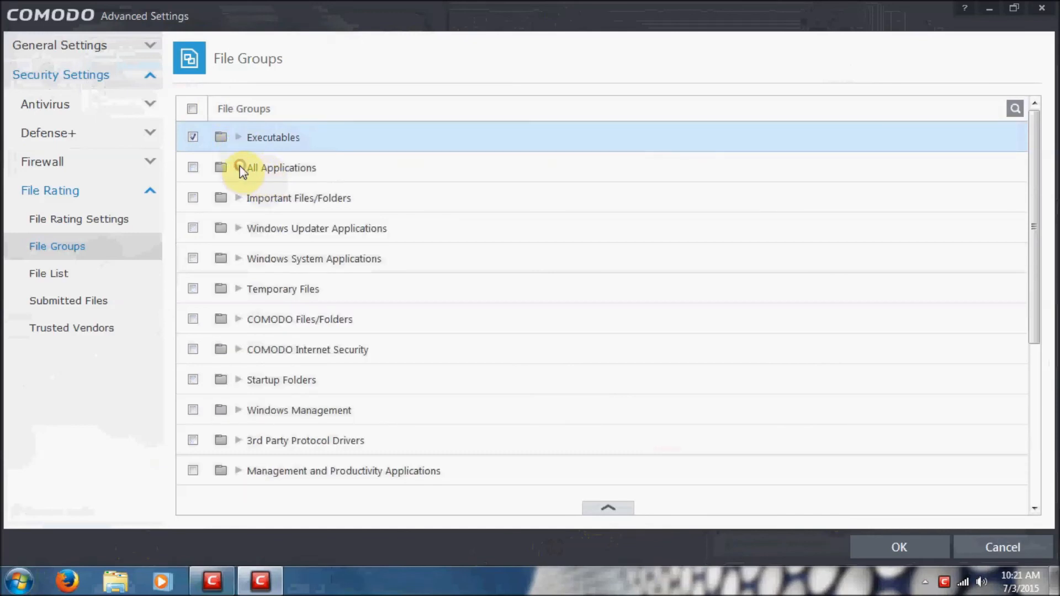
Check the All Applications file group and examine the paths inside the Important Files/Folders group.
left_click(240, 166)
left_click(239, 168)
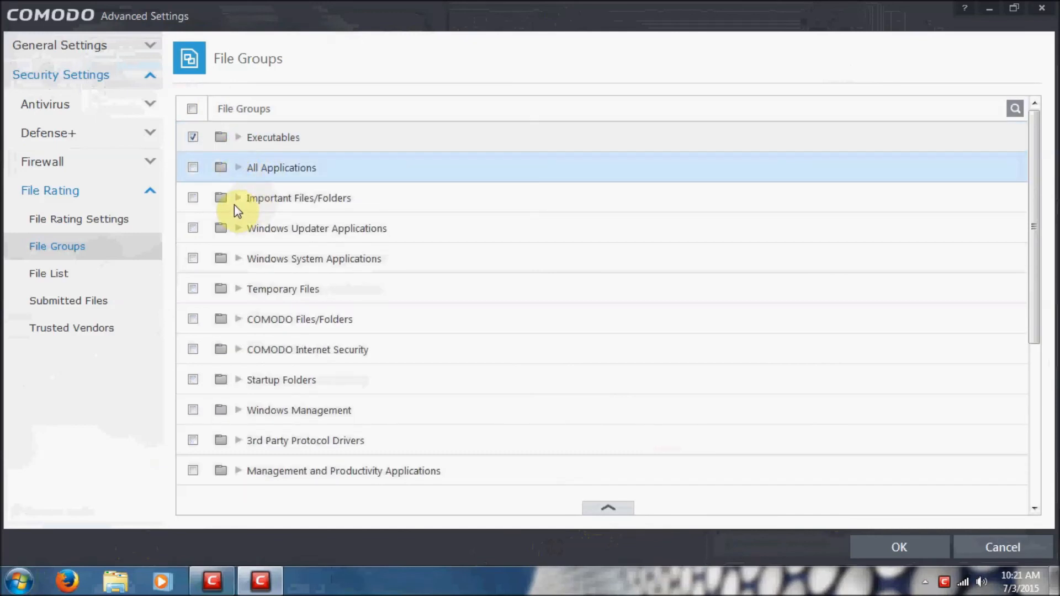
left_click(237, 198)
left_click(381, 264)
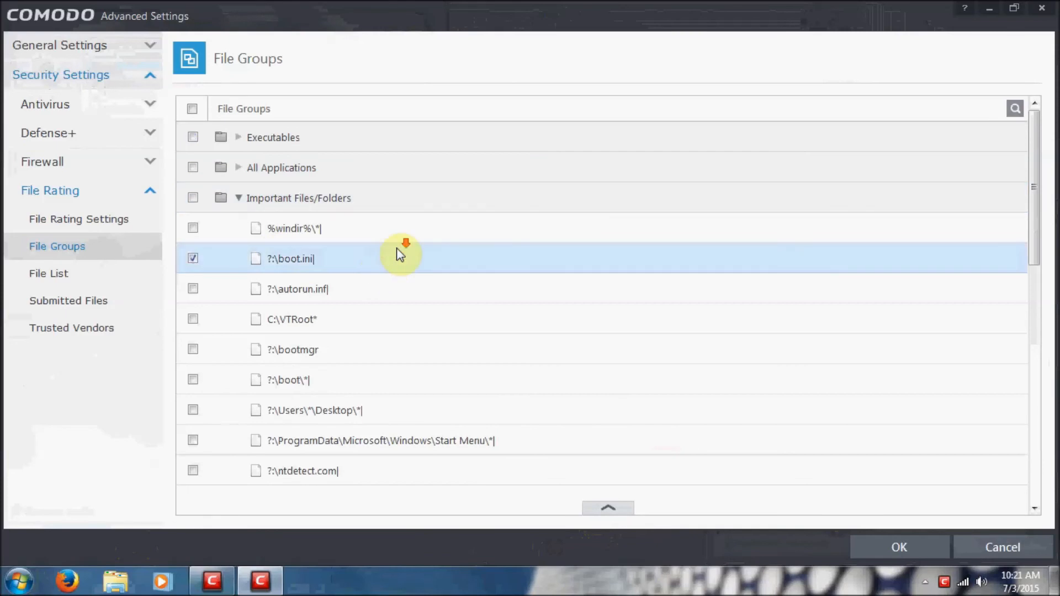
scroll(401, 254, "down", 6)
scroll(403, 254, "up", 6)
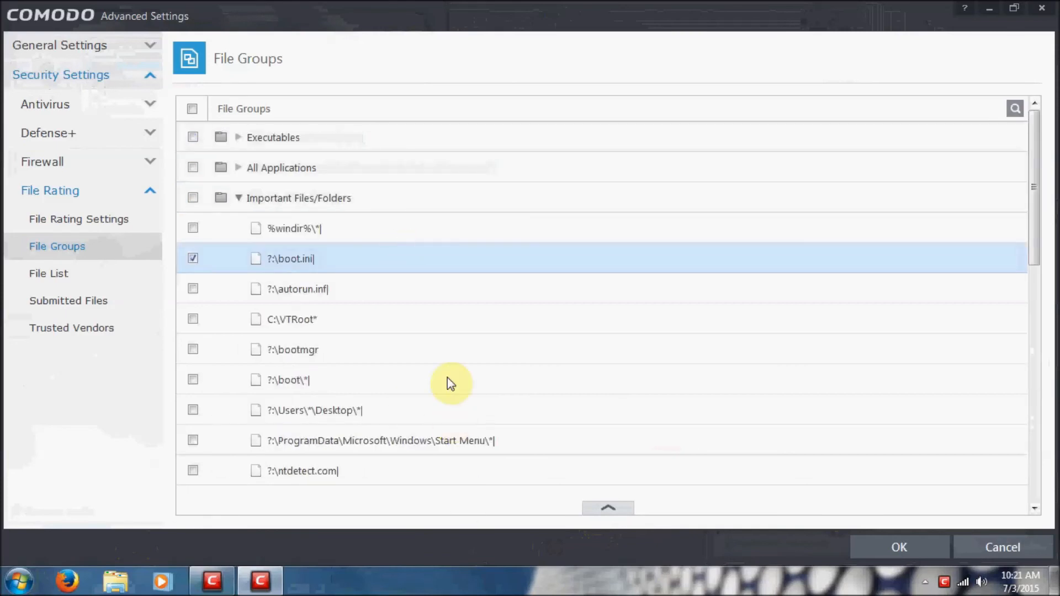
left_click(239, 198)
Review the File List ratings for known executables such as winlogon.exe and explorer.exe, and view the submitted files.
left_click(71, 276)
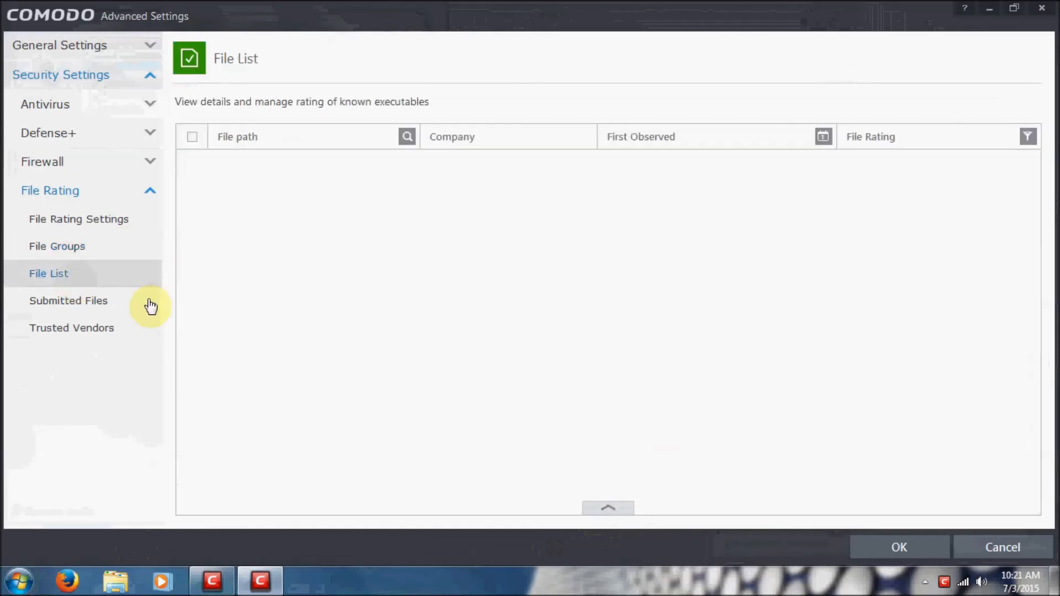
left_click(429, 197)
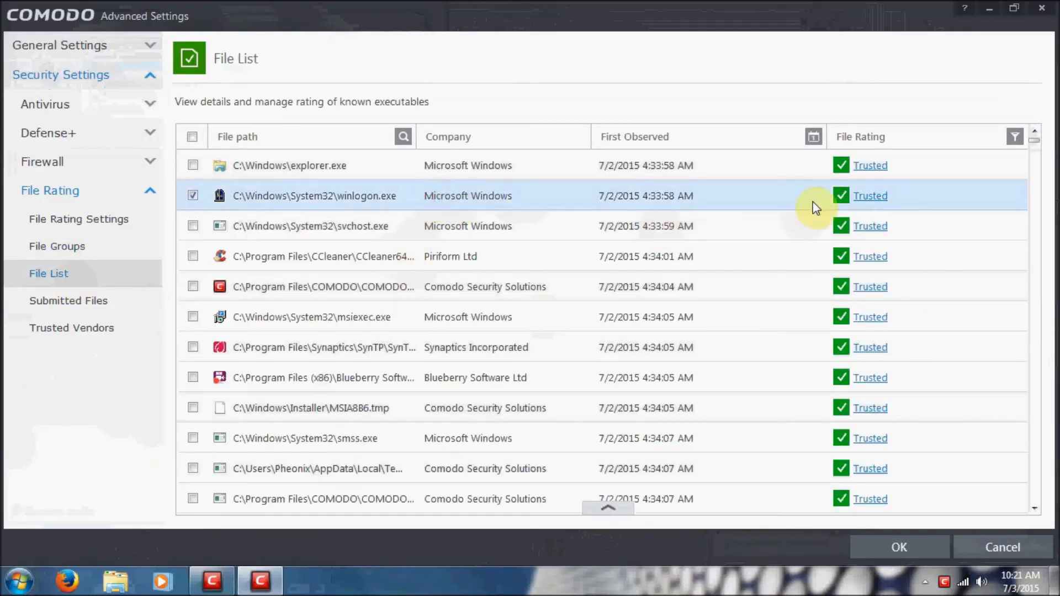
left_click(531, 167)
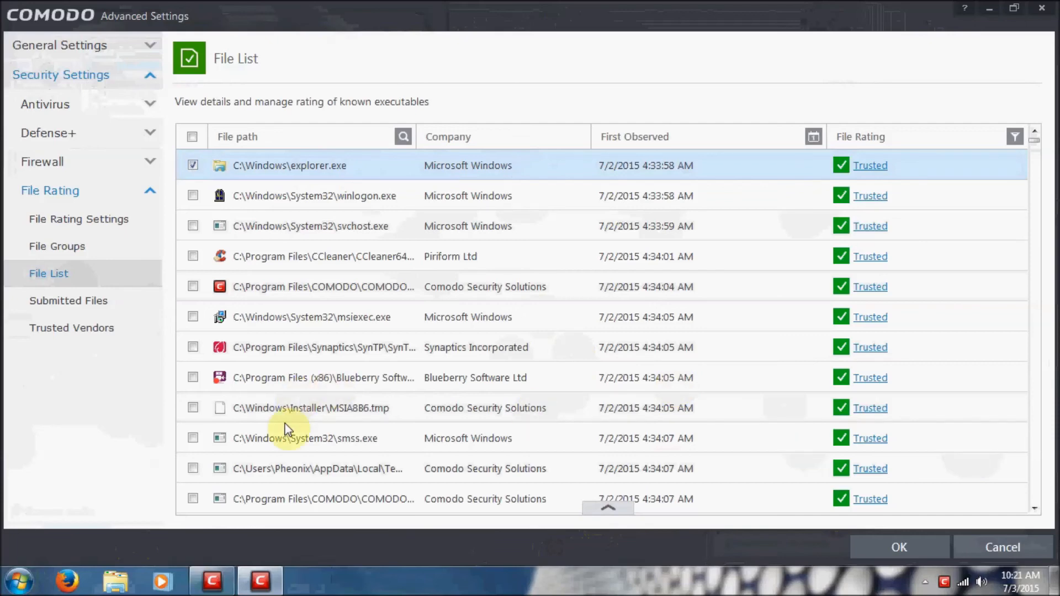
left_click(84, 303)
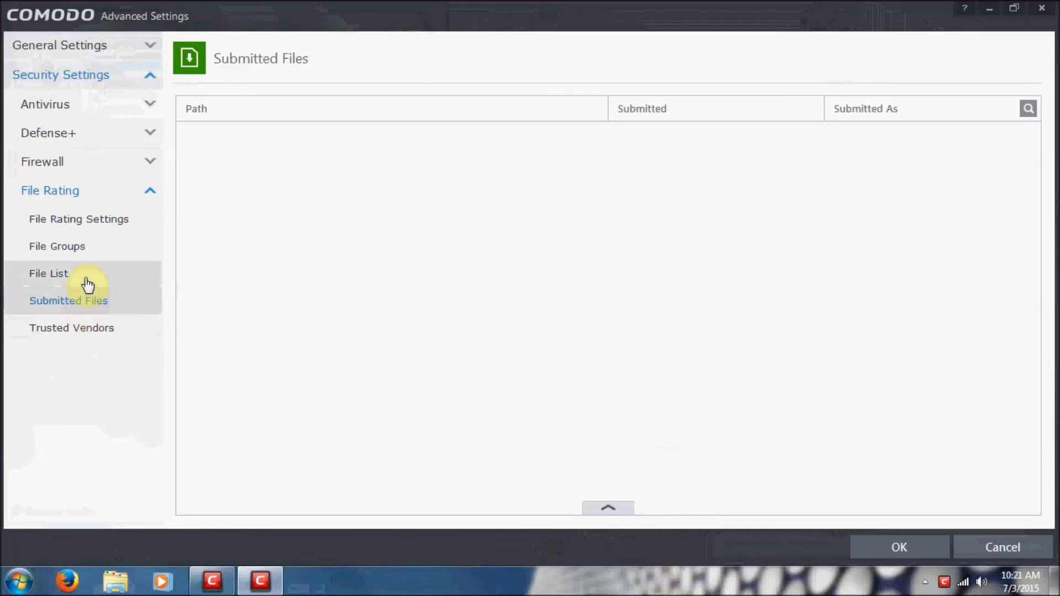
Return to the File List and examine its management actions and the options for adding entries.
left_click(83, 274)
left_click(629, 511)
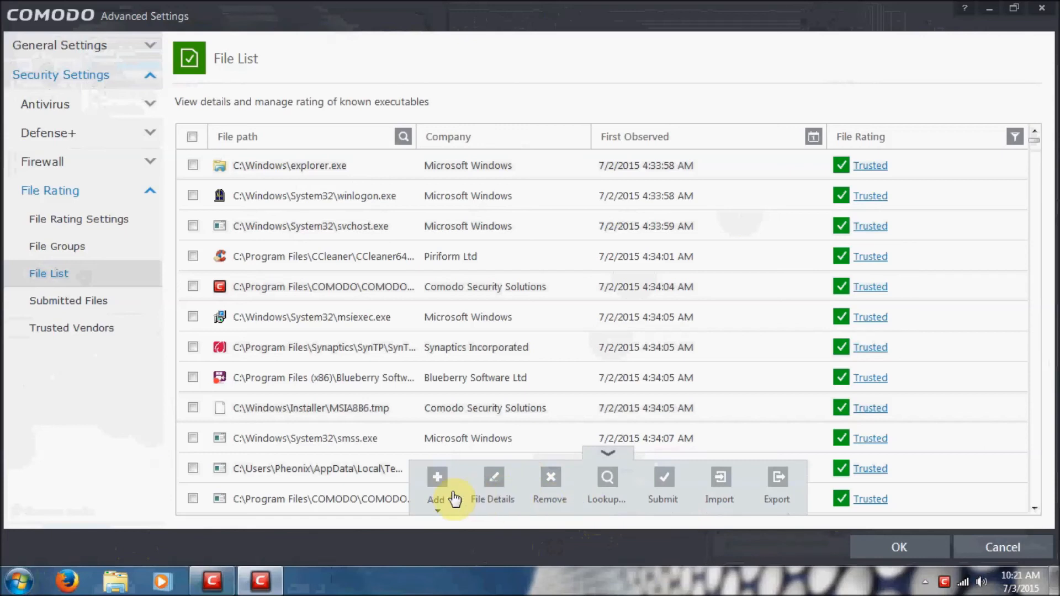
left_click(447, 488)
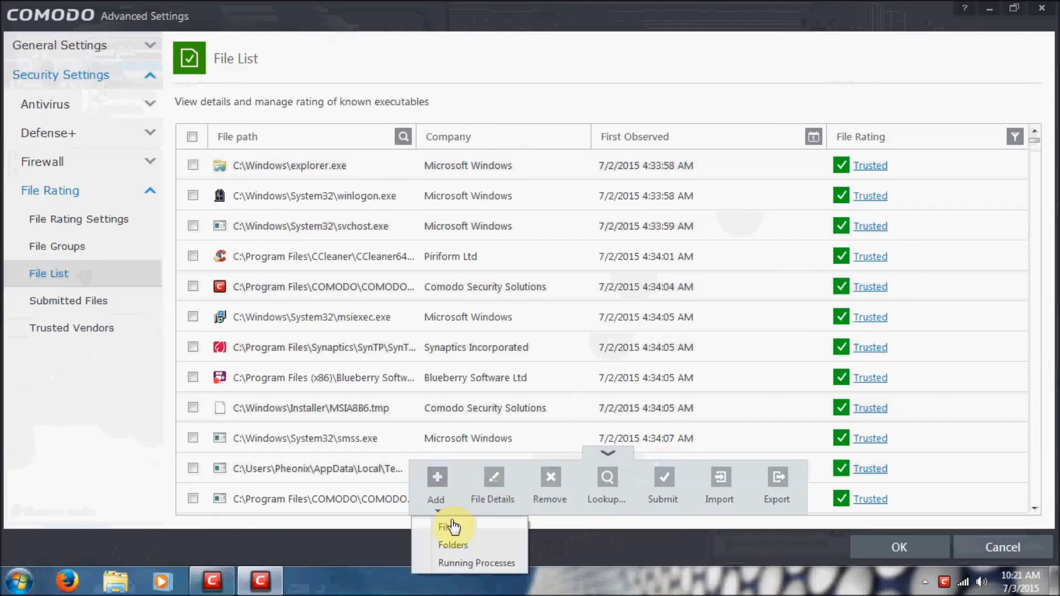
left_click(443, 485)
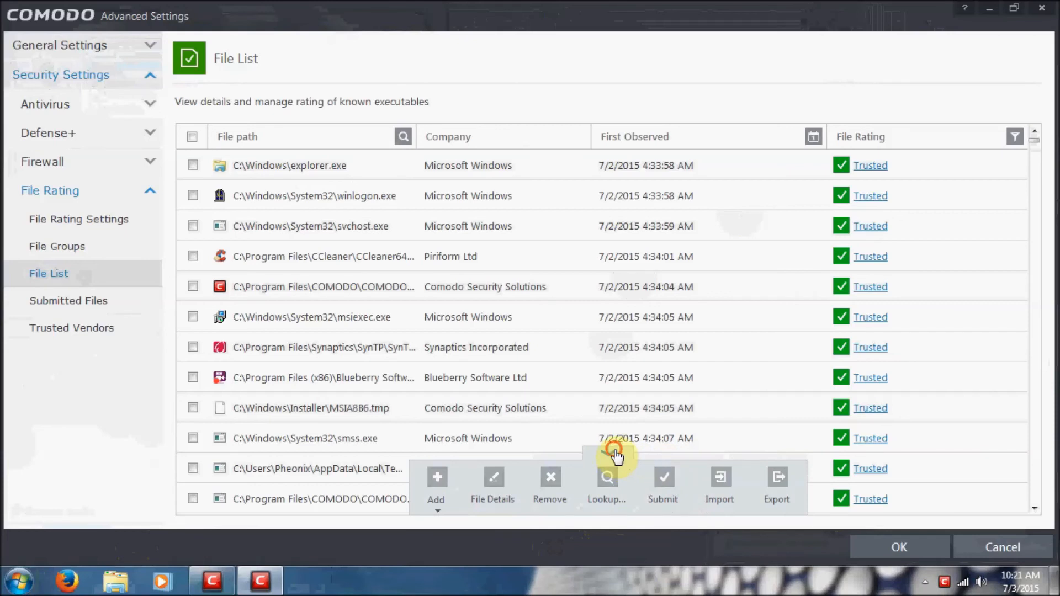
Review the Trusted Vendors list and the actions available for adding and removing vendors.
left_click(616, 456)
left_click(89, 305)
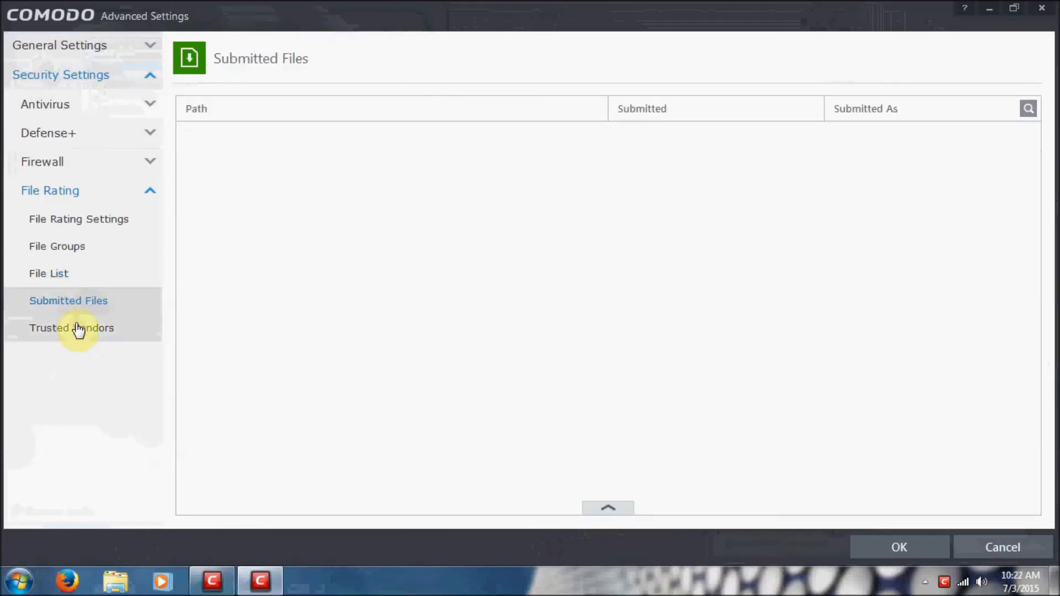
left_click(100, 342)
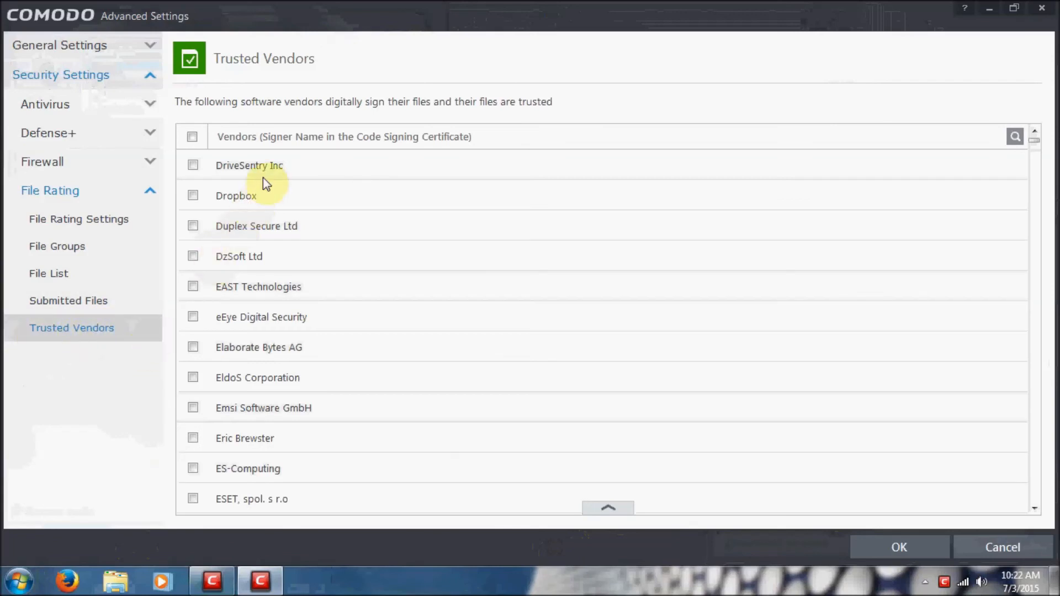
left_click(1034, 147)
left_click_drag(1036, 157, 1032, 272)
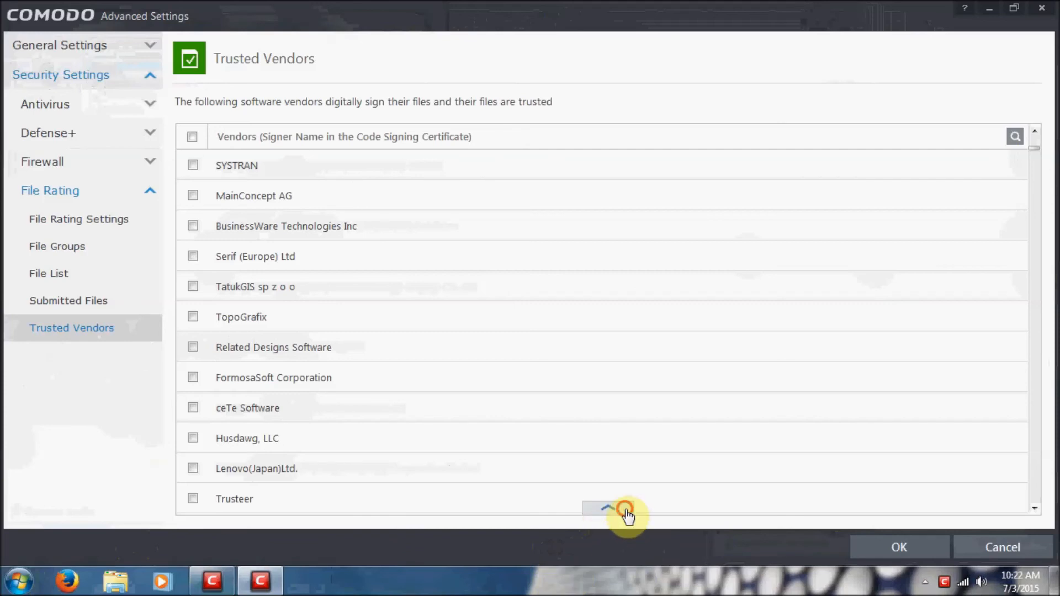
left_click(617, 511)
left_click(583, 493)
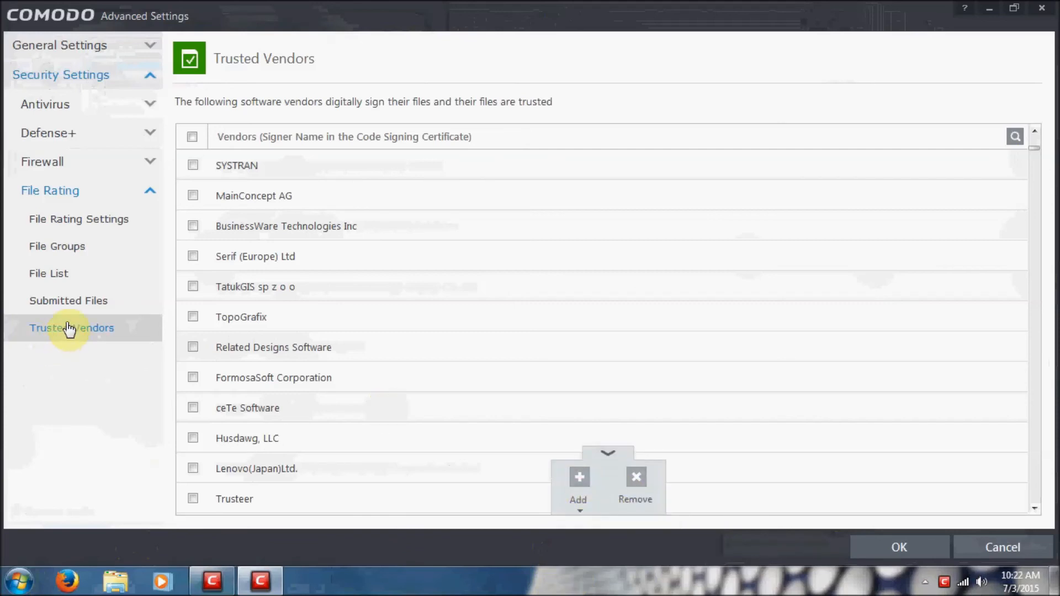
Save the advanced settings and set the antivirus scanning mode to On Access.
left_click(67, 300)
left_click(106, 77)
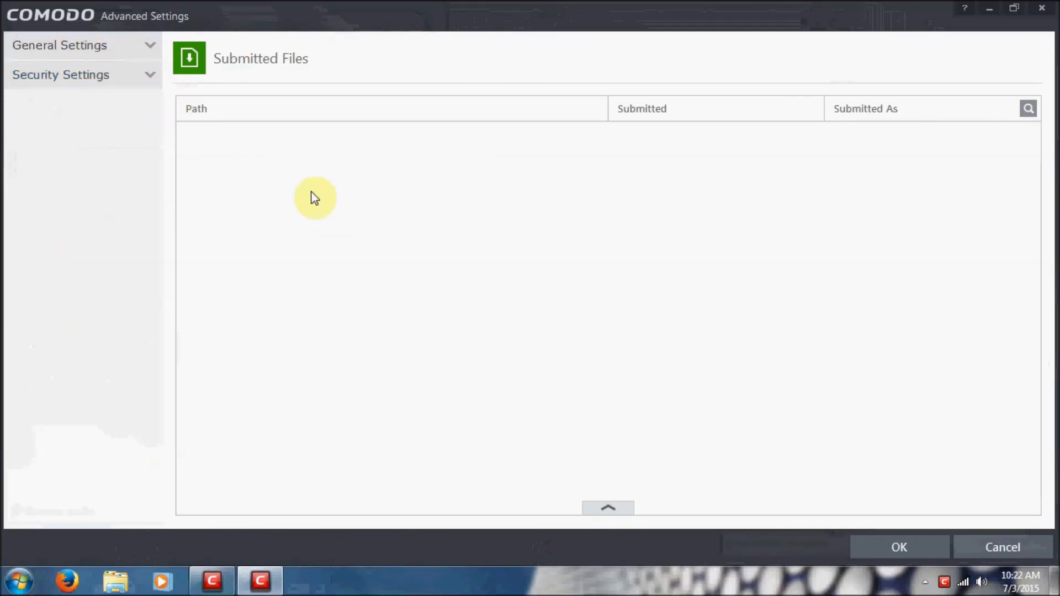
left_click(884, 557)
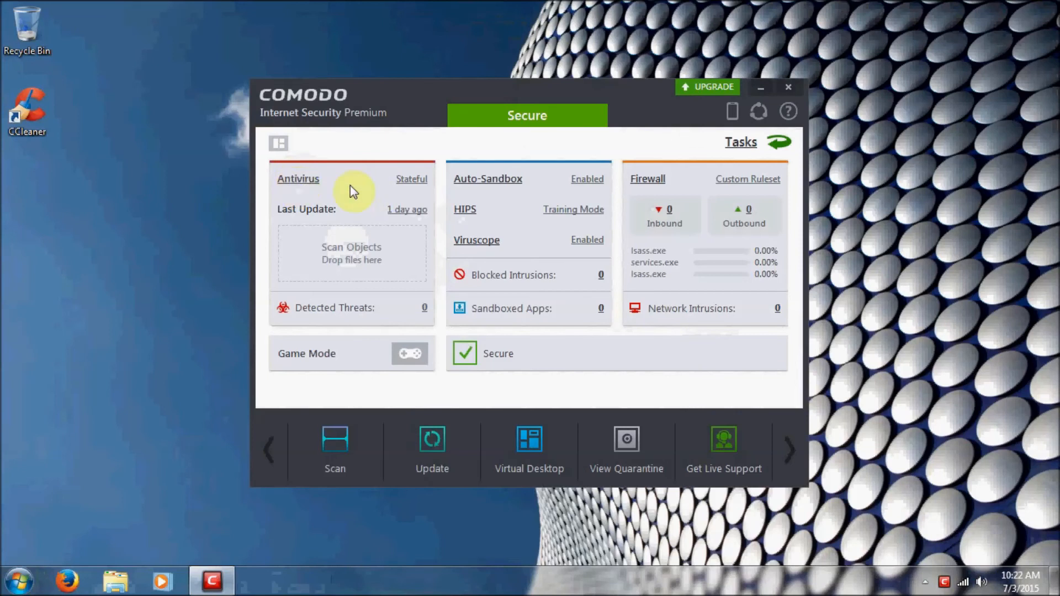
left_click(411, 181)
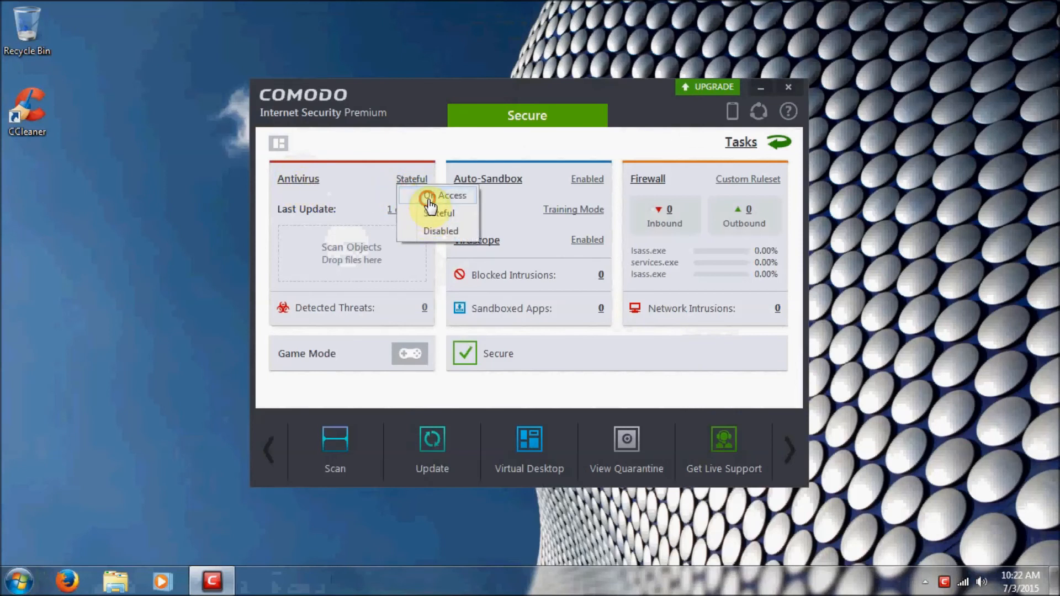
left_click(431, 199)
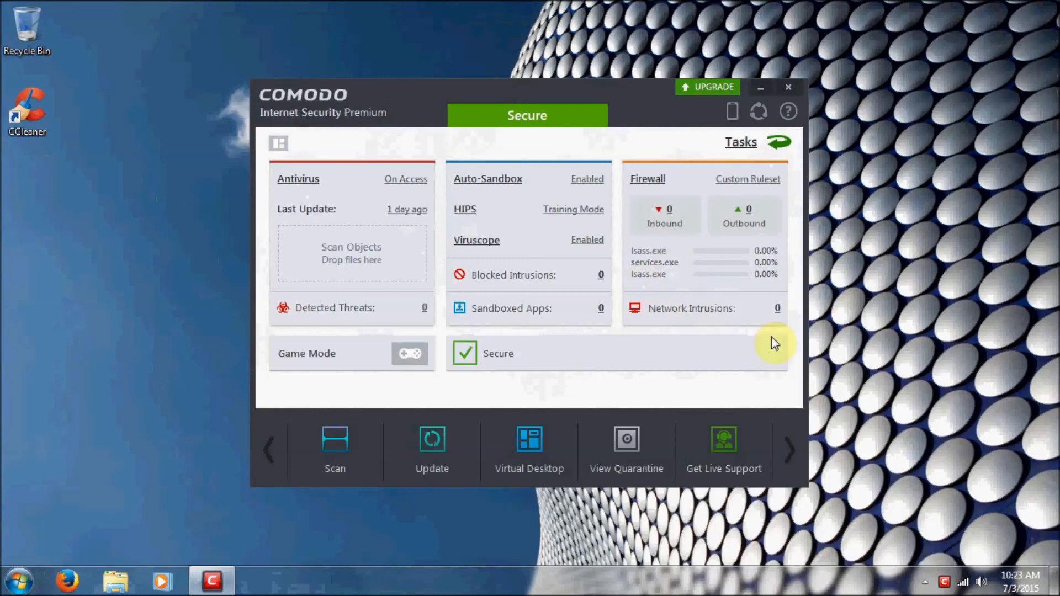
View the firewall events log for network intrusions and inspect the logged application's path.
left_click(778, 312)
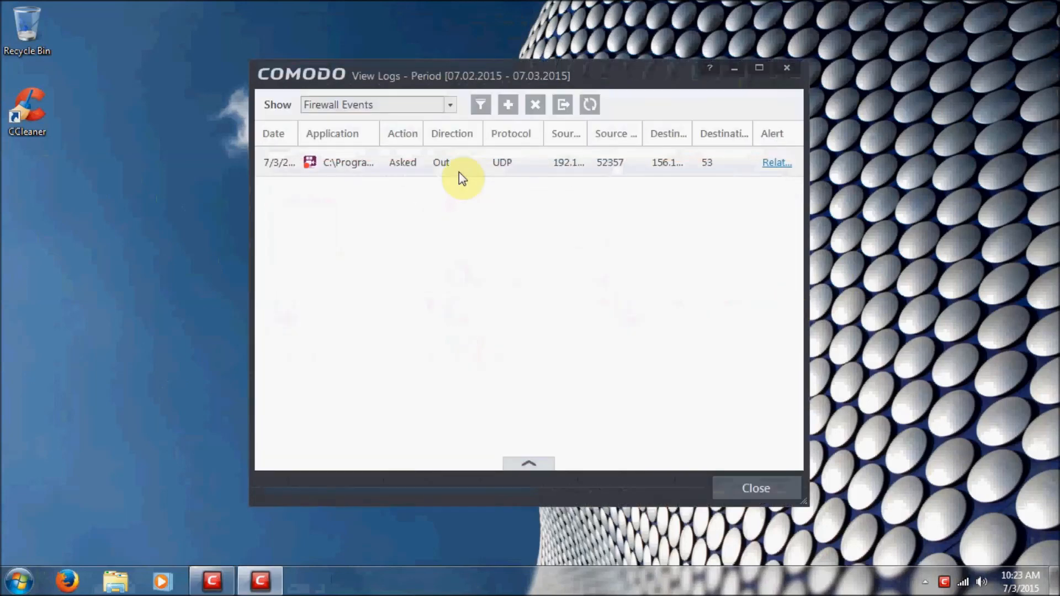
left_click(759, 68)
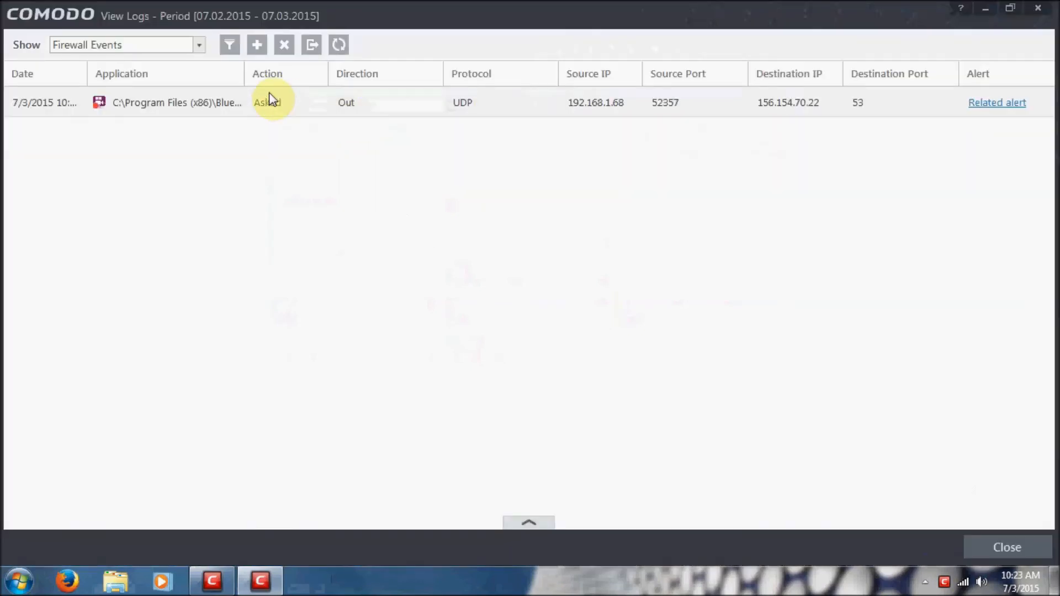
left_click_drag(247, 76, 442, 74)
left_click(363, 104)
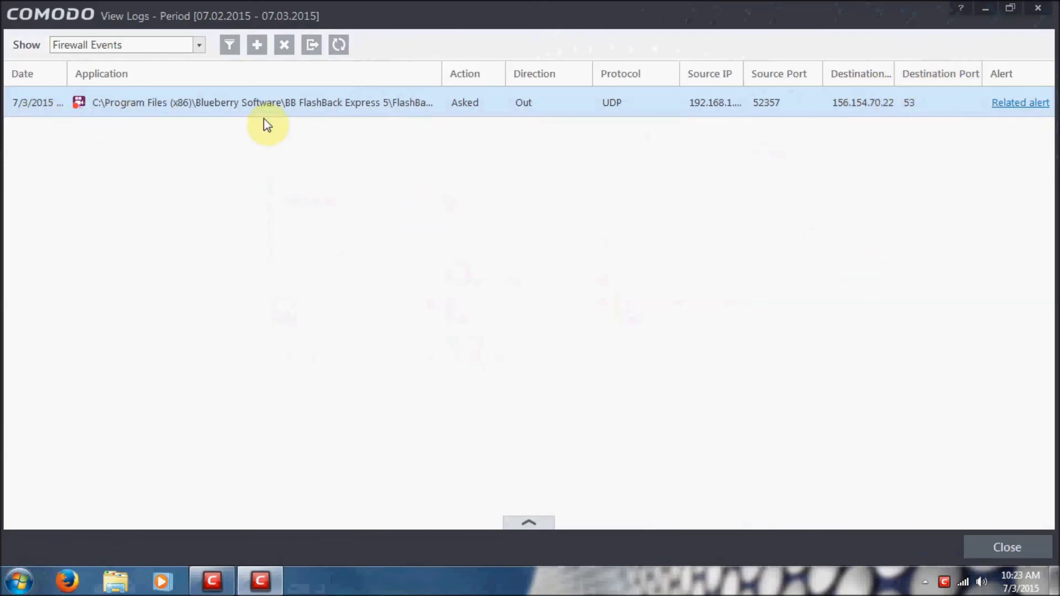
left_click_drag(442, 73, 250, 74)
left_click(1006, 549)
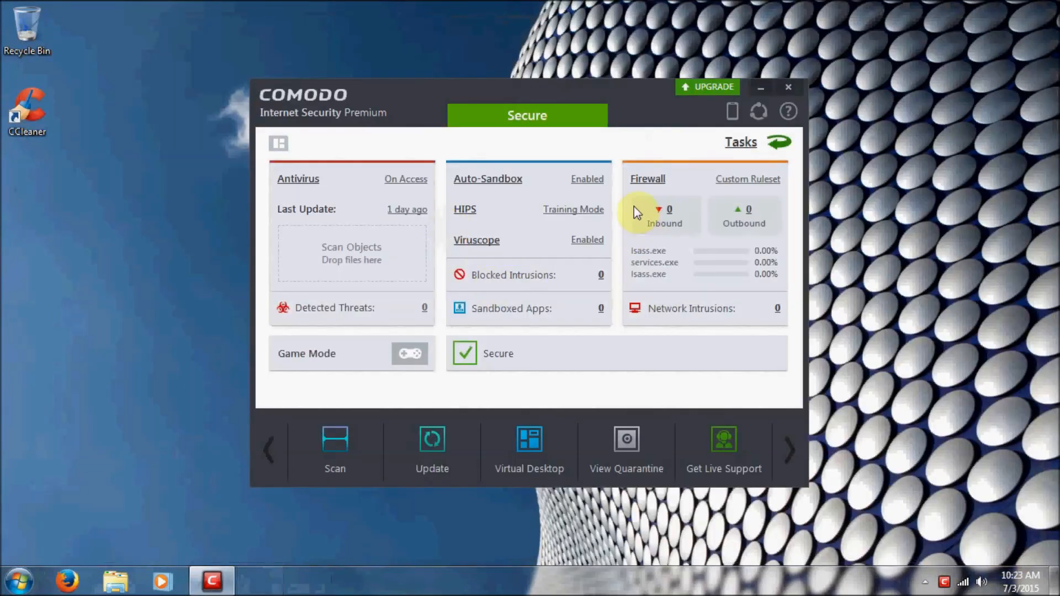
Turn off the sound played when an alert is shown in the user interface settings.
left_click(677, 310)
left_click(80, 51)
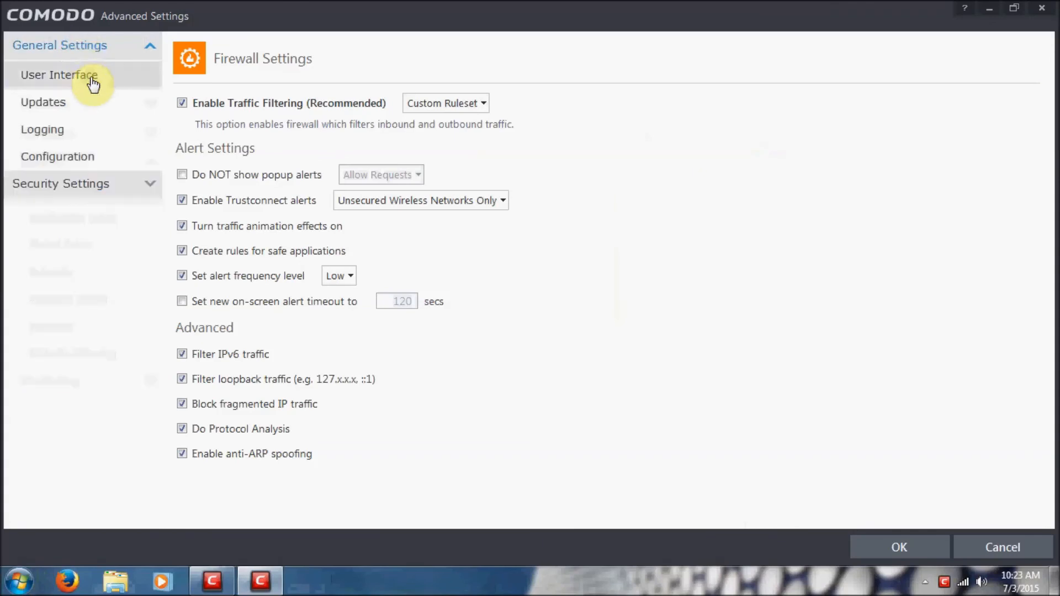
left_click(83, 77)
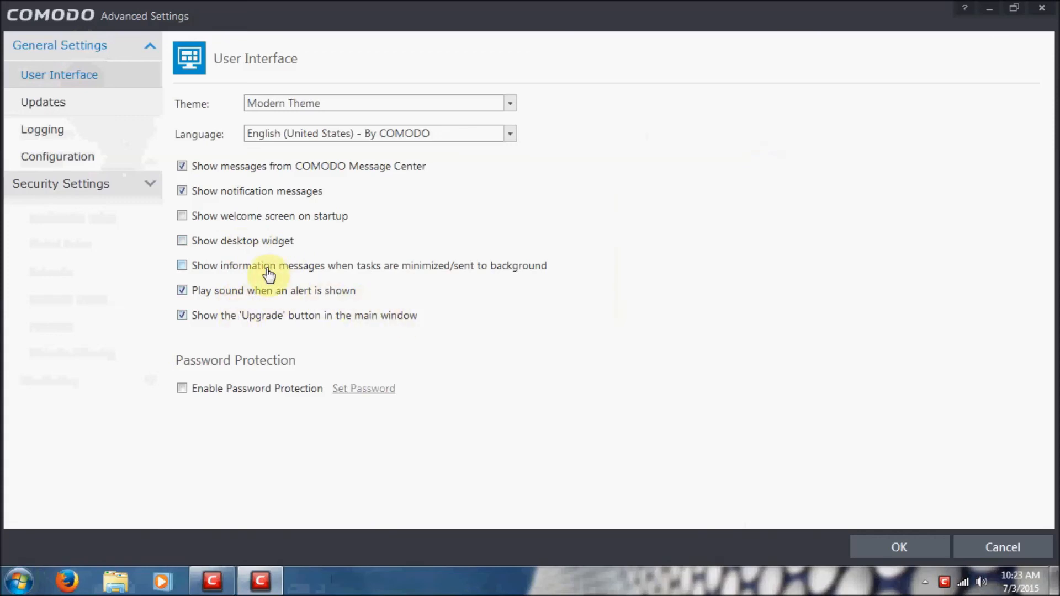
left_click(309, 294)
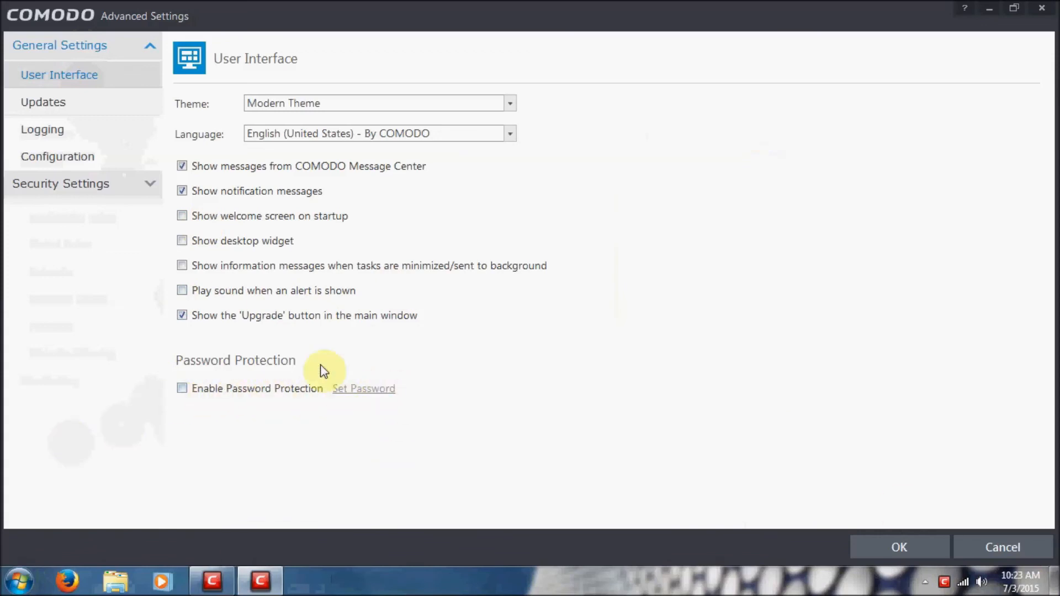
Check the update settings and enable writing to Windows Event Logs in the logging options.
left_click(42, 105)
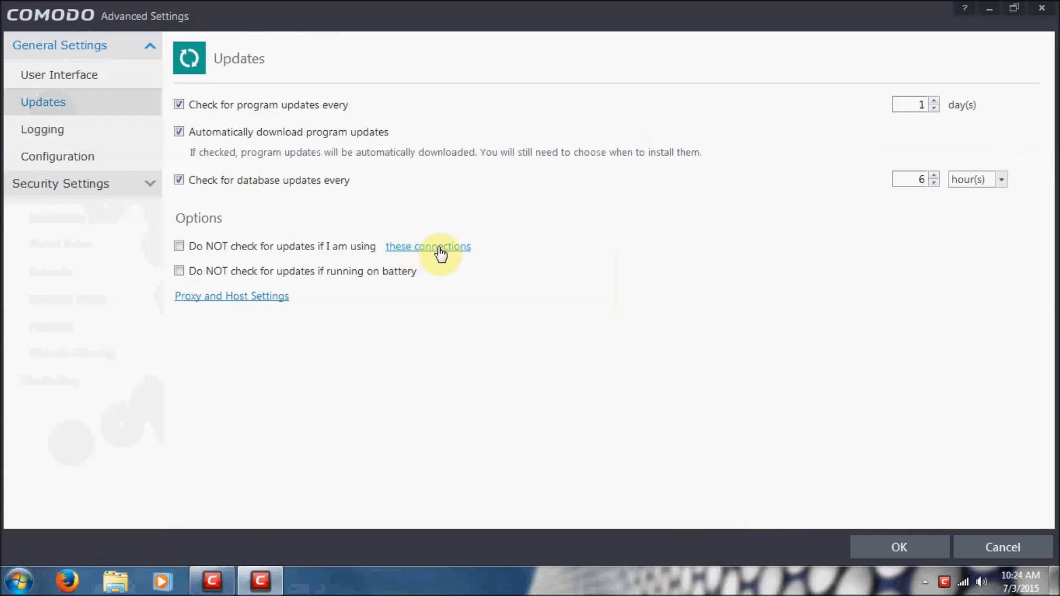
left_click(100, 135)
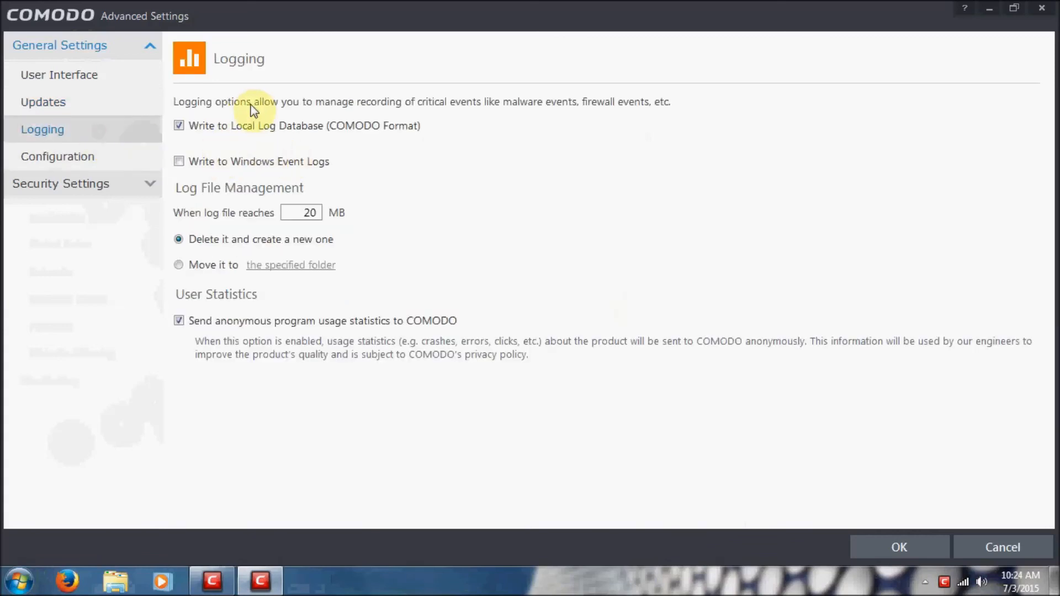
left_click(263, 167)
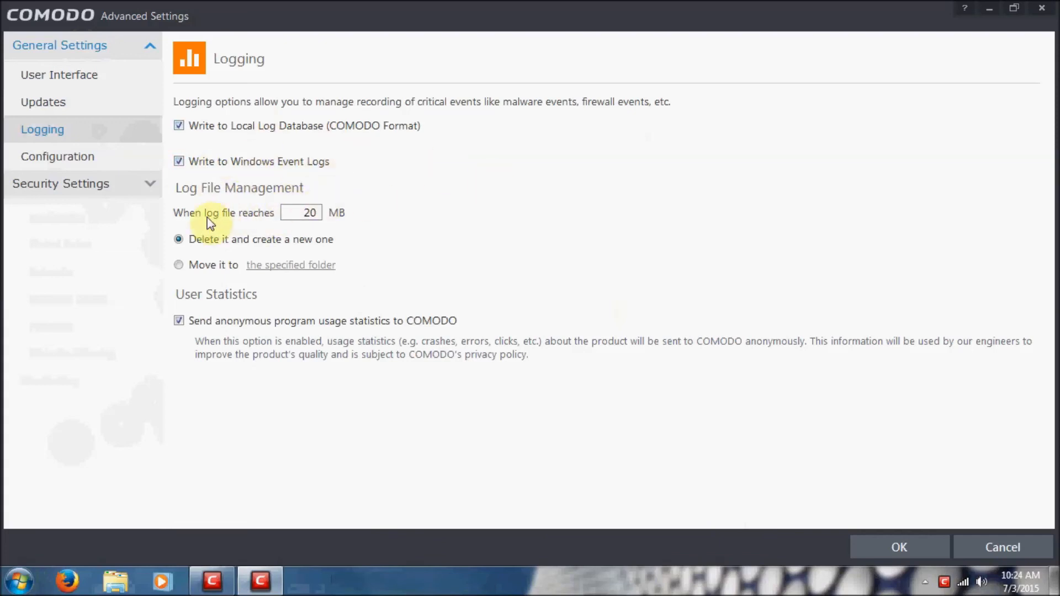
Set log files that reach the size limit to be moved to the user's My Documents folder.
left_click_drag(294, 212, 324, 213)
left_click(373, 211)
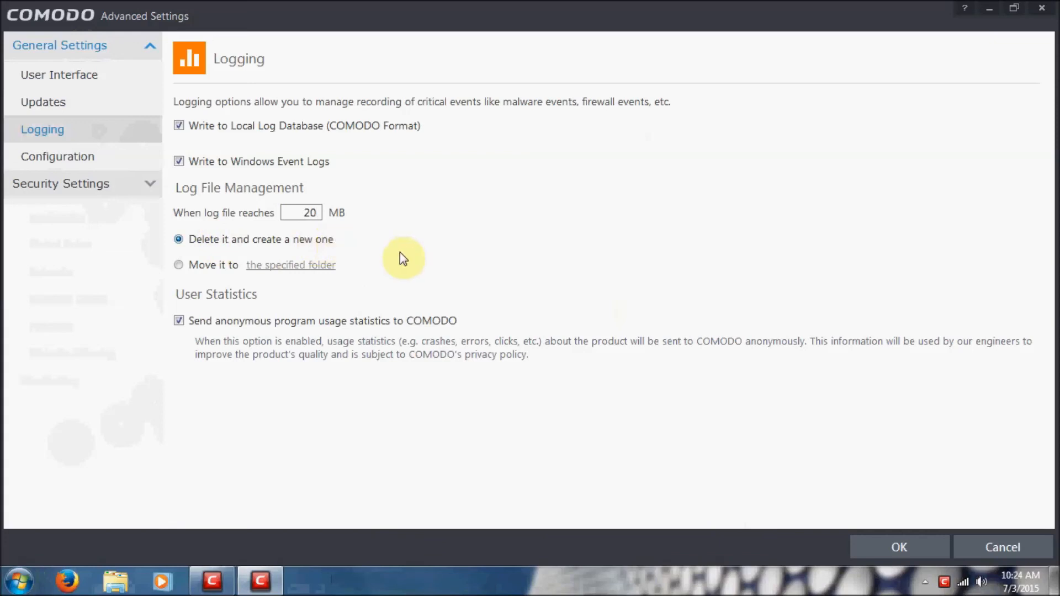
left_click(204, 267)
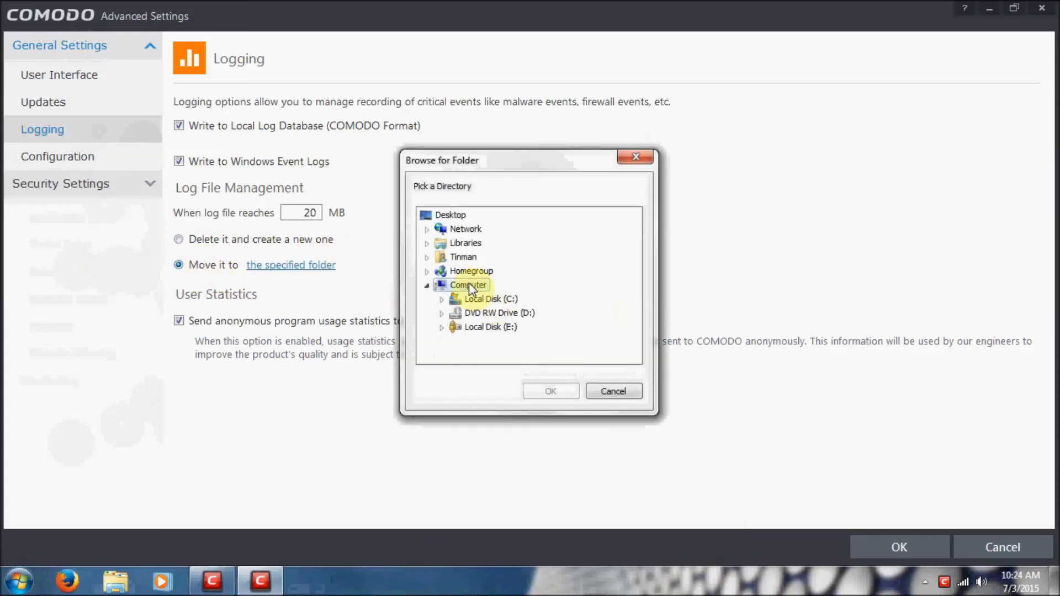
left_click(474, 257)
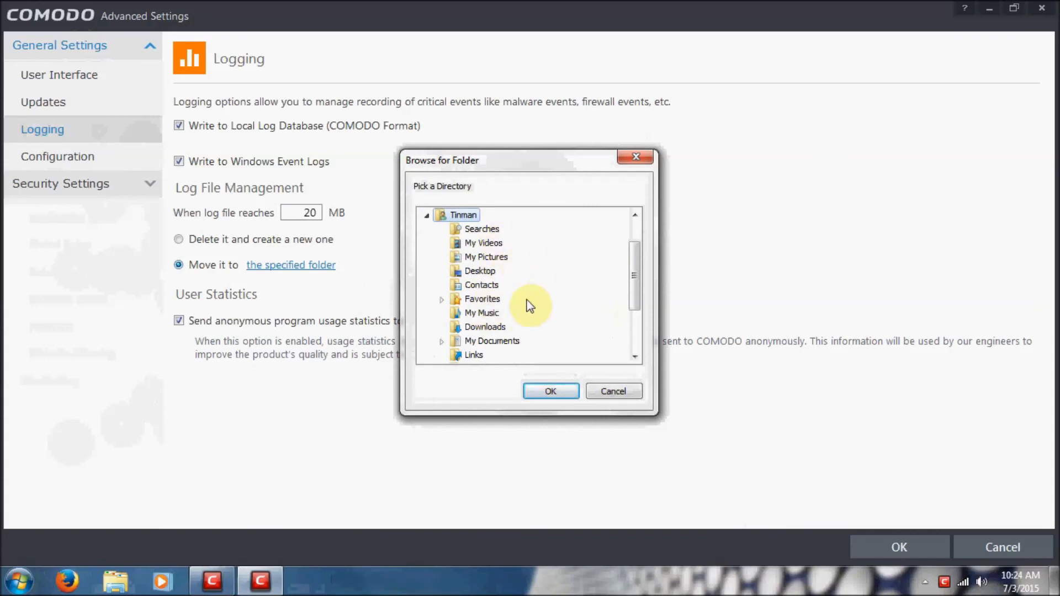
left_click(492, 341)
left_click(552, 392)
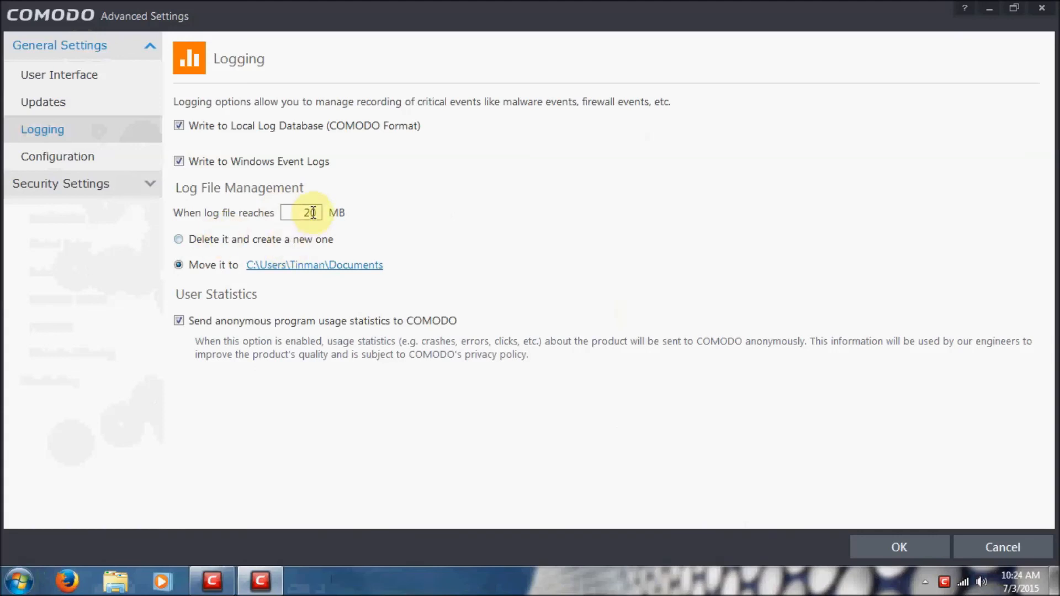
left_click_drag(307, 212, 349, 217)
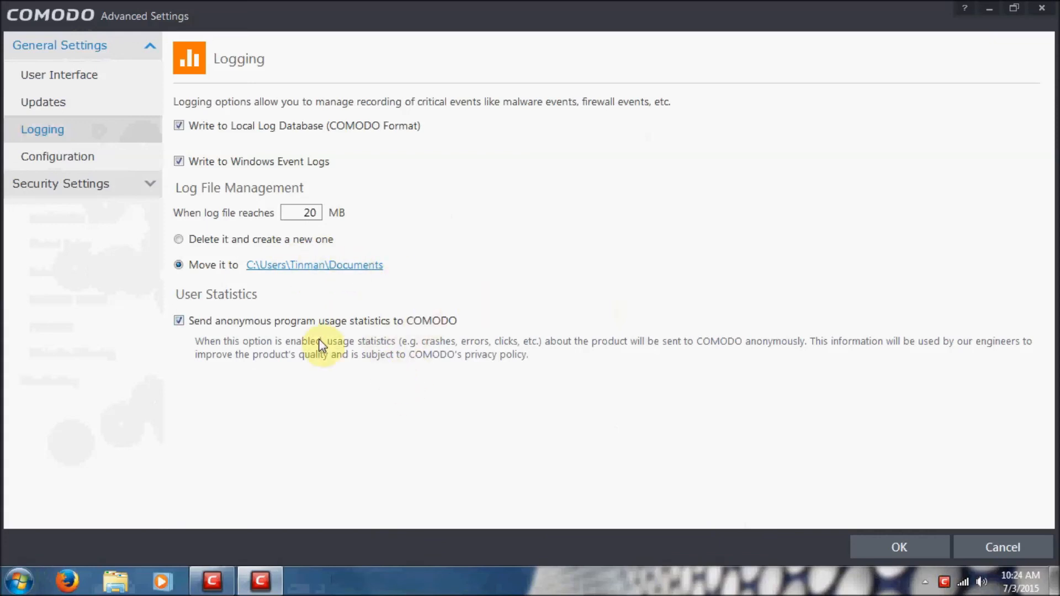
View the available configurations and answer the firewall alert by treating FlashBack Recorder.exe as Outgoing Only.
left_click(55, 158)
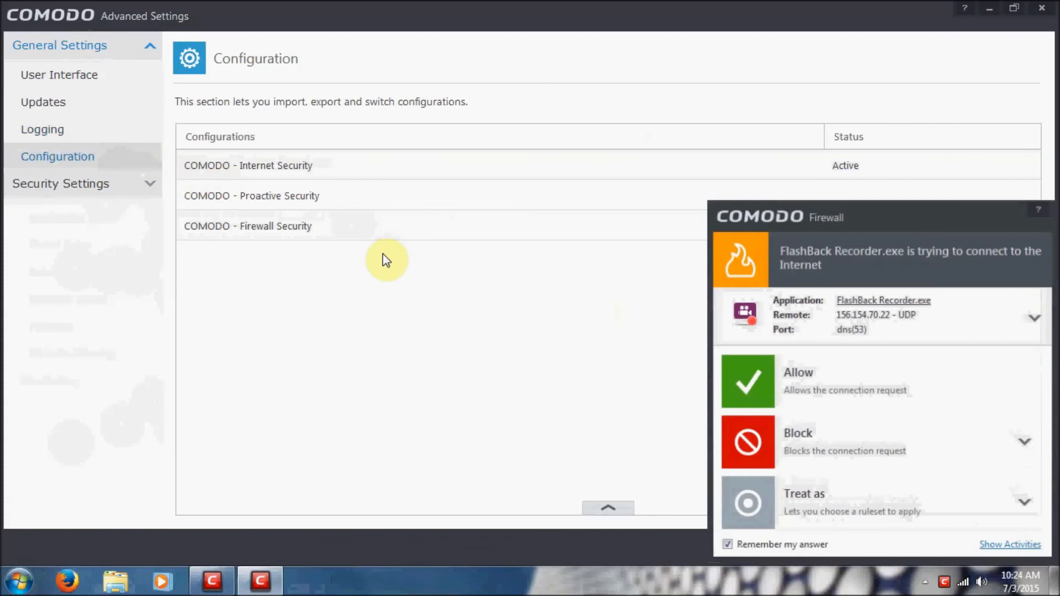
left_click(795, 493)
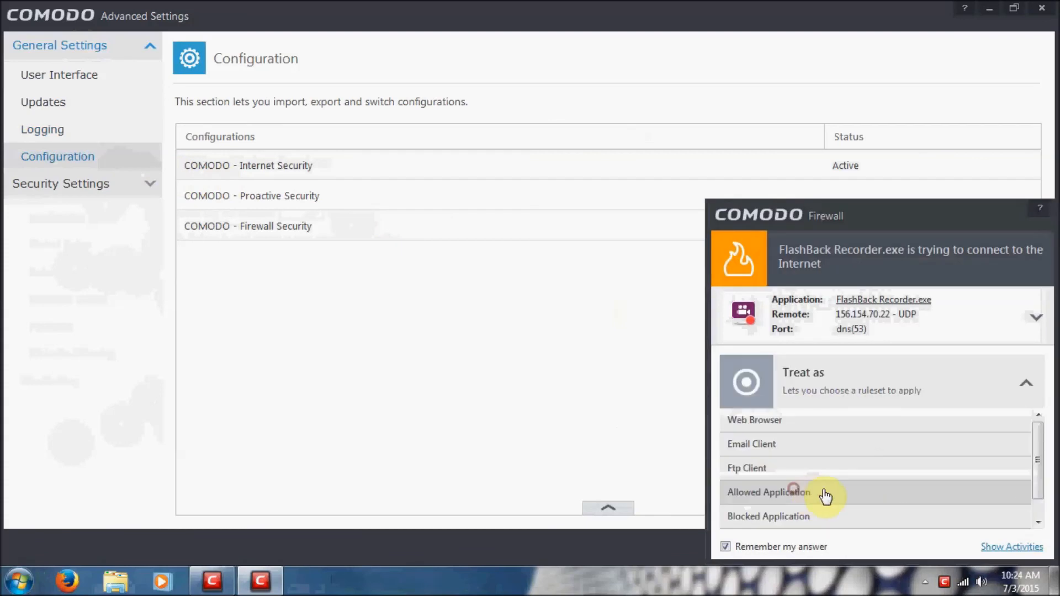
left_click(848, 393)
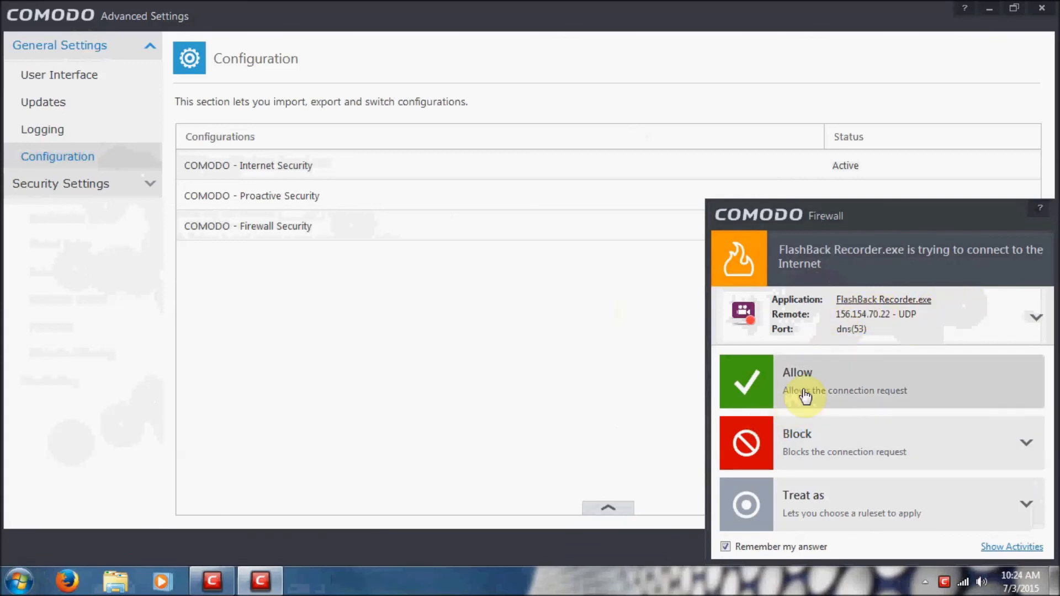
left_click(822, 505)
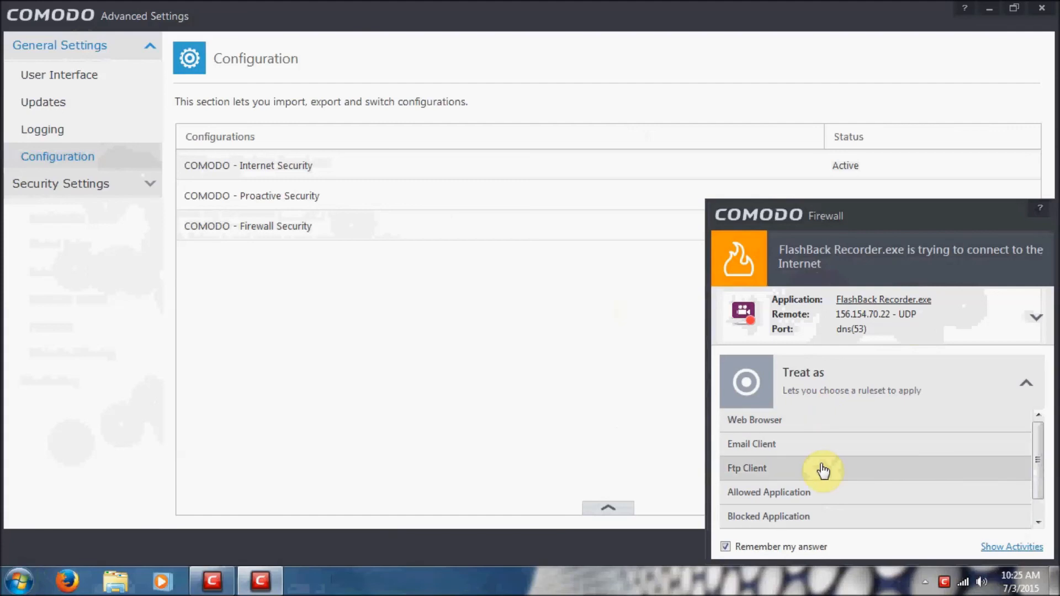
scroll(826, 470, "down", 1)
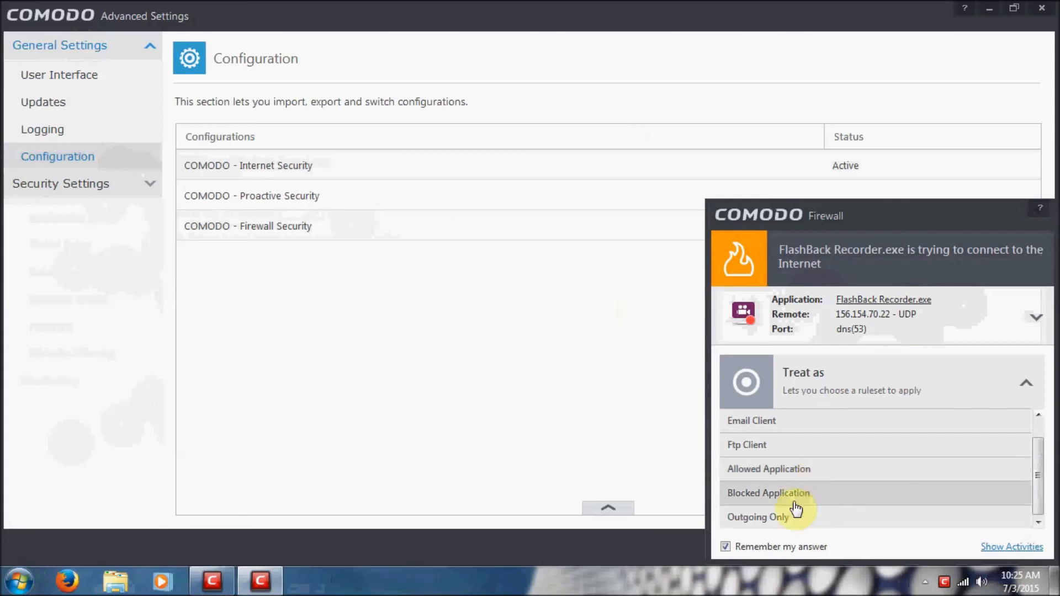
left_click(785, 523)
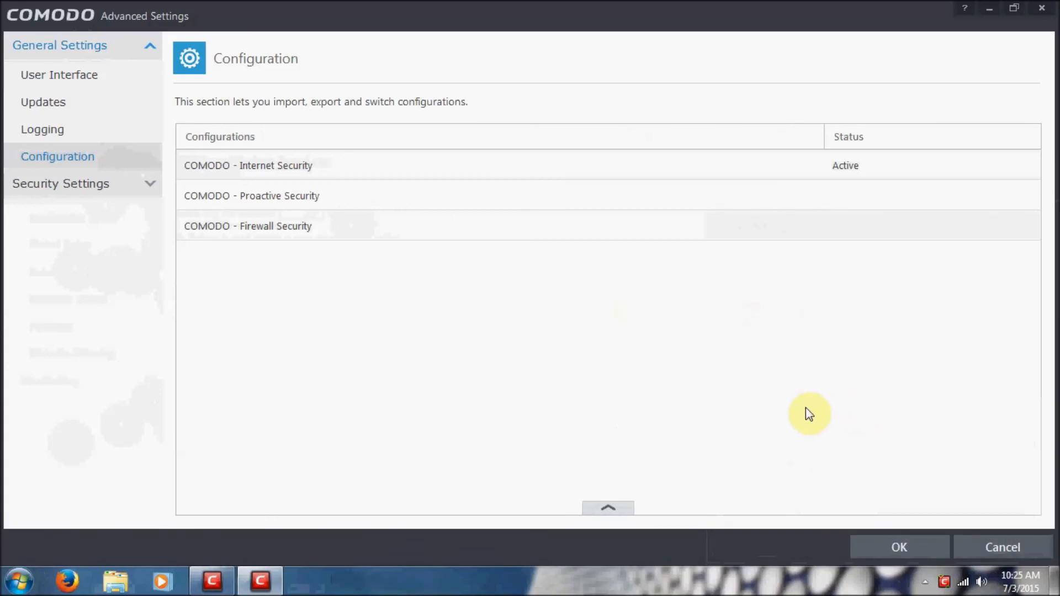
Save the advanced settings and minimize the main security window.
left_click(883, 548)
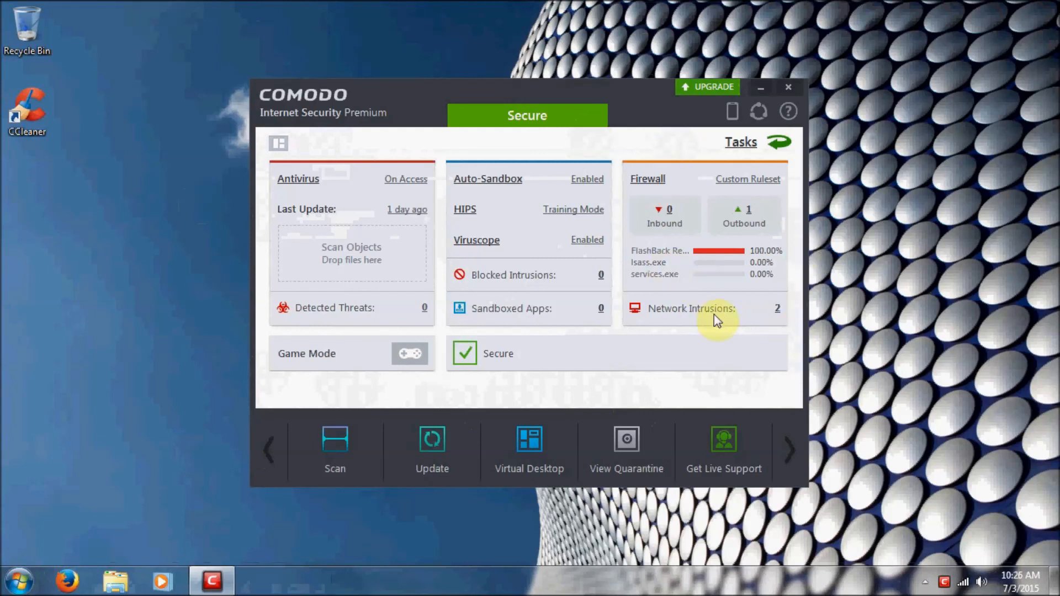
left_click(761, 89)
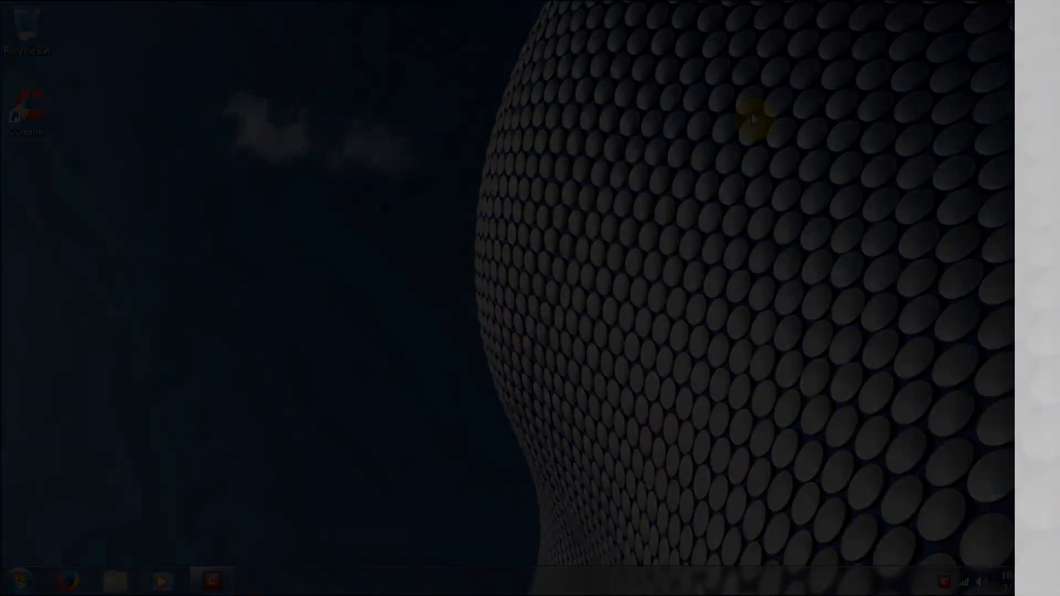